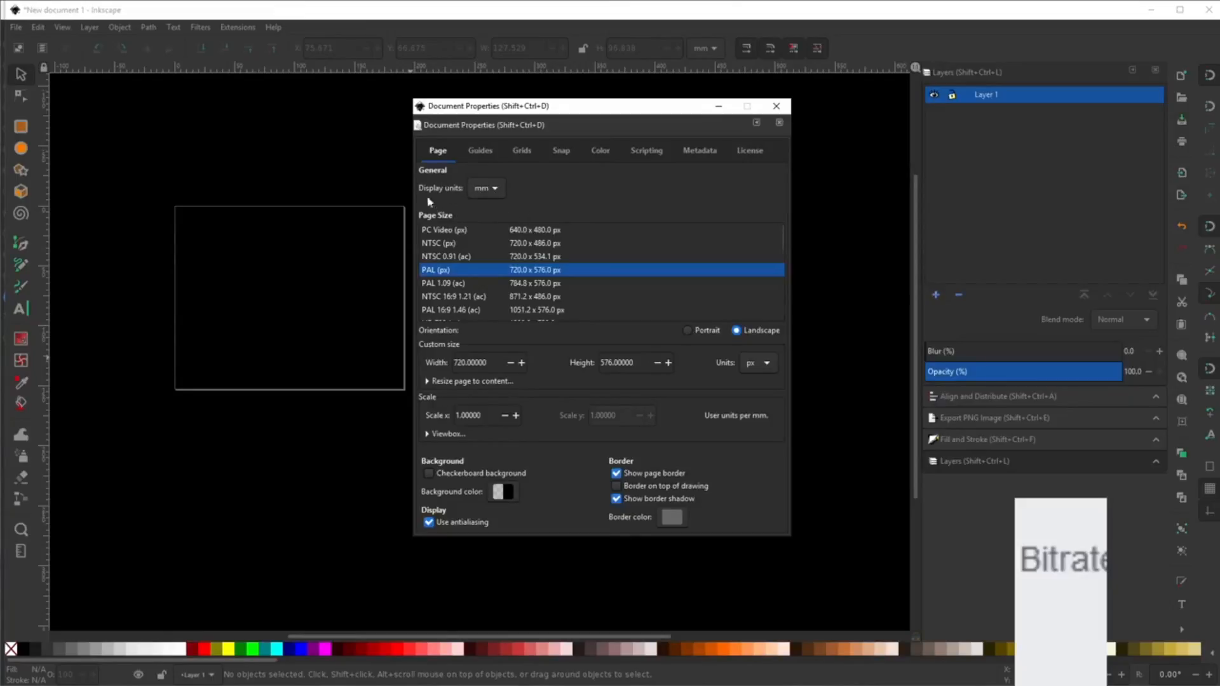
Switch the document's display units from mm to px and close Document Properties.
click(495, 190)
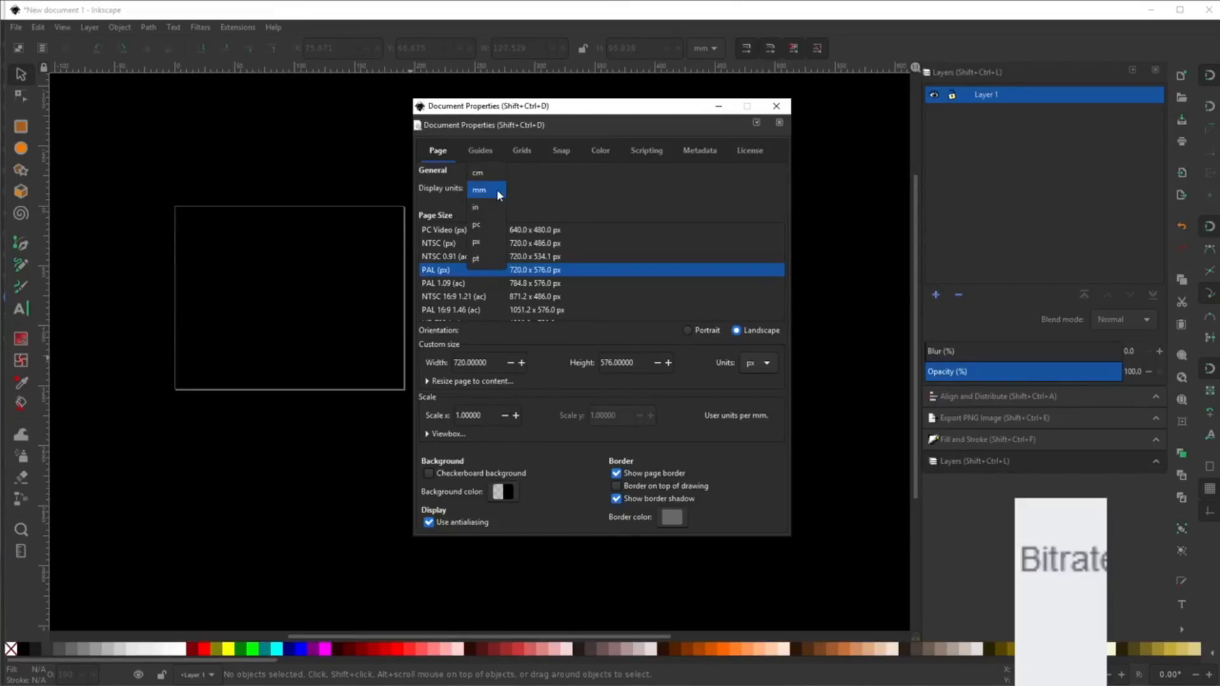
click(497, 246)
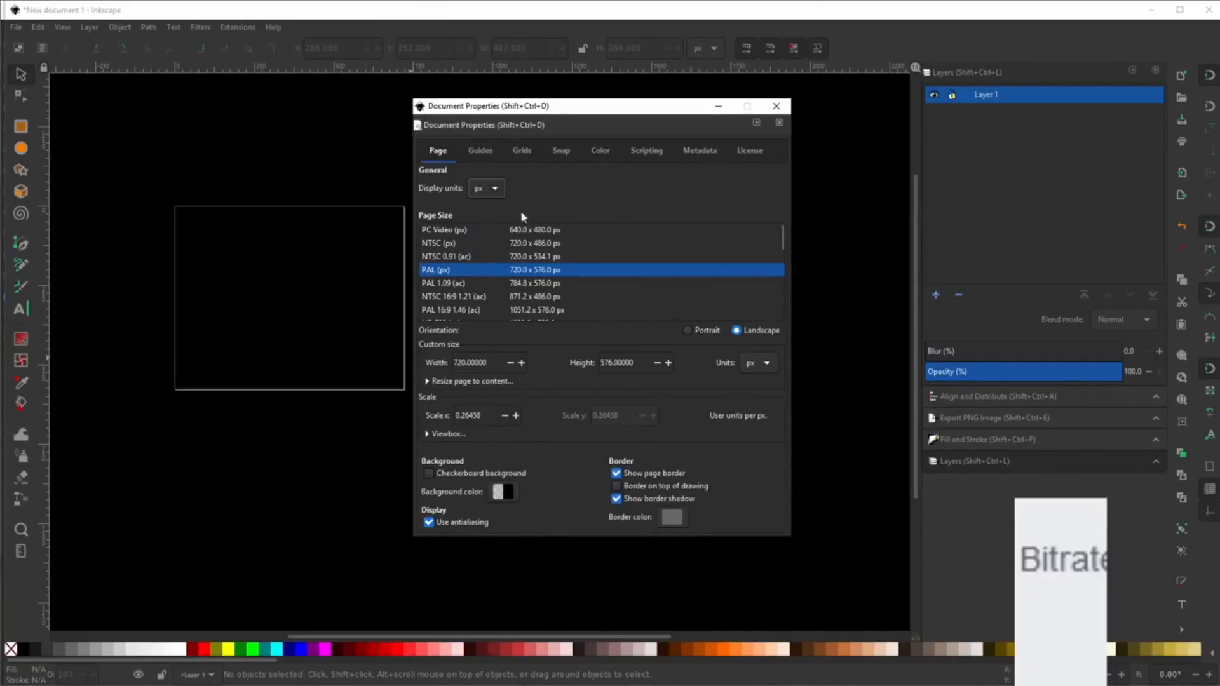
click(498, 190)
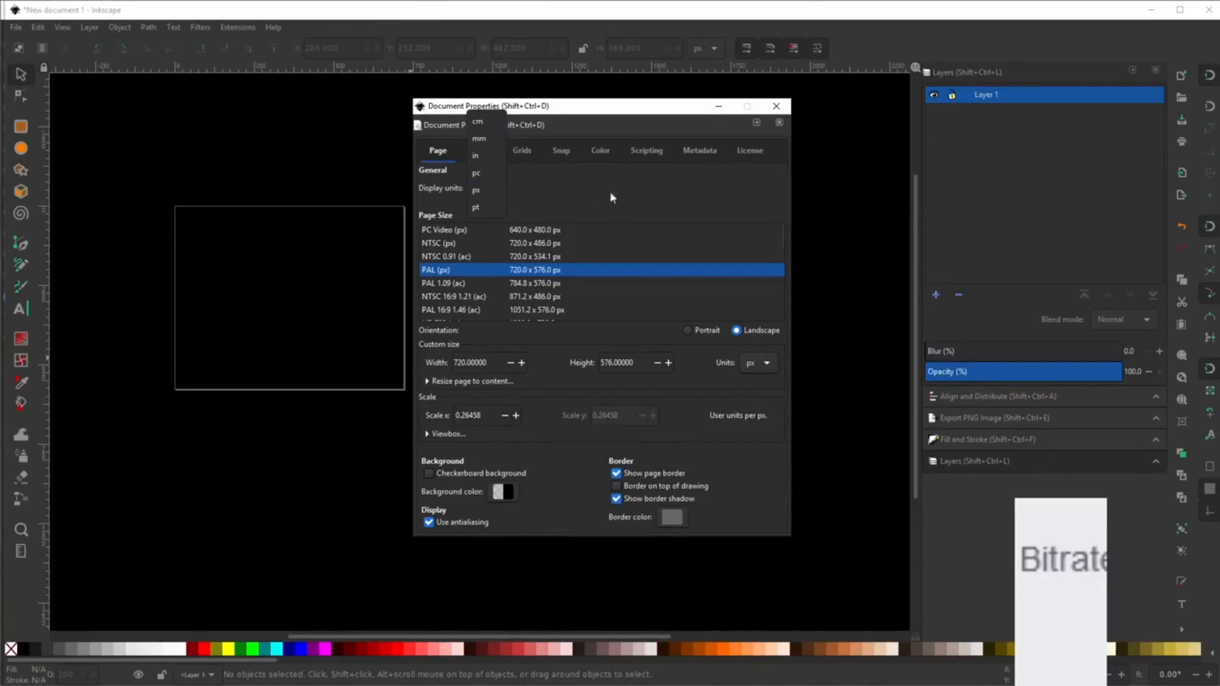
click(629, 202)
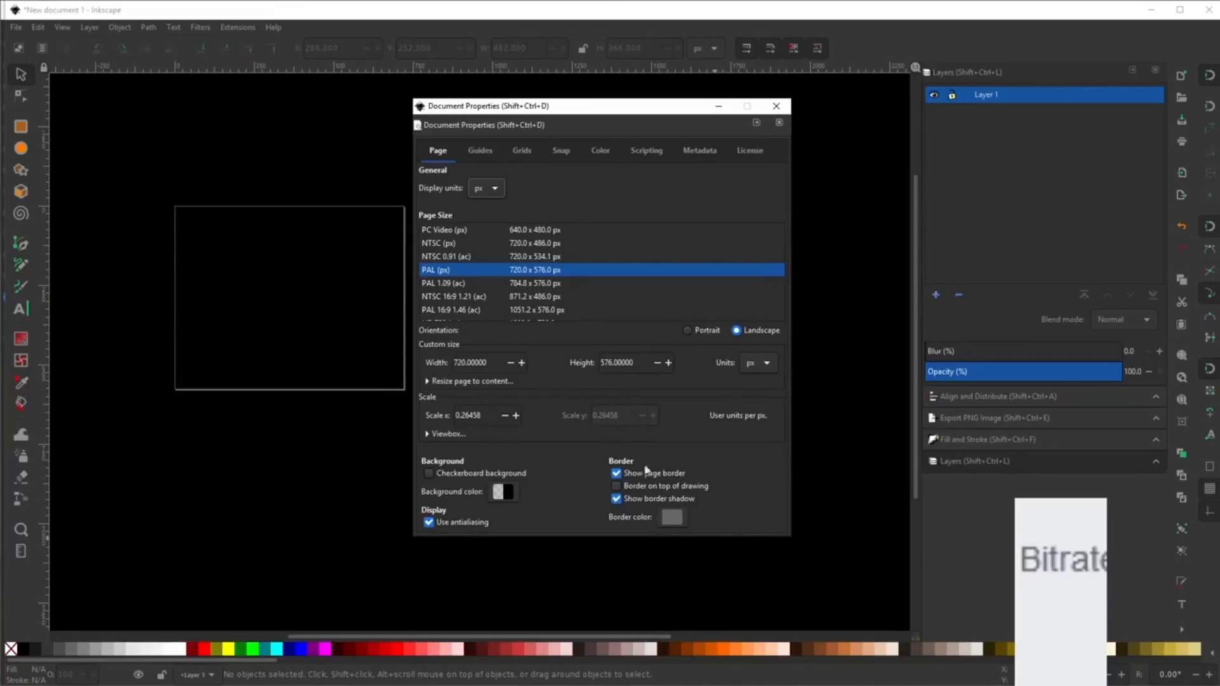
click(776, 107)
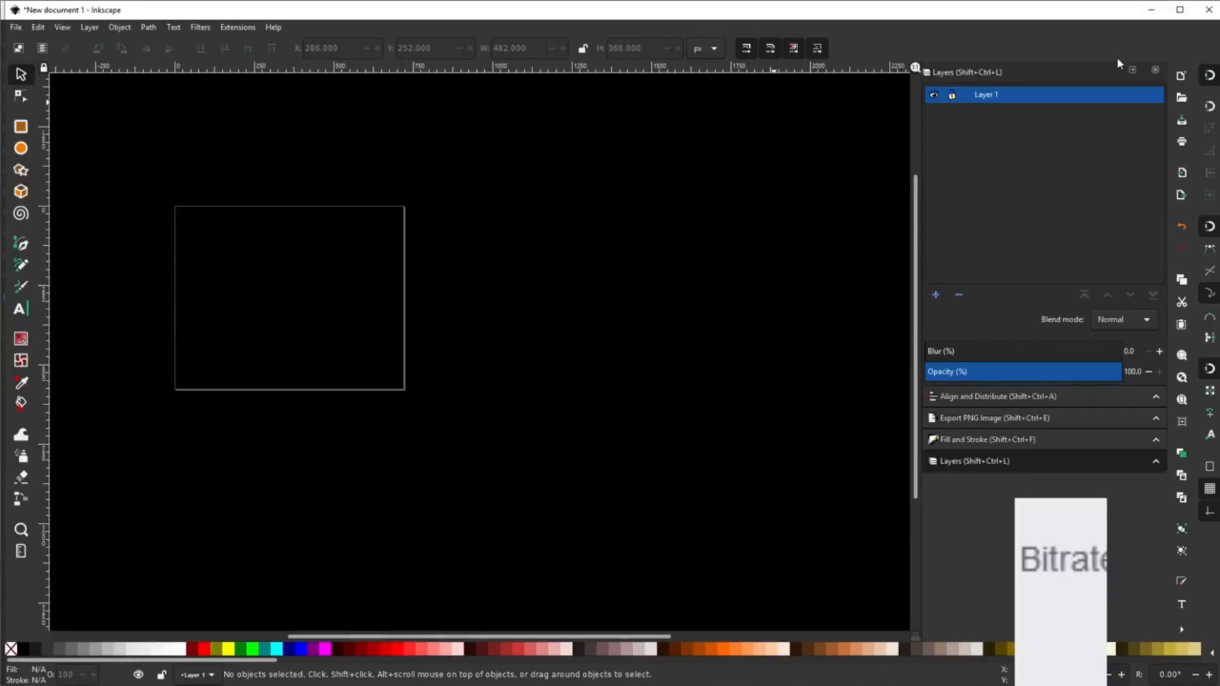
Quit Inkscape, discarding the unsaved document without saving.
click(1210, 10)
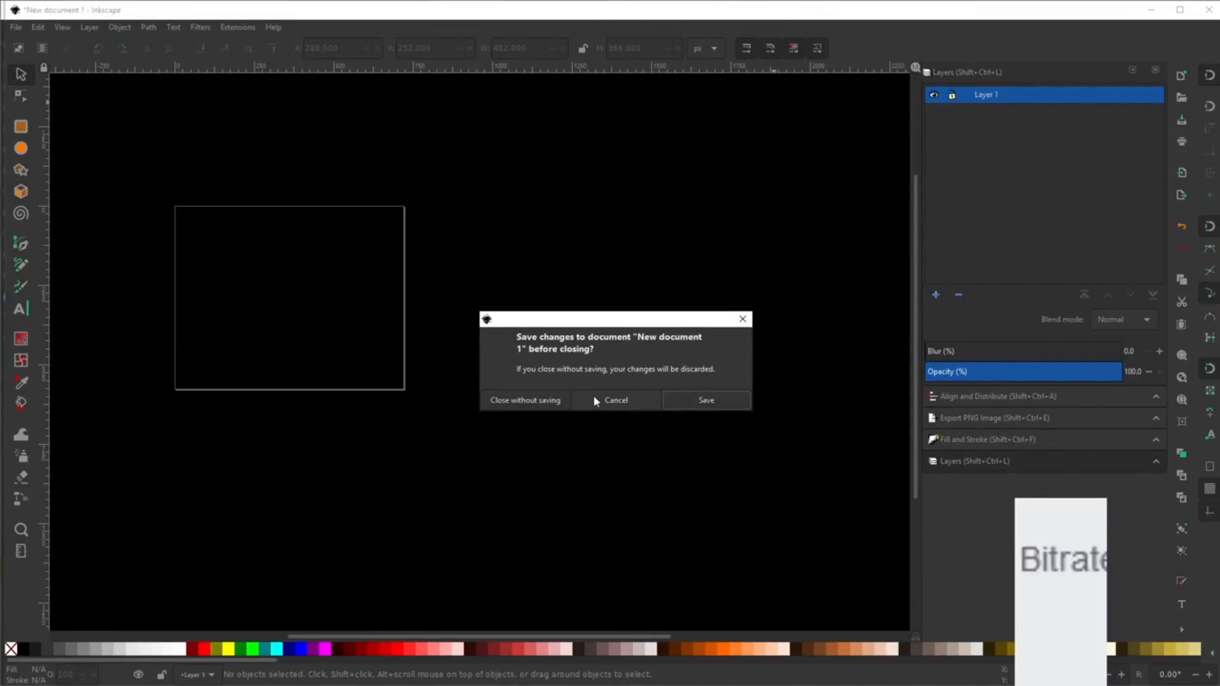
click(549, 404)
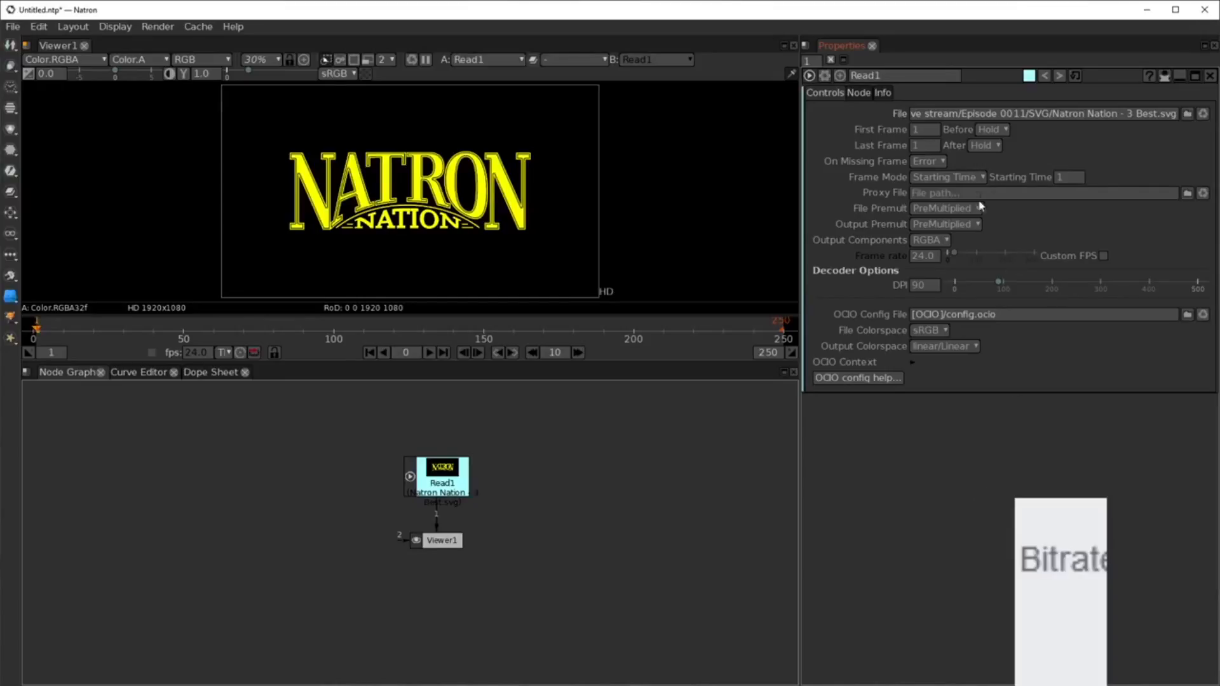
Raise Read1's SVG decoding DPI to 292 and zoom the viewer out to about 8%.
drag(998, 282, 1098, 289)
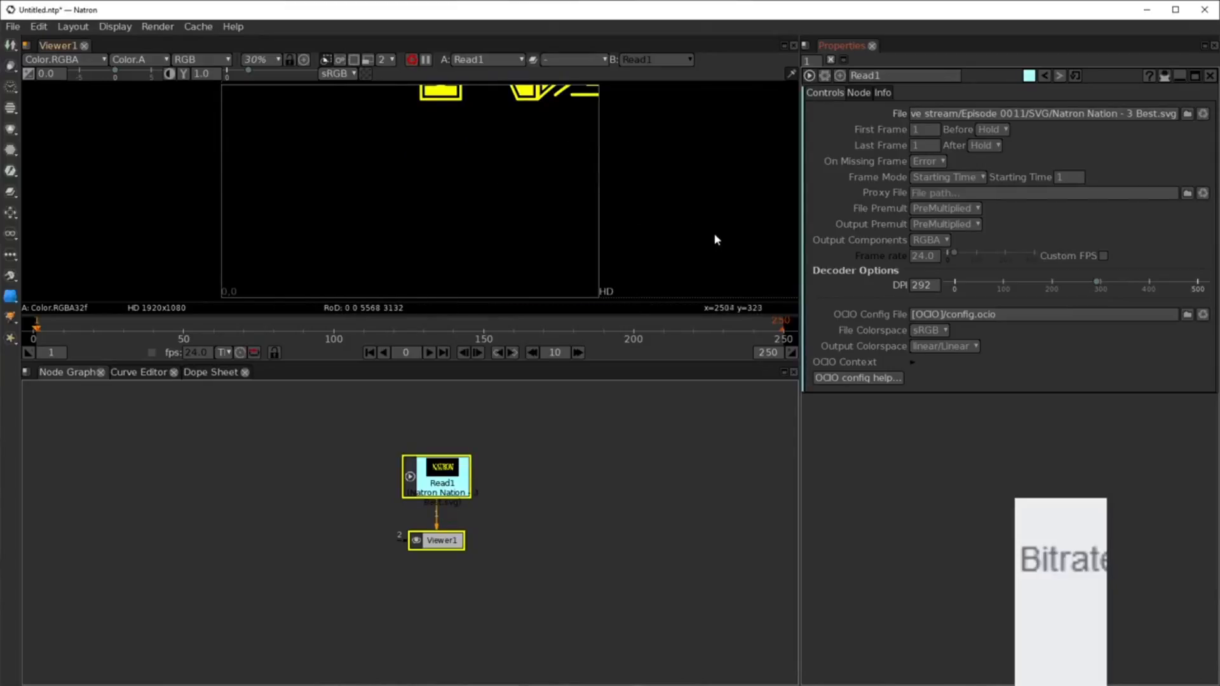
scroll(713, 235, down, 6)
drag(720, 213, 431, 237)
scroll(524, 224, down, 2)
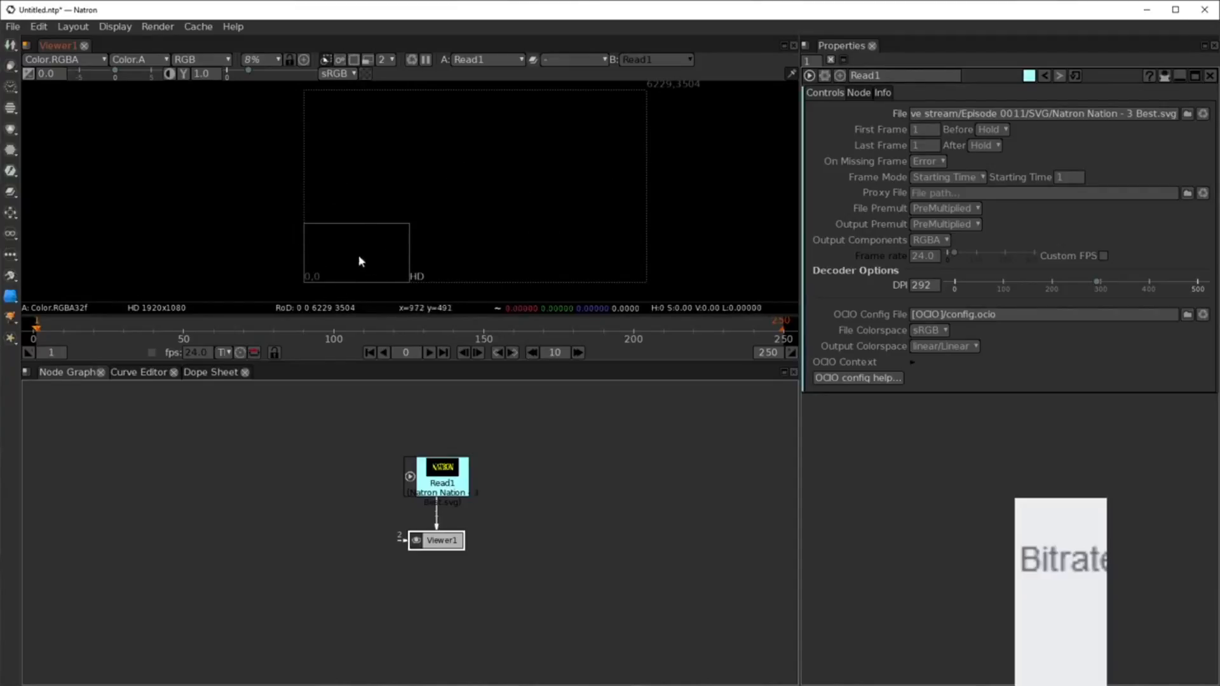
Insert a Transform after Read1 translating the logo by -2120, -1060, then close the project.
drag(439, 545, 439, 584)
click(438, 478)
key(t)
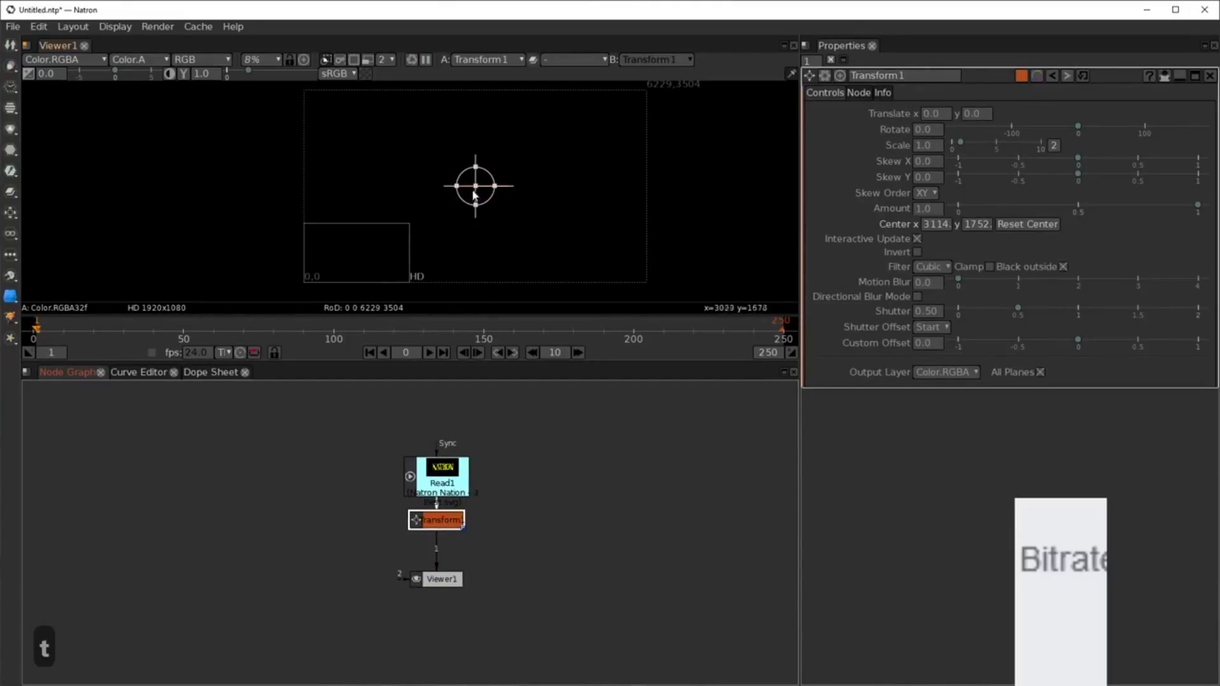
drag(476, 186, 358, 246)
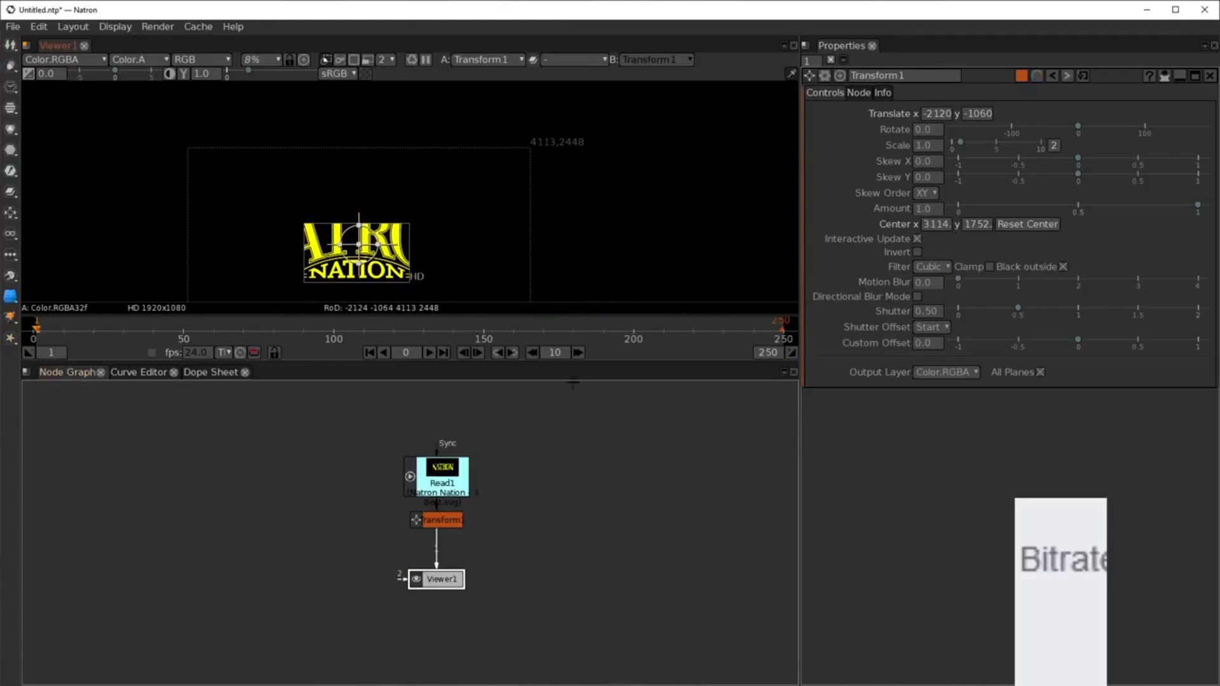
drag(441, 520, 400, 516)
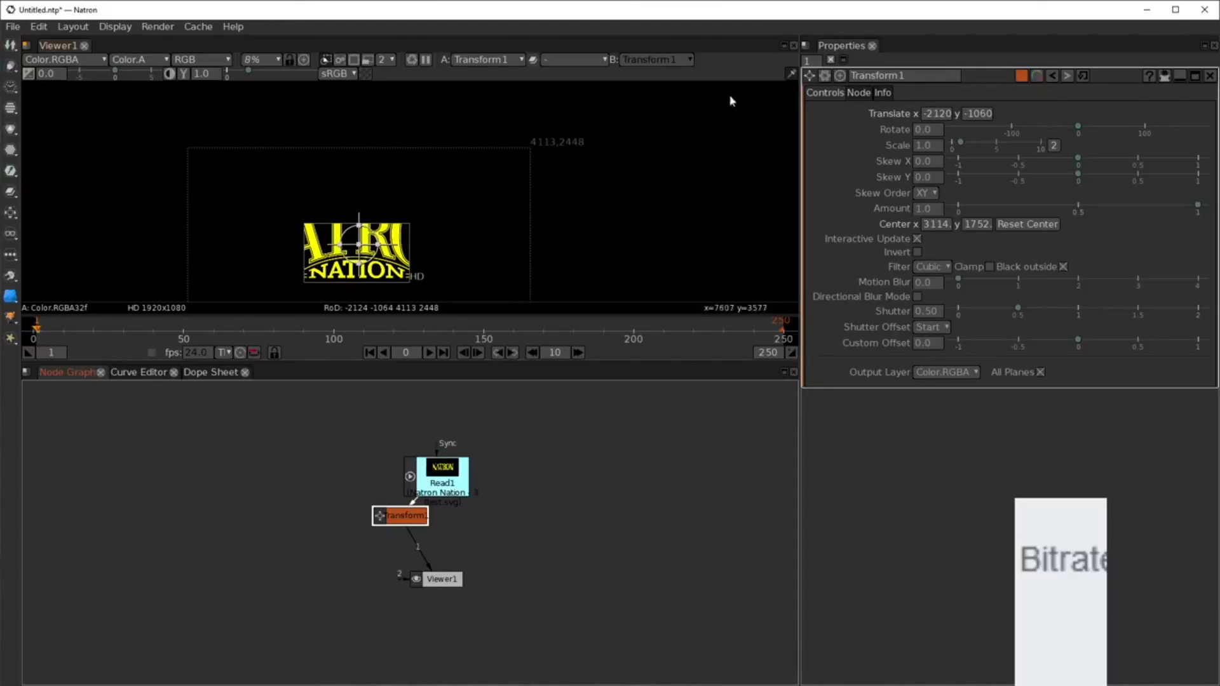
click(1206, 13)
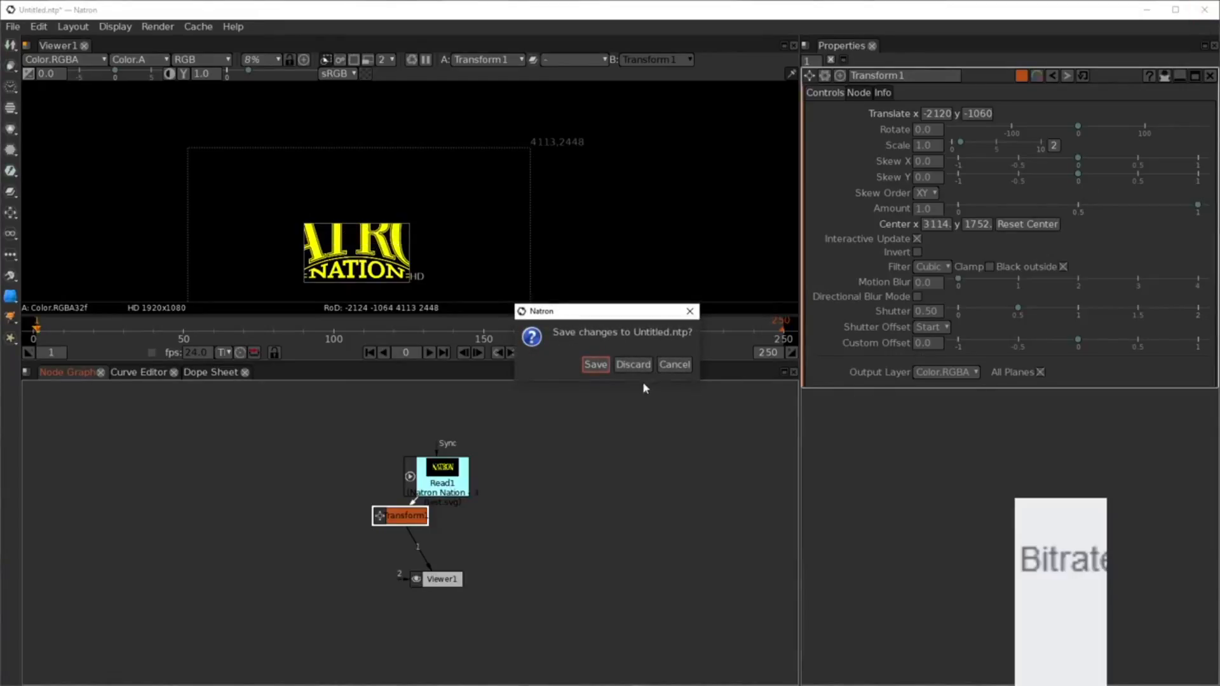
Discard the unsaved logo project, leaving an empty Untitled project with only Viewer1.
click(630, 367)
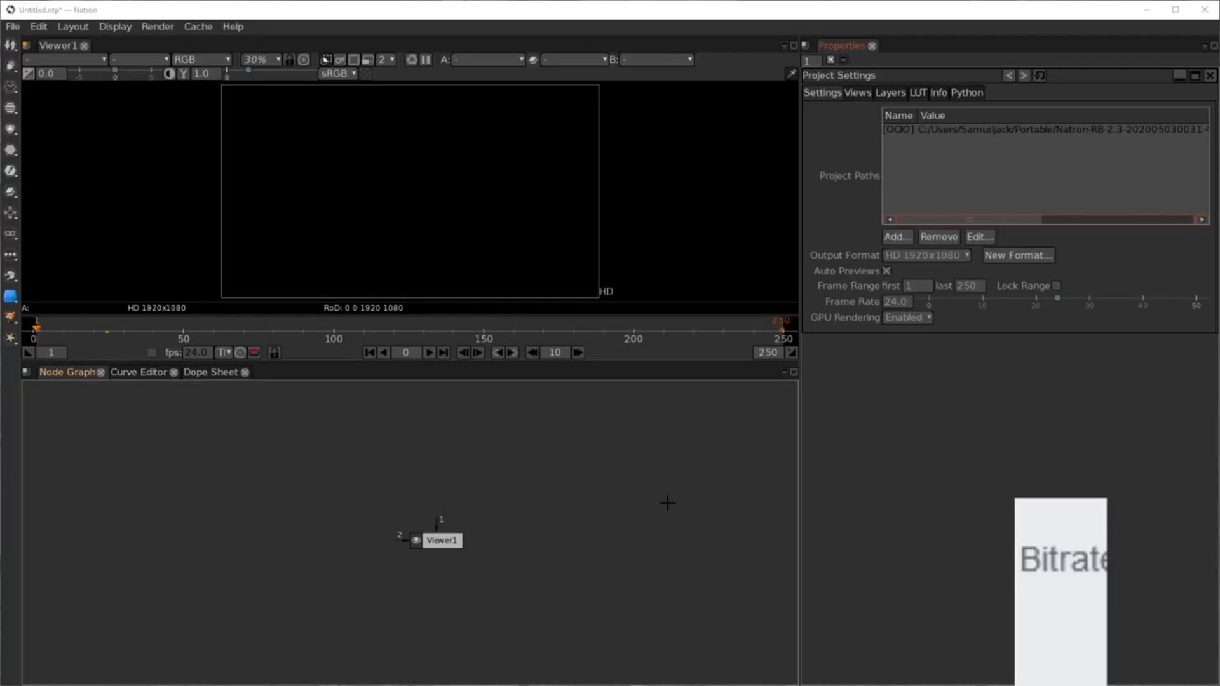
drag(443, 568, 442, 569)
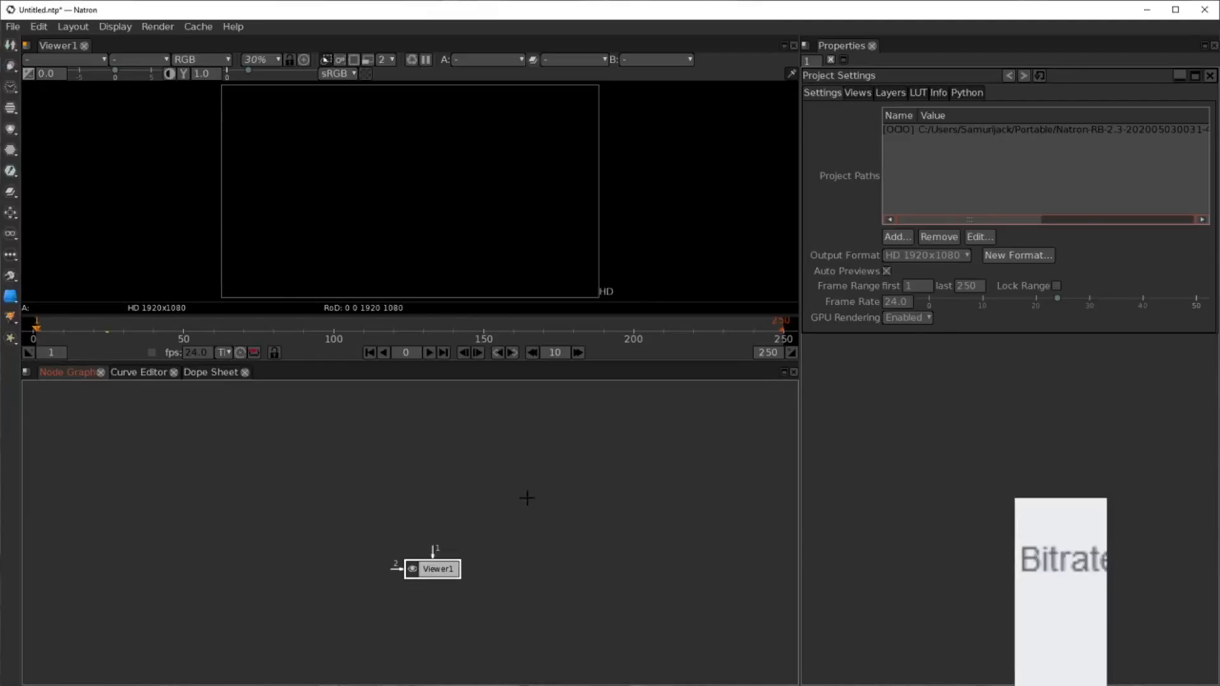
drag(444, 559, 441, 600)
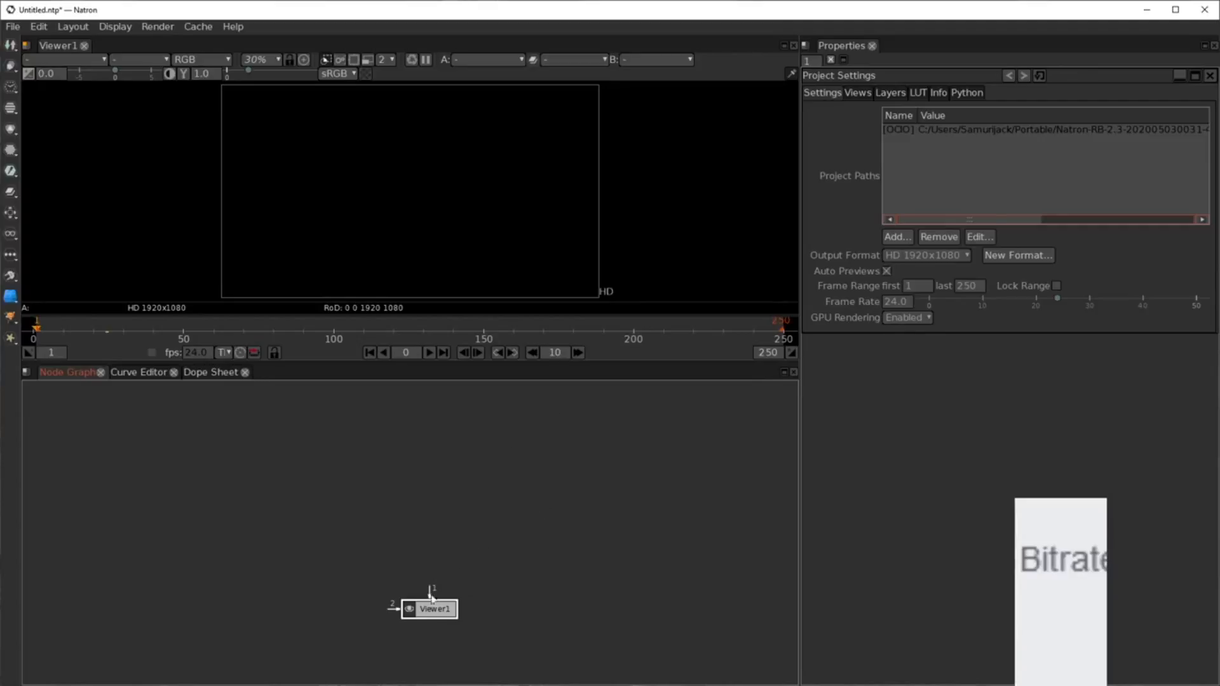
drag(429, 608, 427, 600)
key(Tab)
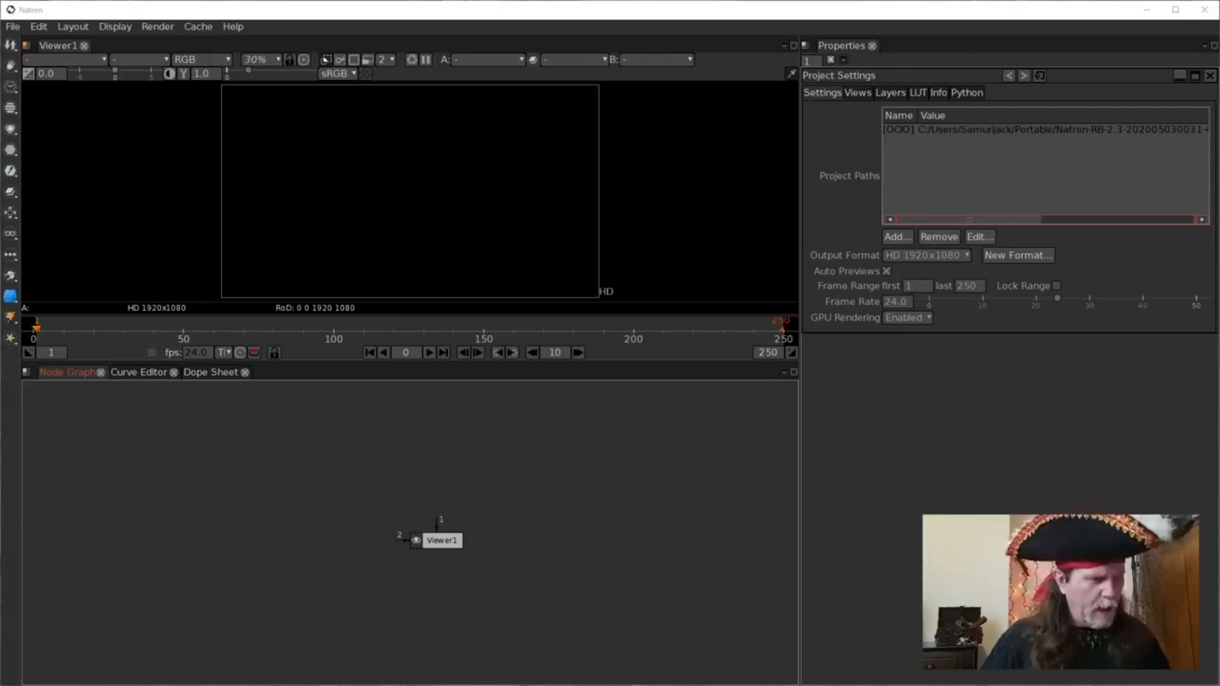
key(ctrl+alt+super+shift+F7)
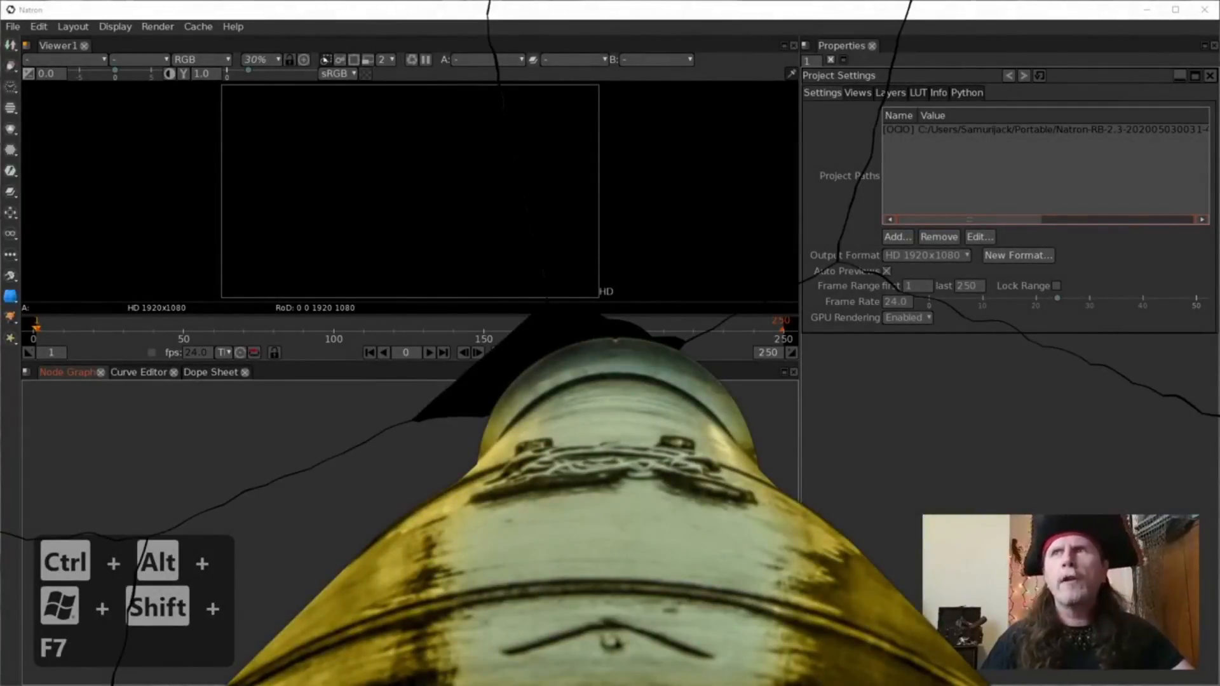
key(ctrl+alt+super+shift+F4)
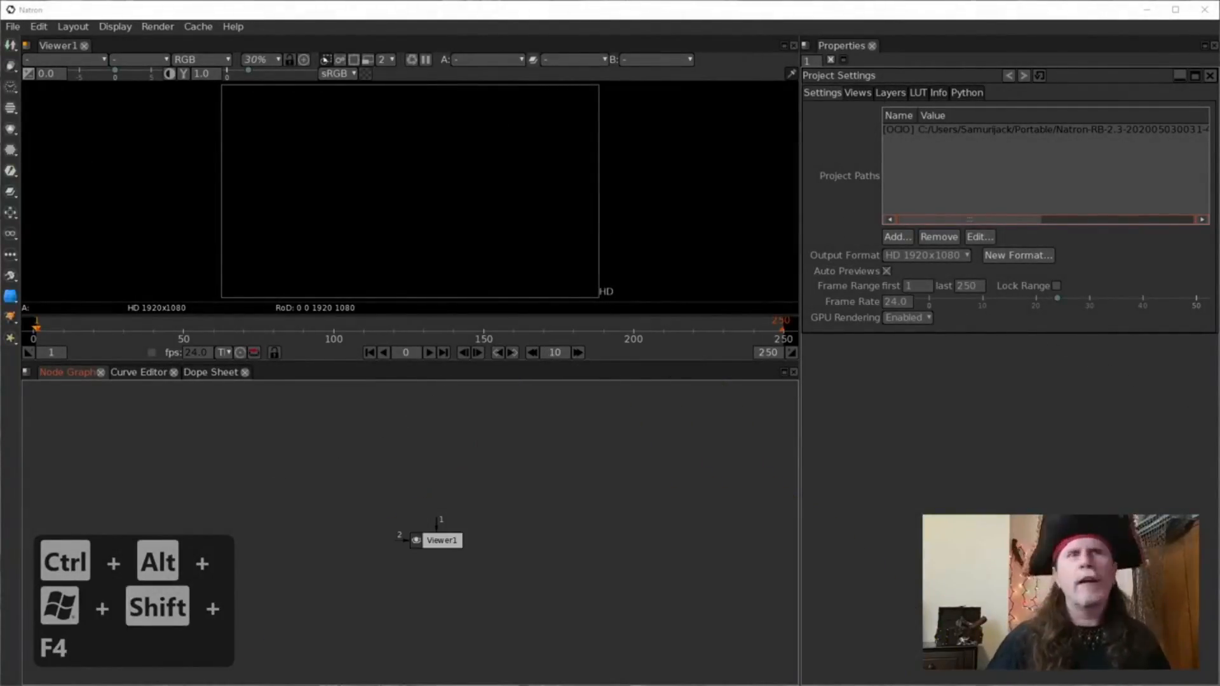
click(753, 560)
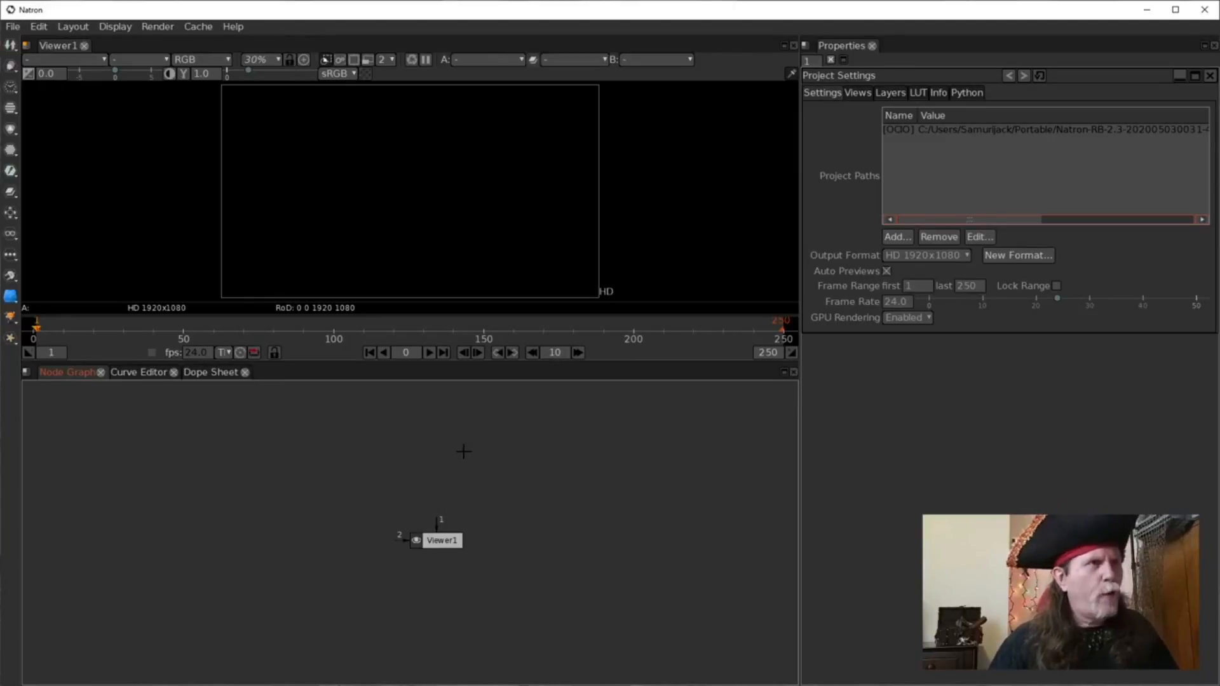
key(Tab)
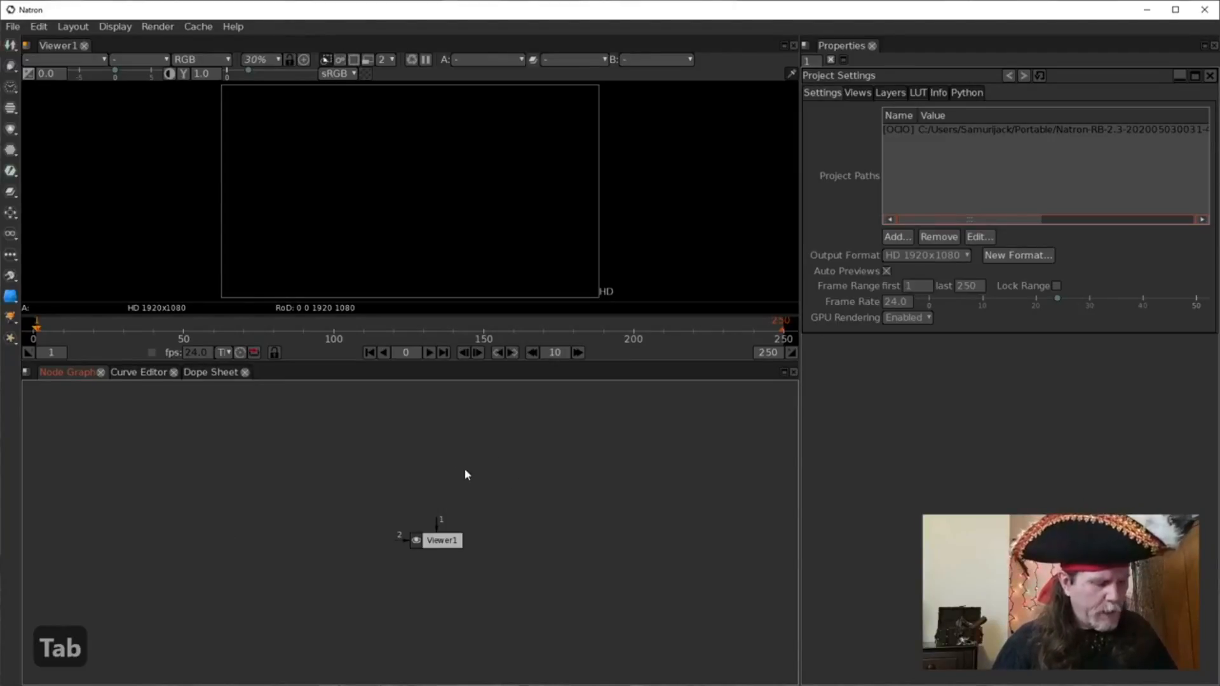
Create a Text1 node above Viewer1 showing 'Enter text', then search for the emboss effect.
click(431, 547)
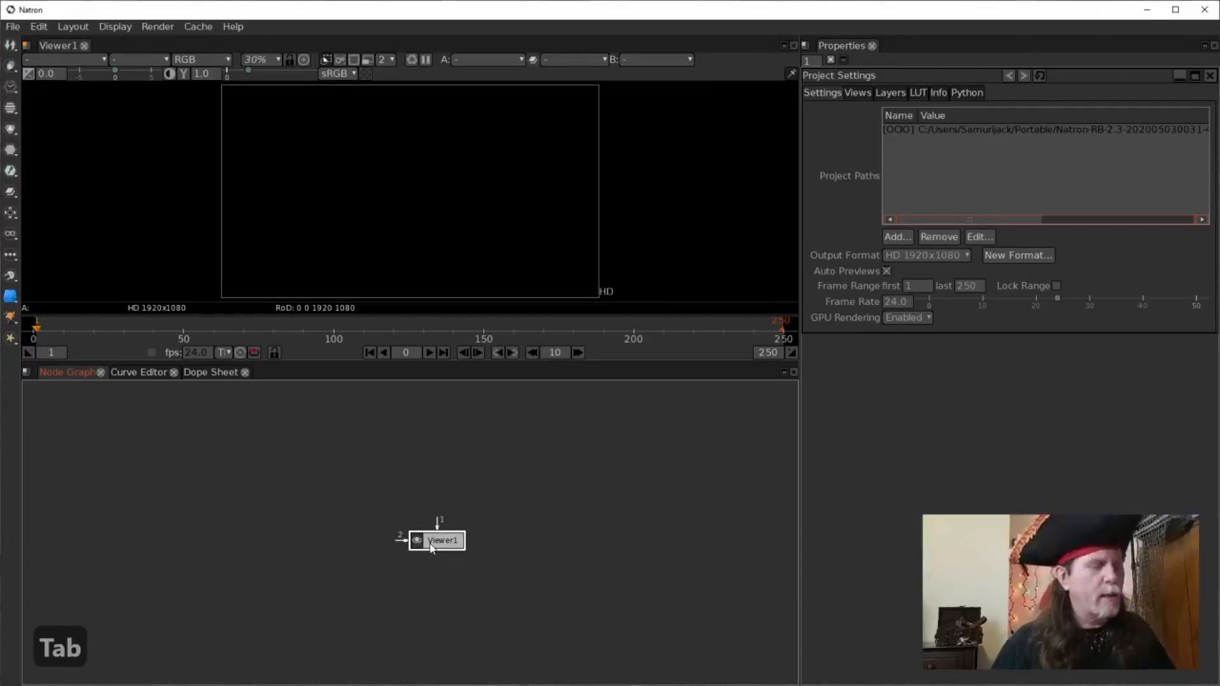
key(Tab)
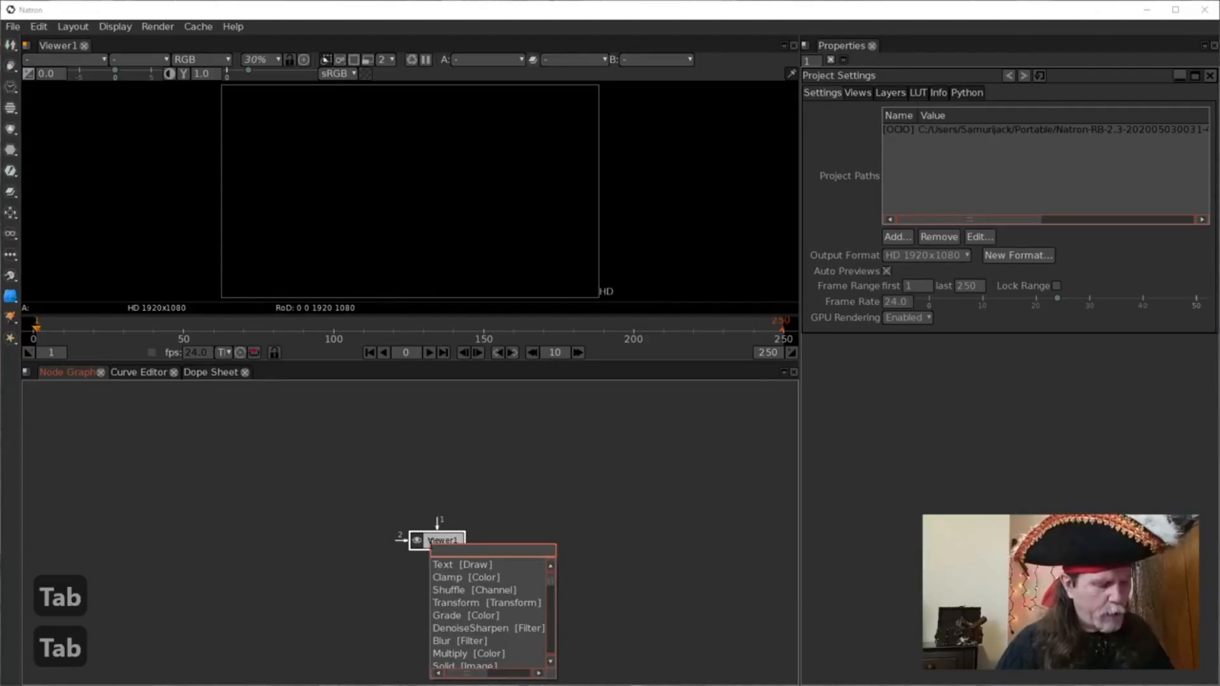
click(430, 541)
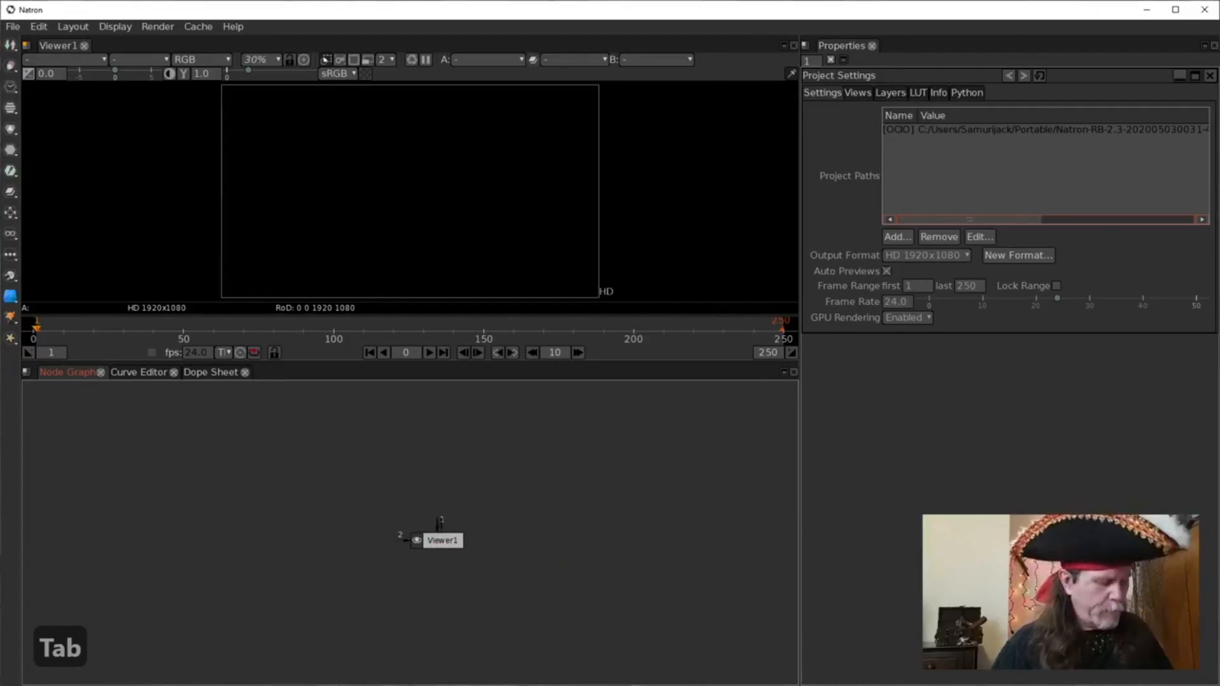
key(Tab)
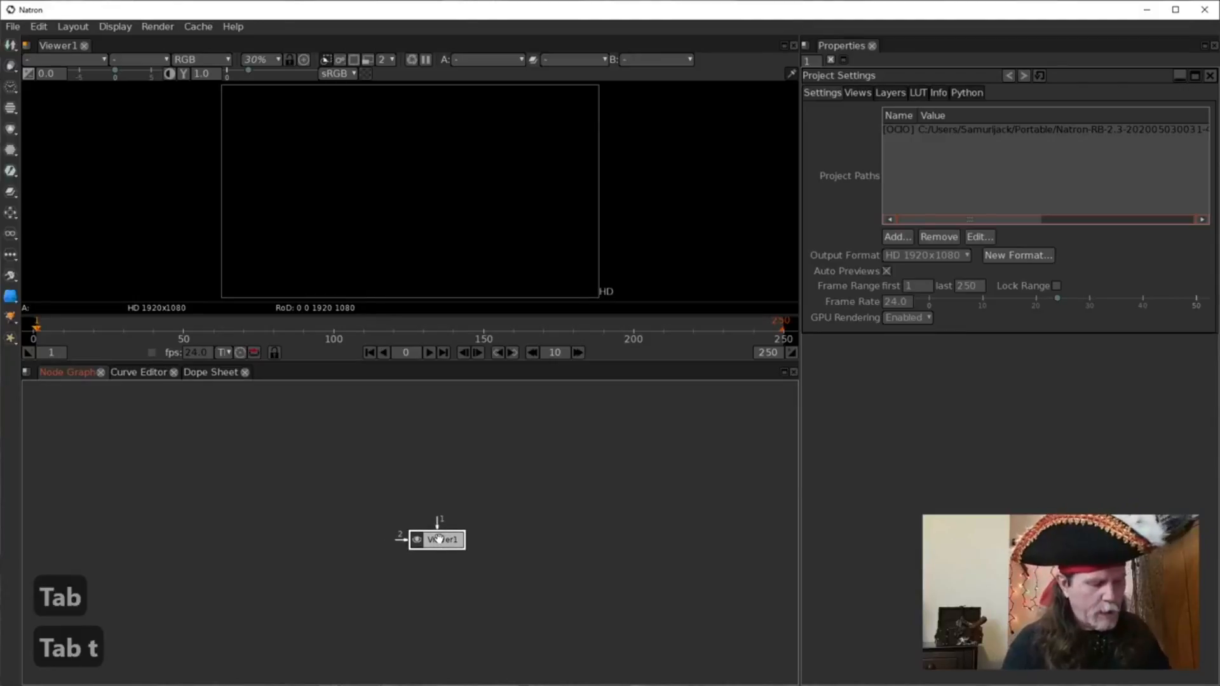
text(text)
key(Return)
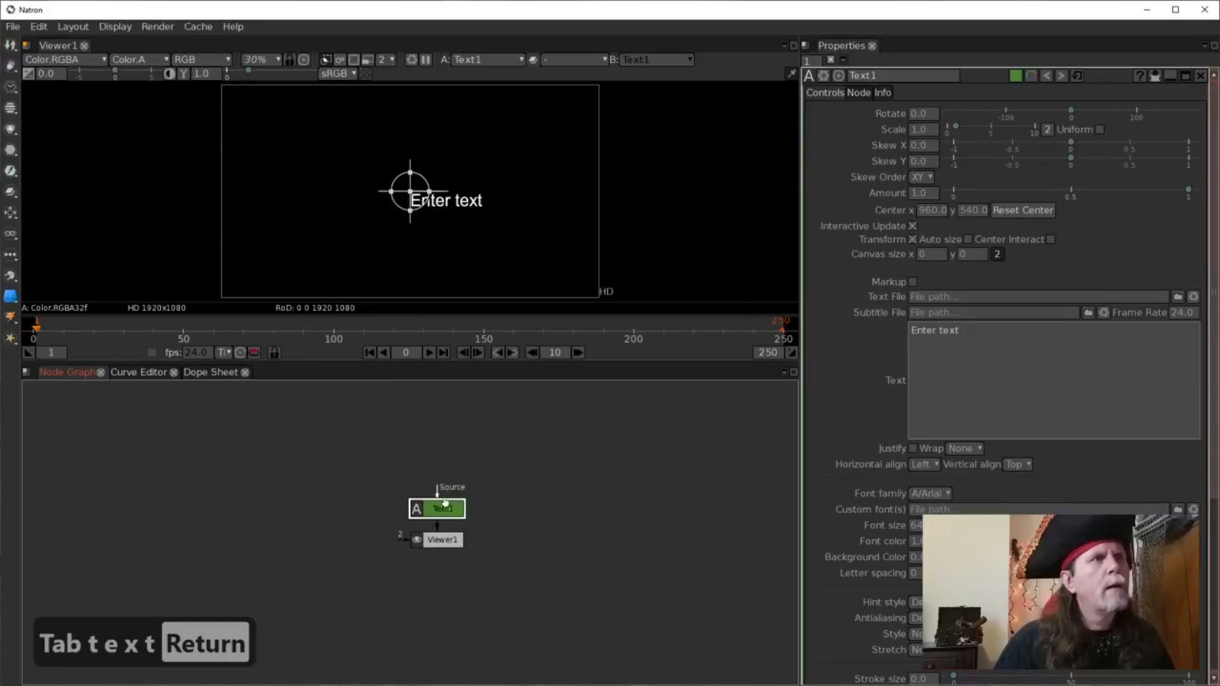
drag(445, 505, 440, 458)
key(Tab)
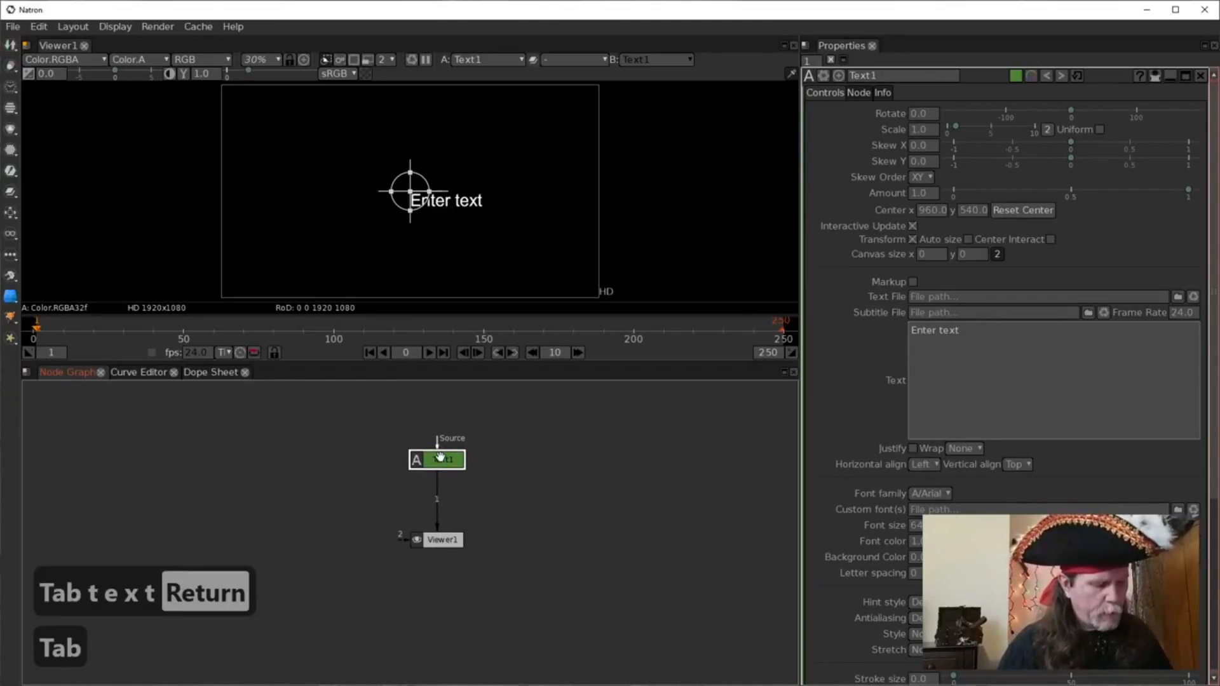
text(embo)
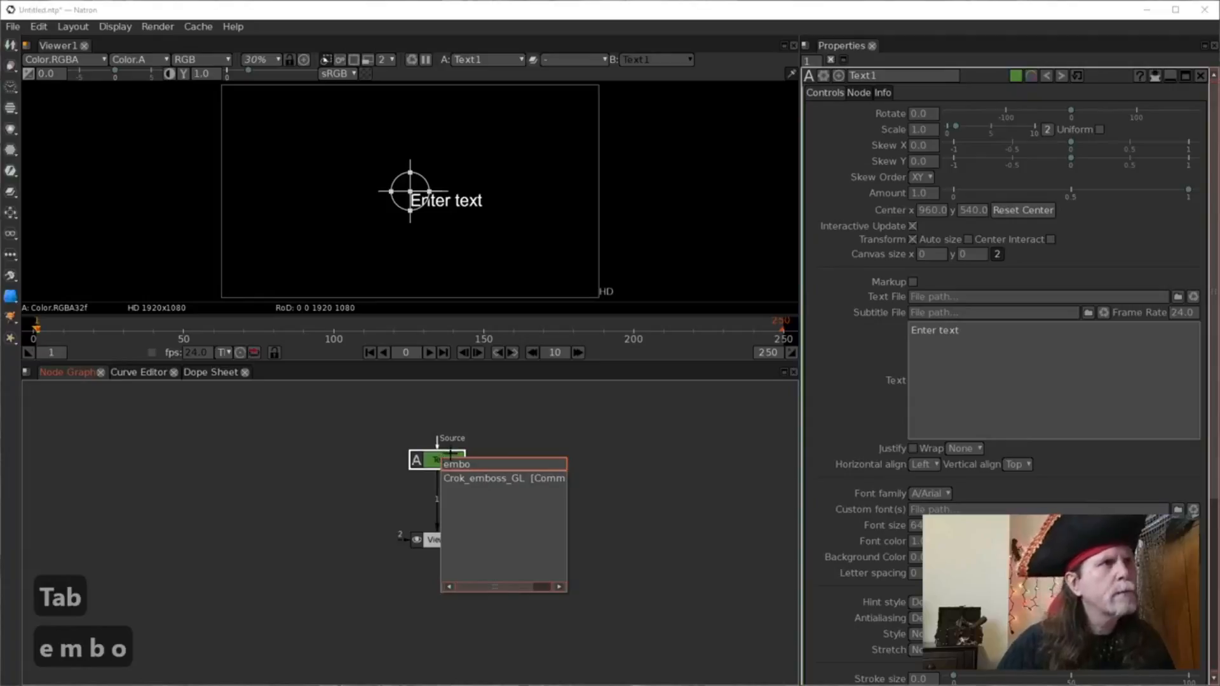
Add a Crok_emboss_GL node fed by Text1, placed to its left.
click(480, 478)
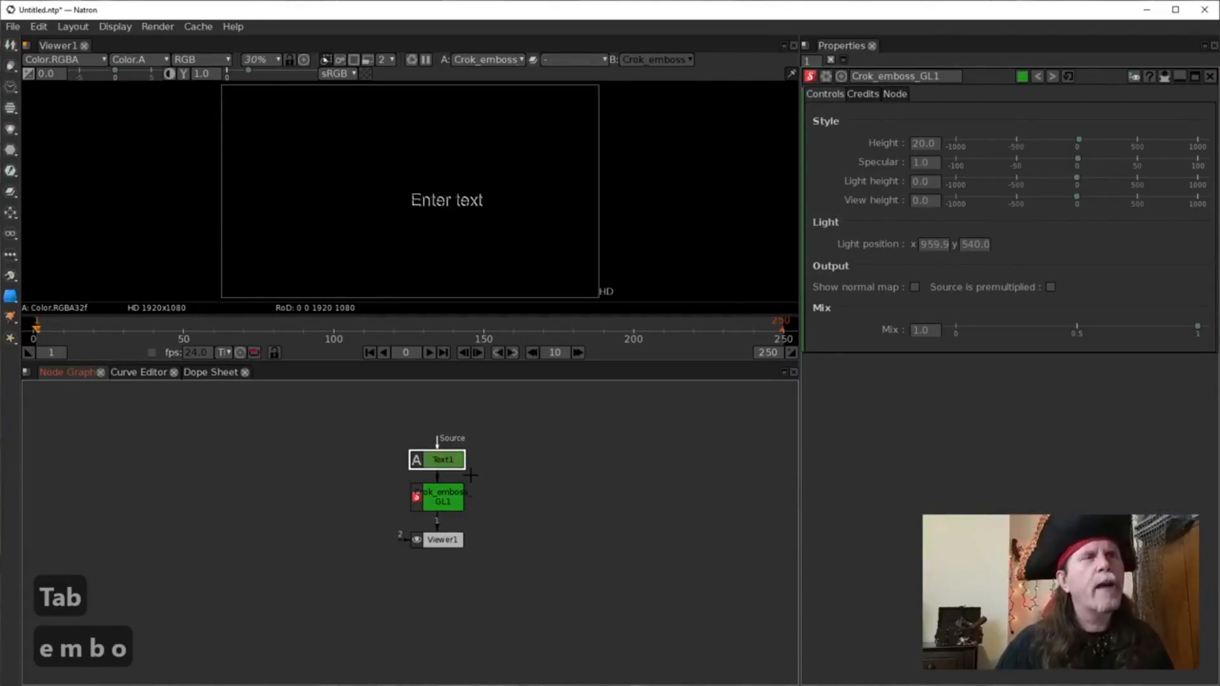
drag(459, 490, 309, 477)
click(437, 464)
double_click(444, 467)
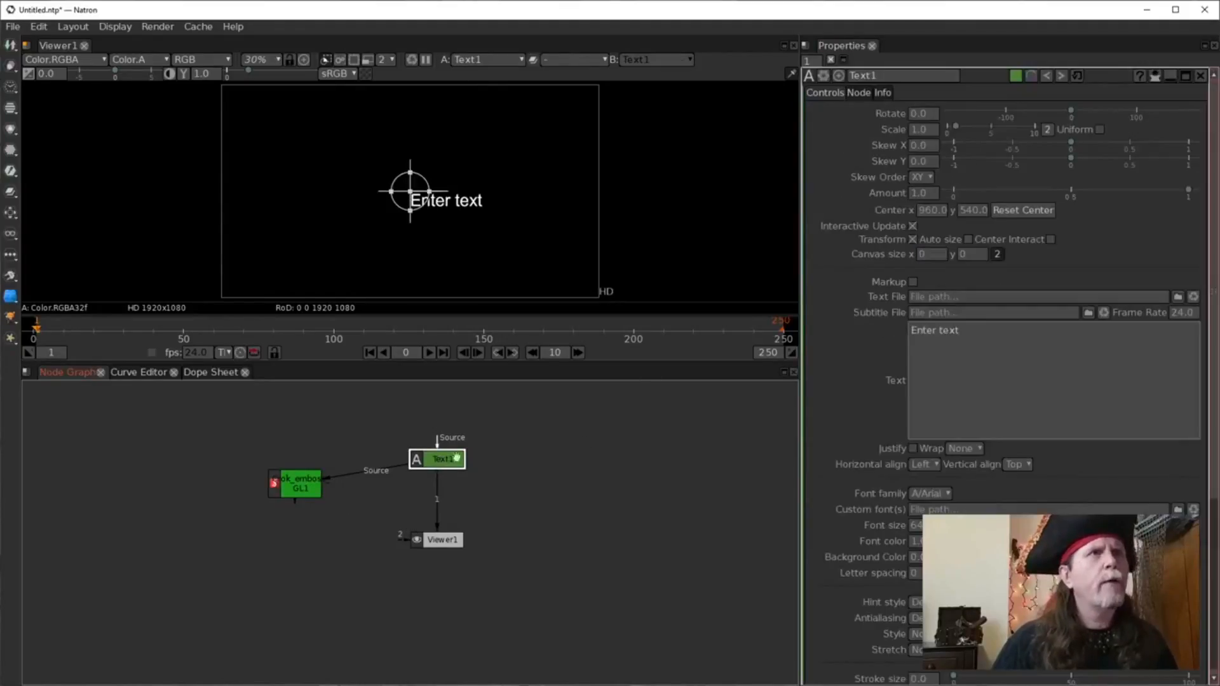
drag(306, 470, 244, 474)
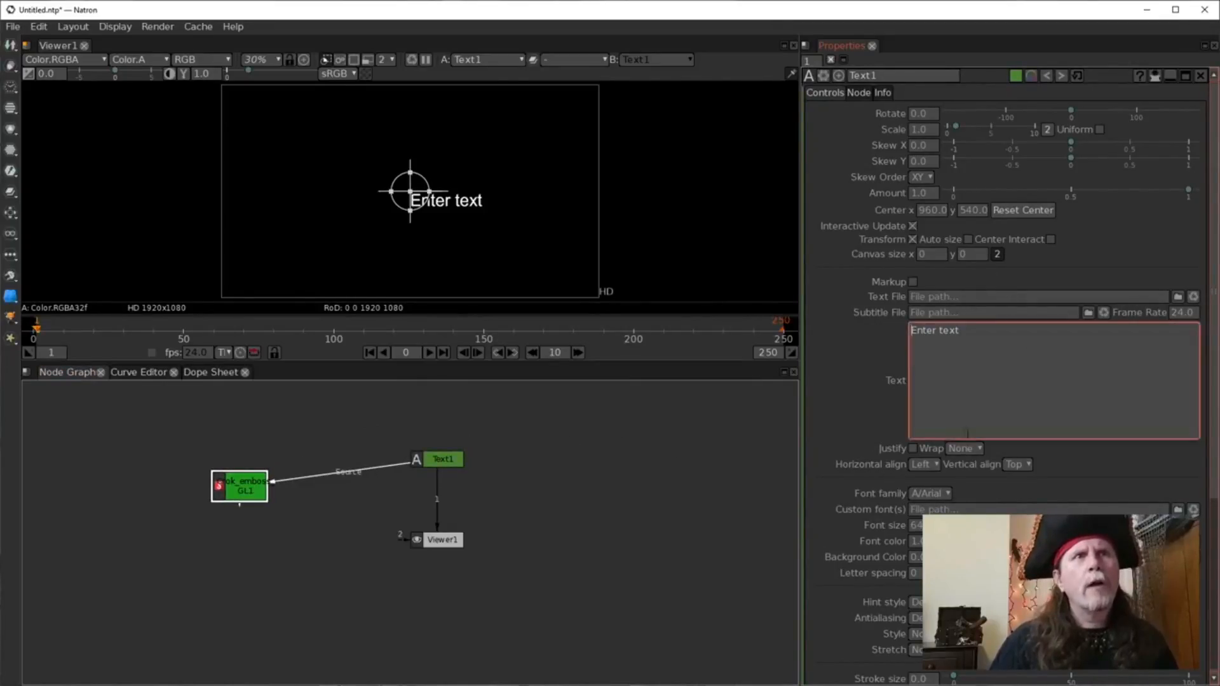
Enable Center Interact on Text1 and tidy the Text1 and Viewer1 node positions.
click(1050, 239)
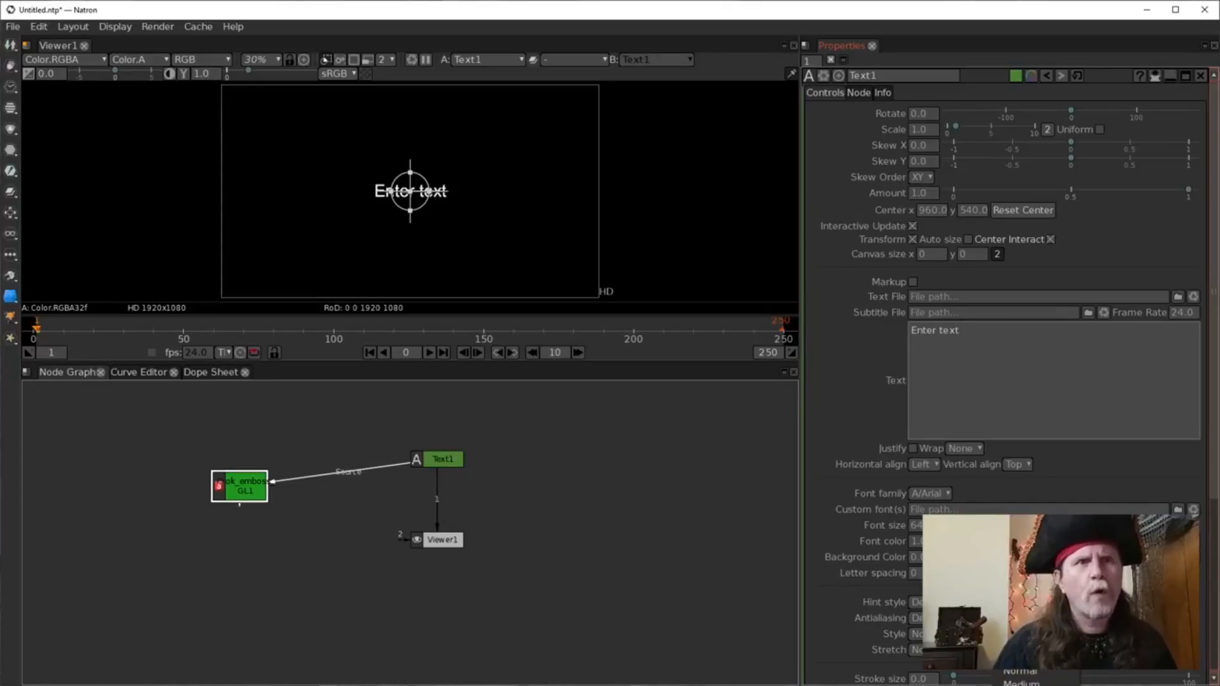
drag(447, 463, 444, 444)
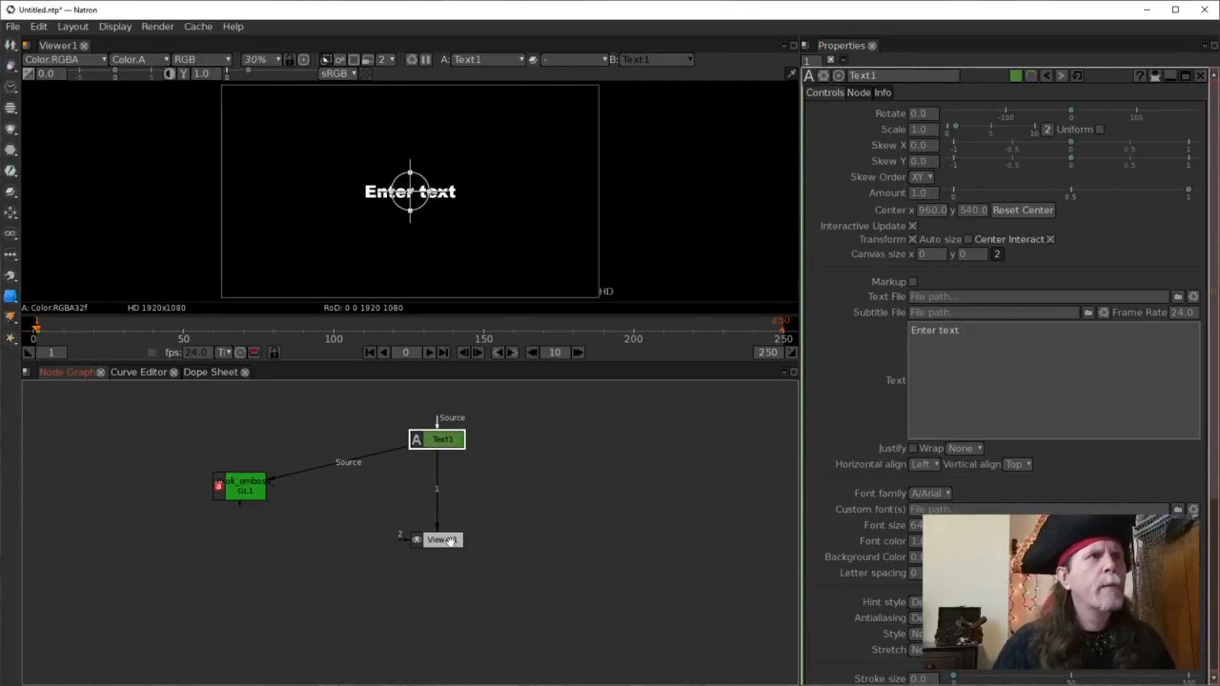
drag(443, 539, 443, 565)
click(505, 495)
key(Tab)
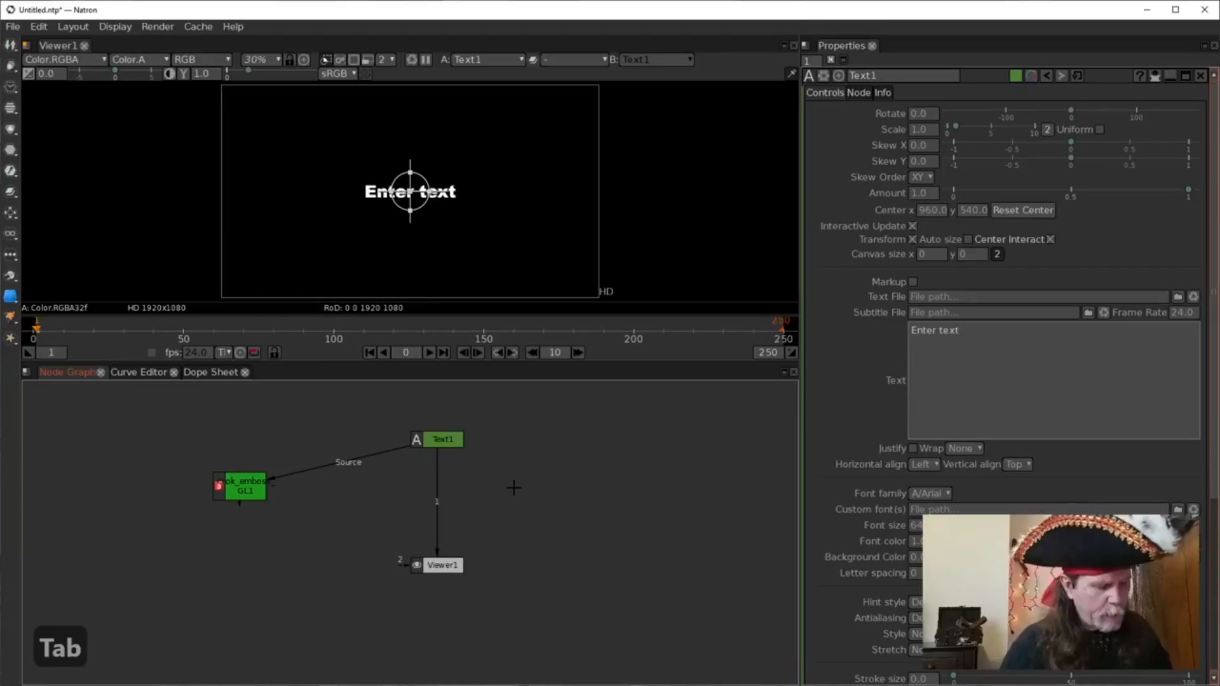
Add a SeNoise node, view its output, and set Noise Type to Voronoi.
text(seNo)
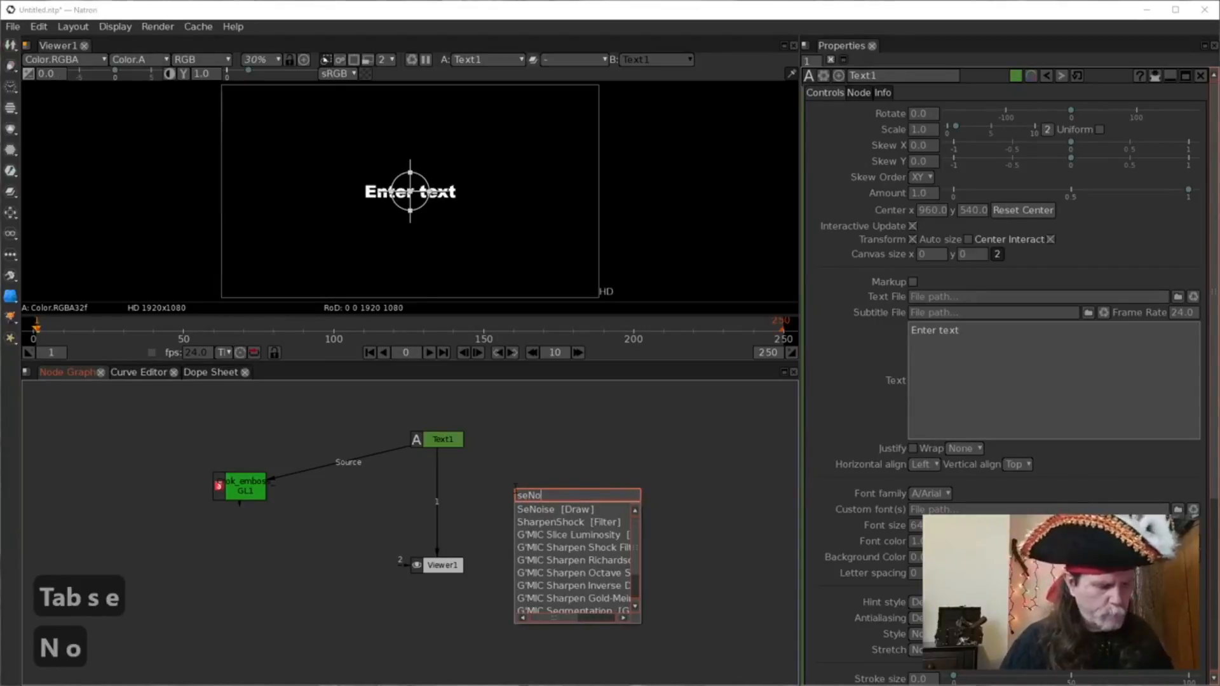
click(530, 508)
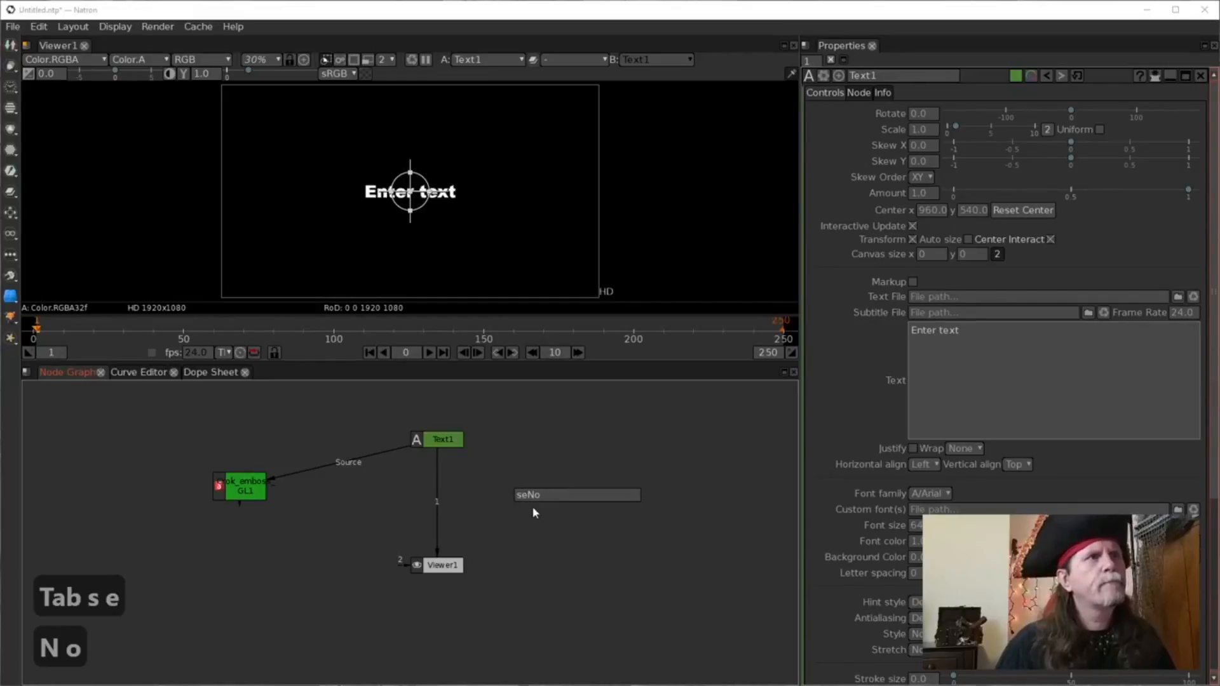
drag(557, 515, 515, 482)
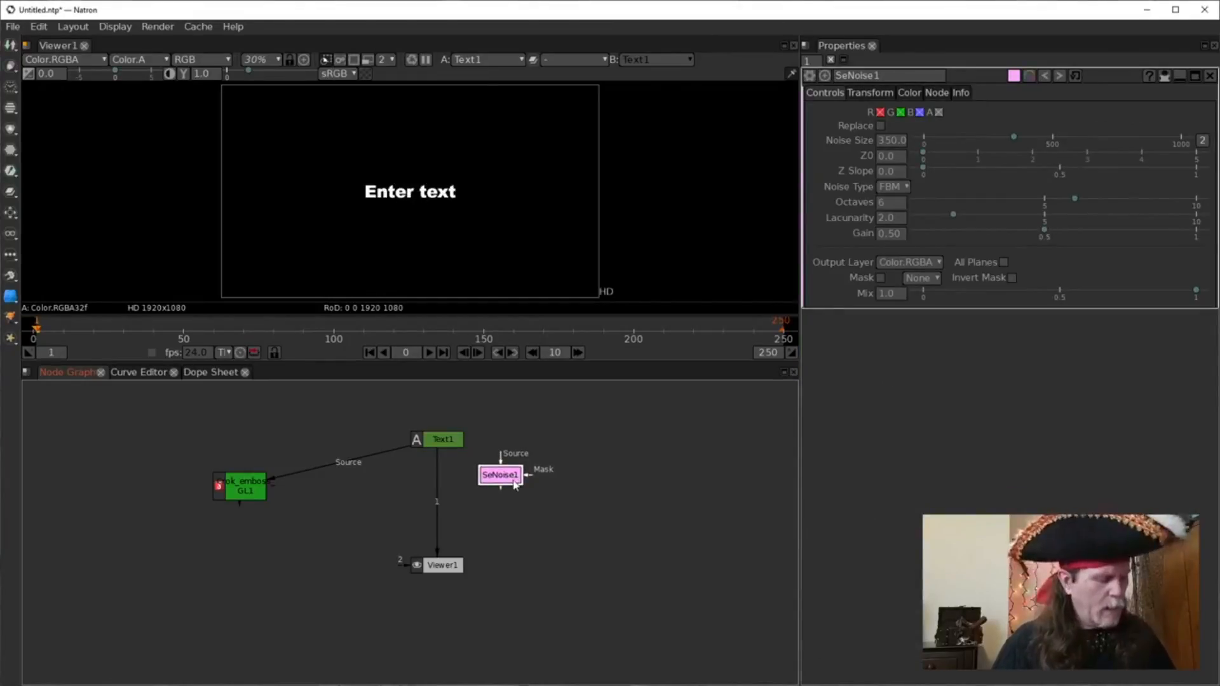
key(1)
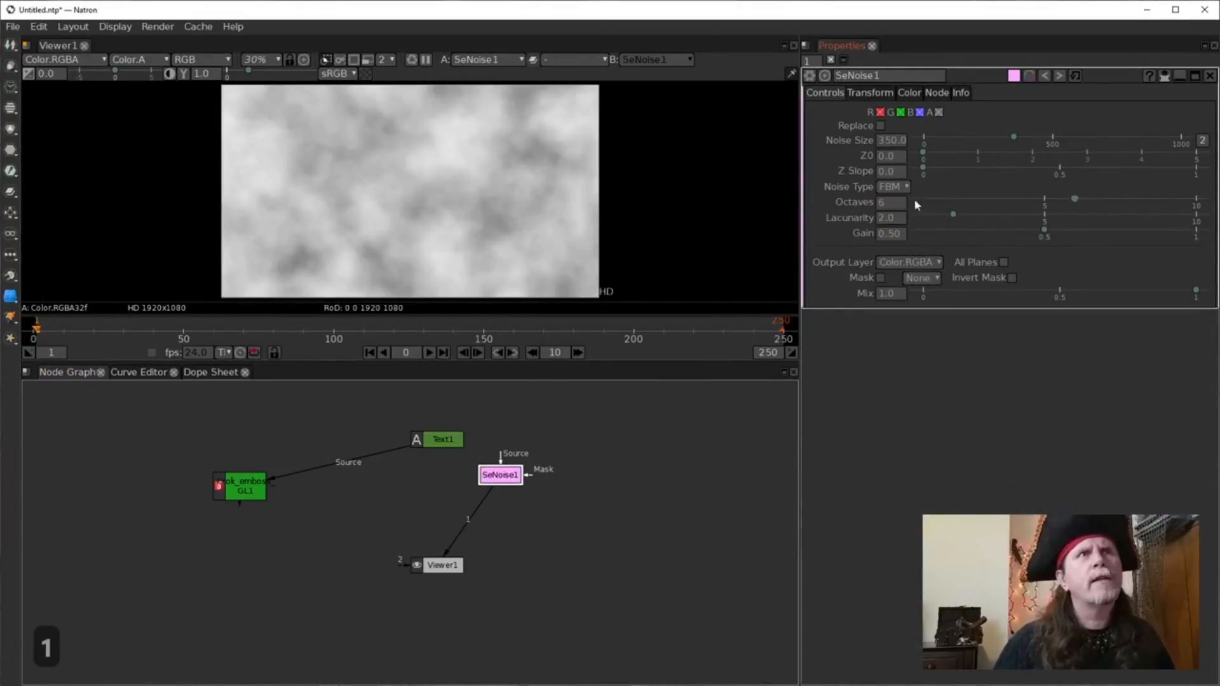
click(896, 186)
click(903, 256)
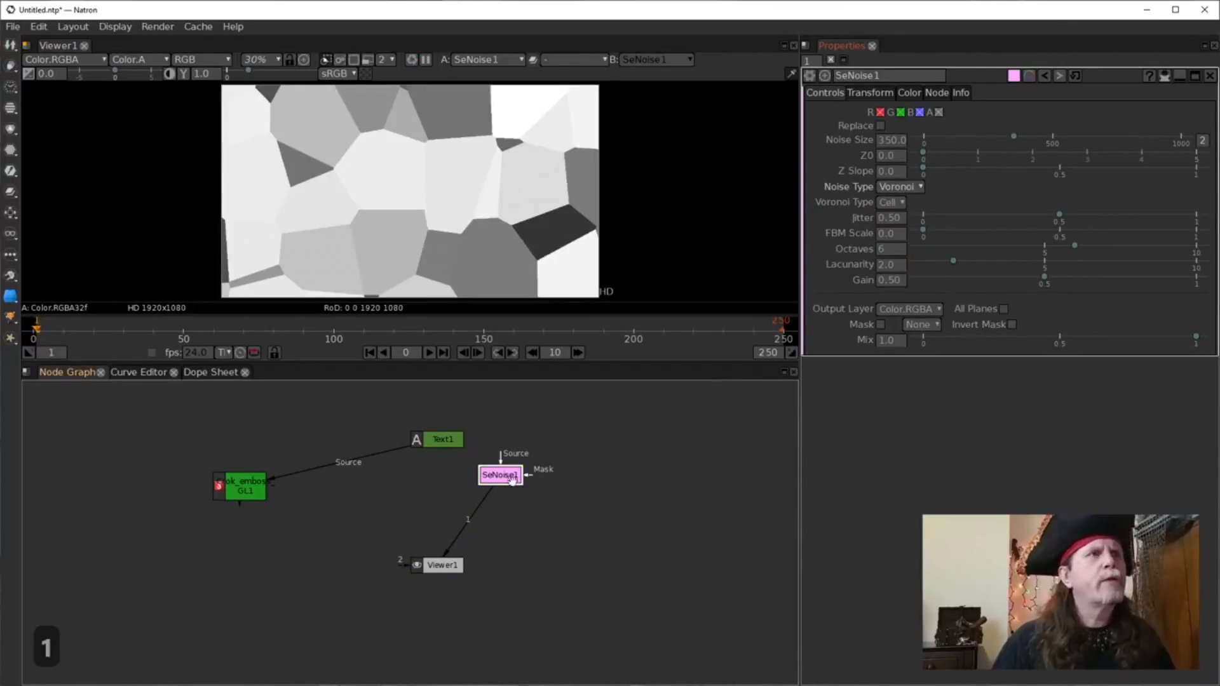
Set SeNoise1's Voronoi Type to Type 5, keeping the Voronoi noise type.
drag(504, 478, 525, 459)
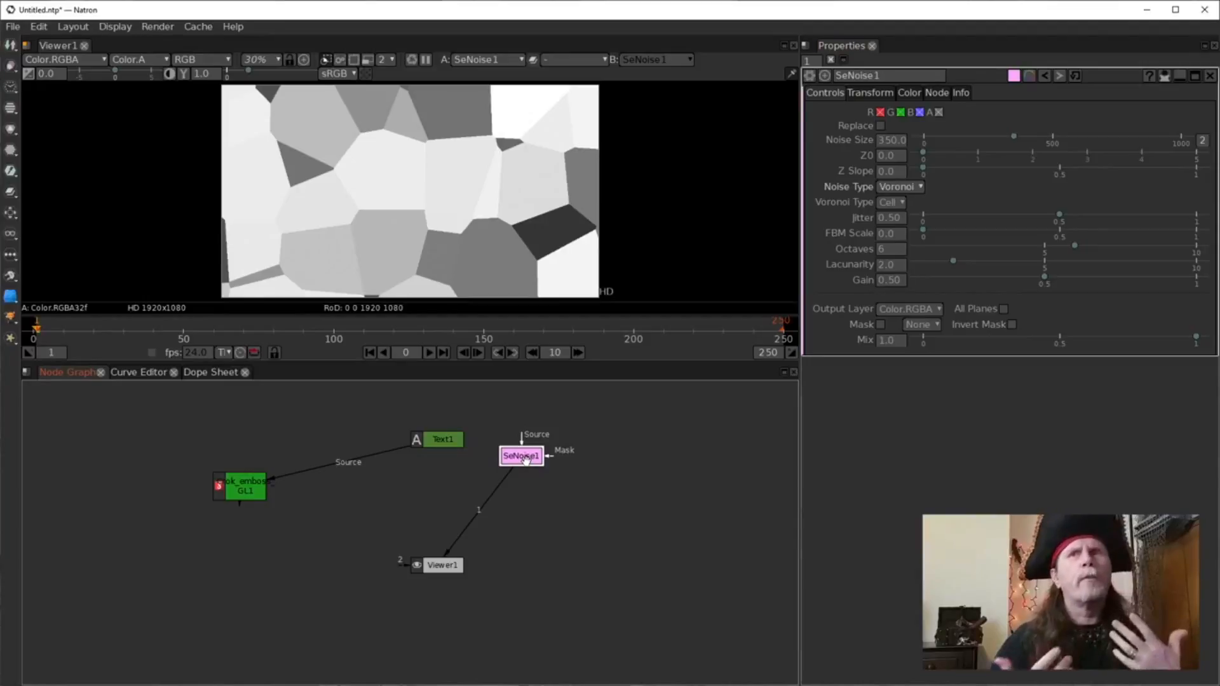
click(893, 202)
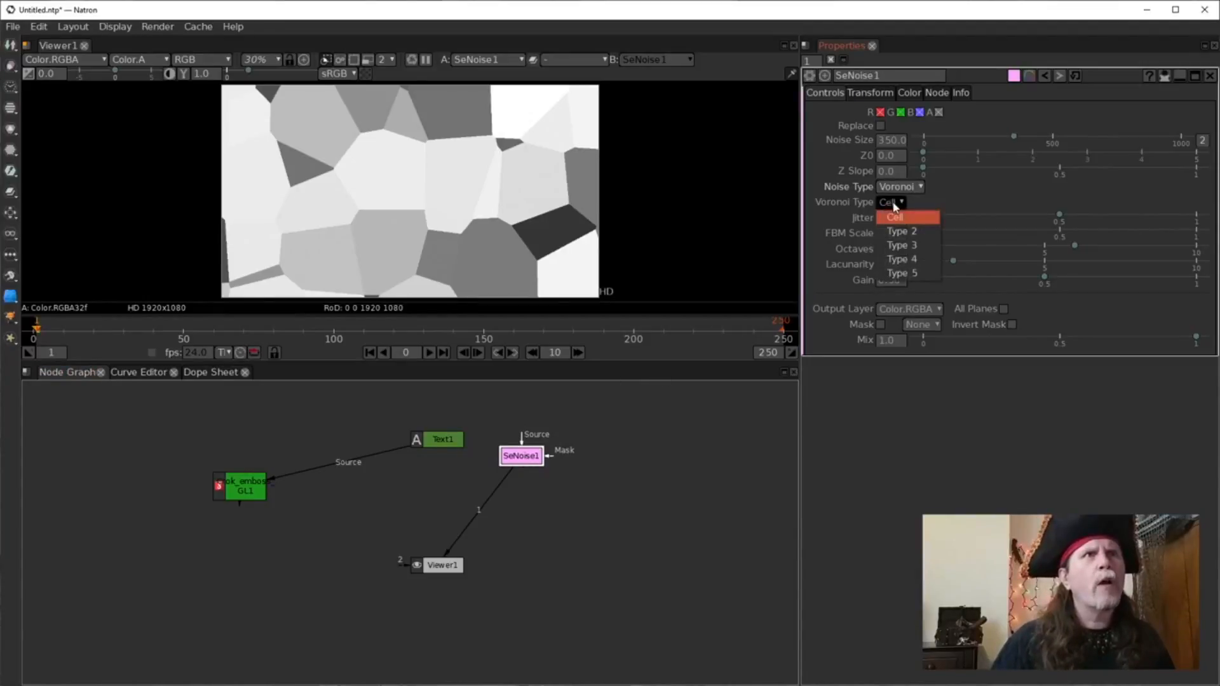
click(898, 274)
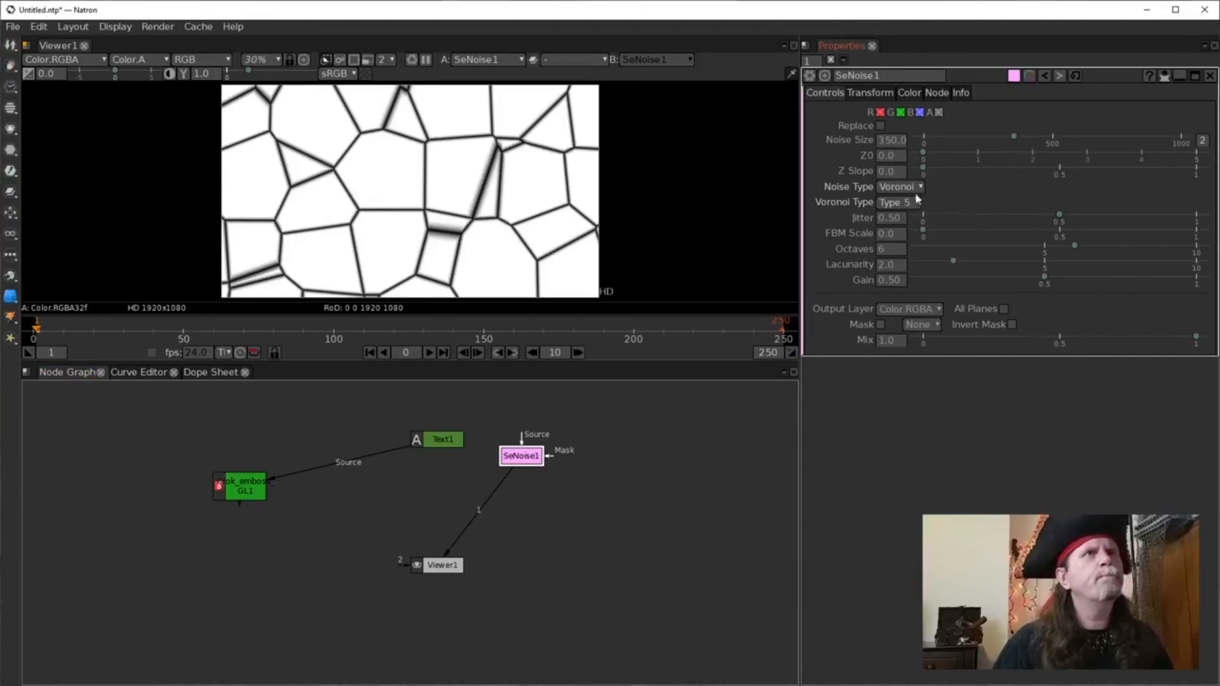
click(900, 187)
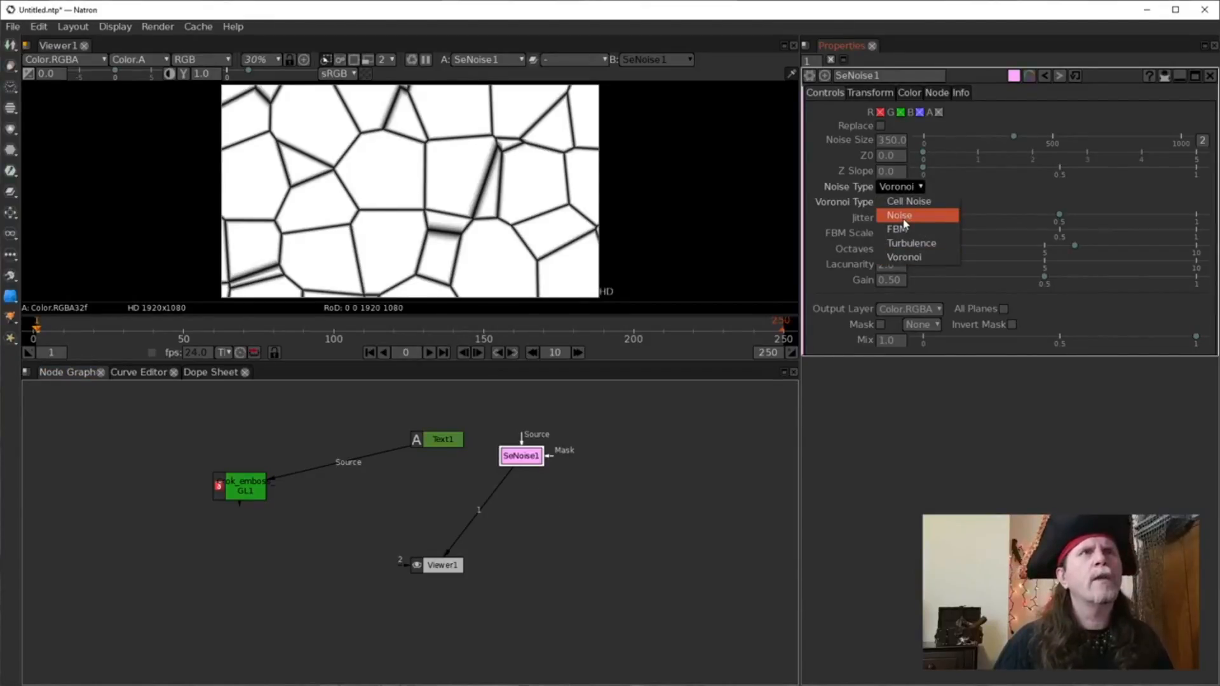
click(1211, 361)
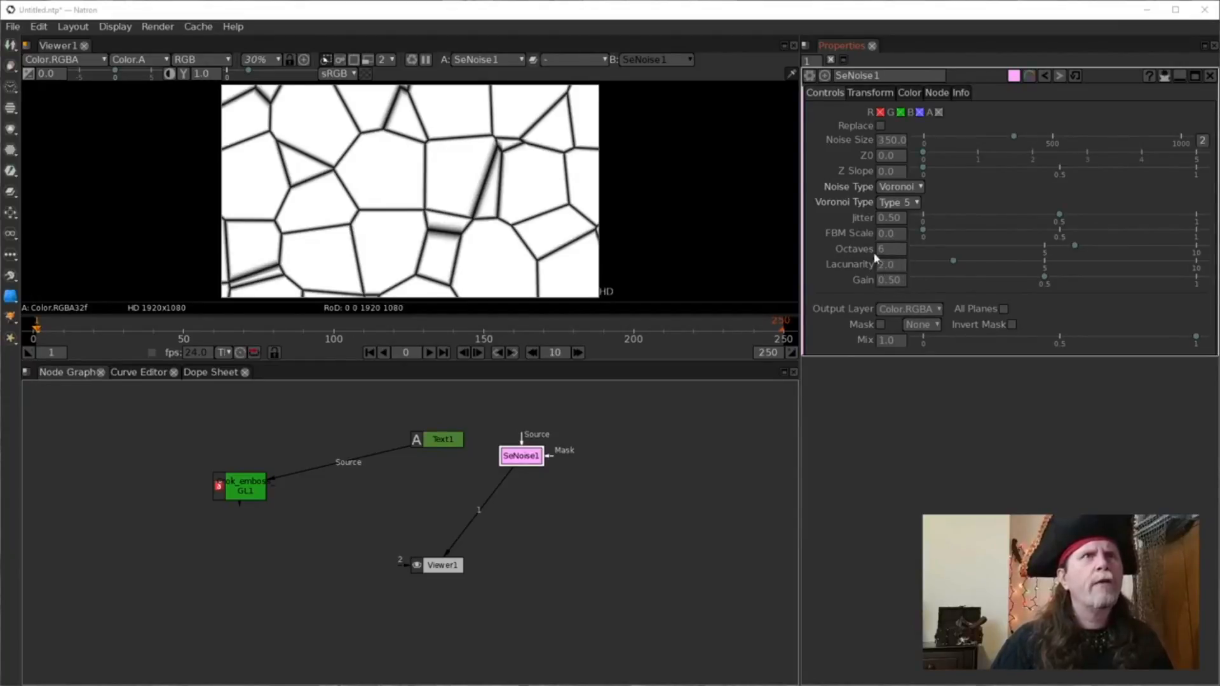
Raise FBM Scale to 0.2 and set Noise Size to 60.
click(890, 240)
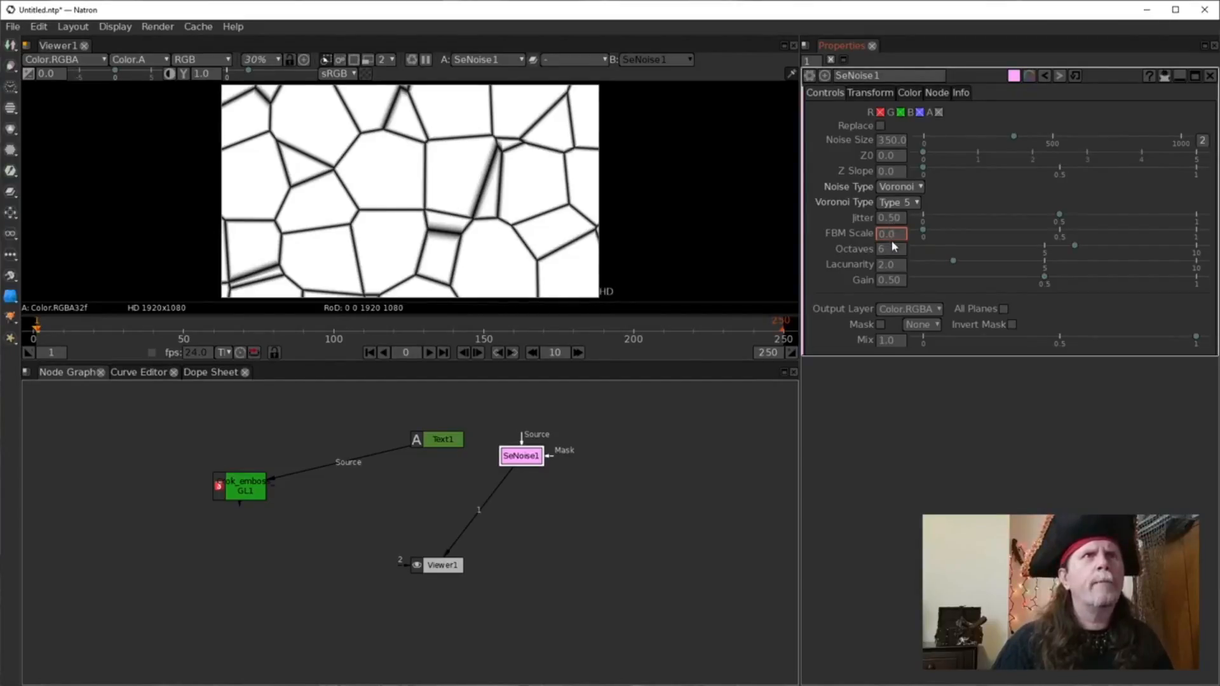
scroll(890, 240, up, 1)
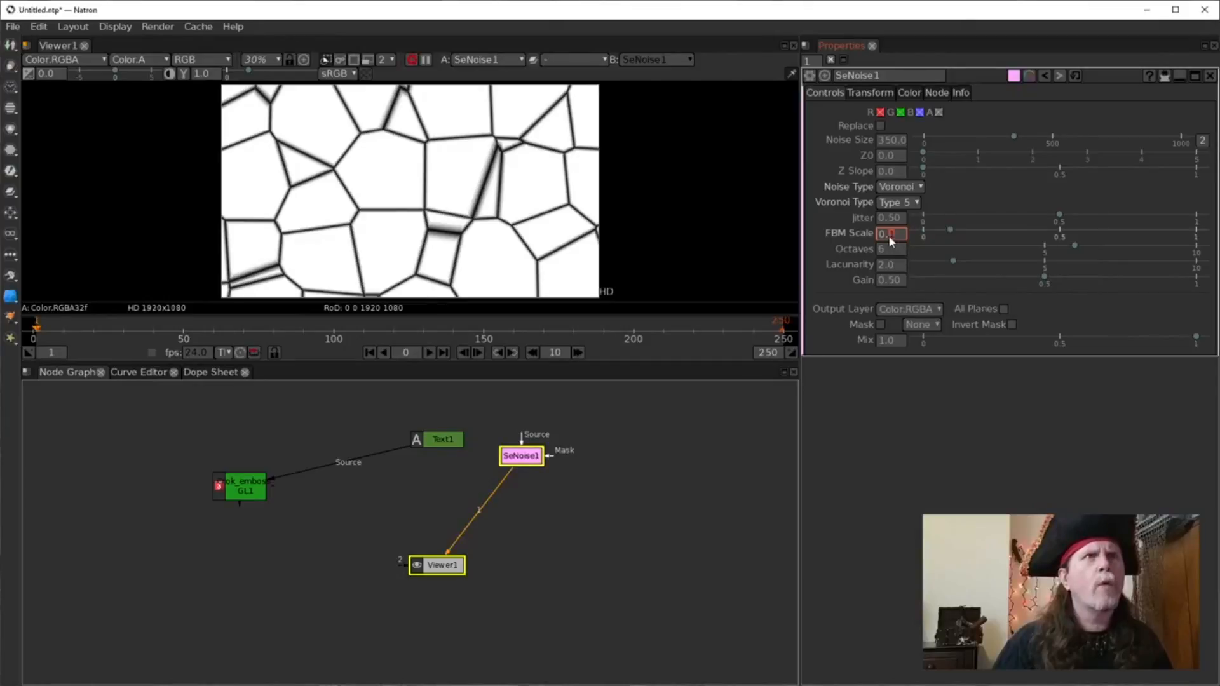
scroll(890, 236, up, 1)
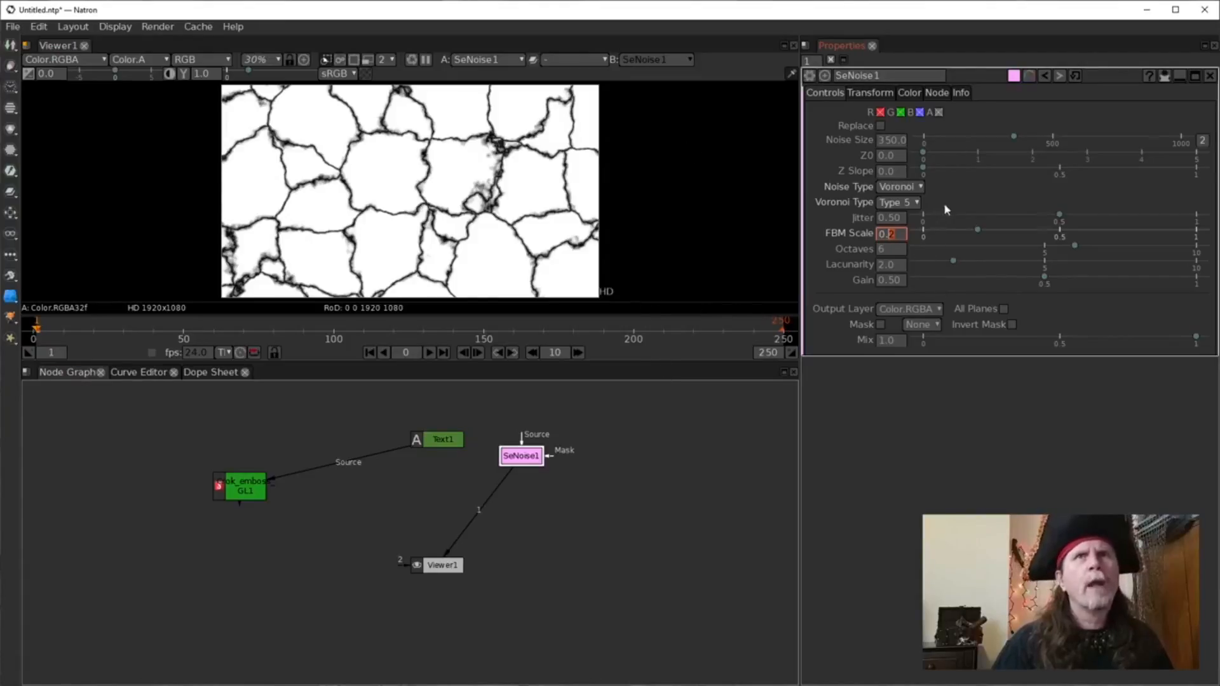
click(882, 144)
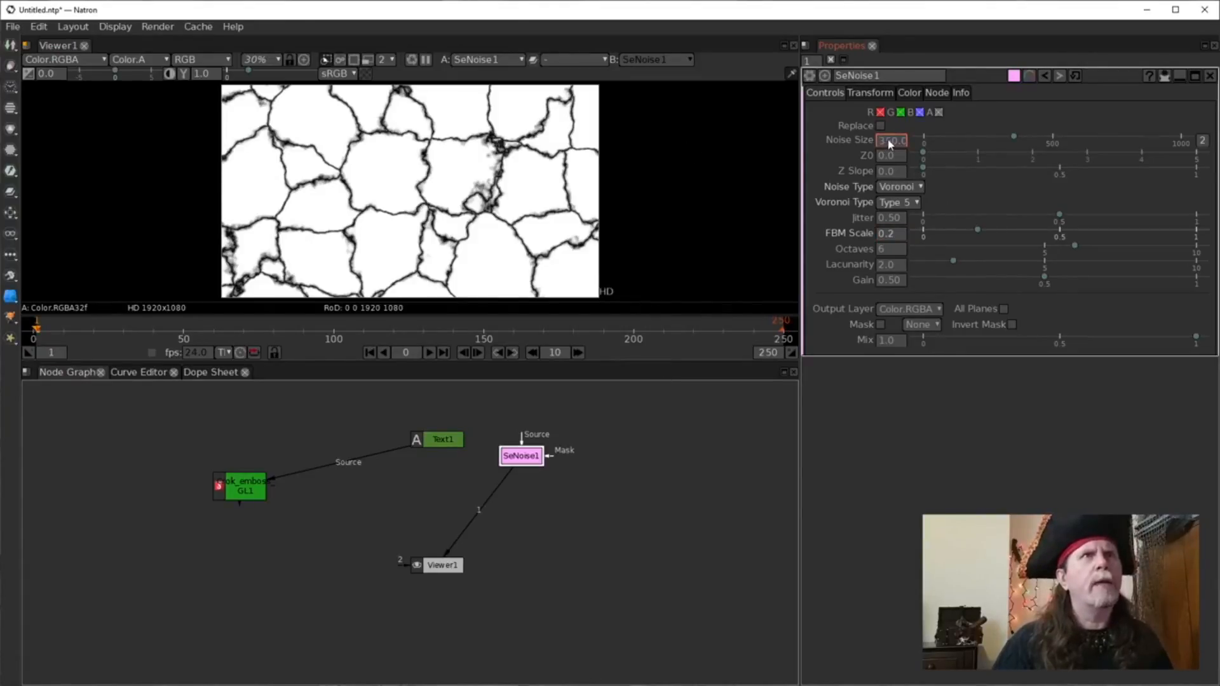
key(Delete)
key(Return)
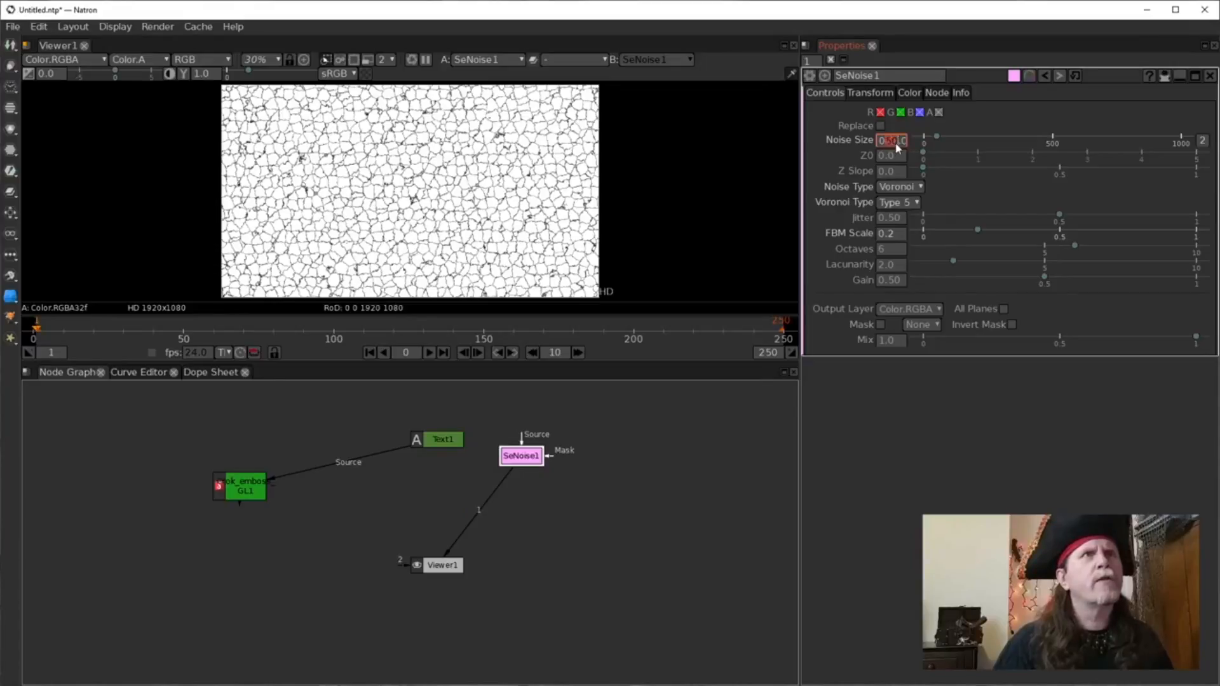
text(6)
key(Return)
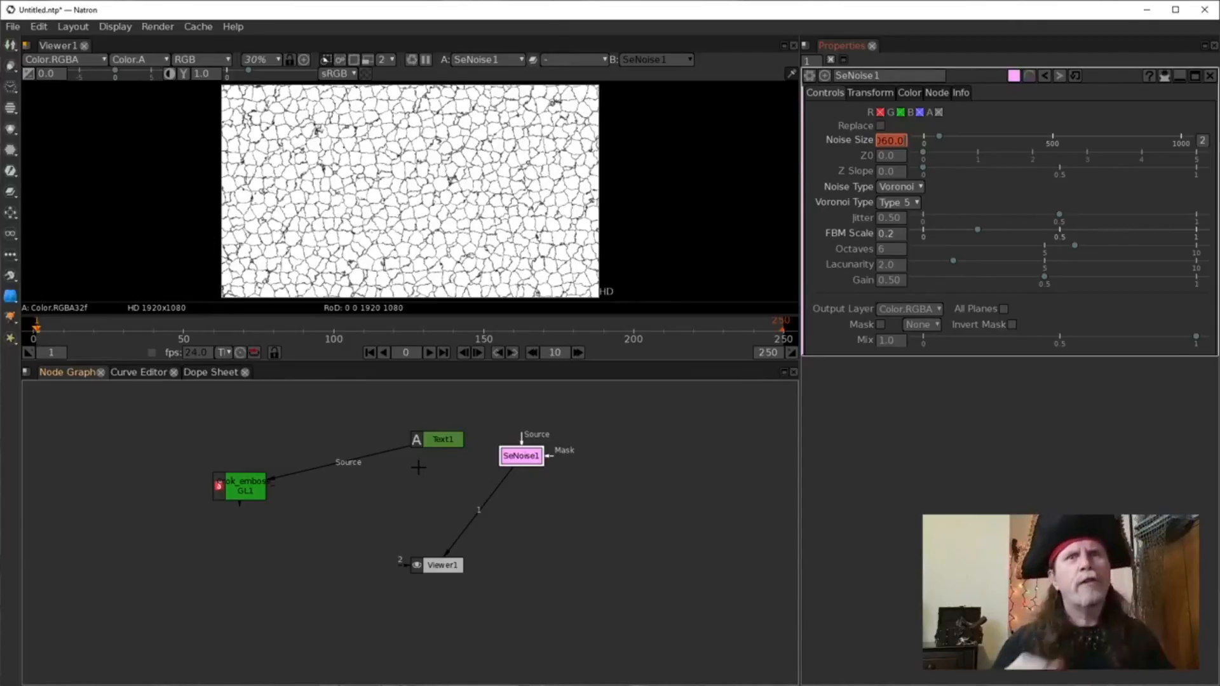
Move Text1 left in the graph and connect it to Viewer1 to show 'Enter text'.
click(516, 460)
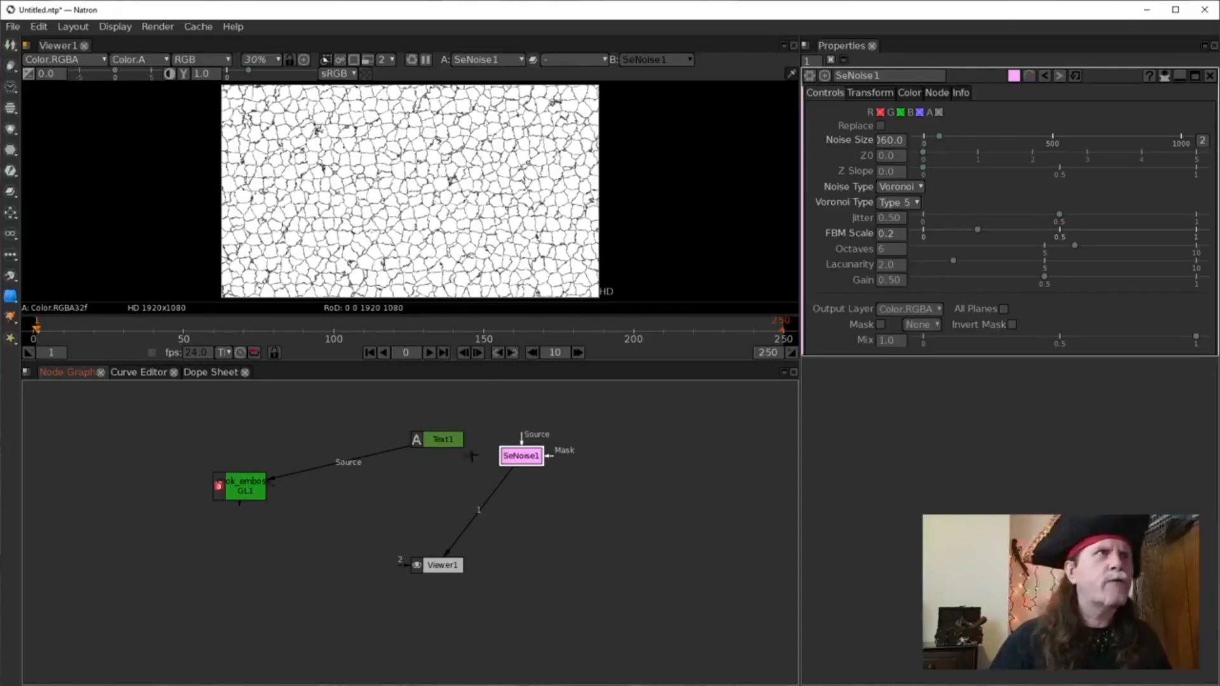
drag(448, 441, 440, 439)
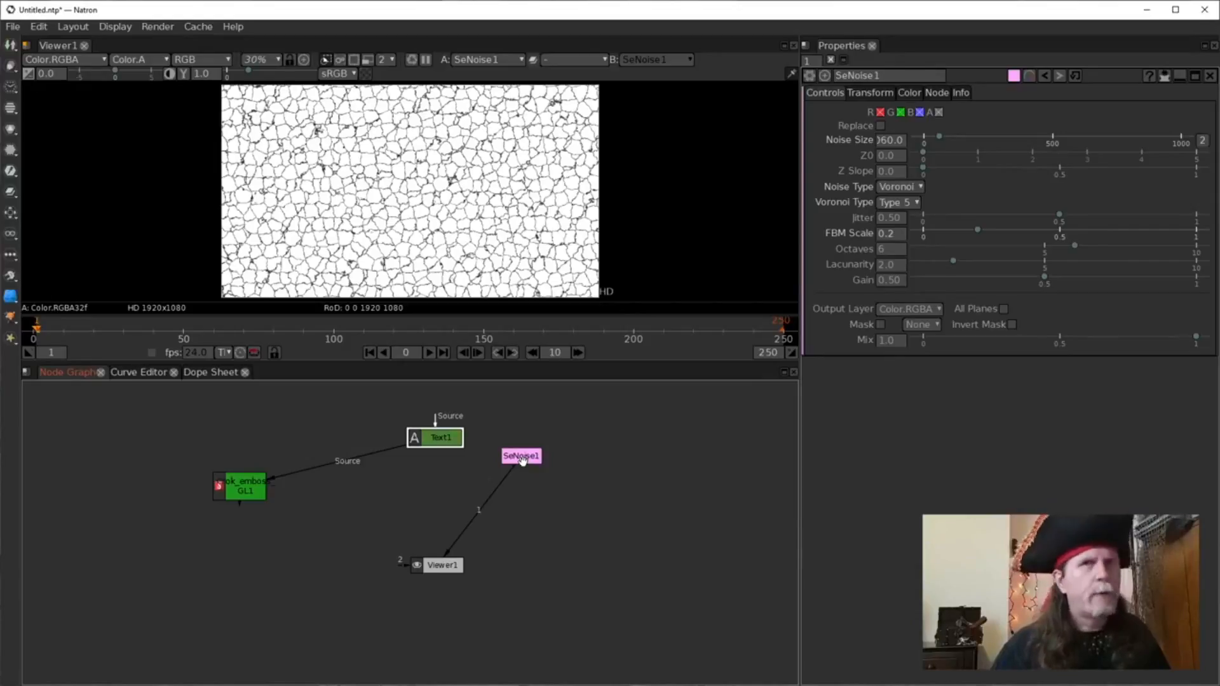
drag(424, 443, 380, 443)
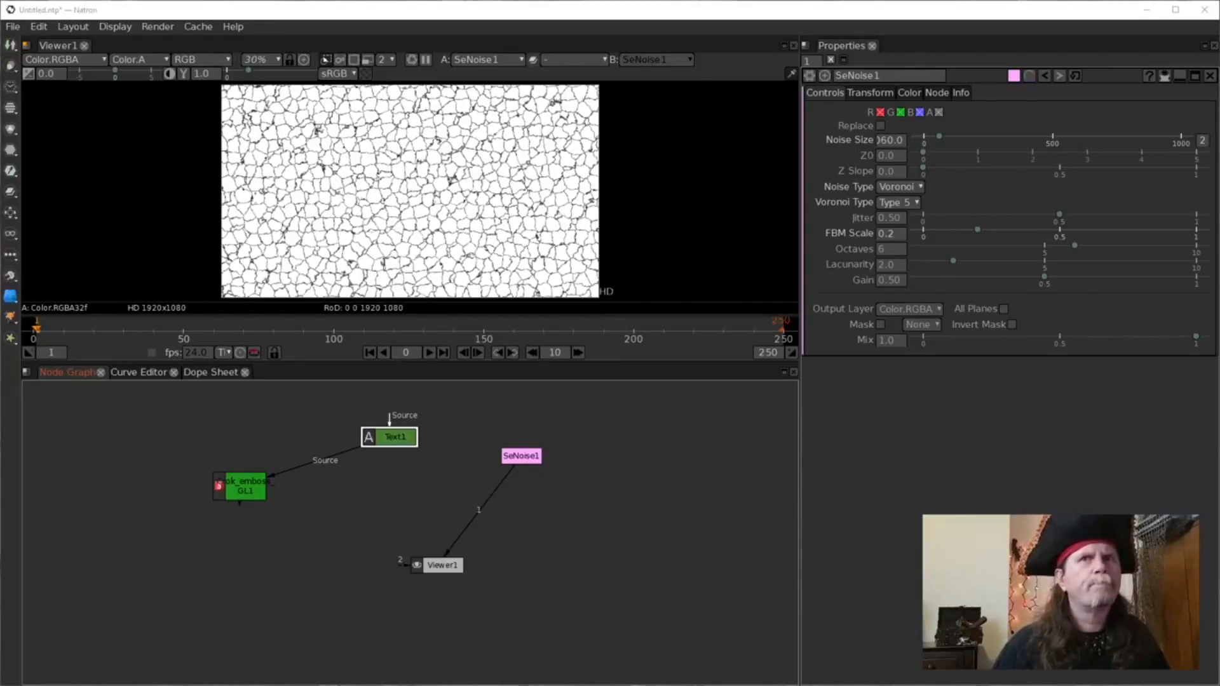
click(531, 463)
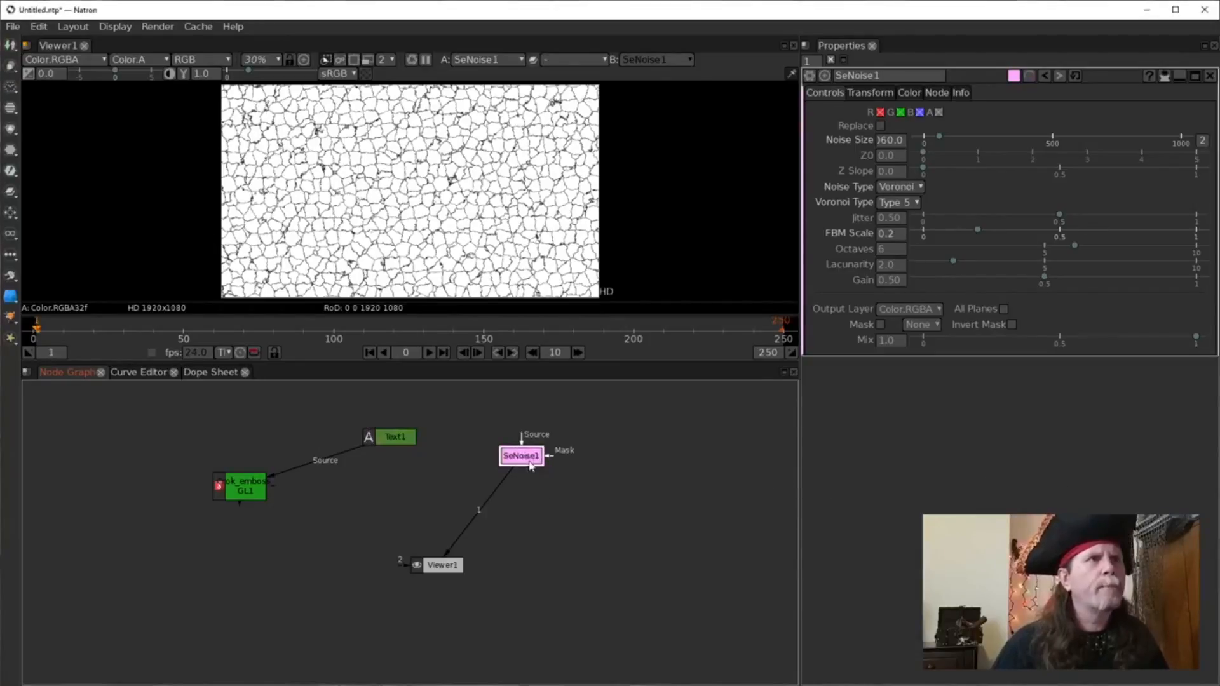
click(392, 442)
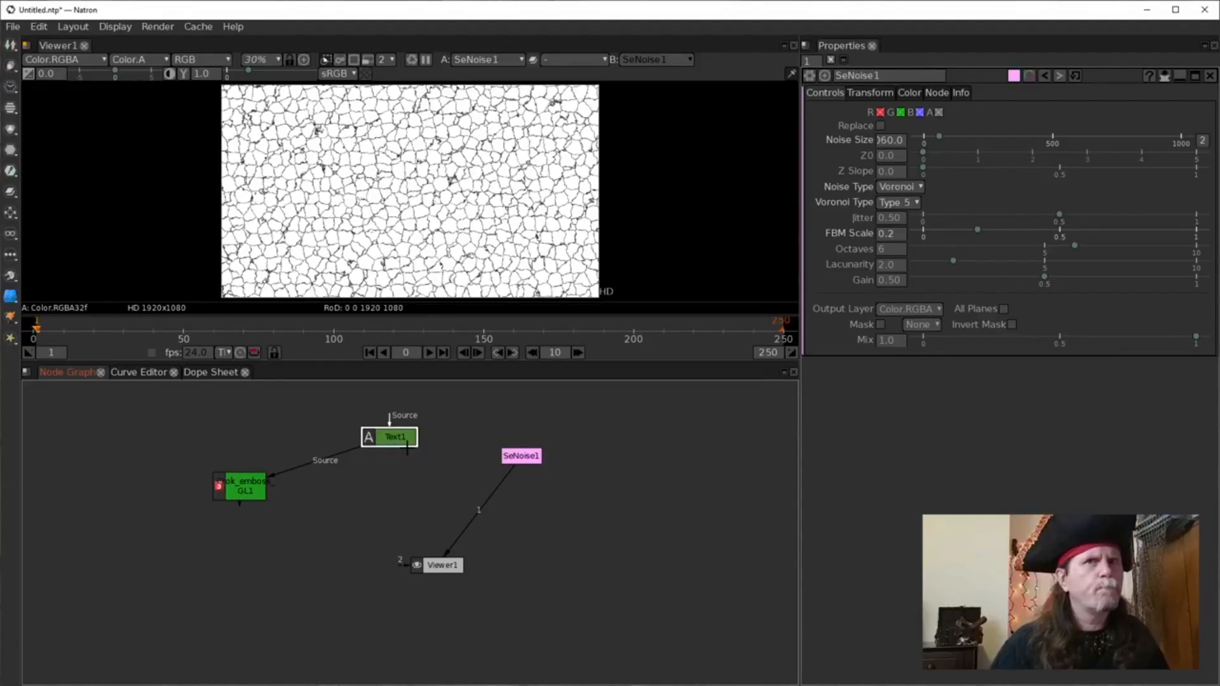
drag(389, 440, 360, 443)
key(1)
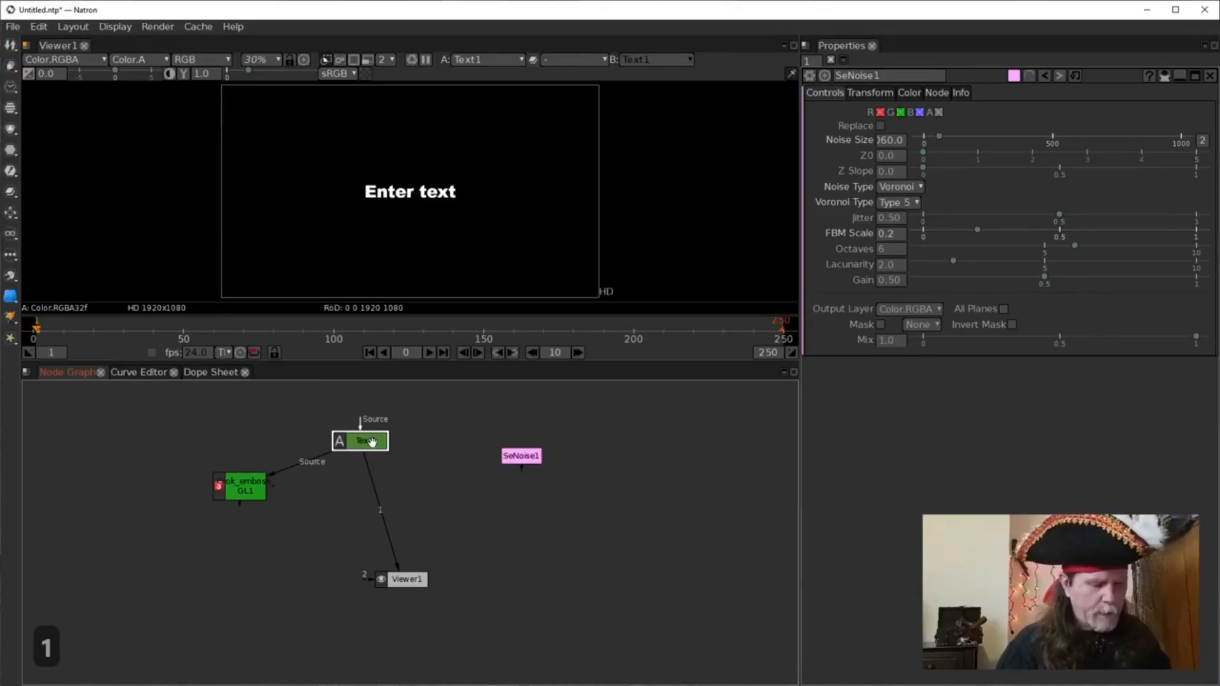
Toggle Text1 off and back on, then create an IDistort node after the text.
key(i)
key(d)
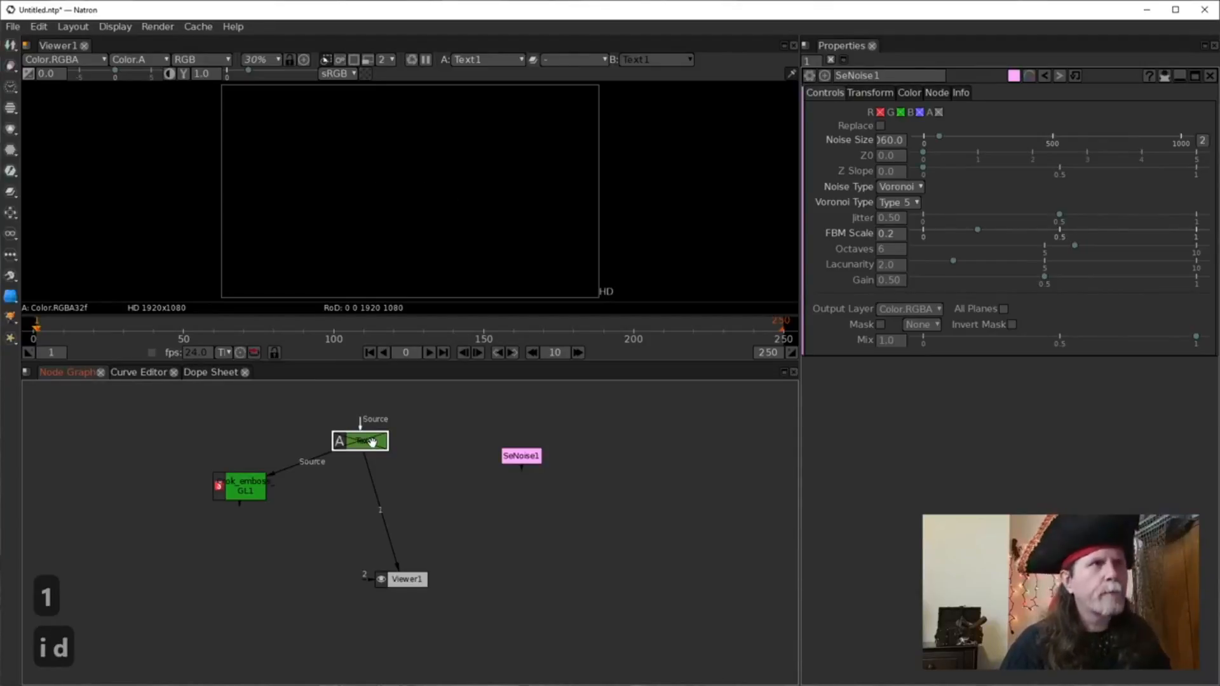
key(d)
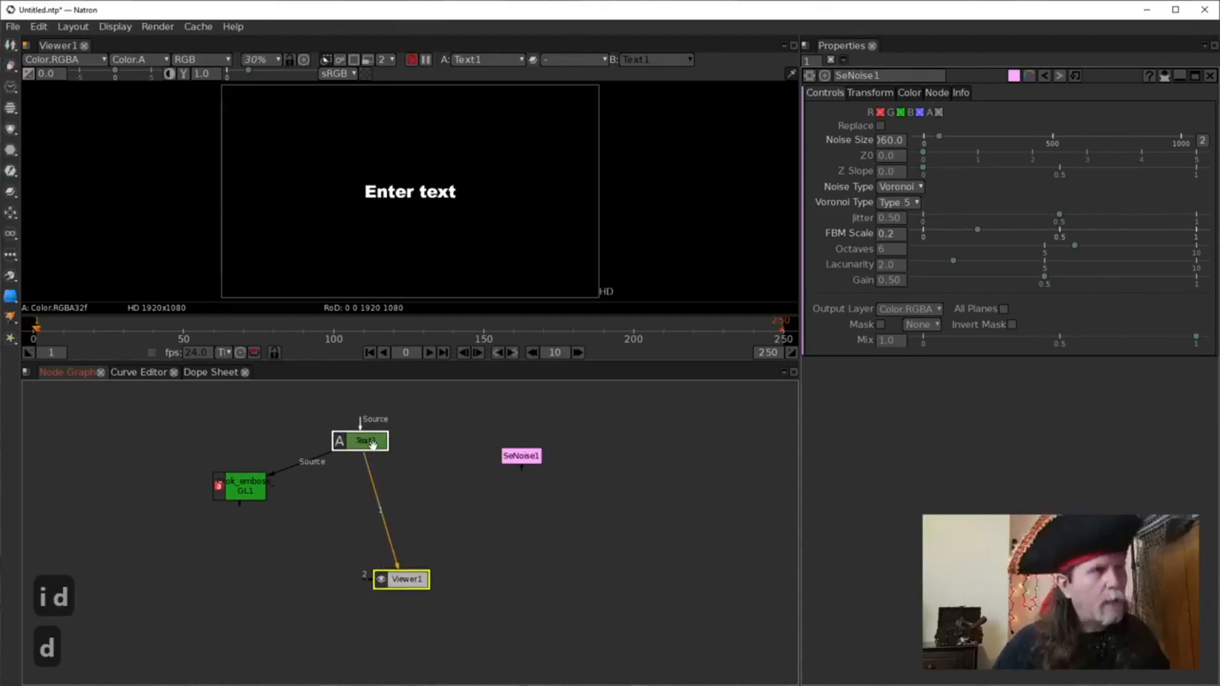
key(Tab)
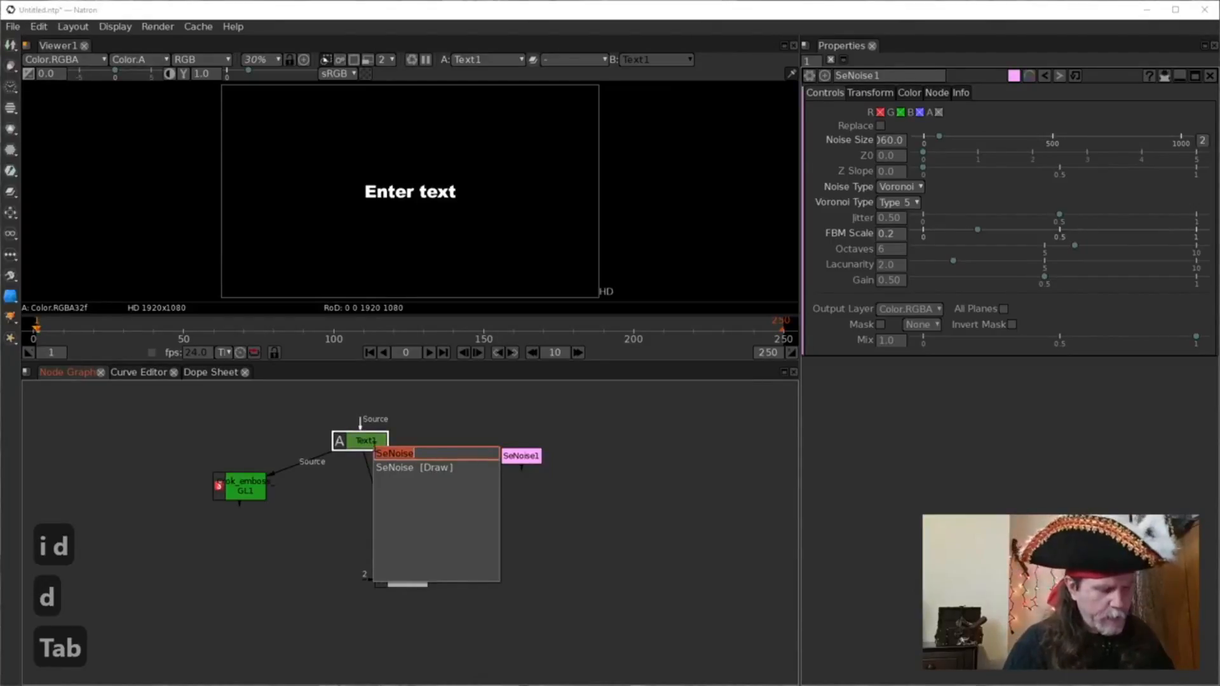
text(ido)
key(BackSpace)
text(i)
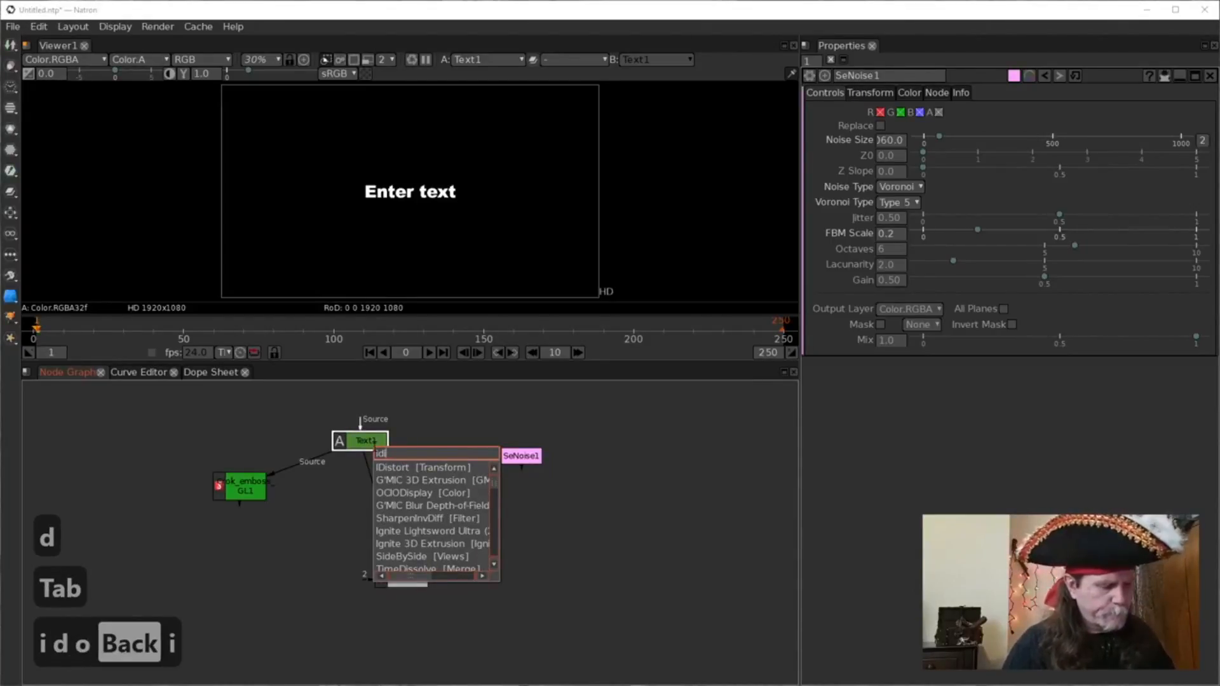
text(stor)
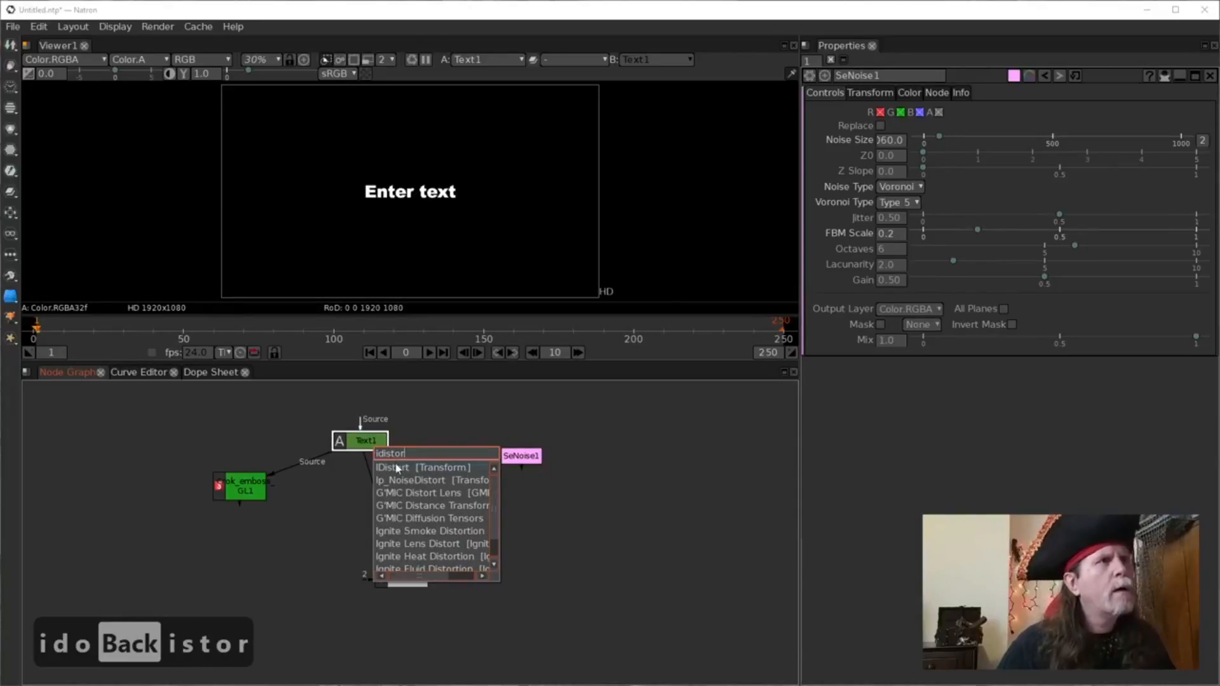
key(Return)
Wire IDistort1's Source to Text1 and reconnect the viewer and emboss directly to Text1.
drag(382, 471, 427, 472)
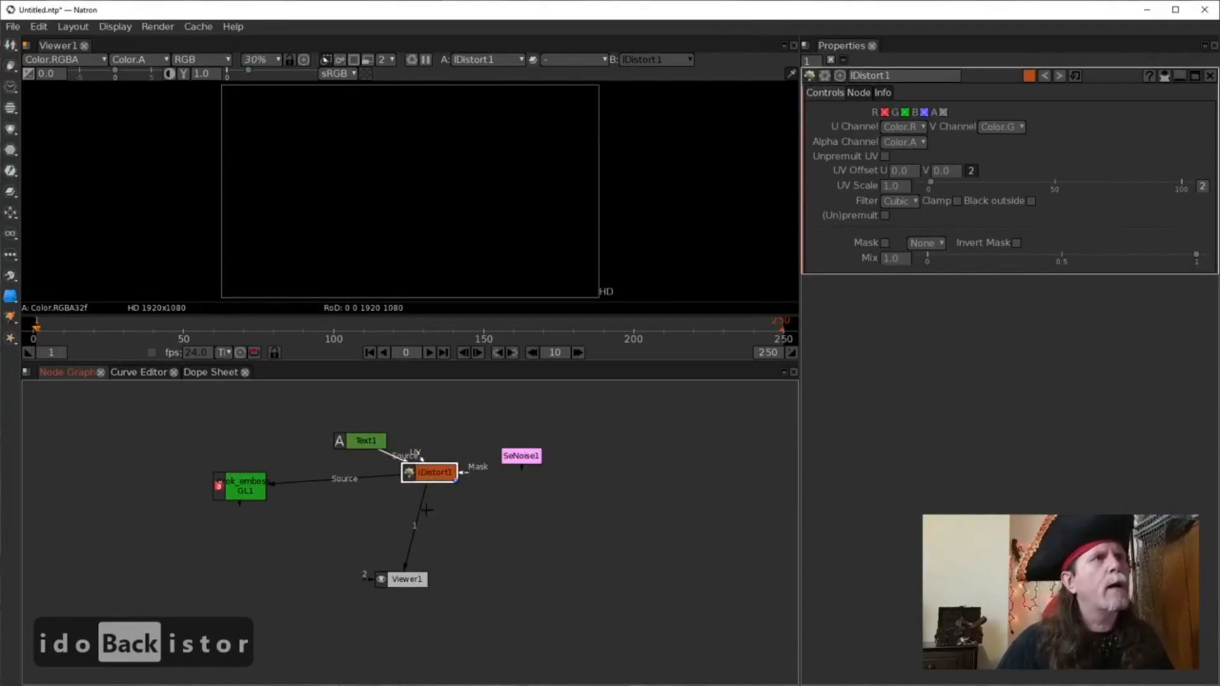
drag(399, 511, 473, 418)
drag(438, 477, 434, 463)
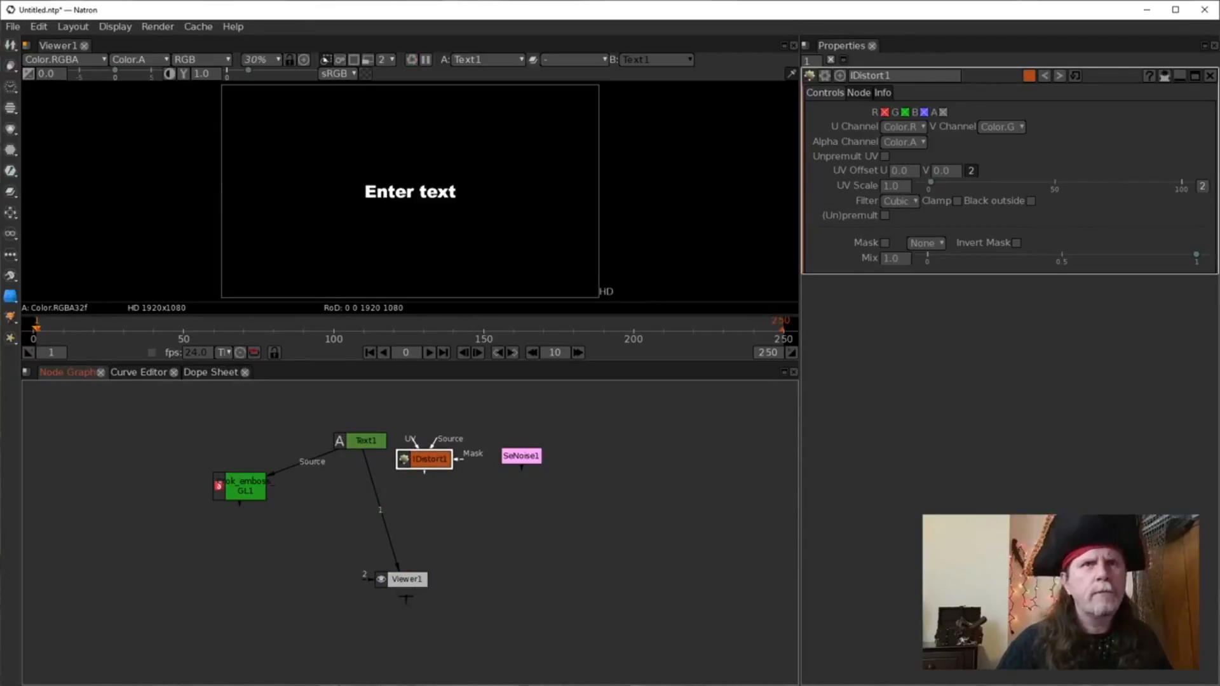
mouse_move(437, 443)
mouse_down()
mouse_move(366, 443)
mouse_move(427, 460)
mouse_up()
Rearrange the noise, viewer and IDistort1 nodes, leaving the noise node selected.
drag(537, 455, 544, 537)
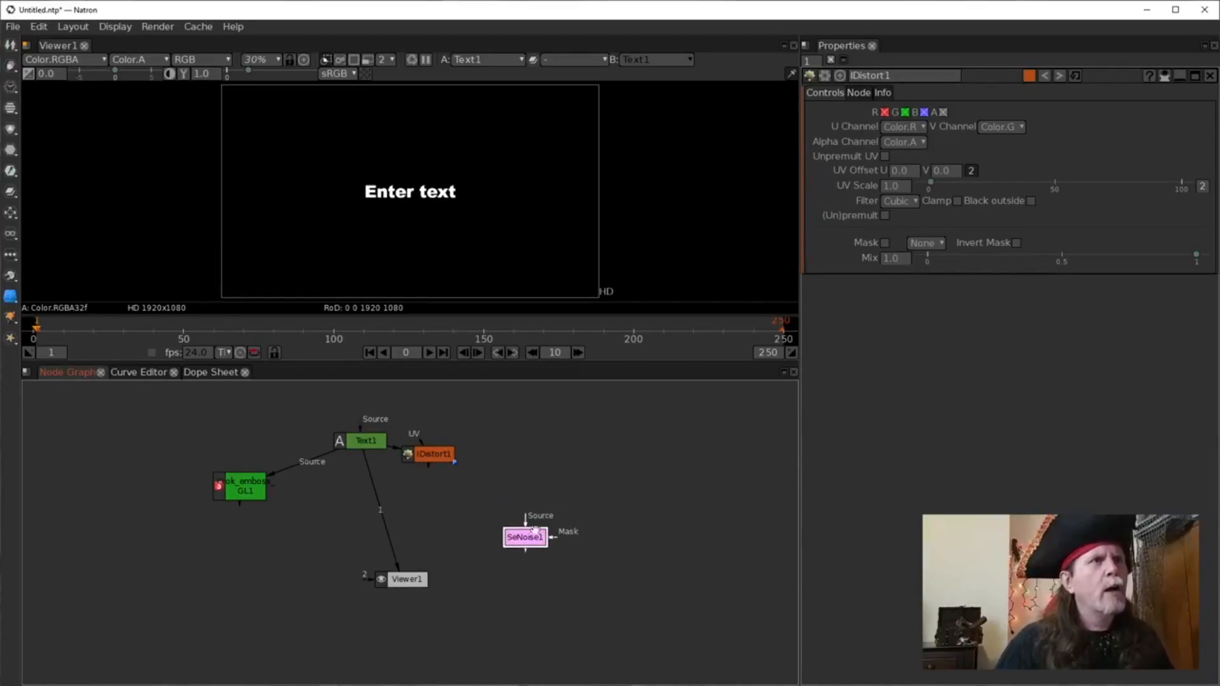
drag(395, 576, 338, 576)
drag(537, 540, 541, 537)
drag(435, 453, 478, 435)
click(539, 533)
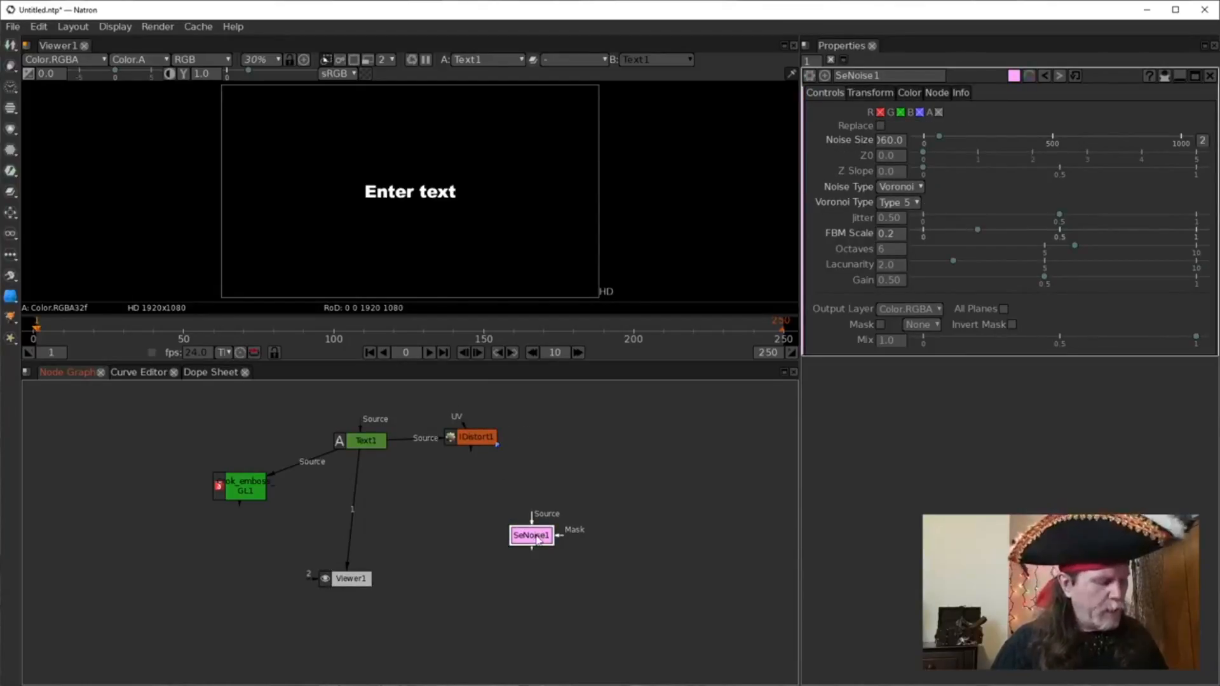
Clone the Voronoi noise node, unlink the clone's Voronoi Type and set it to Type 2.
key(1)
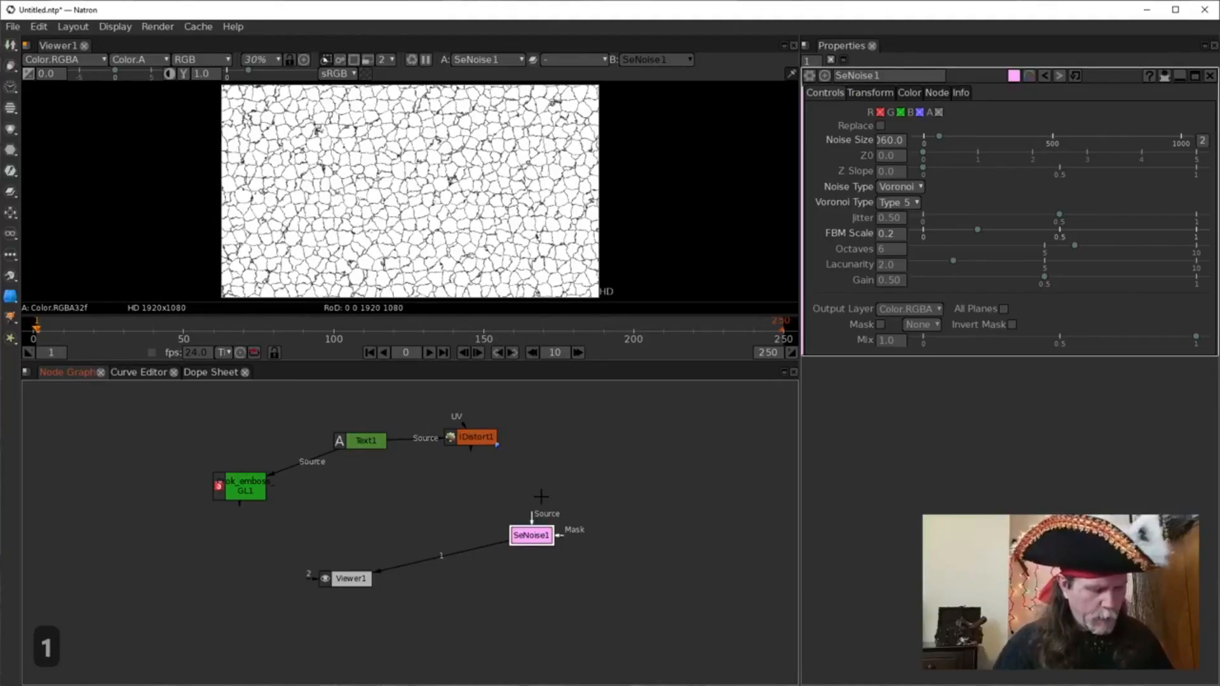
key(alt+k)
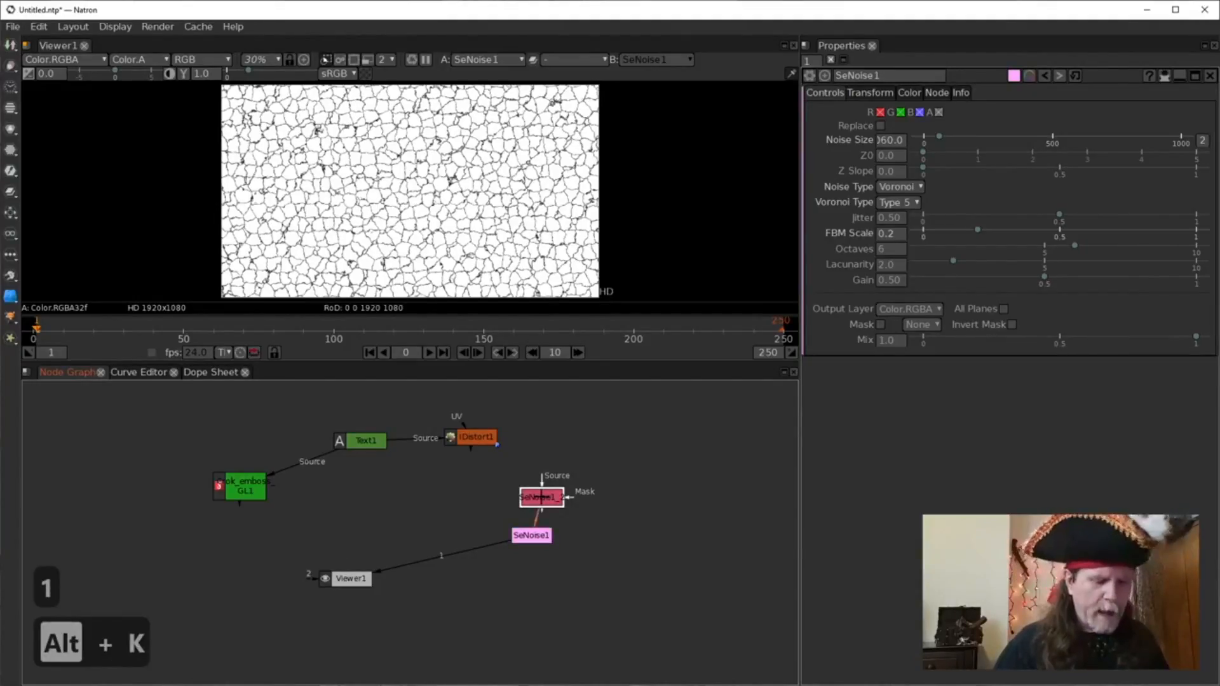
drag(541, 496, 544, 452)
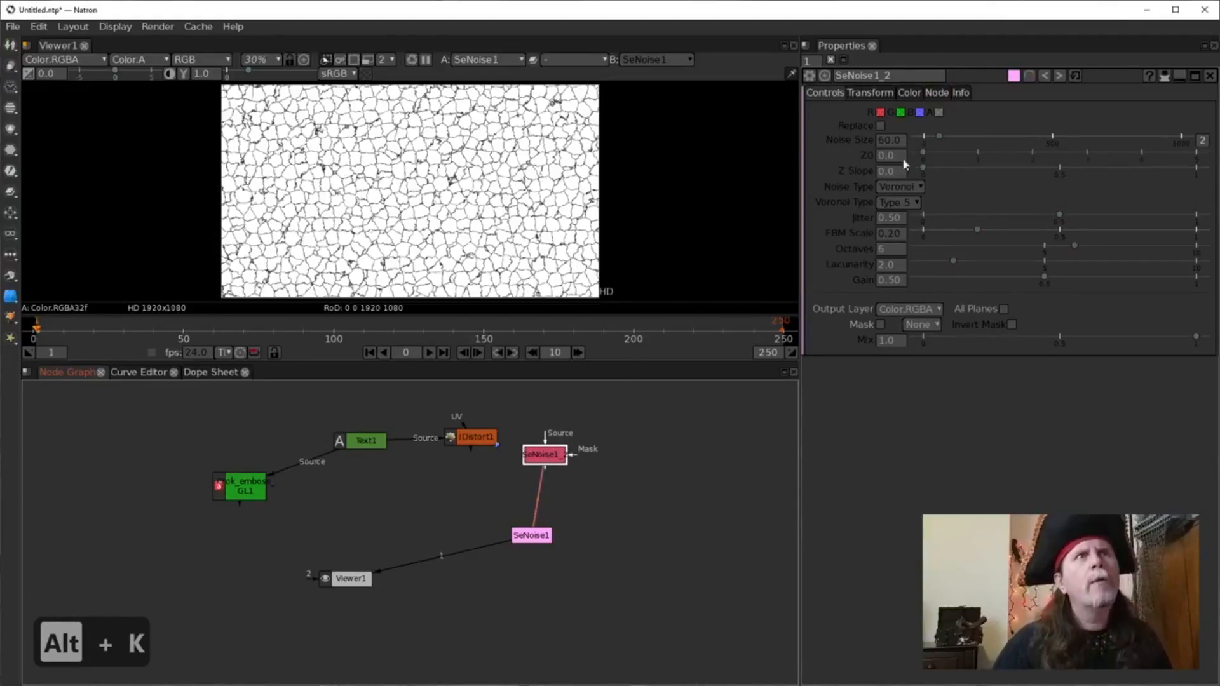
right_click(848, 201)
click(828, 185)
right_click(882, 200)
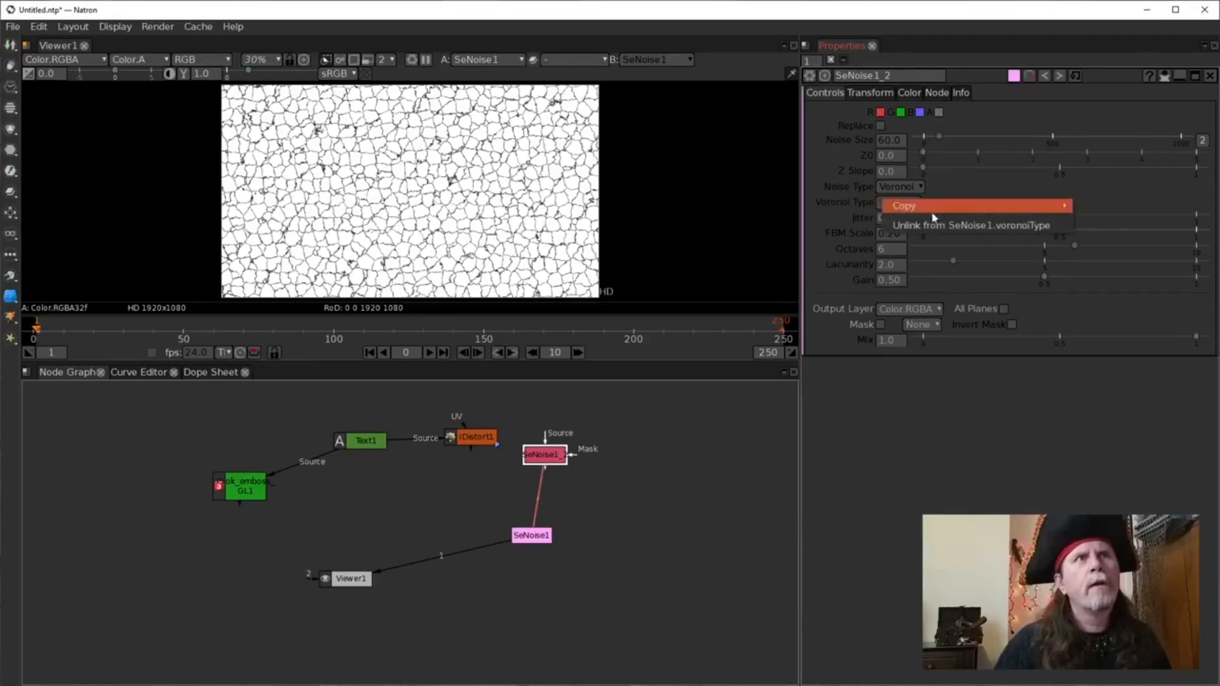
click(927, 226)
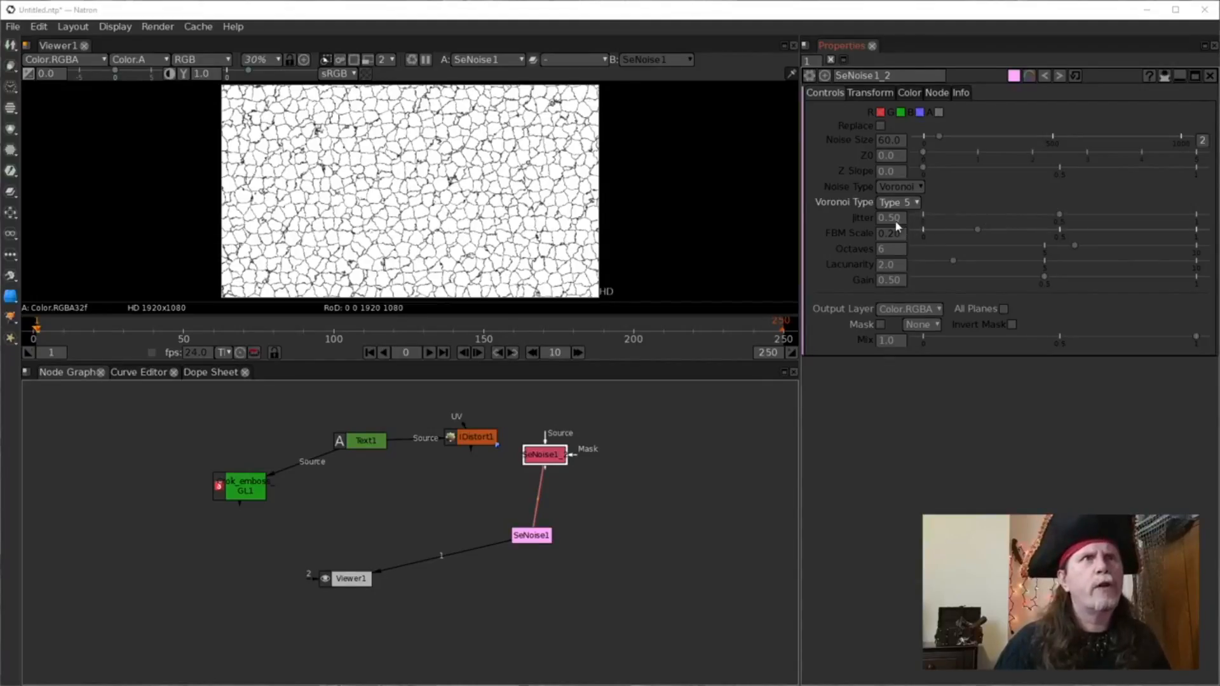
click(906, 203)
click(907, 244)
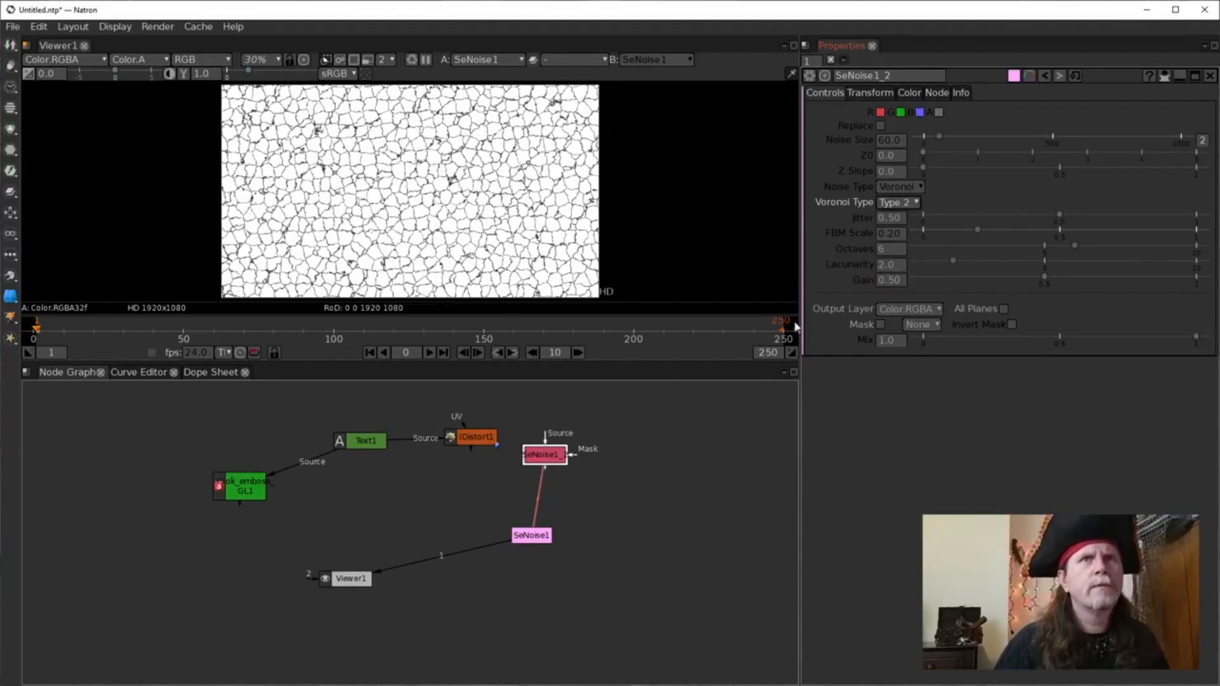
Feed the cloned noise SeNoise1_2 into IDistort1's UV input and view IDistort1's output.
click(547, 458)
key(1)
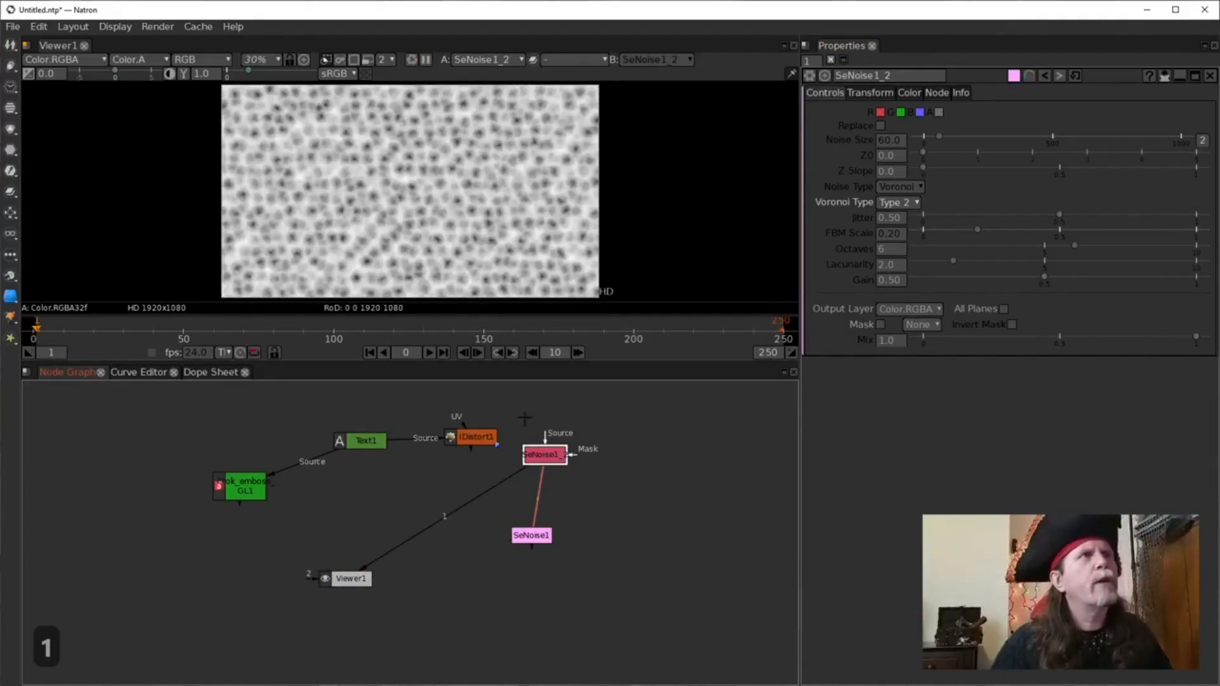
mouse_move(531, 536)
mouse_down()
mouse_move(563, 530)
mouse_move(549, 529)
mouse_up()
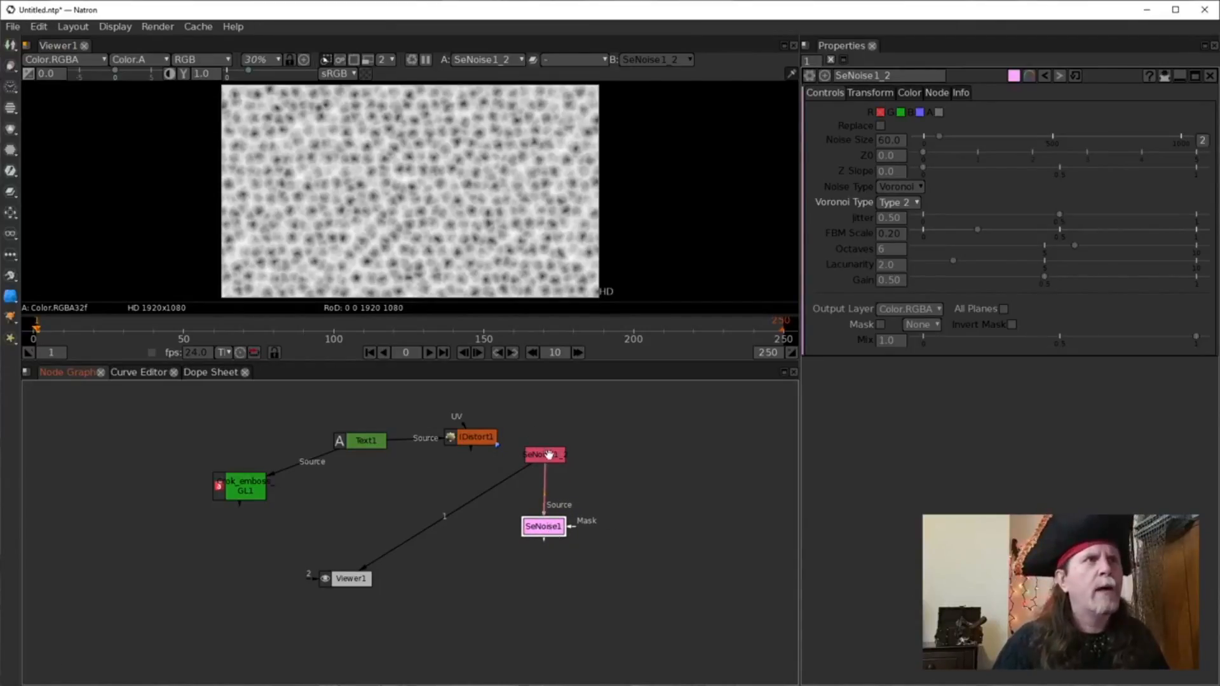
drag(463, 426, 542, 460)
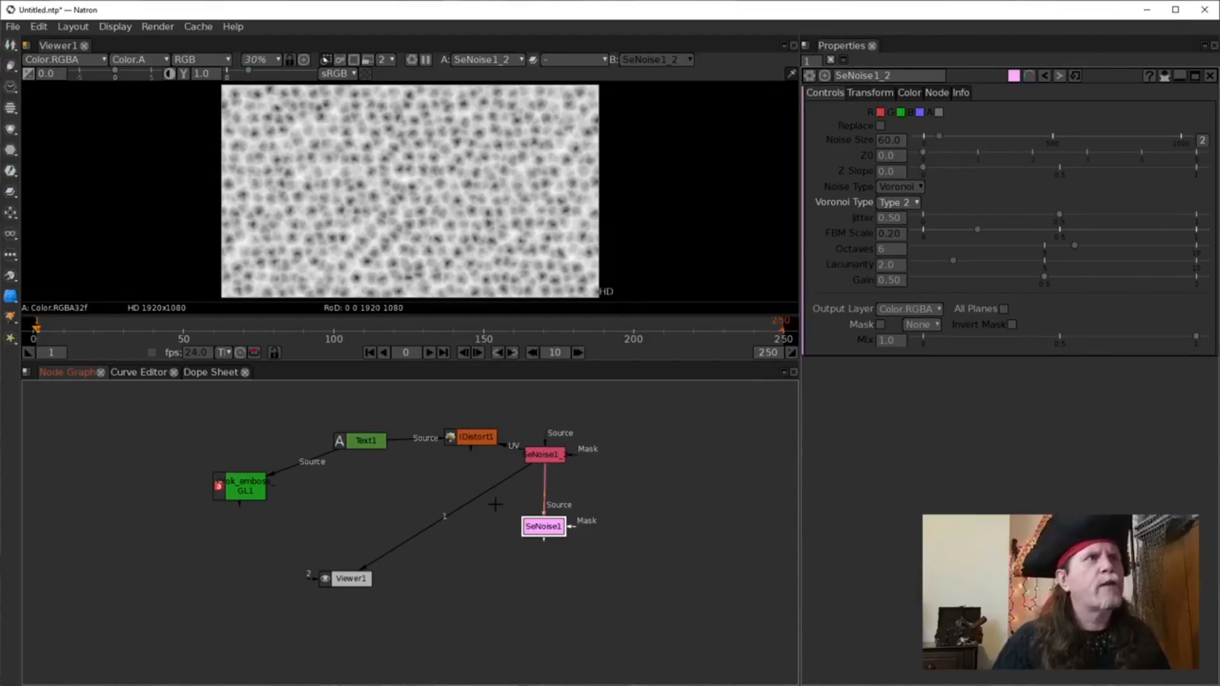
drag(483, 497, 473, 445)
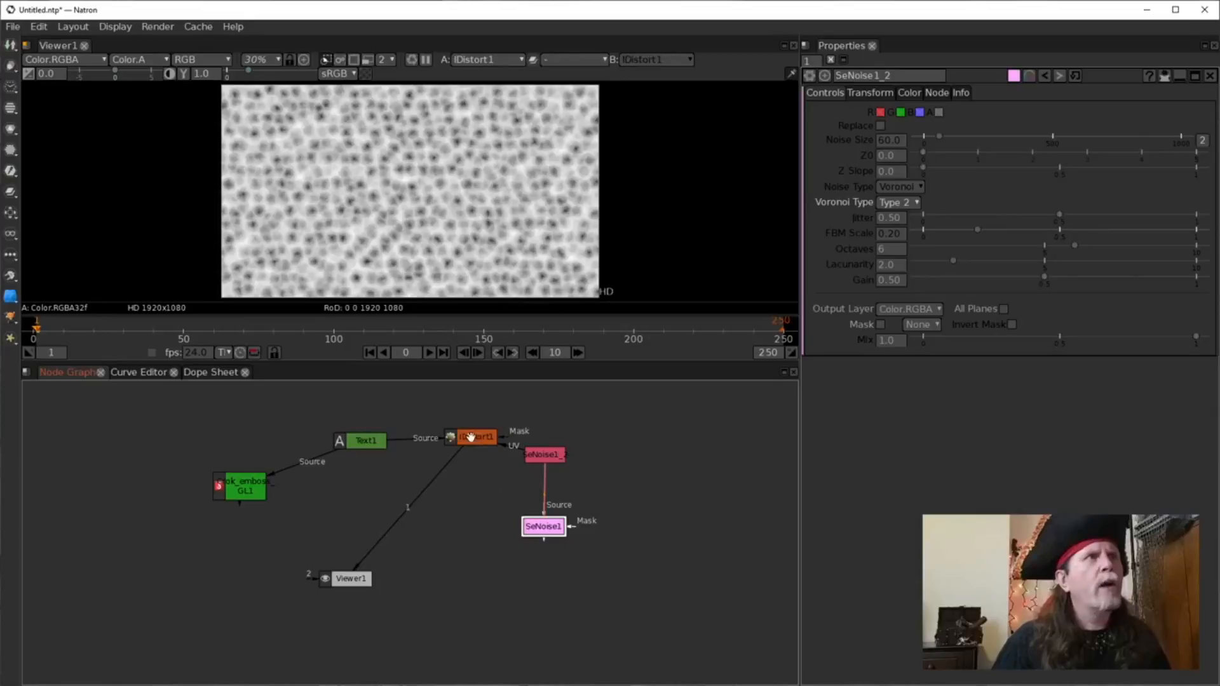
Set Text1's font size to 200 and centre the enlarged distorted text in the viewer.
click(428, 220)
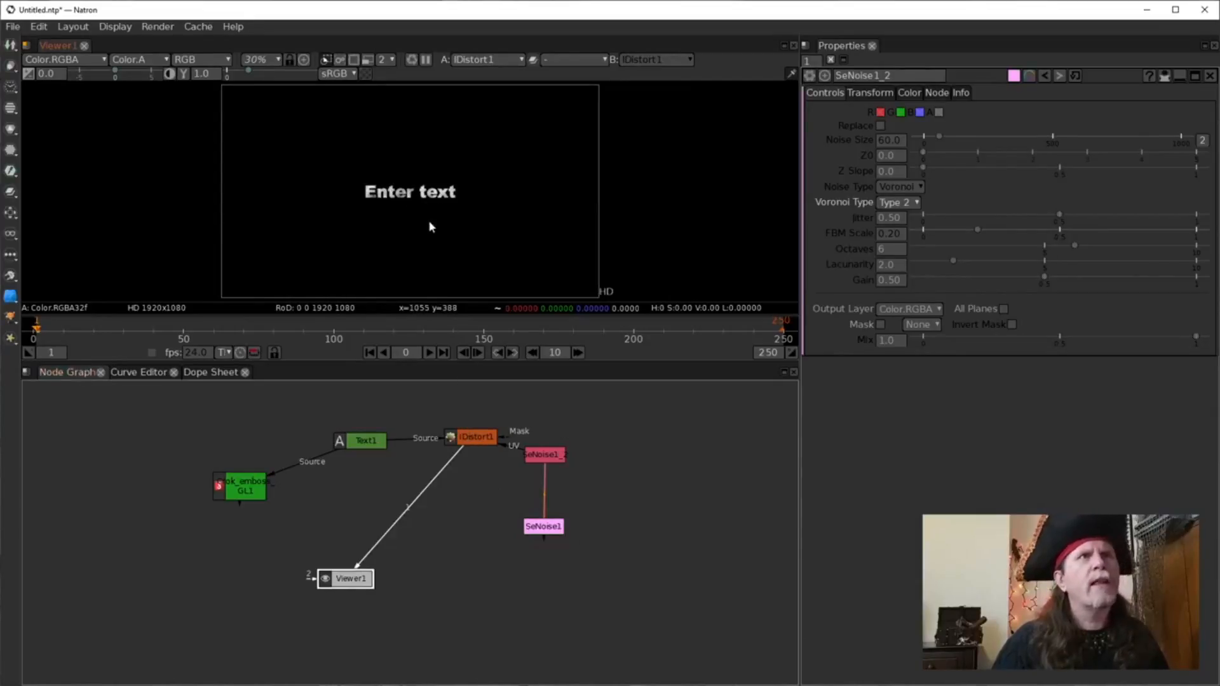
double_click(361, 447)
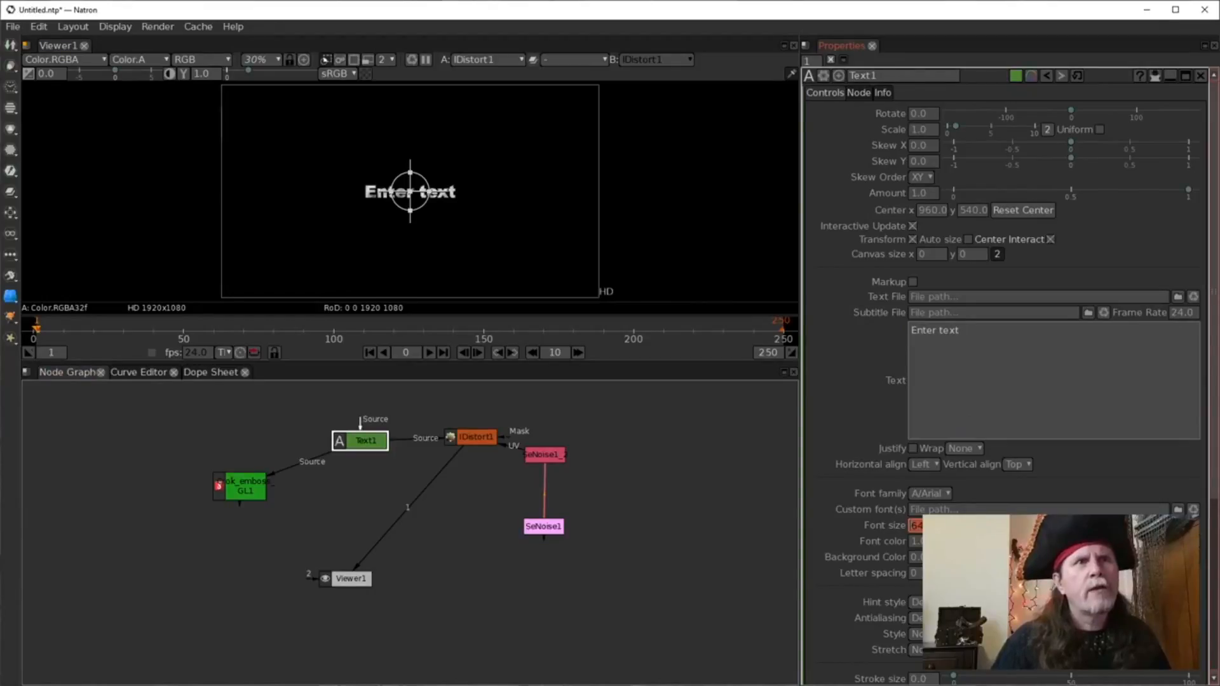
text(200)
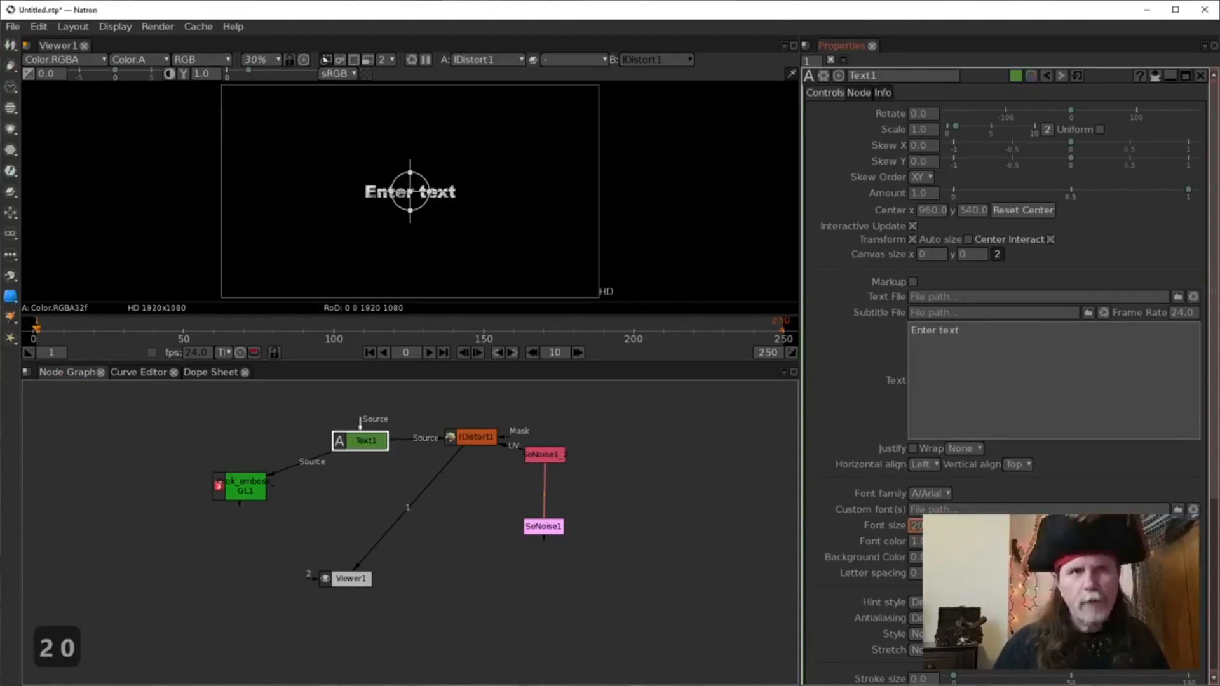
key(Return)
click(684, 572)
scroll(384, 230, up, 6)
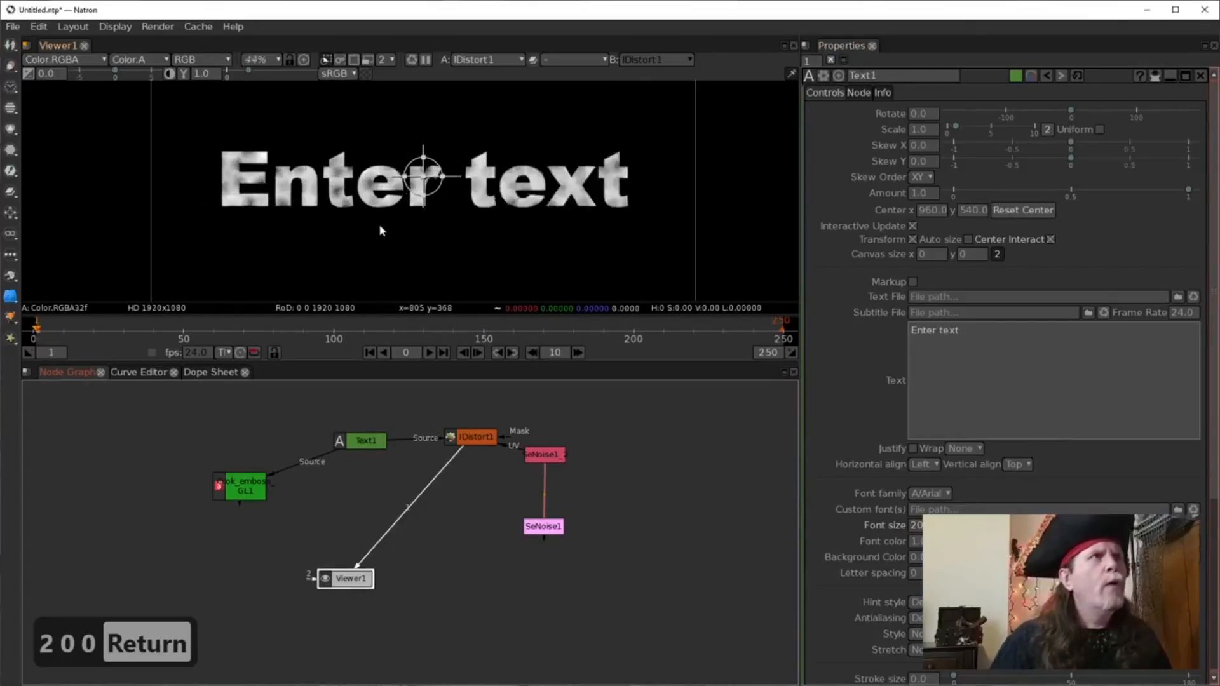
drag(568, 208, 518, 242)
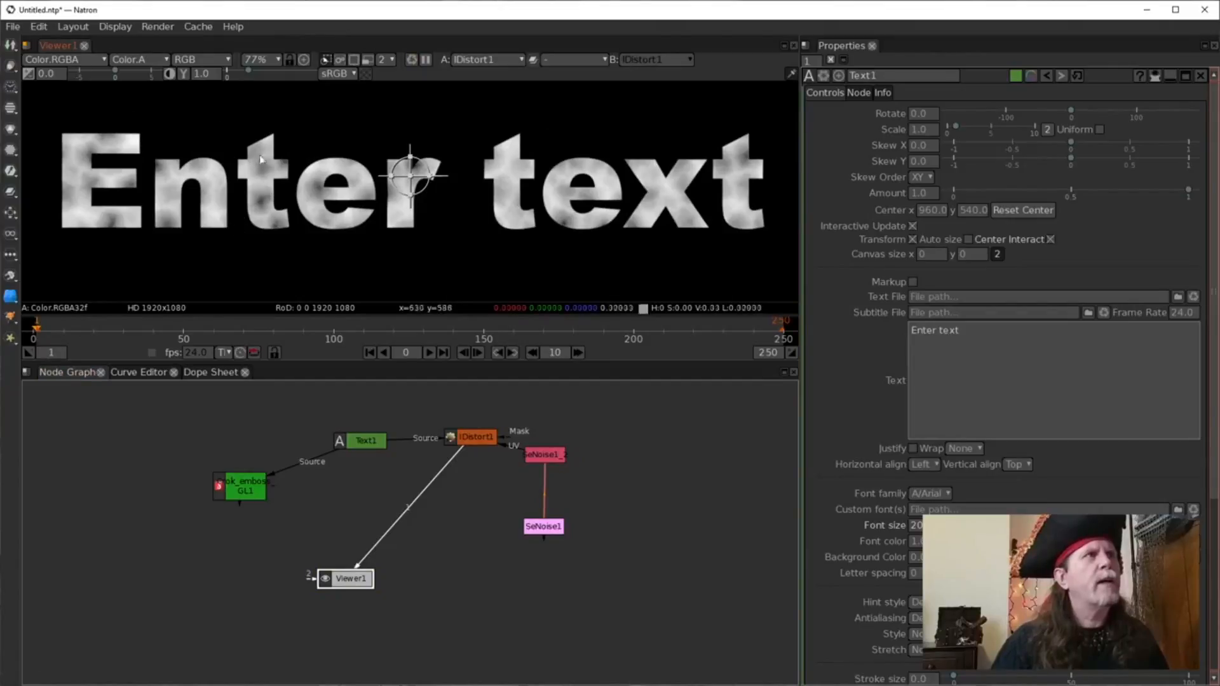
drag(469, 441, 464, 444)
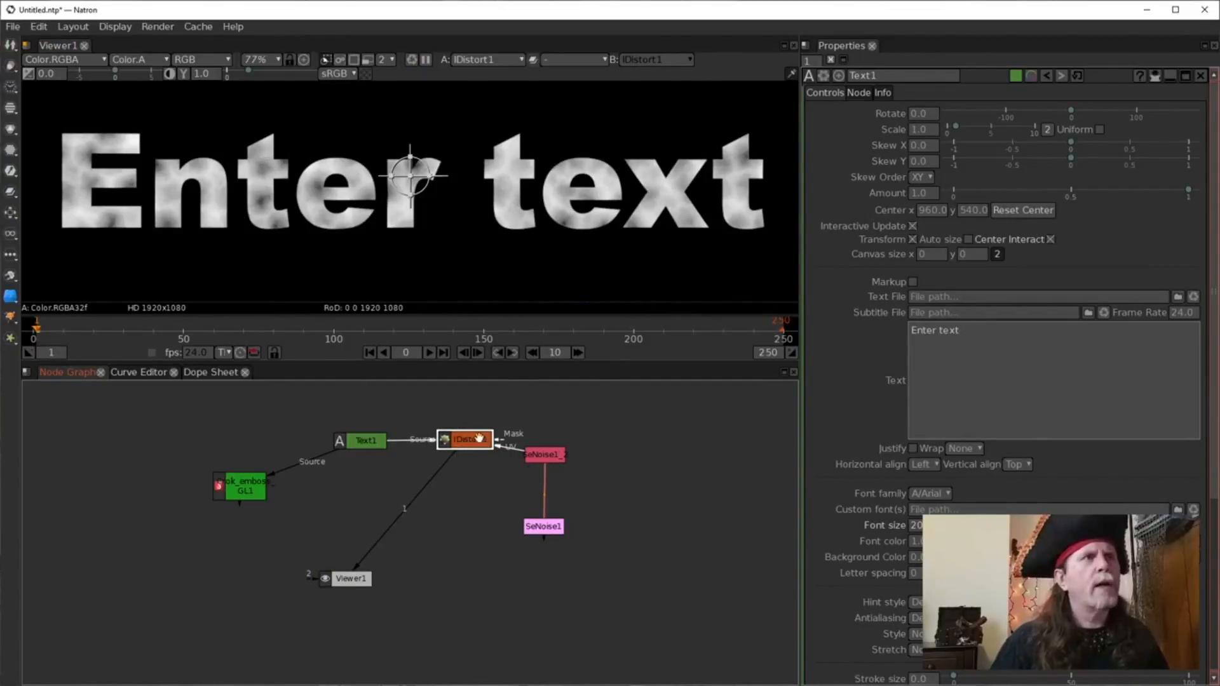
Set IDistort1's UV Scale to 10 and turn on UV clamping.
double_click(482, 443)
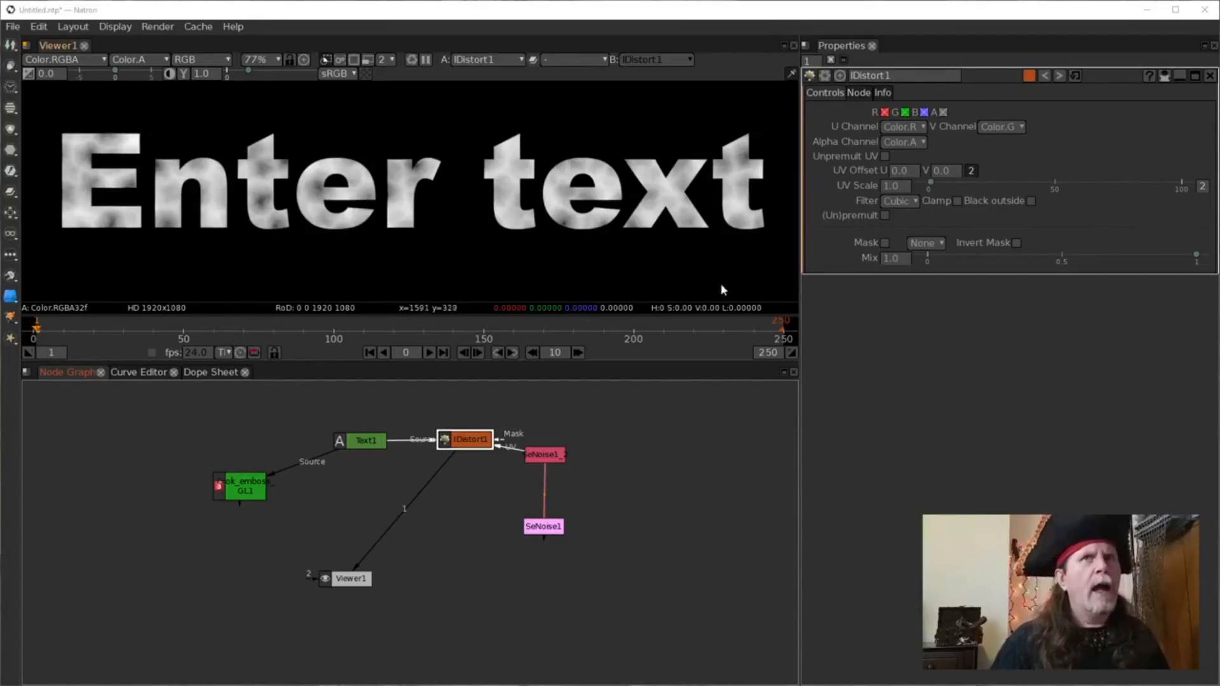
click(886, 187)
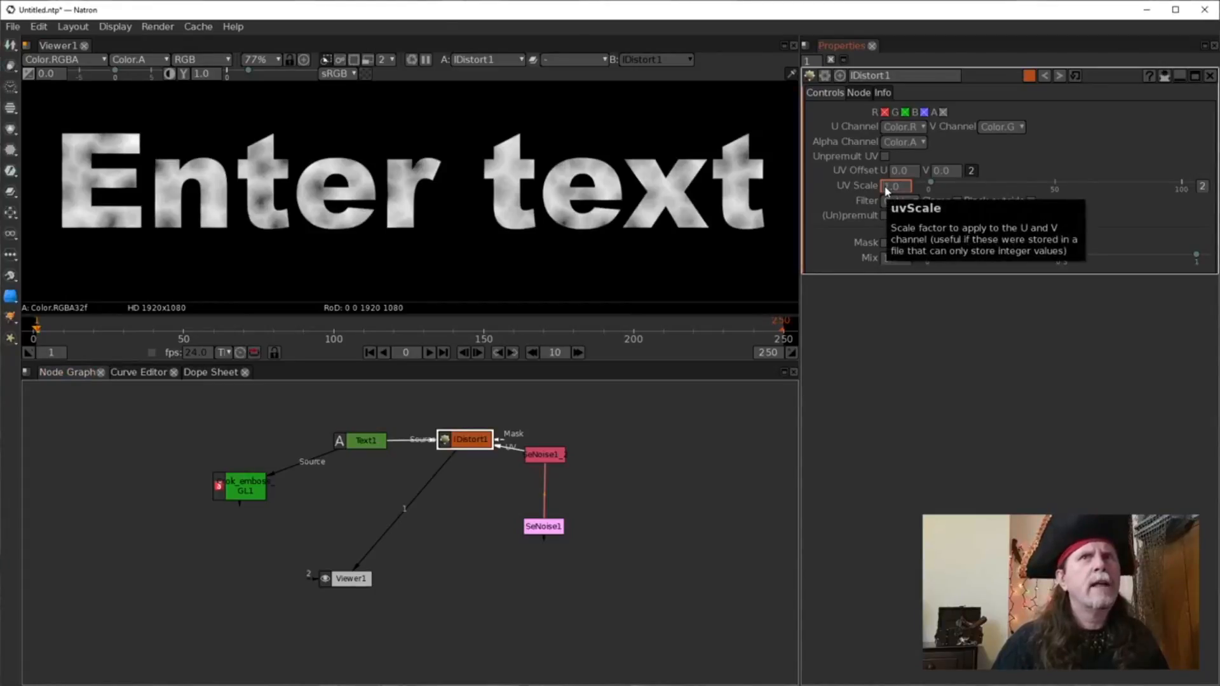
text(5)
key(Return)
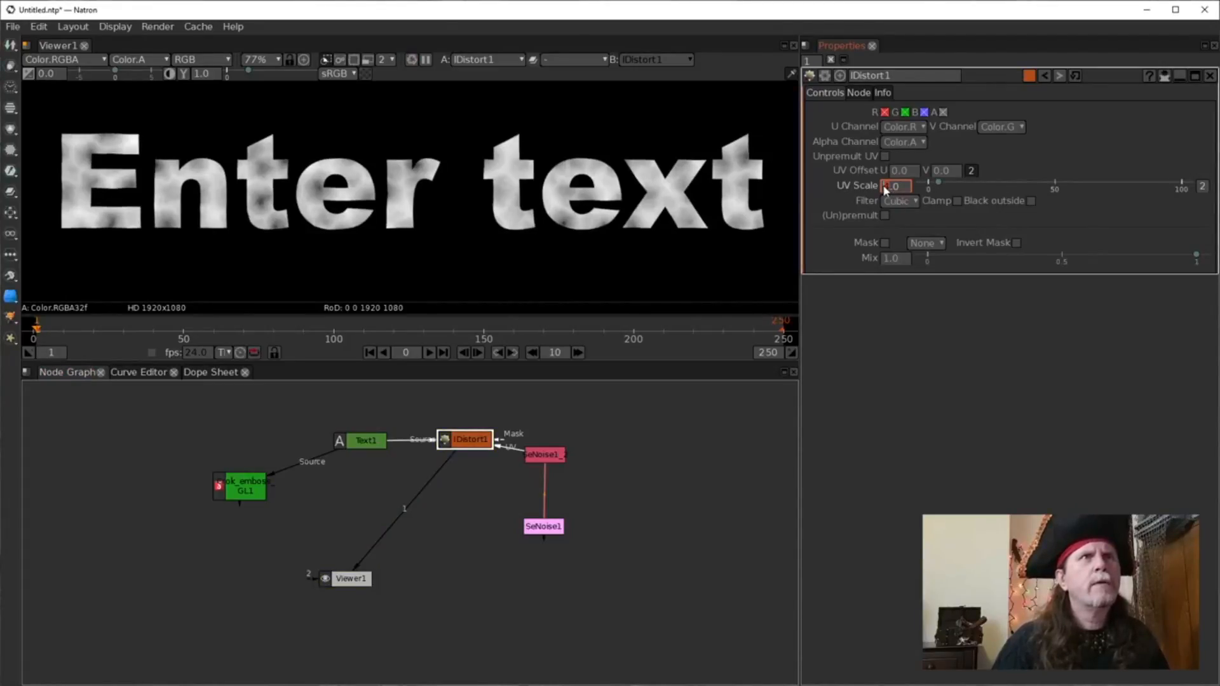
text(10)
key(Return)
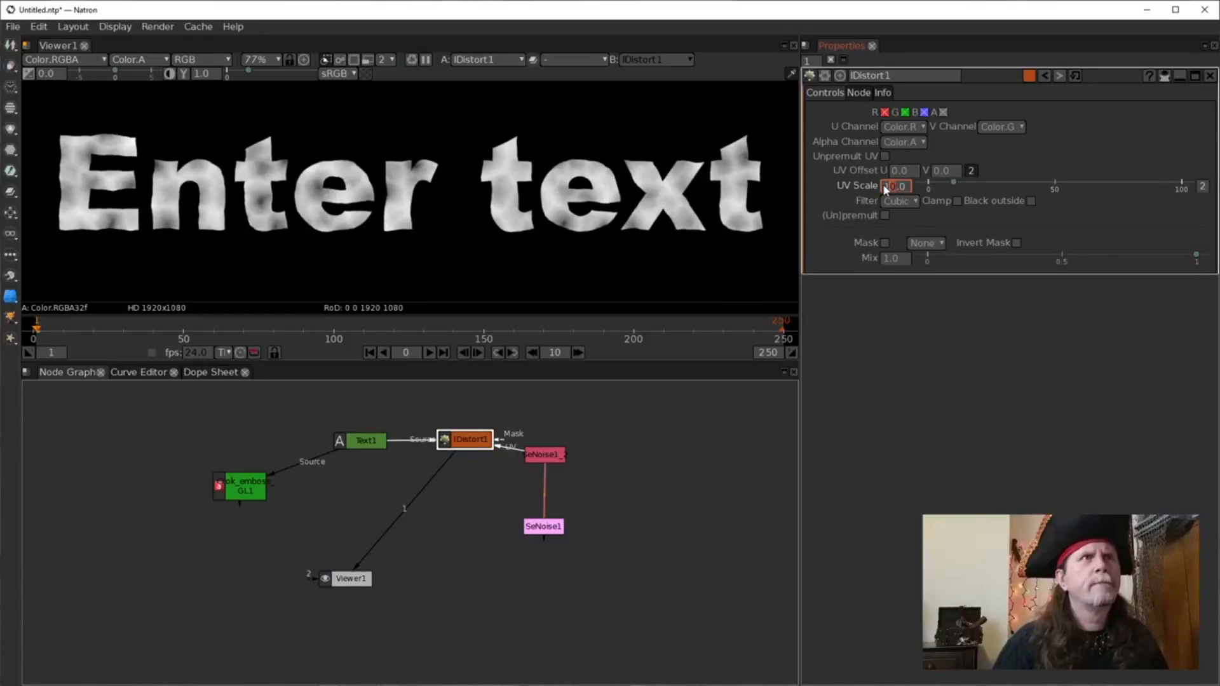
click(956, 201)
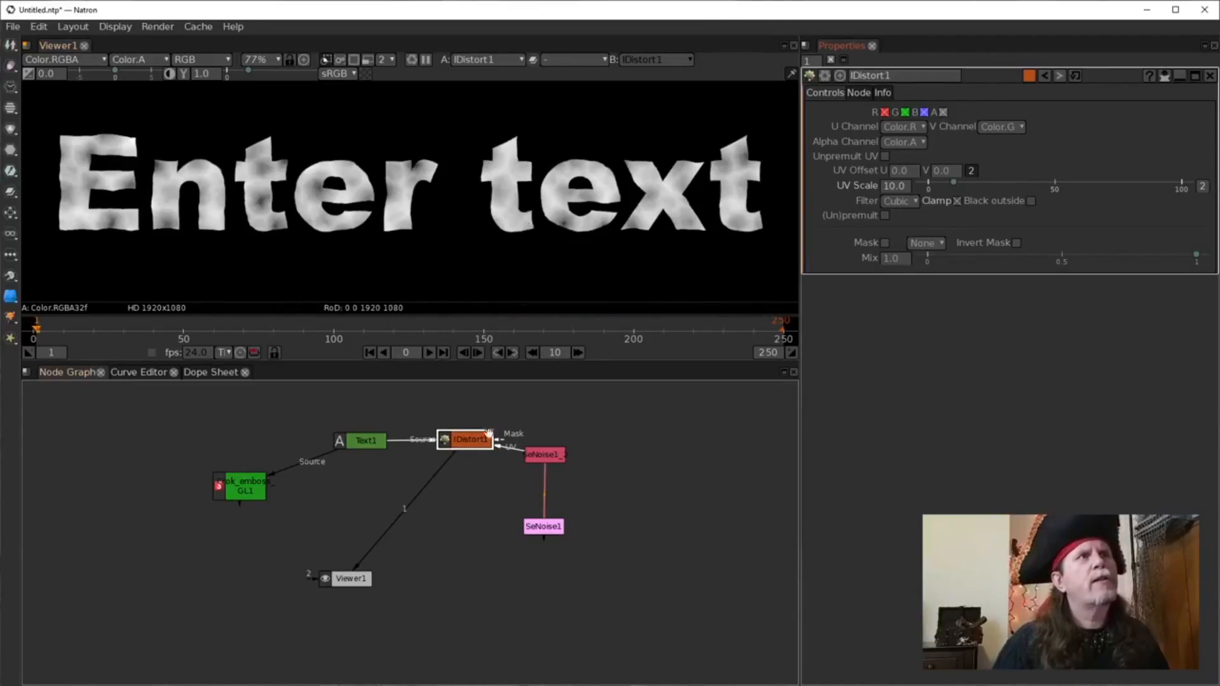
Compare the cloned noise, distorted and plain text outputs, then add a Blur after IDistort1.
click(550, 455)
key(1)
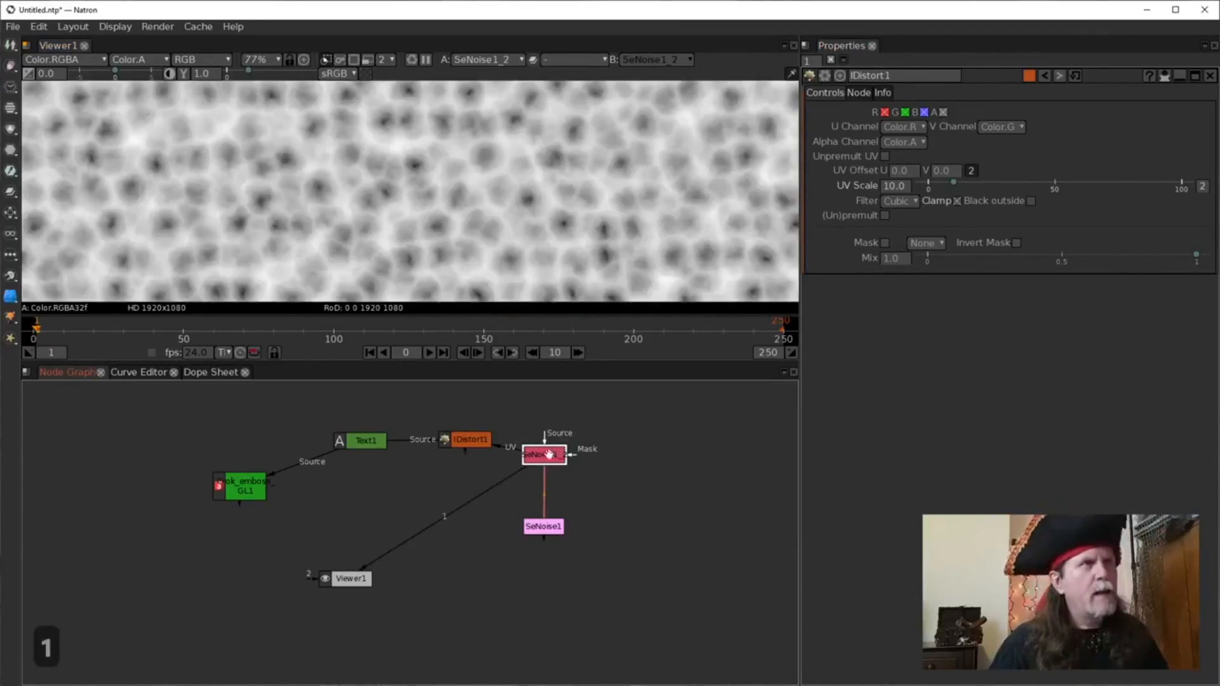
click(469, 440)
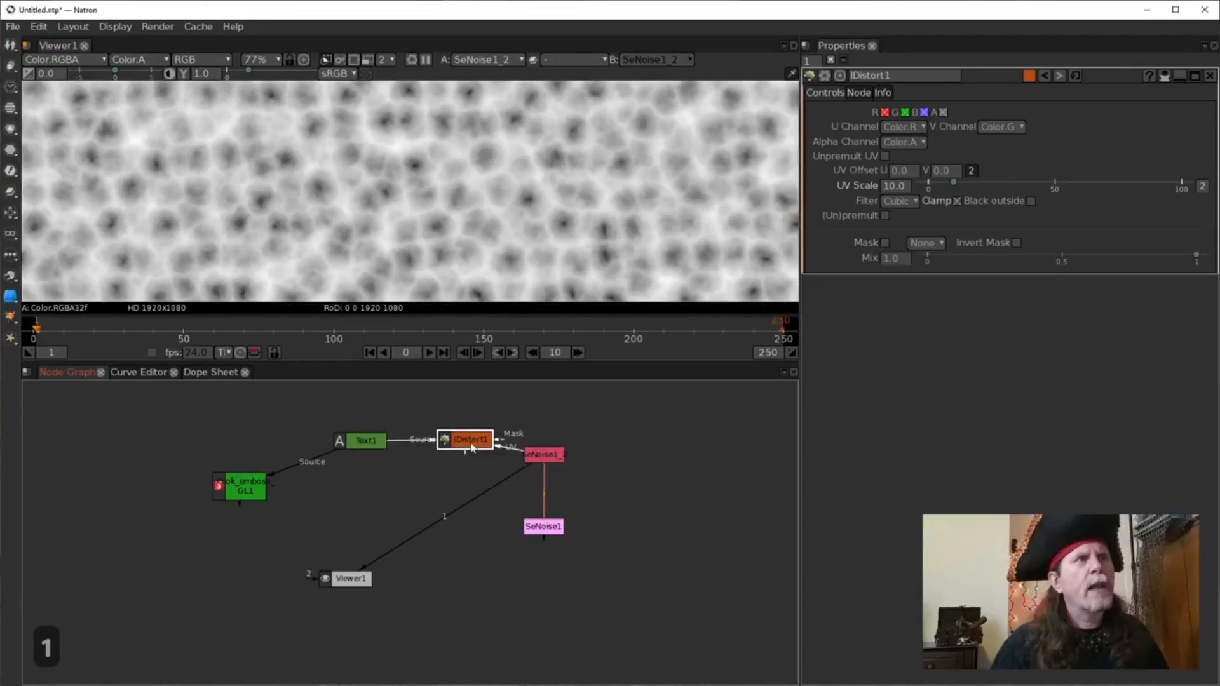
key(1)
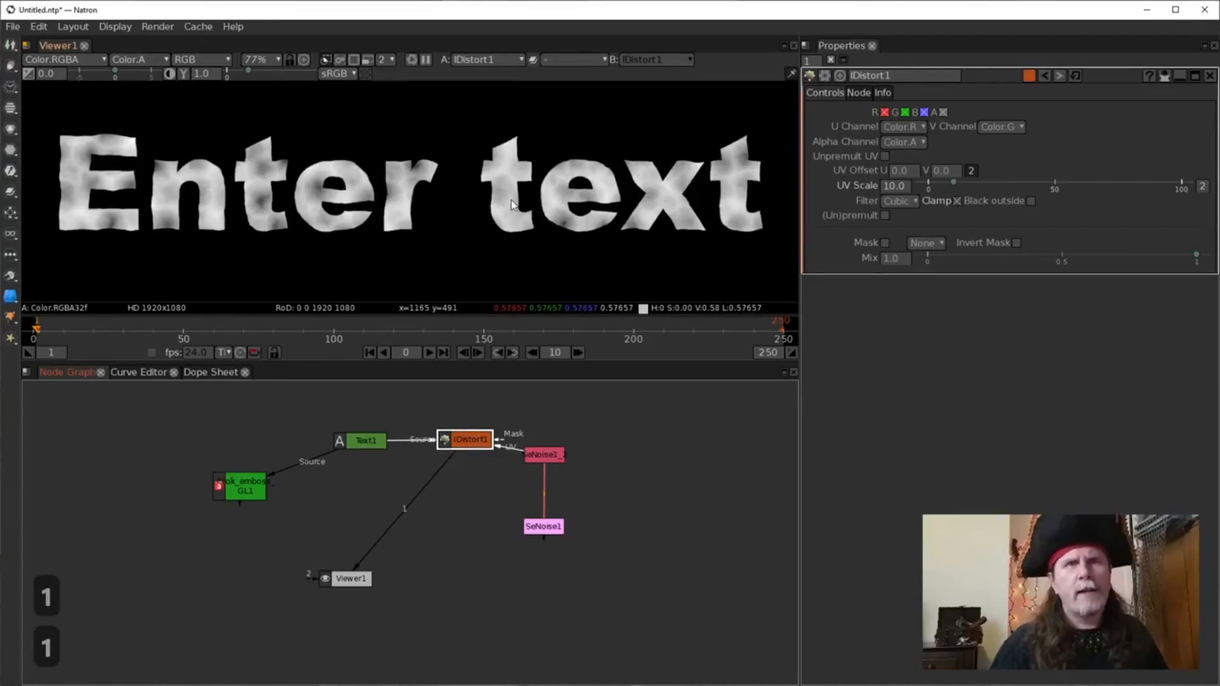
click(367, 437)
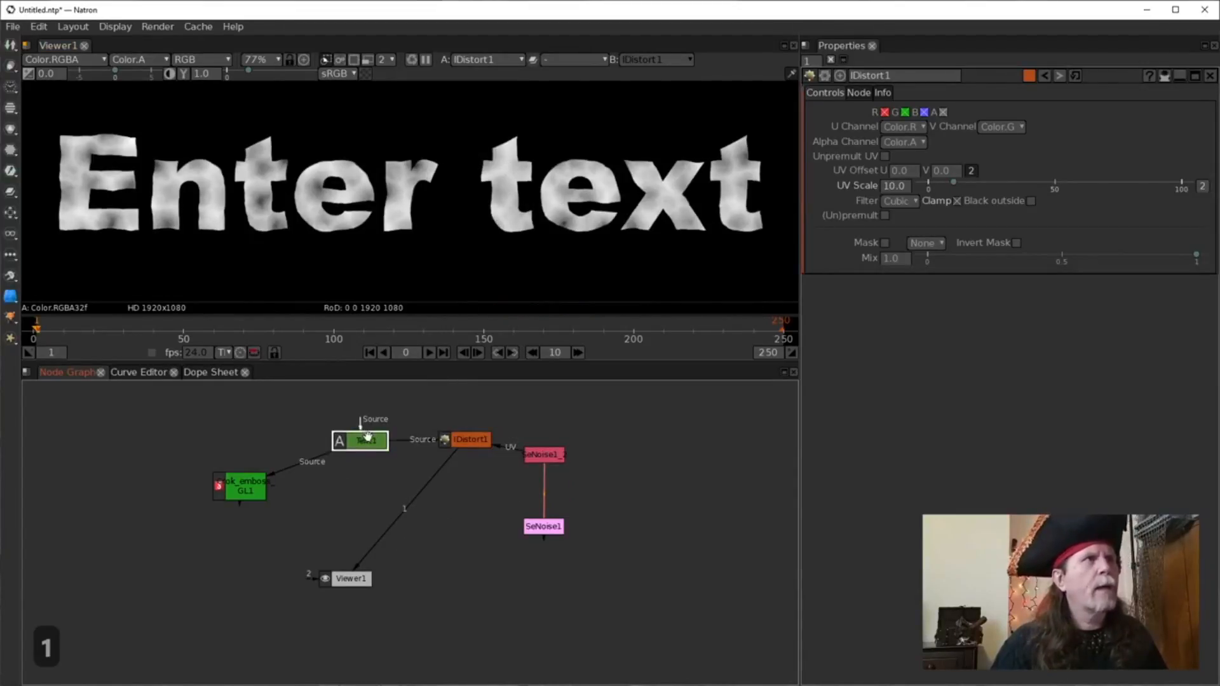
key(1)
click(469, 445)
key(1)
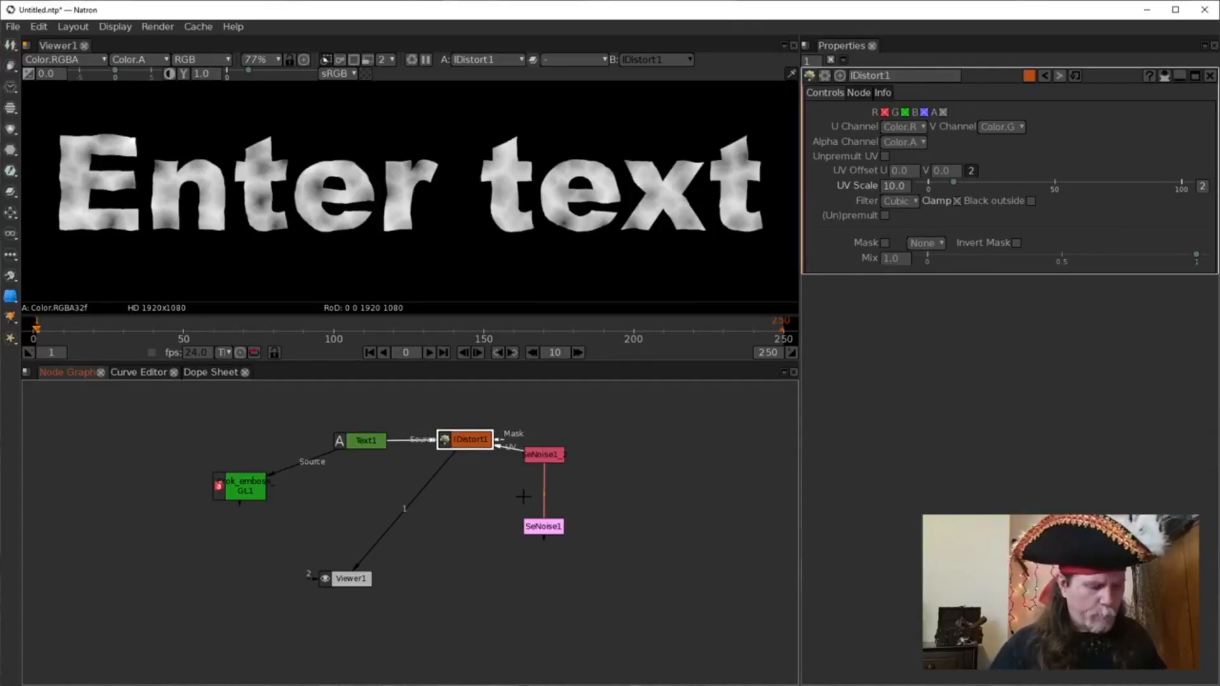
key(b)
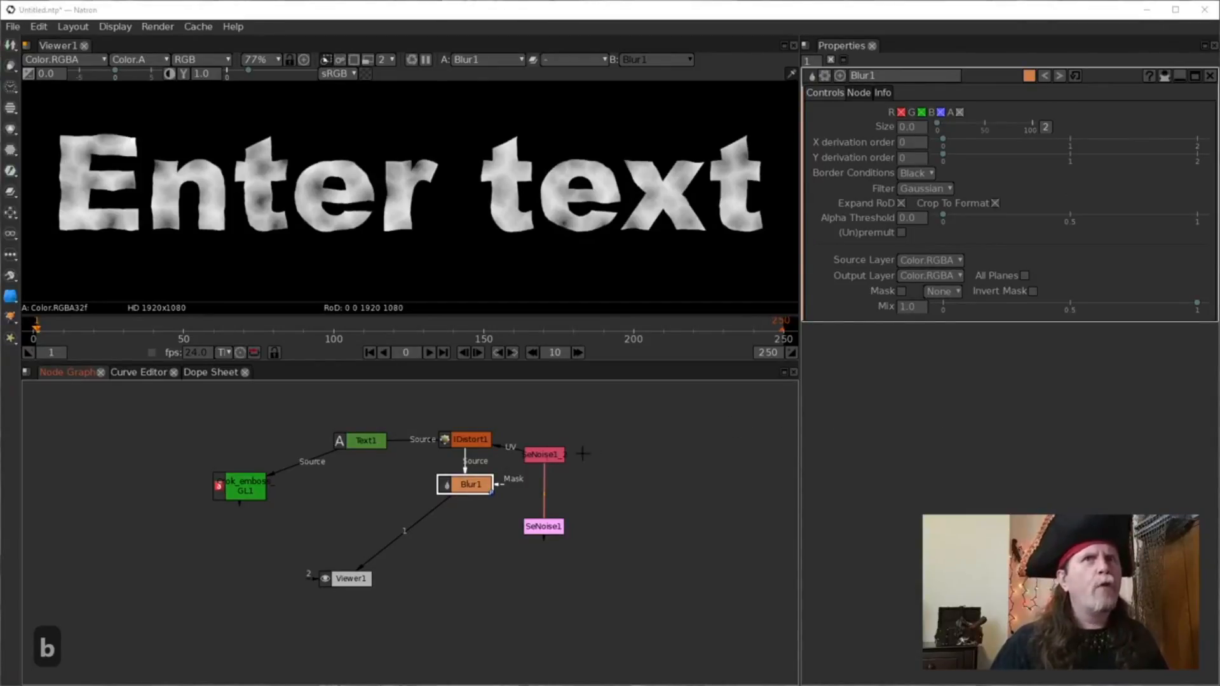
Give Blur1 a size of 3.0 and add a Dot below it.
click(468, 494)
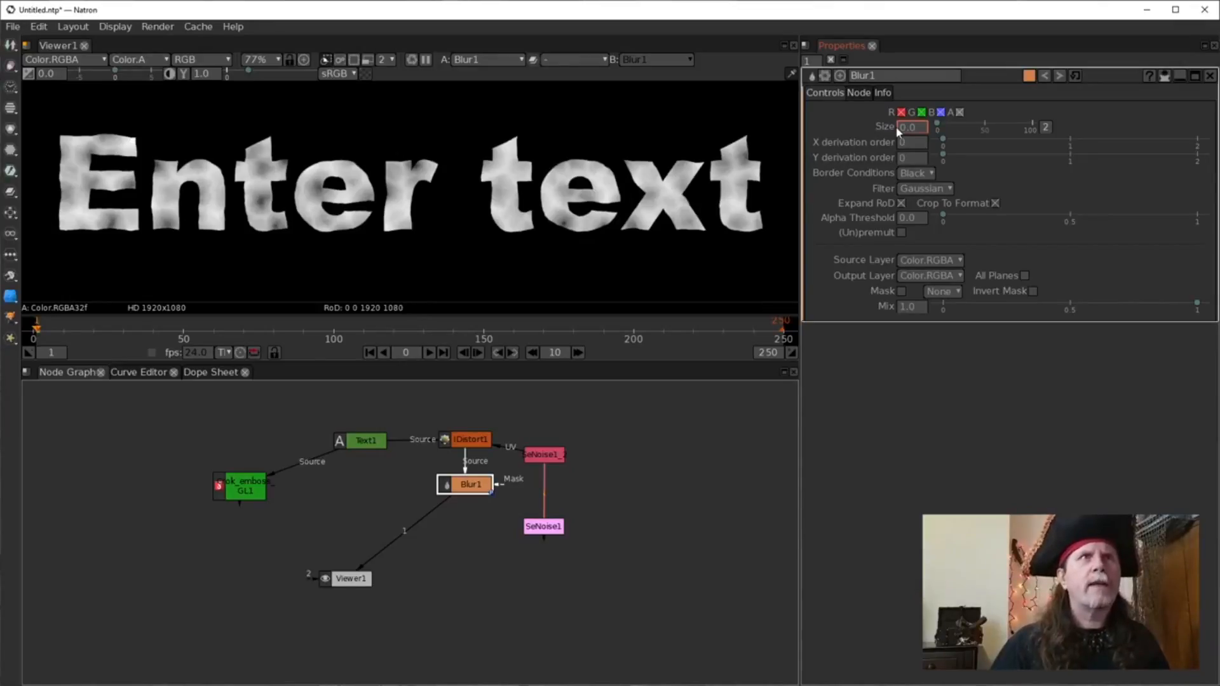
scroll(901, 129, up, 4)
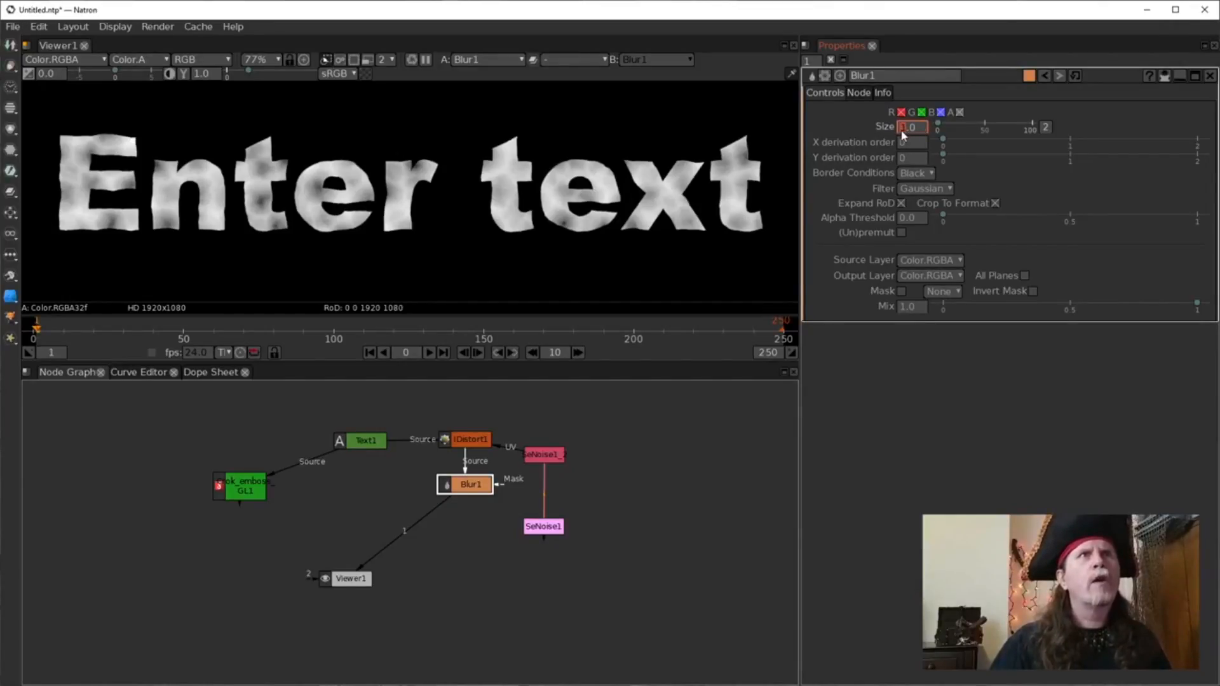
scroll(902, 134, down, 1)
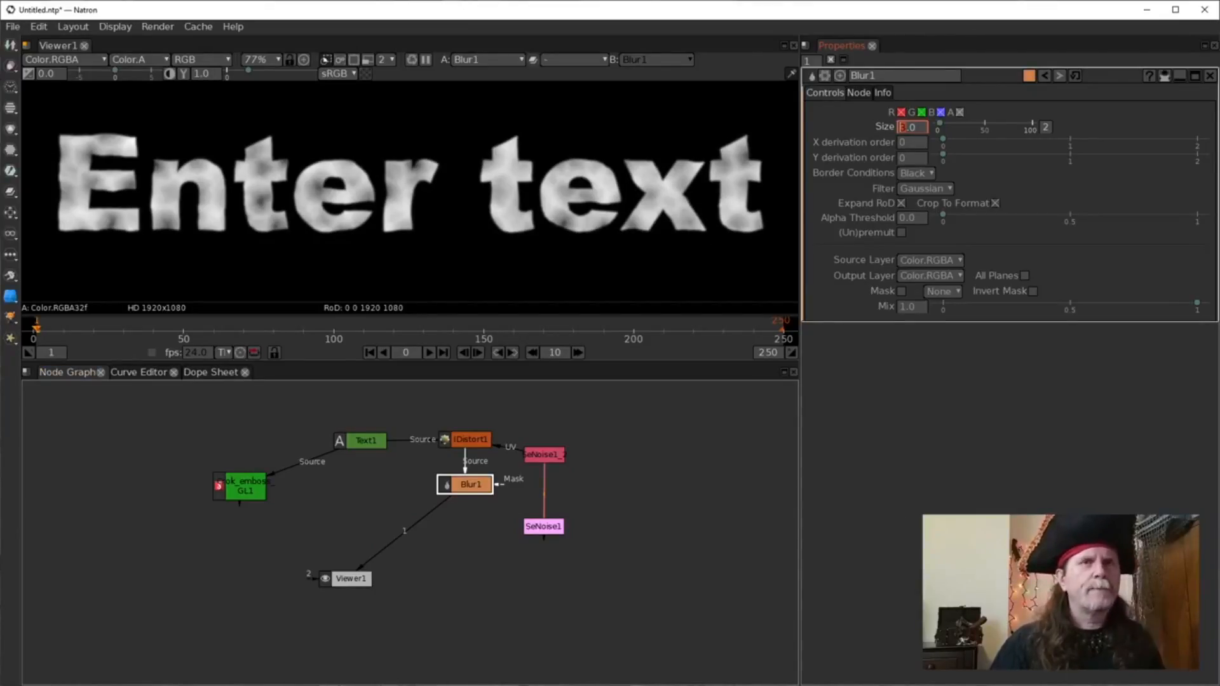
click(458, 491)
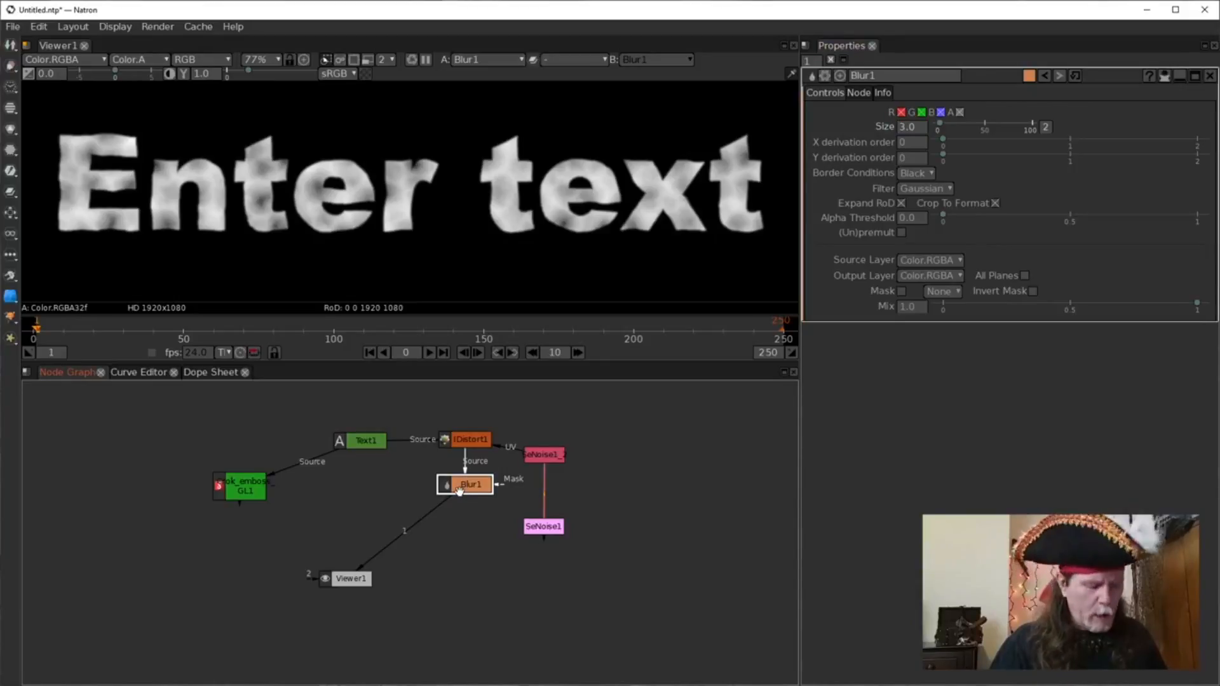
key(period)
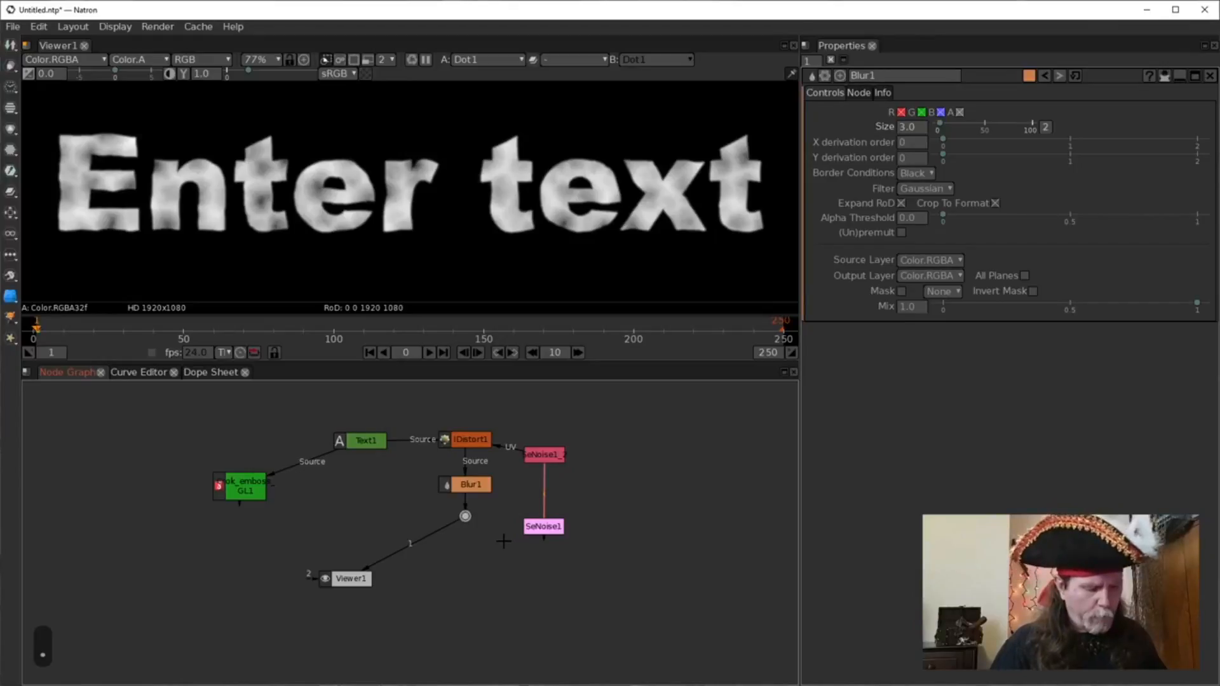
Add Blur2 after the Dot, tidy the node layout, and compare SeNoise1 with Blur2.
key(b)
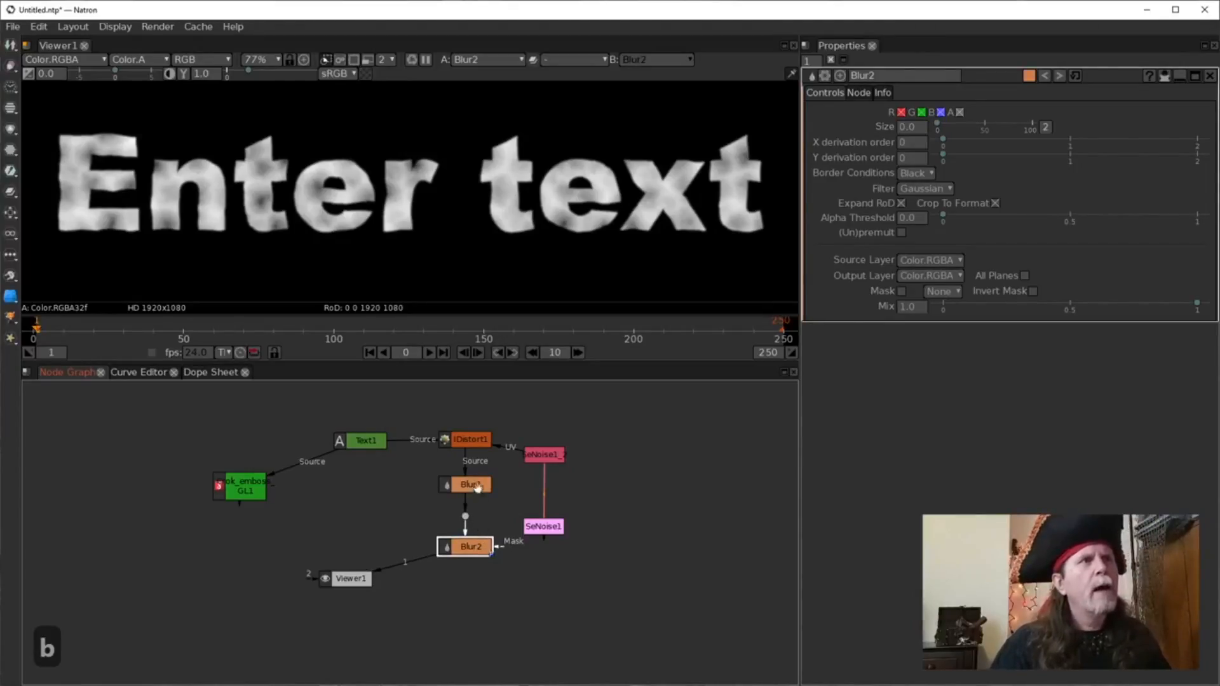
drag(470, 439, 443, 439)
drag(476, 487, 552, 544)
drag(546, 457, 553, 446)
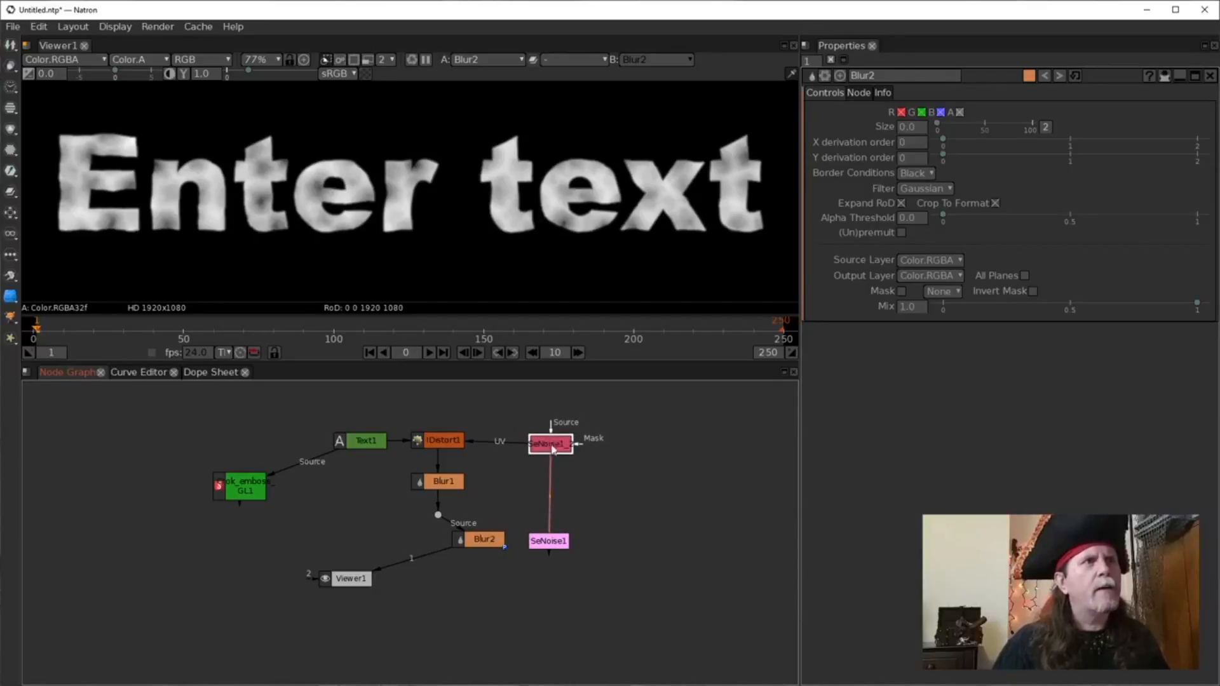
click(550, 542)
key(1)
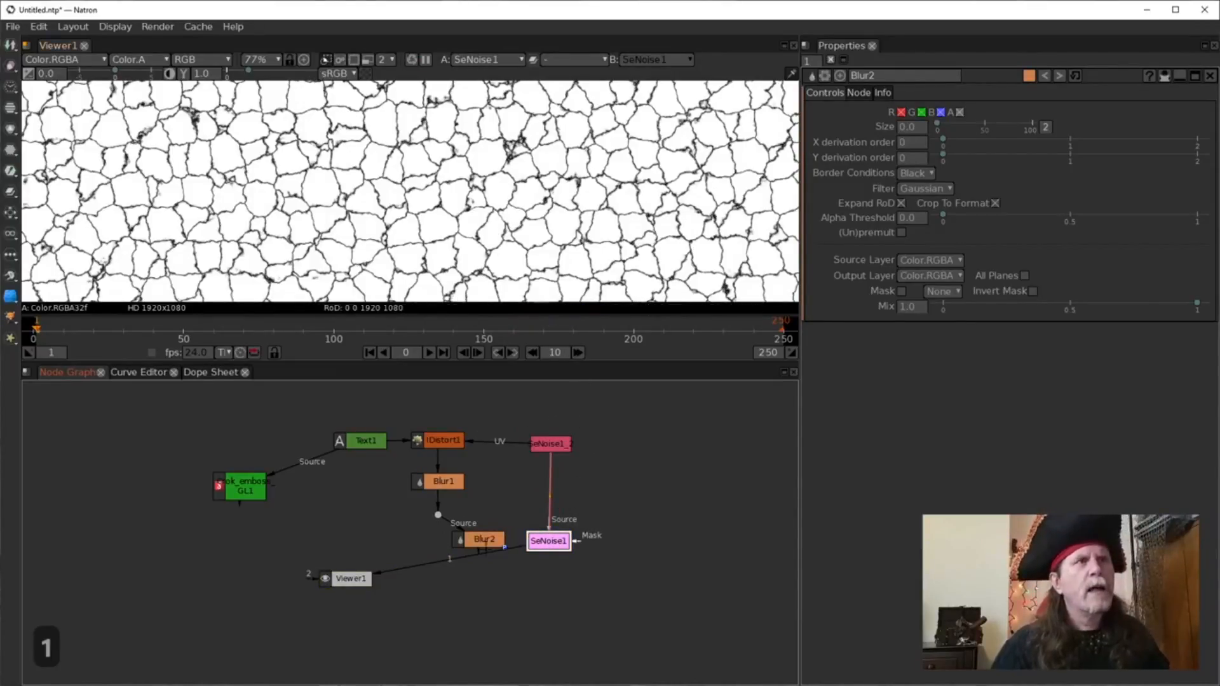
click(495, 542)
key(1)
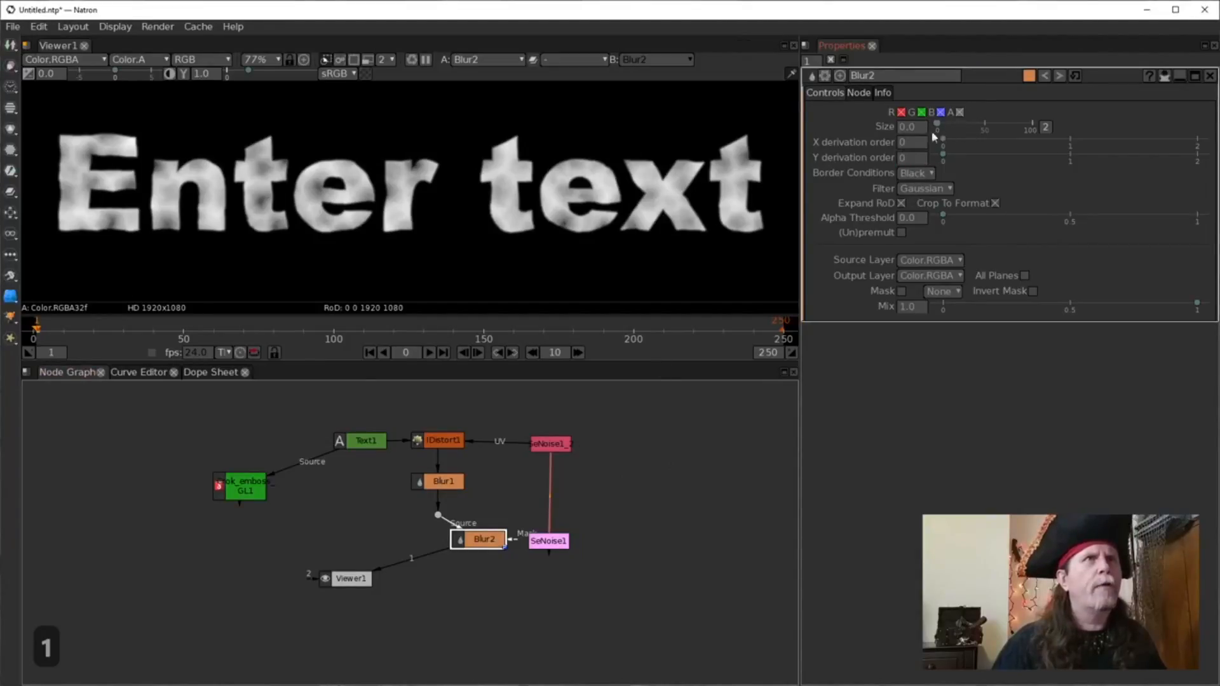
Set Blur2's size to 20 and connect SeNoise1 as its mask.
click(904, 129)
text(13)
key(Return)
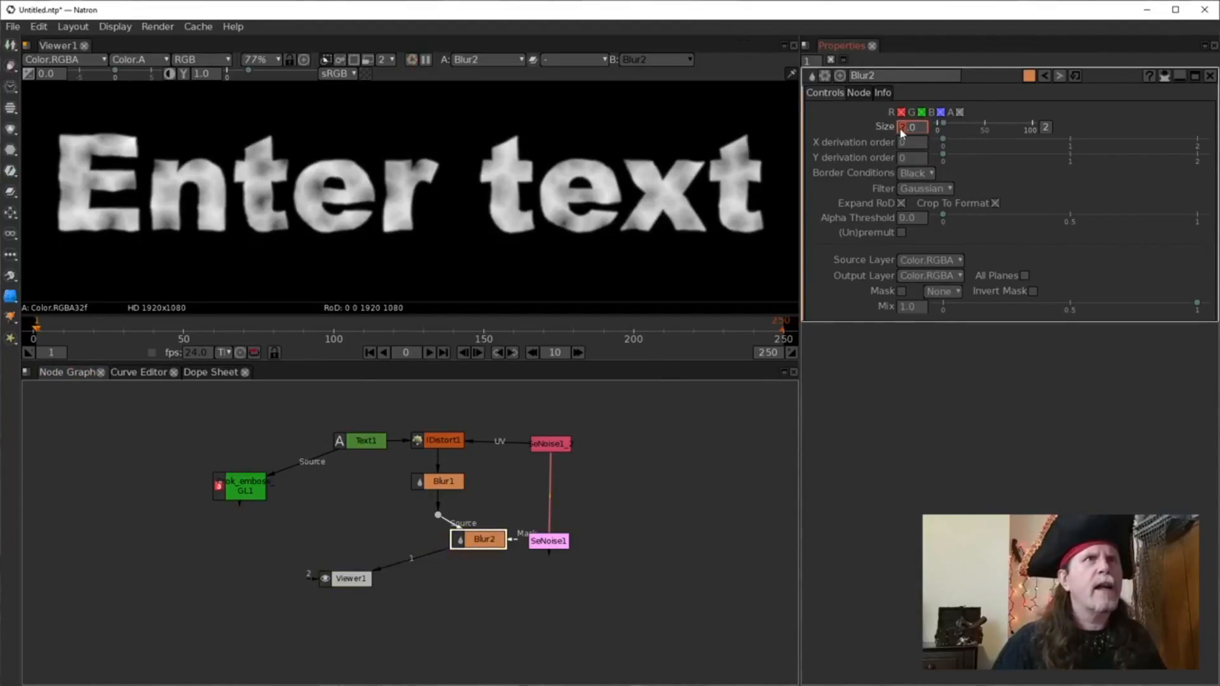
scroll(901, 129, up, 4)
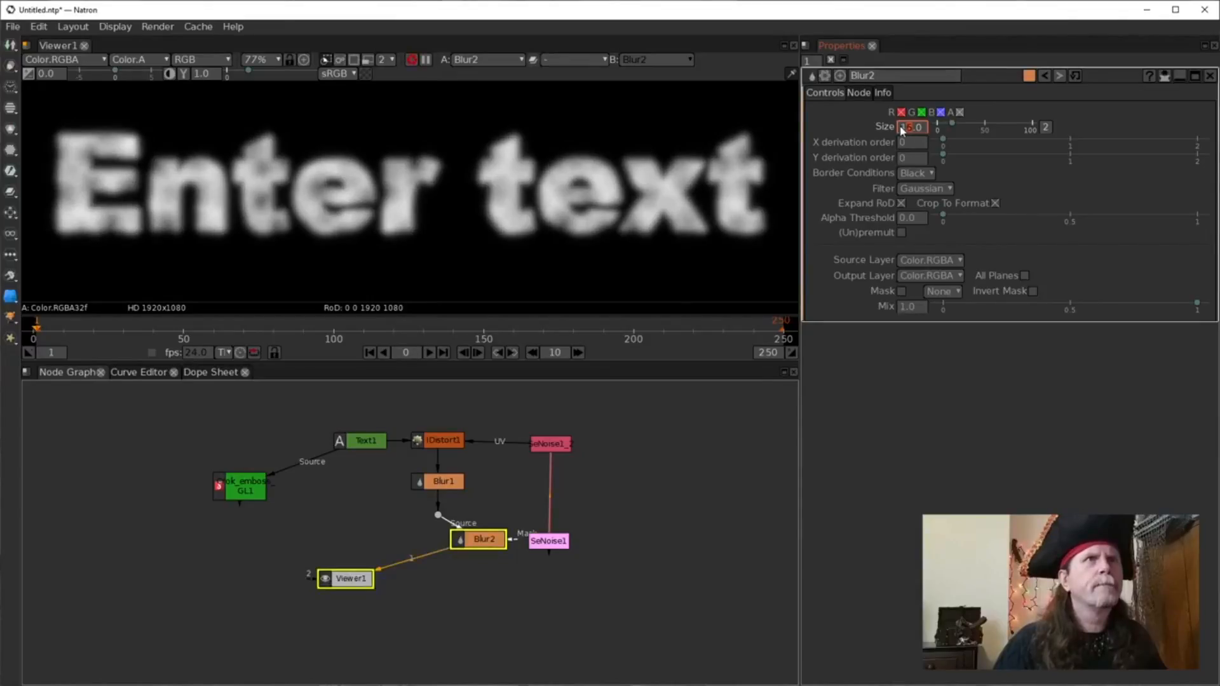
scroll(903, 129, up, 2)
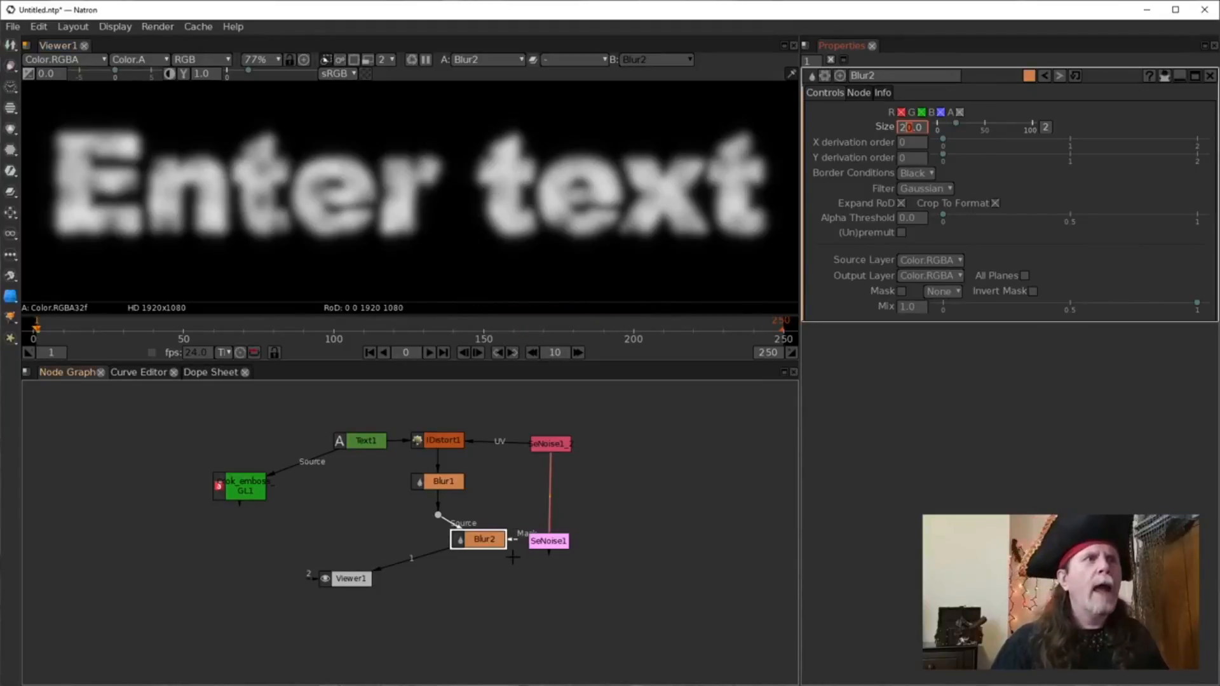
drag(518, 544, 540, 548)
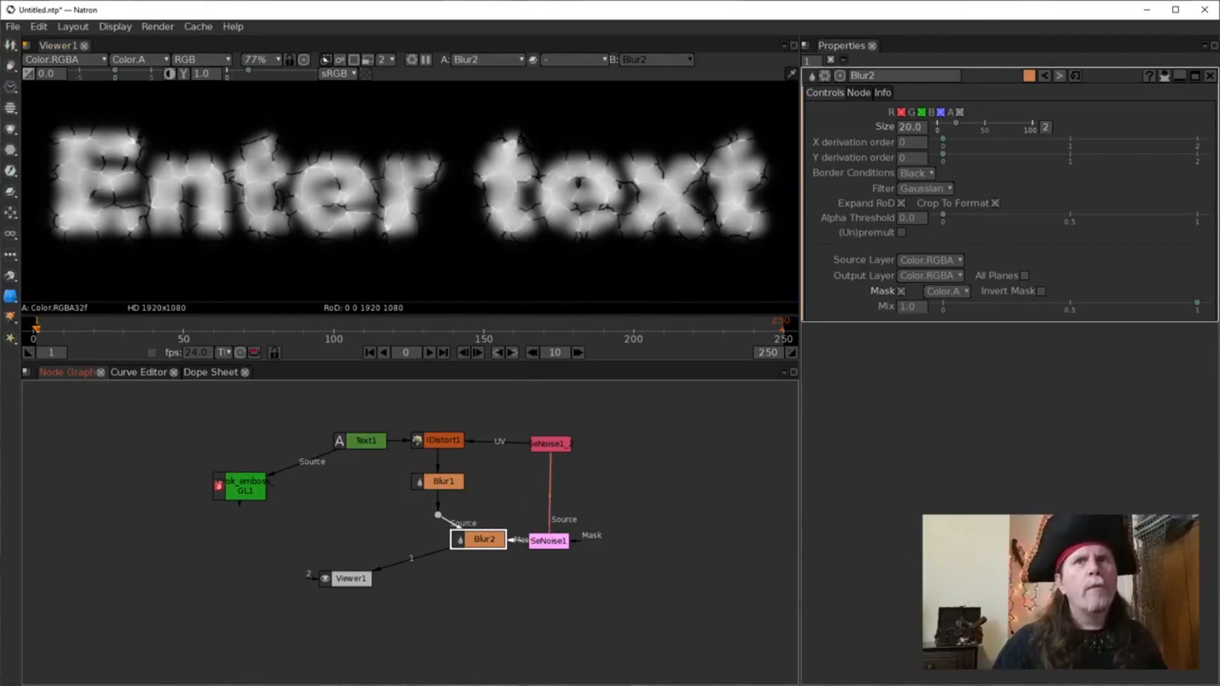
Invert Blur2's mask and shift the viewer to frame the enlarged text.
key(1)
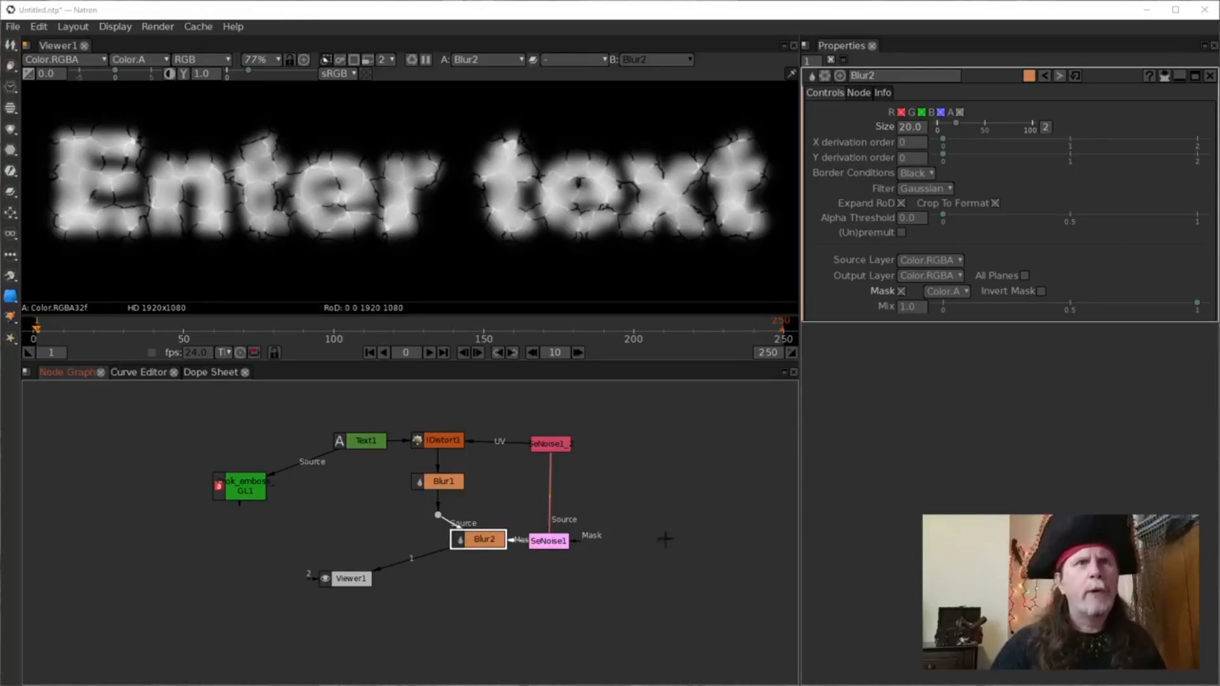
click(1041, 292)
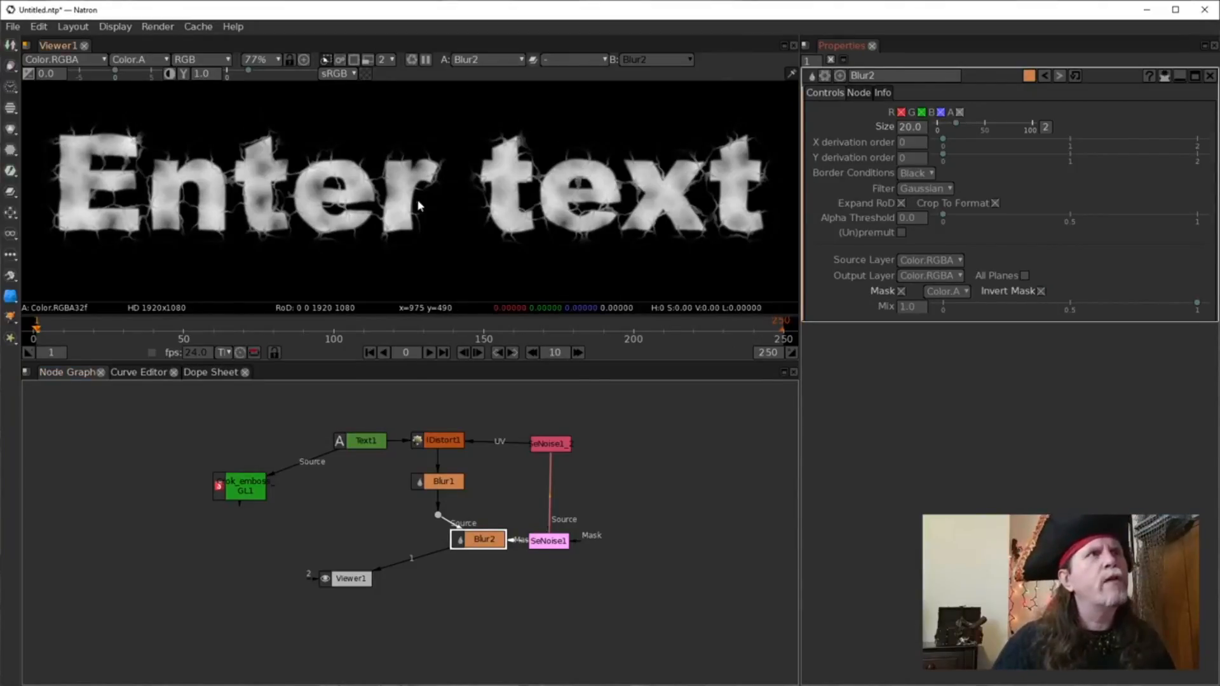
scroll(414, 199, up, 2)
drag(434, 217, 493, 224)
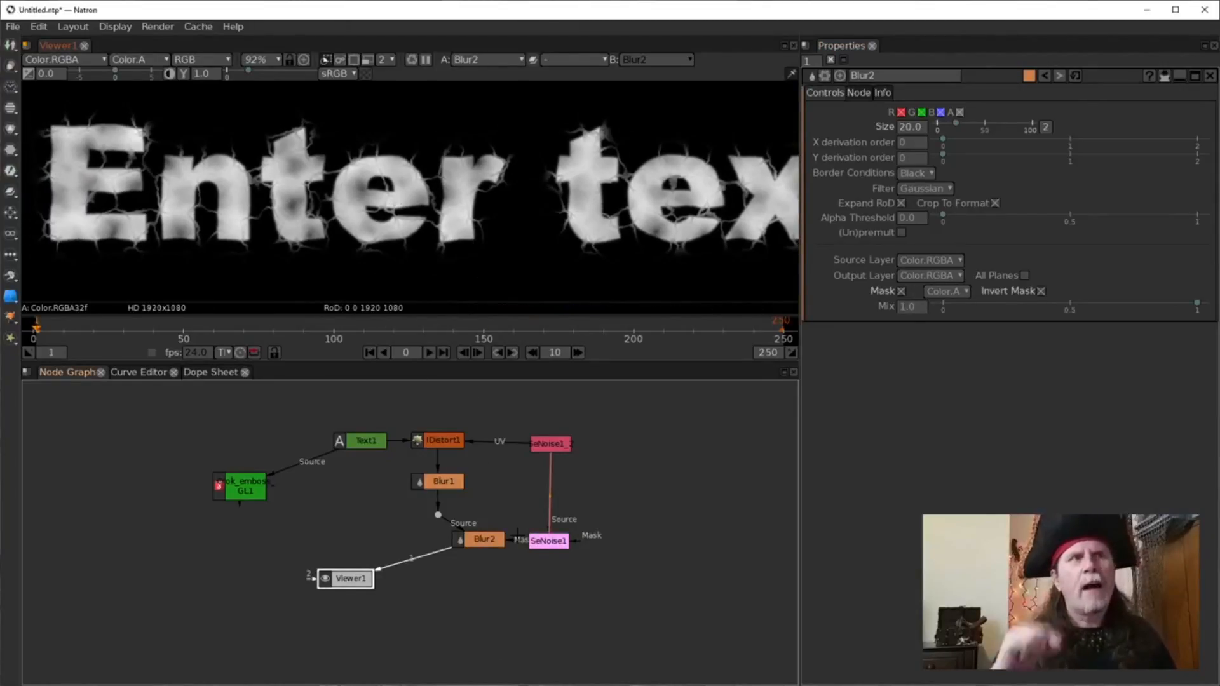
Compare the SeNoise1 crack pattern with the Blur2 composite, then select Blur1.
click(548, 539)
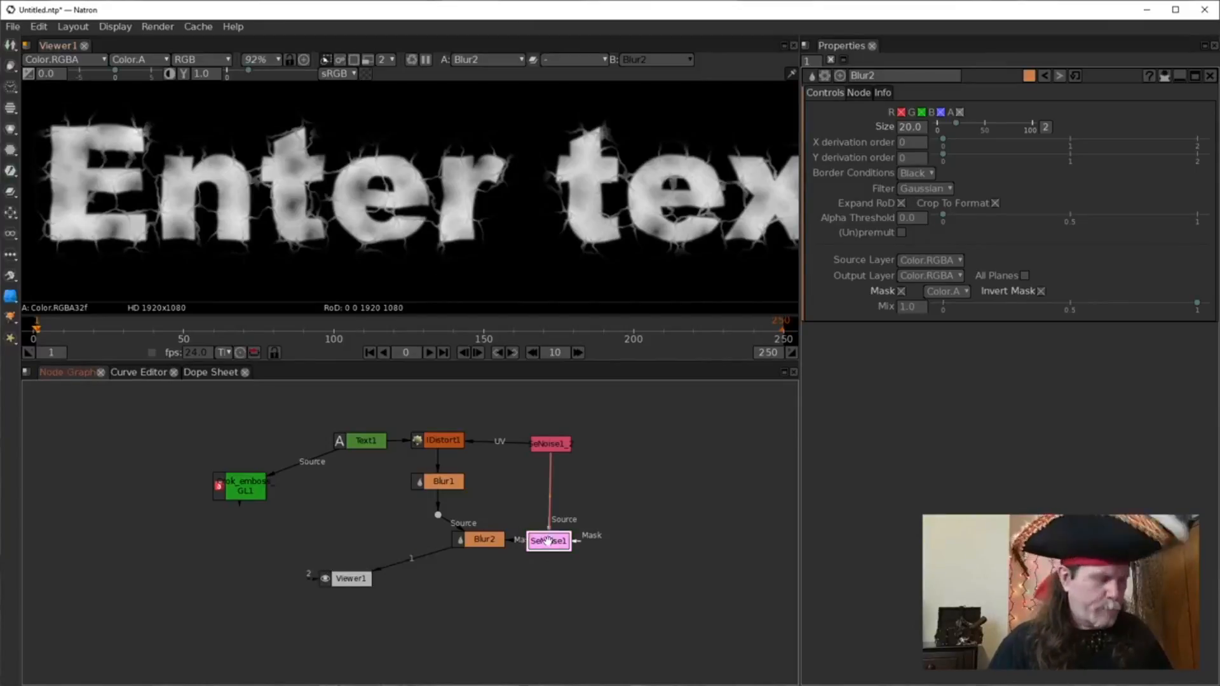
key(1)
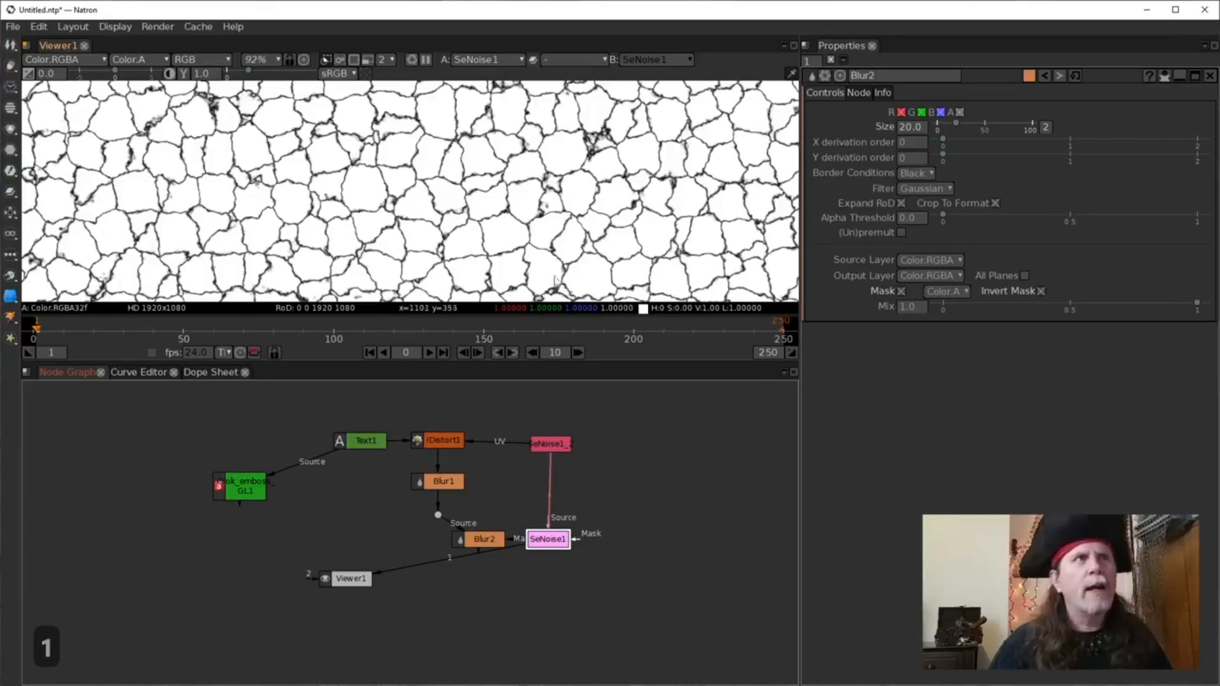
click(484, 537)
key(1)
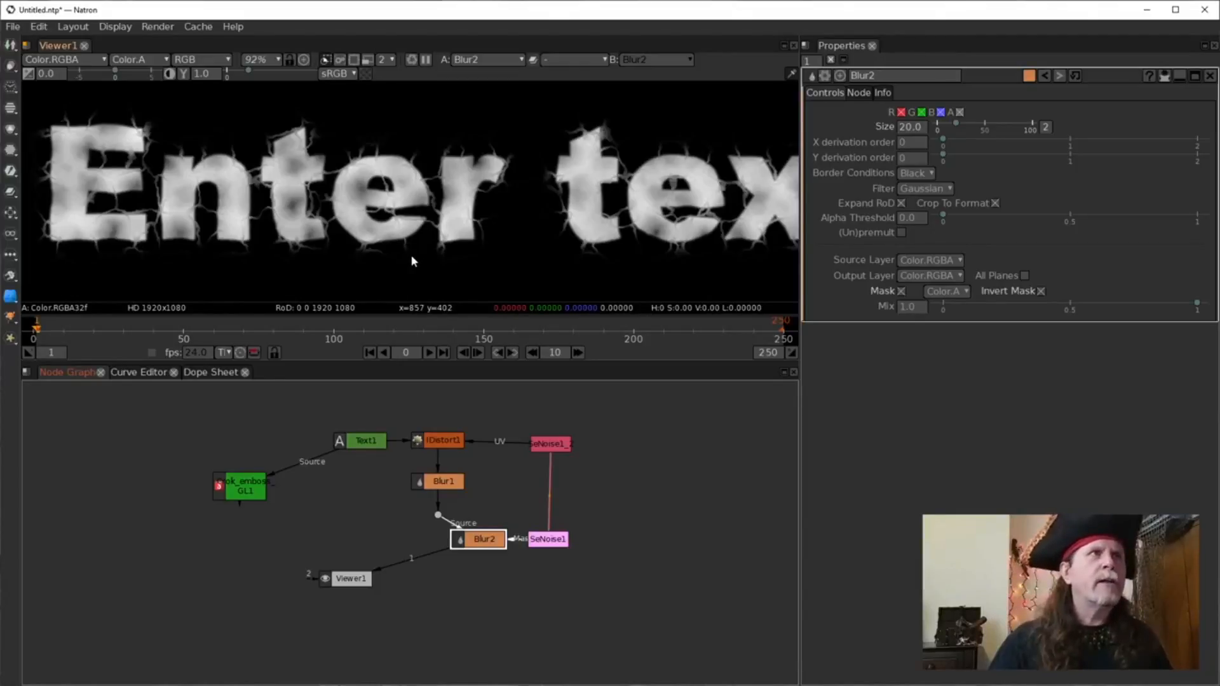
click(442, 485)
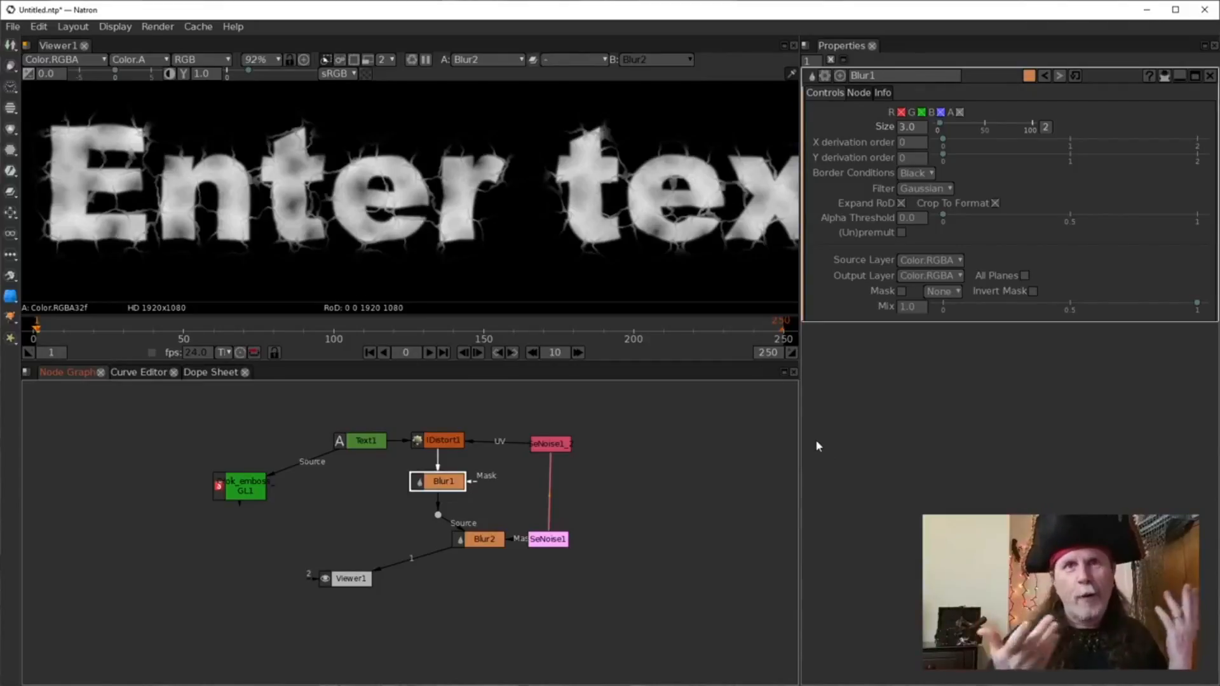
Move SeNoise1 up to sit just below SeNoise1_2.
click(551, 539)
drag(551, 540, 555, 495)
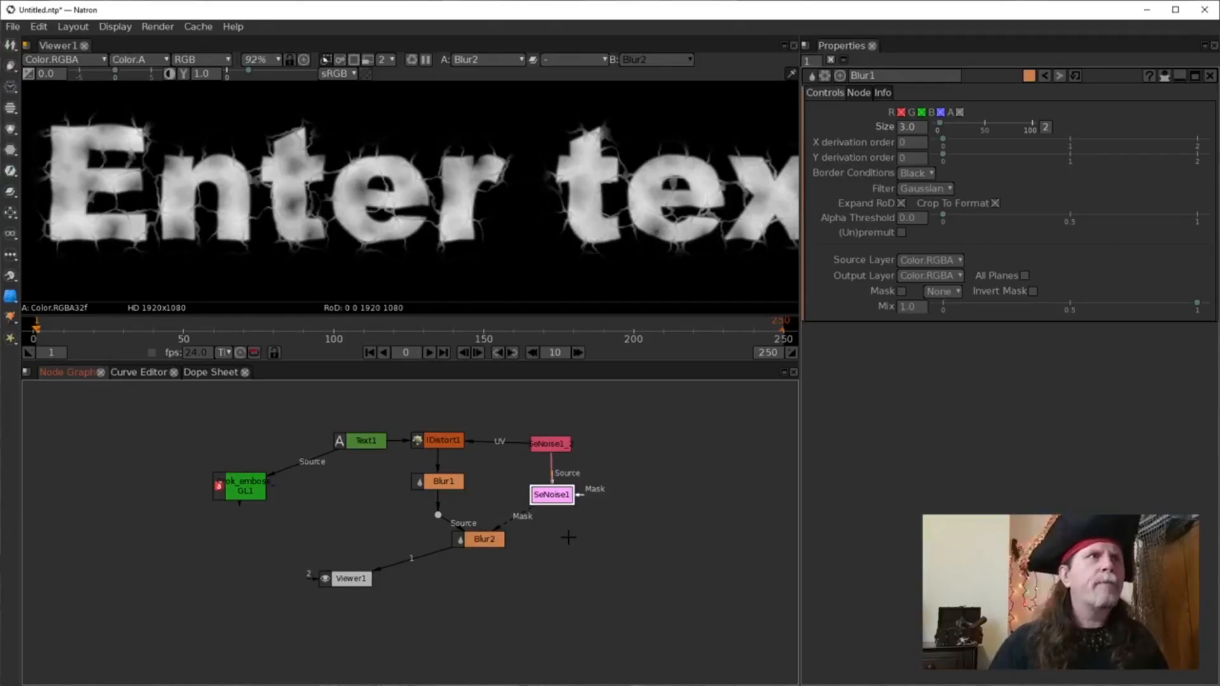
drag(551, 494, 550, 476)
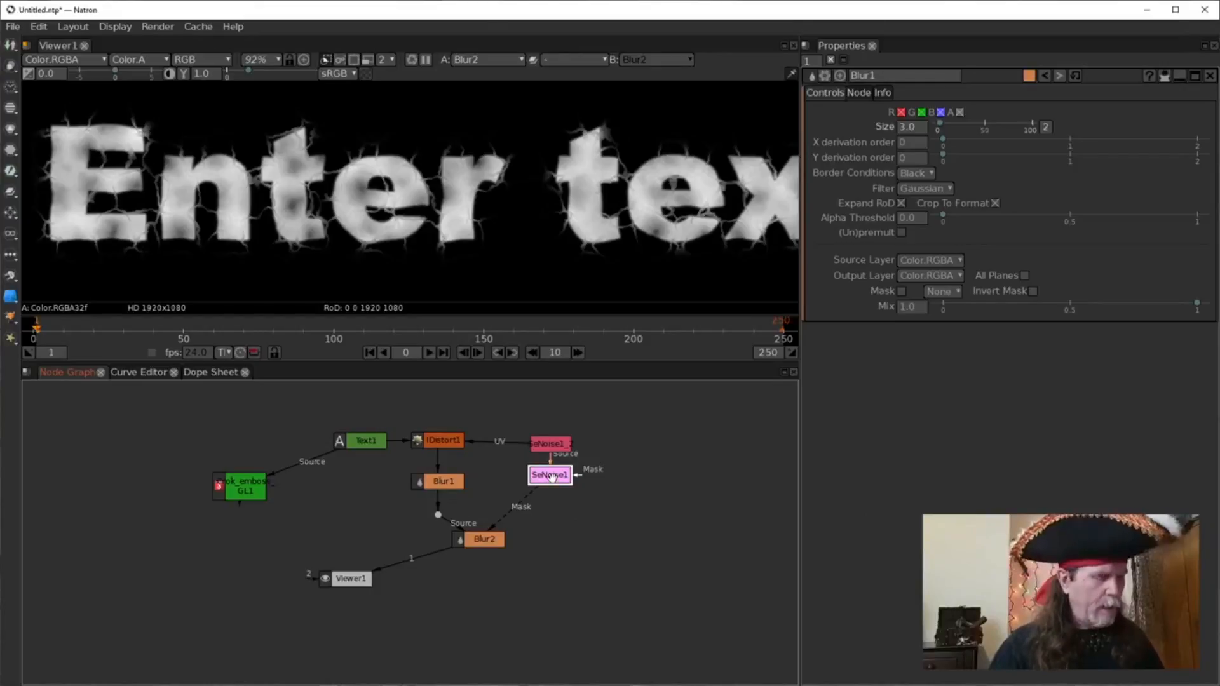
Insert a Clamp node after SeNoise1 and view the clamped crack pattern.
key(Tab)
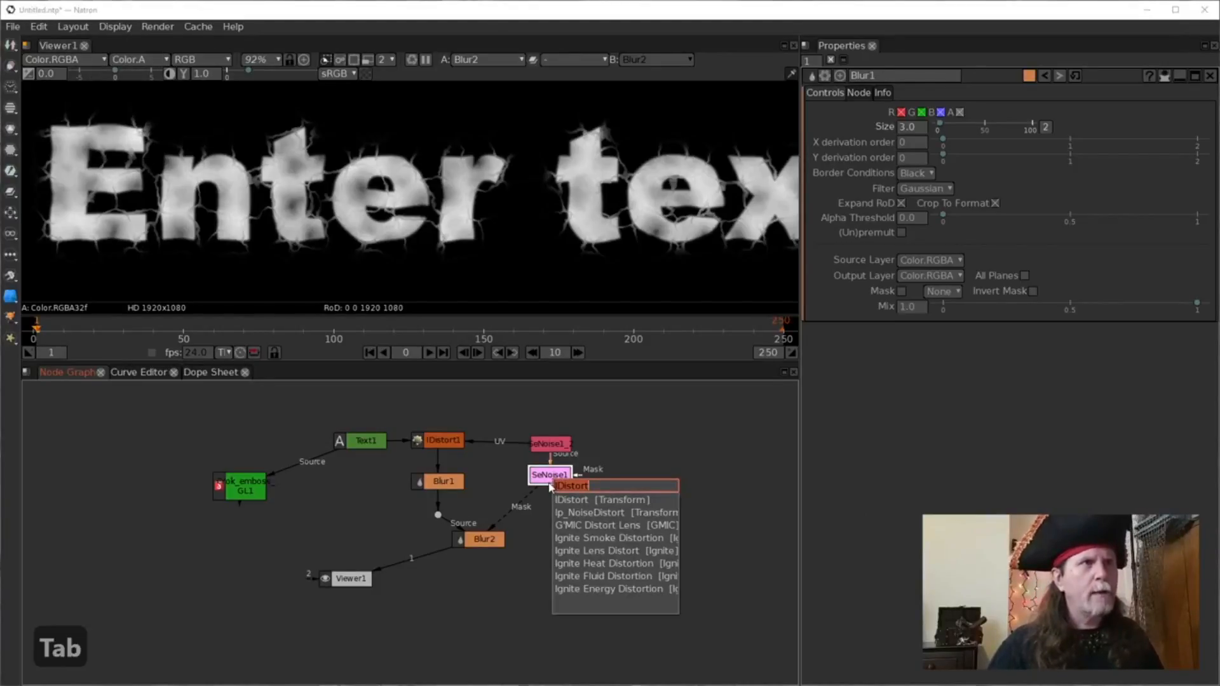
click(544, 486)
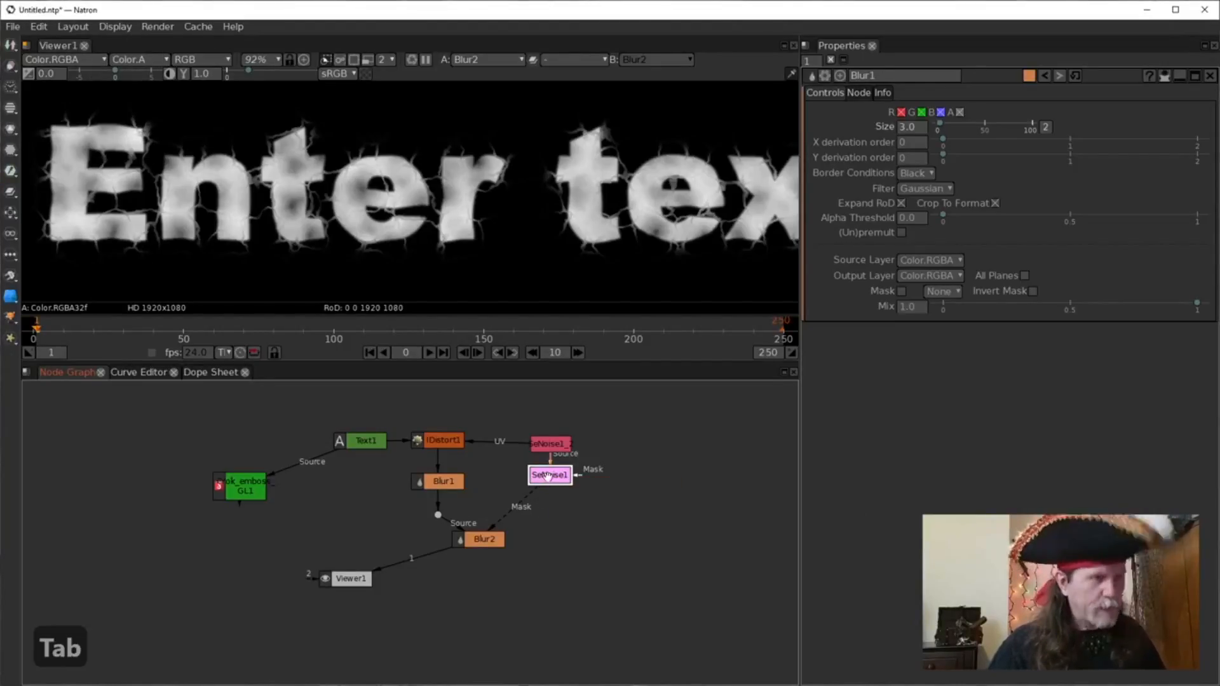
key(Tab)
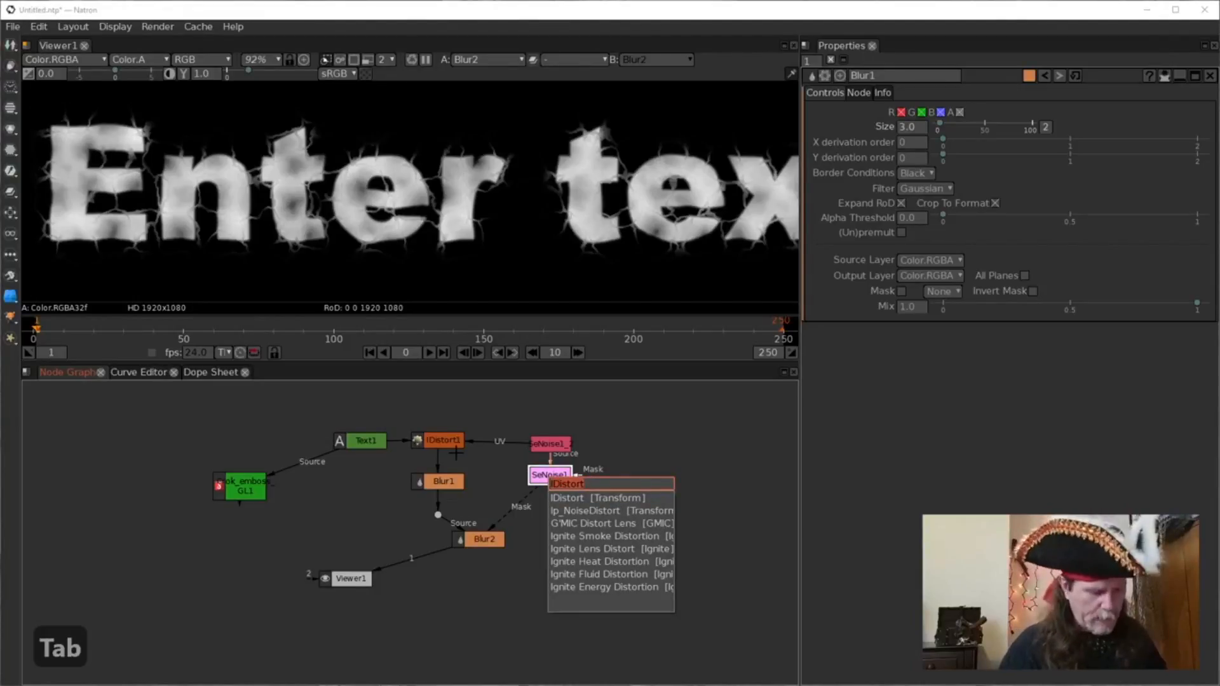
text(clamp)
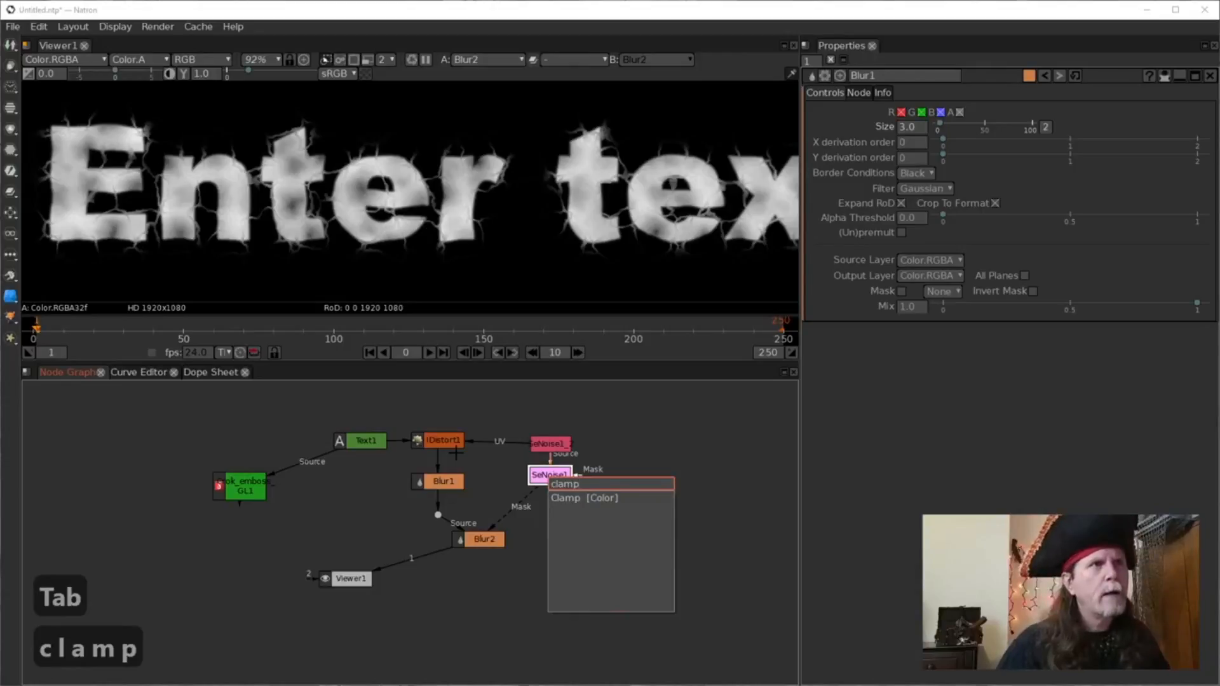
key(Down)
key(Return)
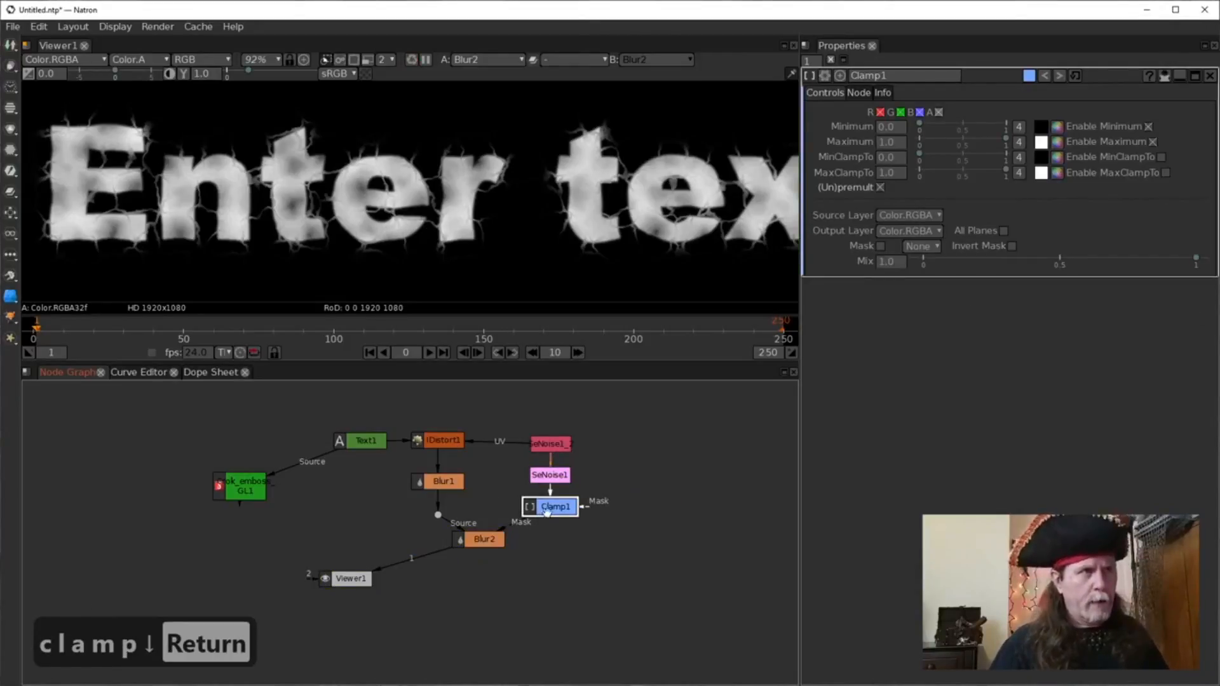
key(1)
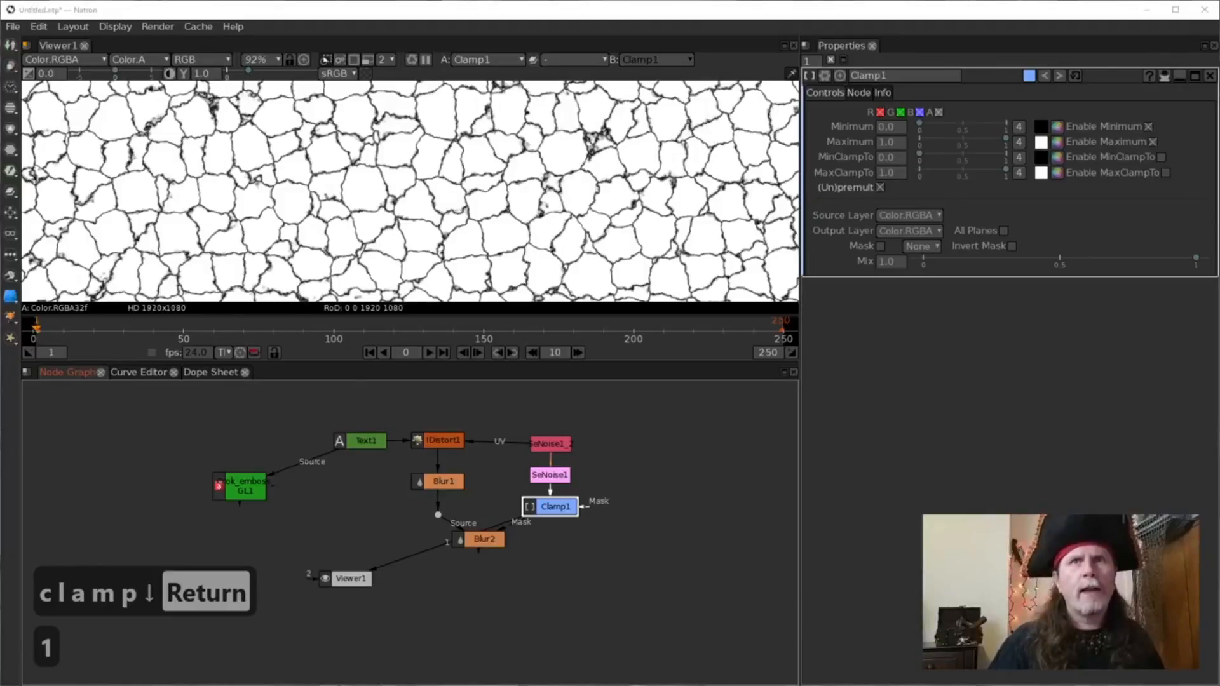
Zoom the viewer from 92% to 331% on Clamp1's crack pattern.
click(556, 507)
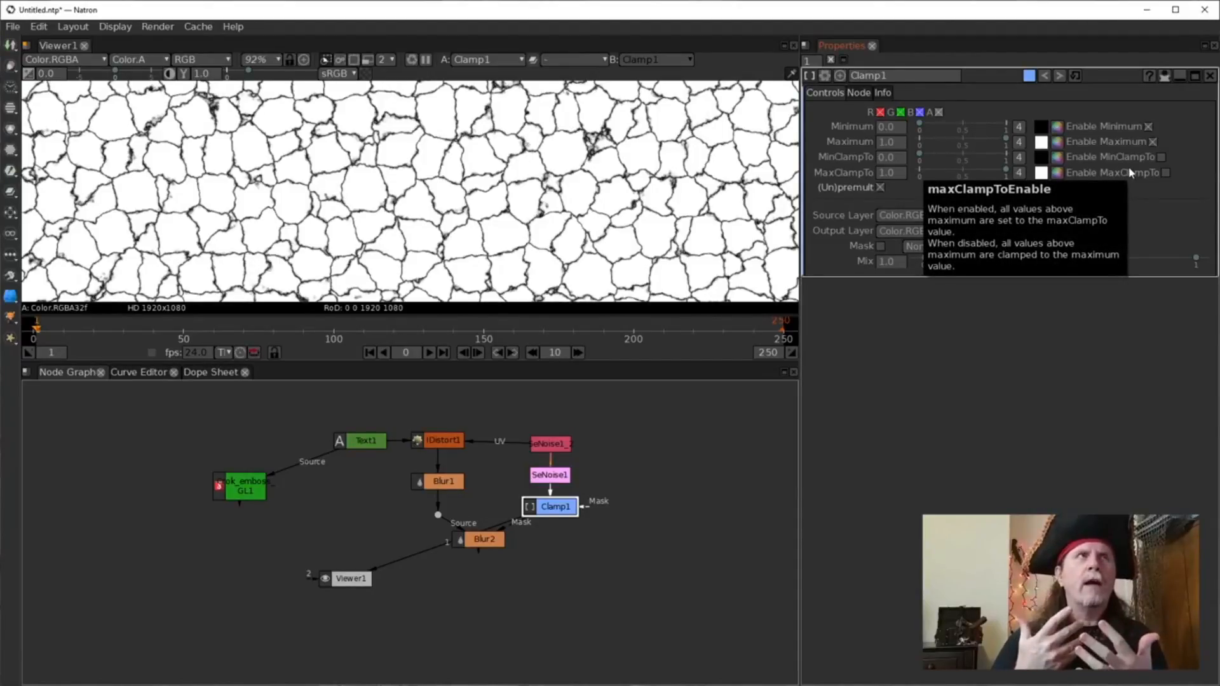
click(892, 127)
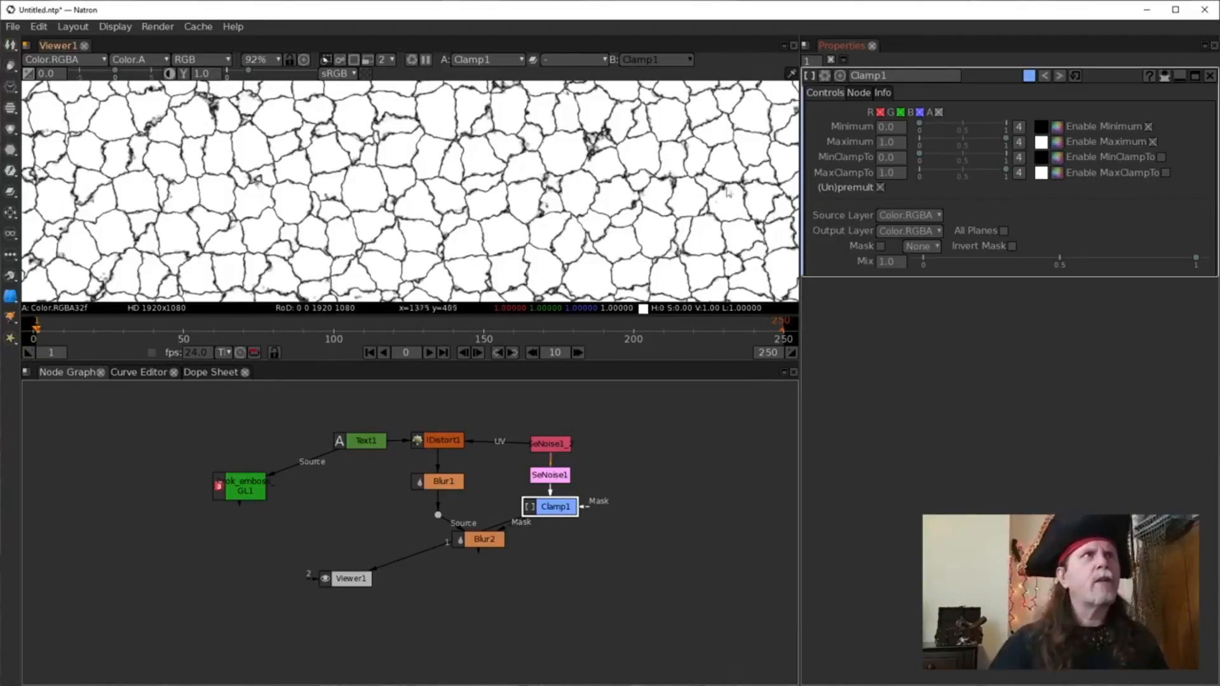
scroll(526, 213, up, 9)
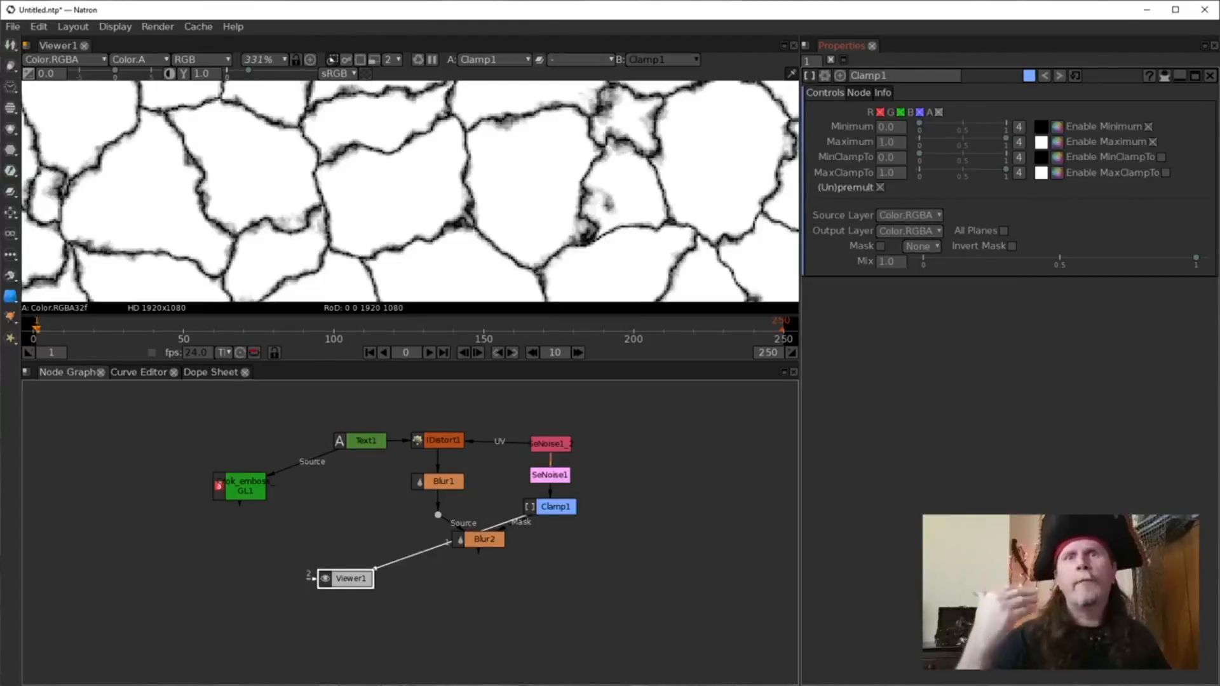
Try the clamp-to toggles, then set Clamp1's Minimum to 0.1.
click(1161, 157)
click(1164, 173)
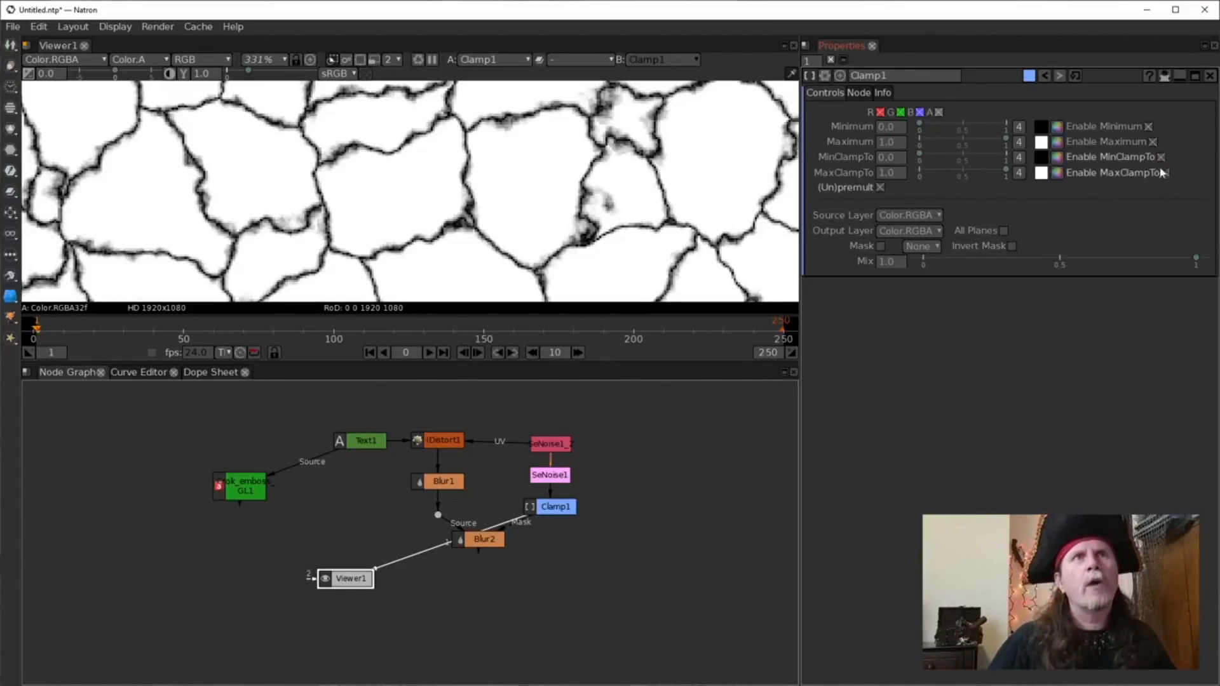
click(1164, 157)
click(1164, 172)
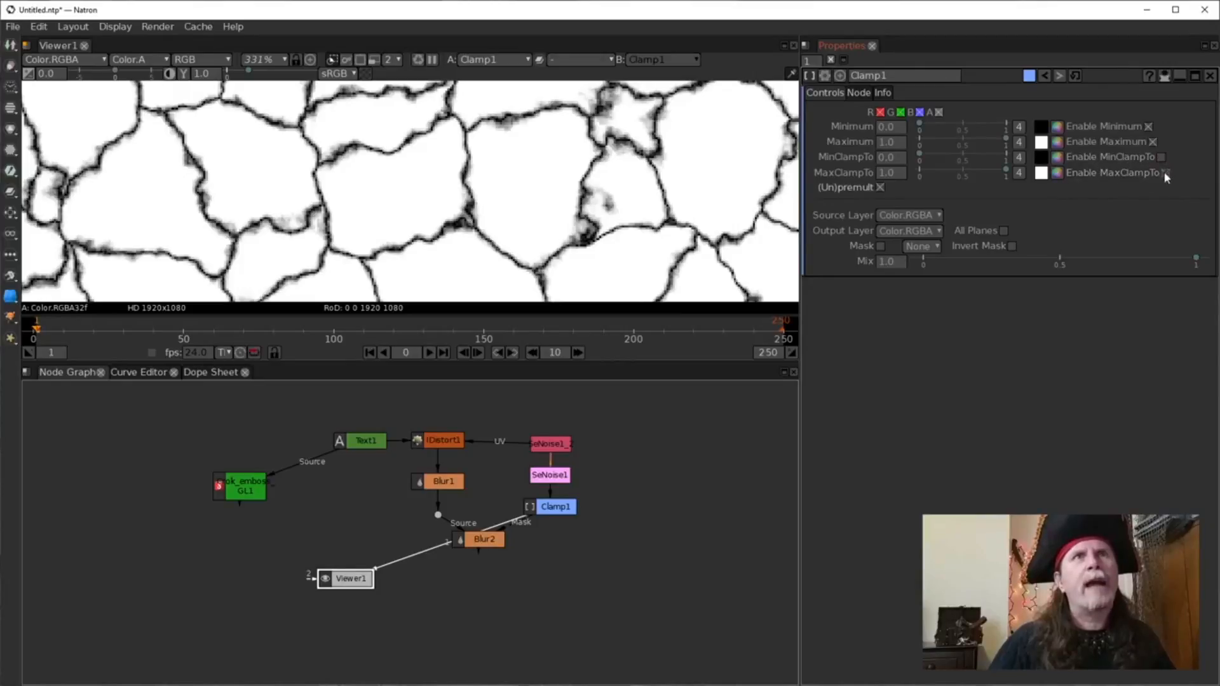
click(892, 144)
click(888, 128)
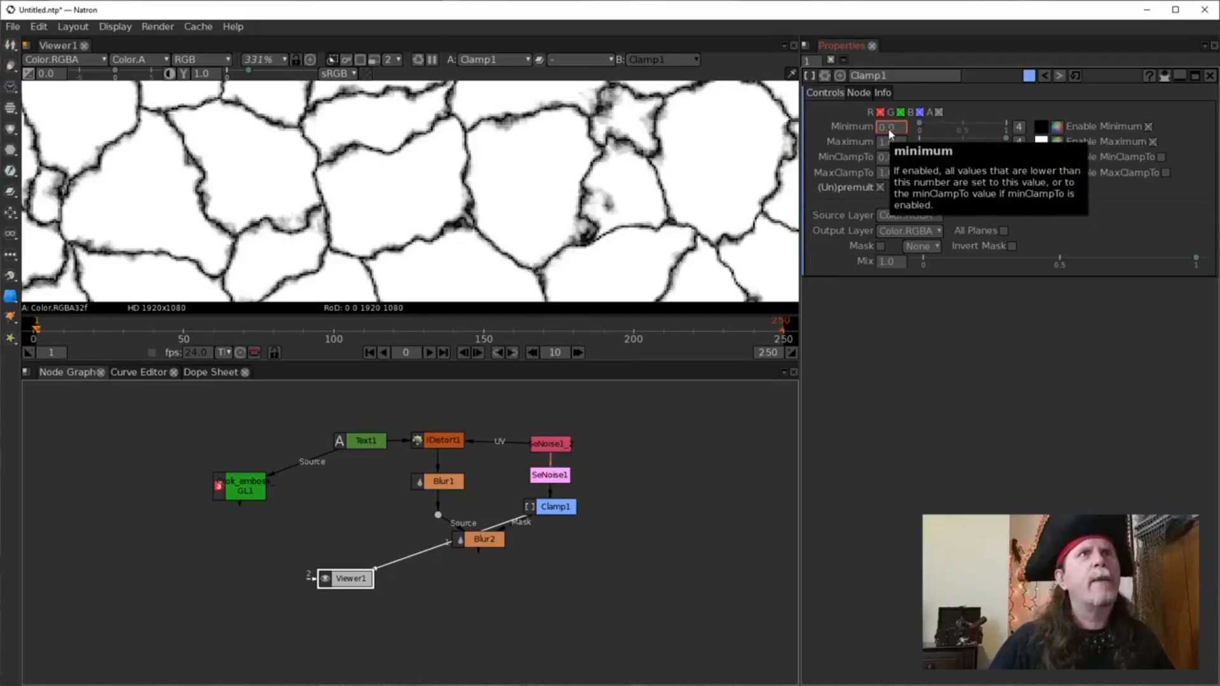
text(0.1)
key(Return)
scroll(890, 133, up, 3)
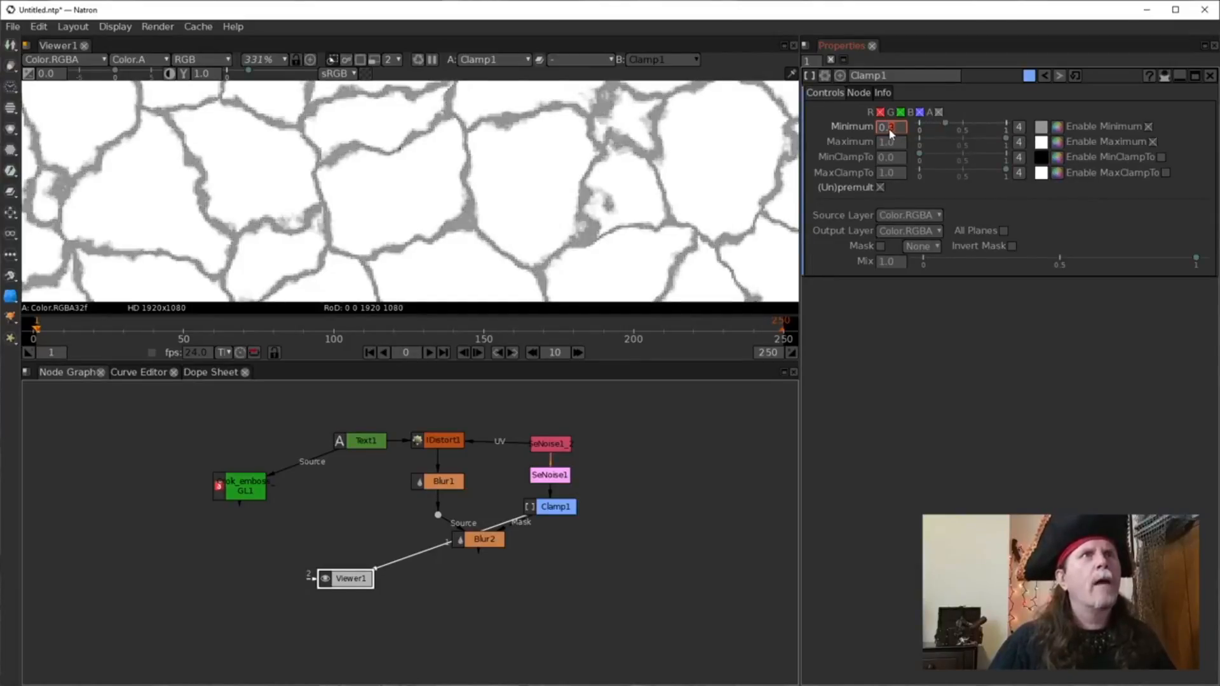
scroll(890, 133, up, 1)
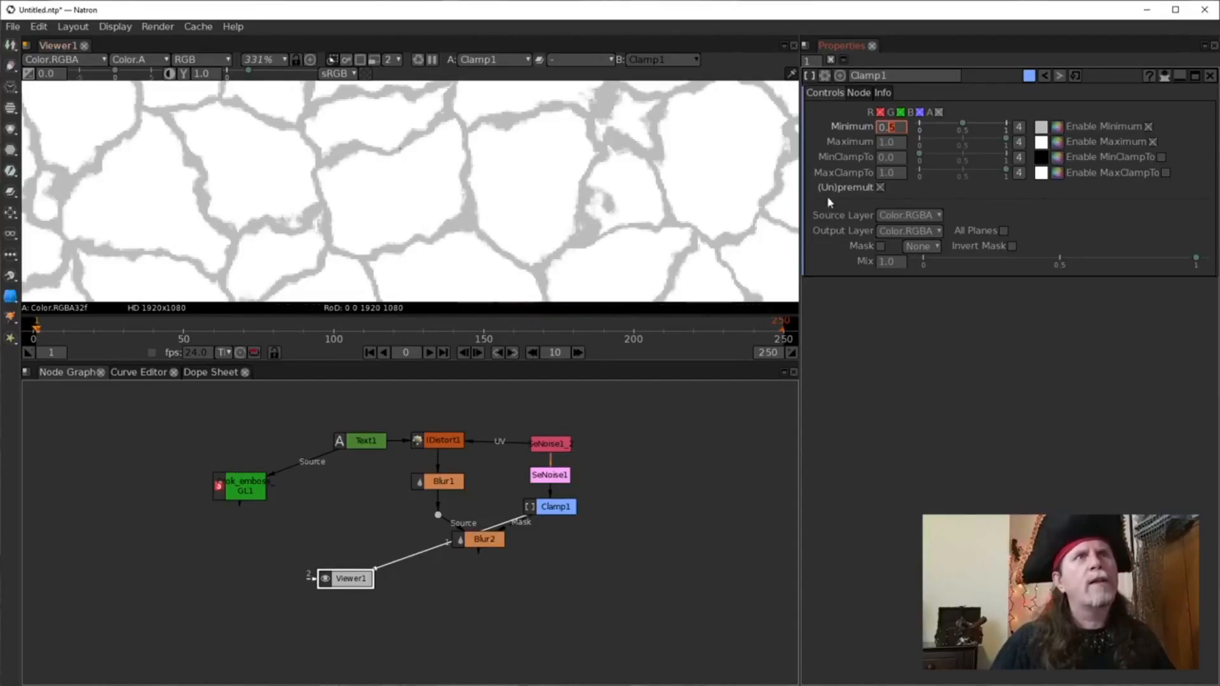
Enable MinClampTo, raise the Minimum to 0.5, and enable MaxClampTo.
click(1161, 157)
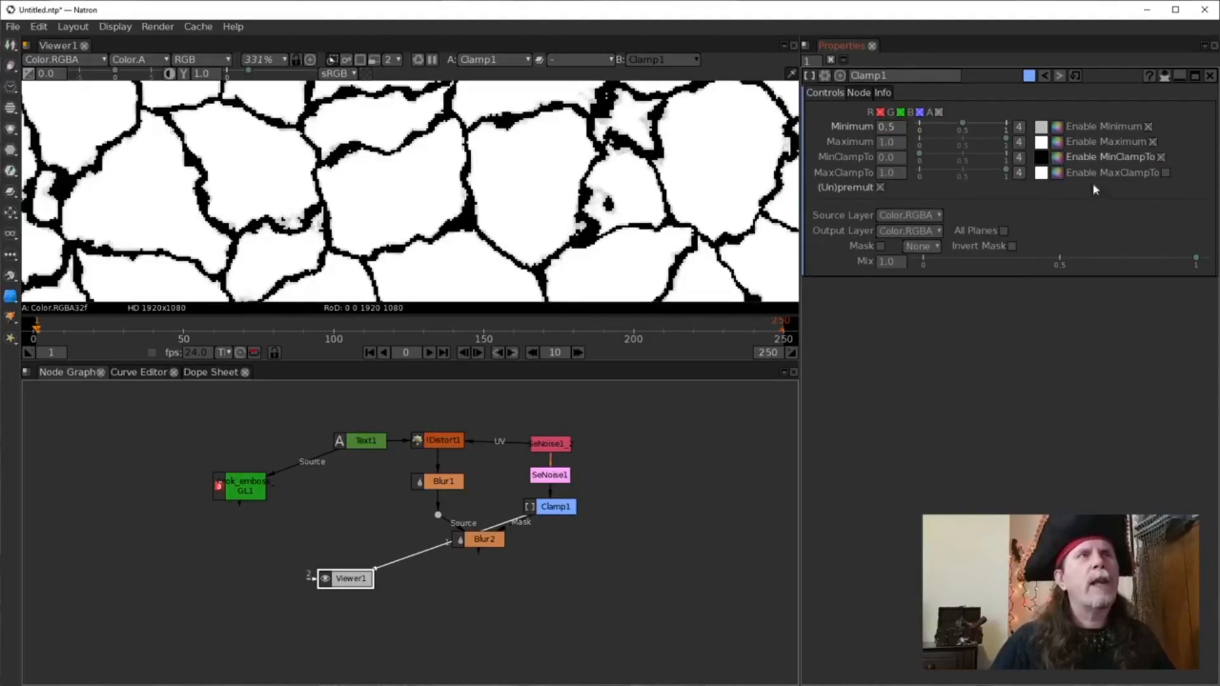
click(893, 127)
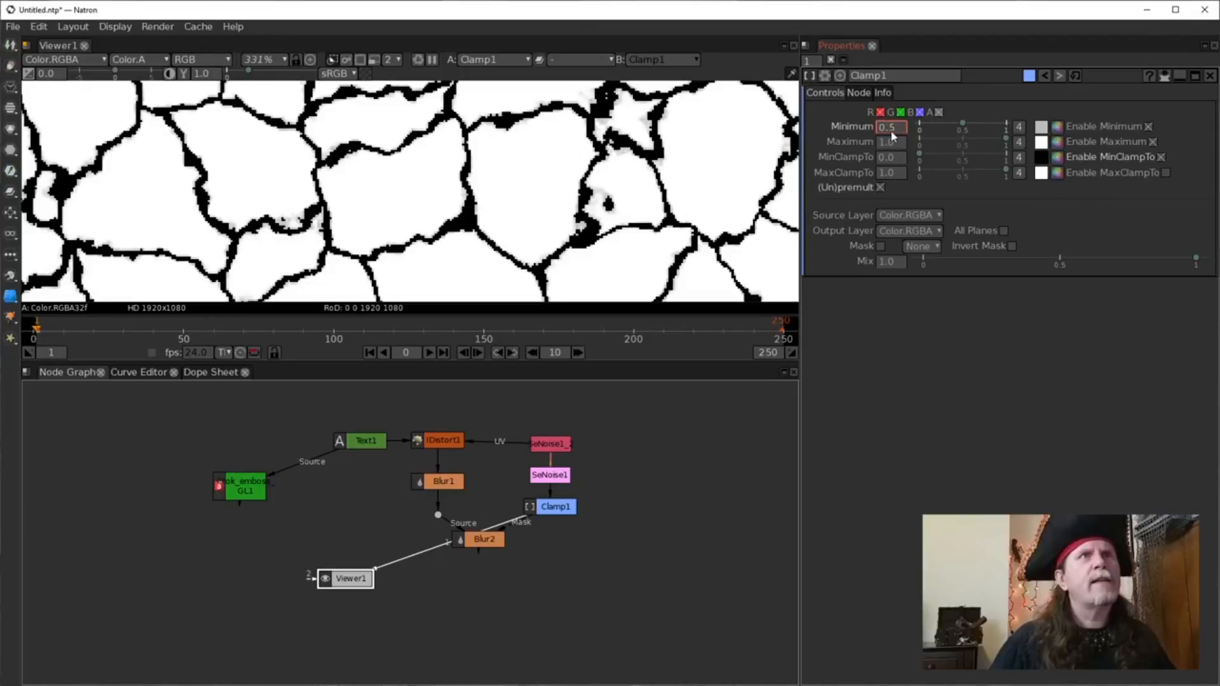
text(0.1)
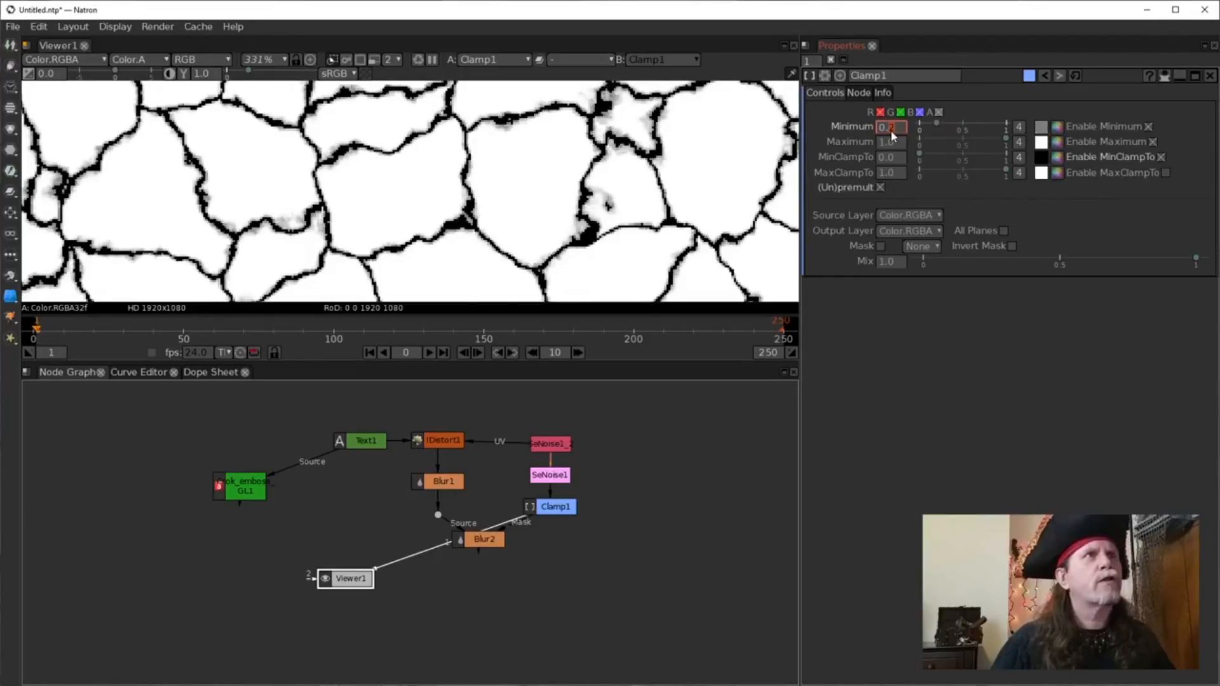
scroll(890, 129, up, 2)
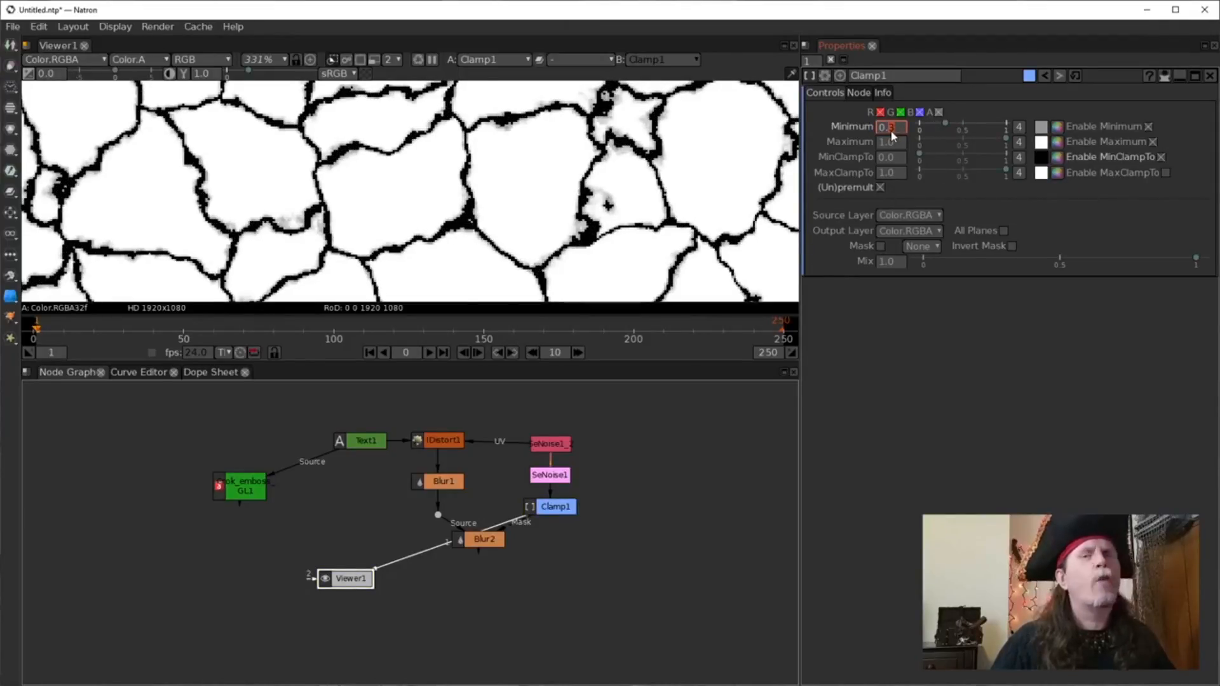
scroll(891, 134, up, 1)
scroll(891, 134, down, 1)
scroll(890, 130, up, 1)
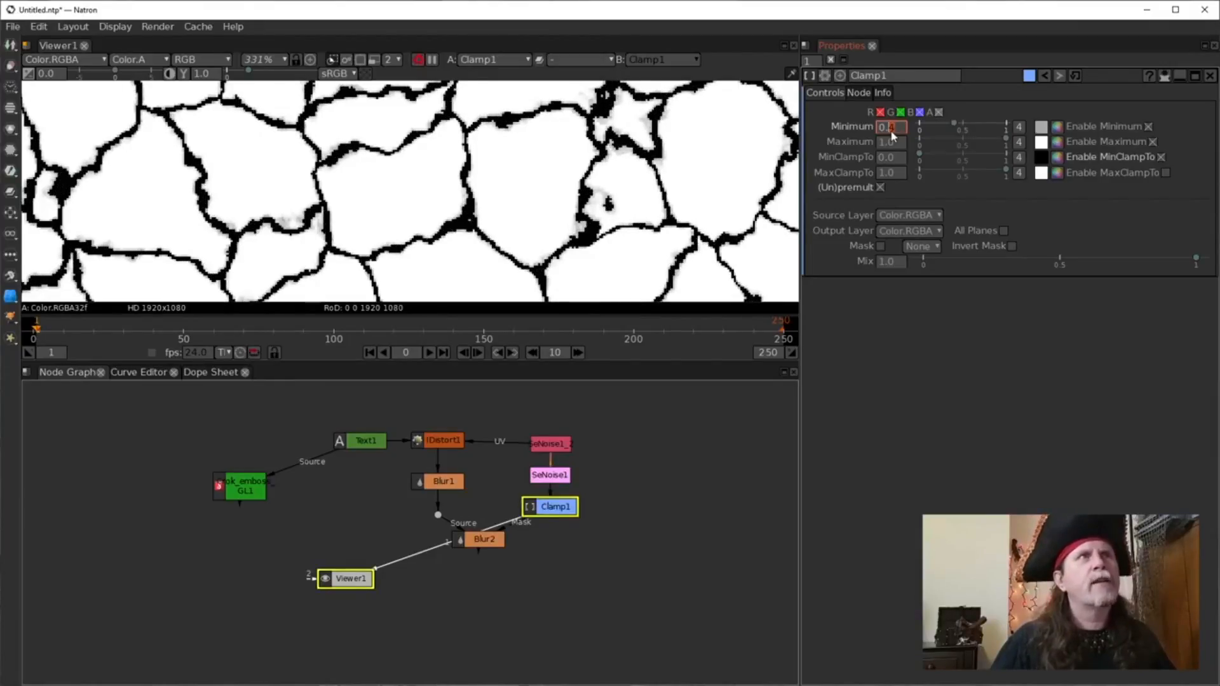
scroll(892, 134, up, 1)
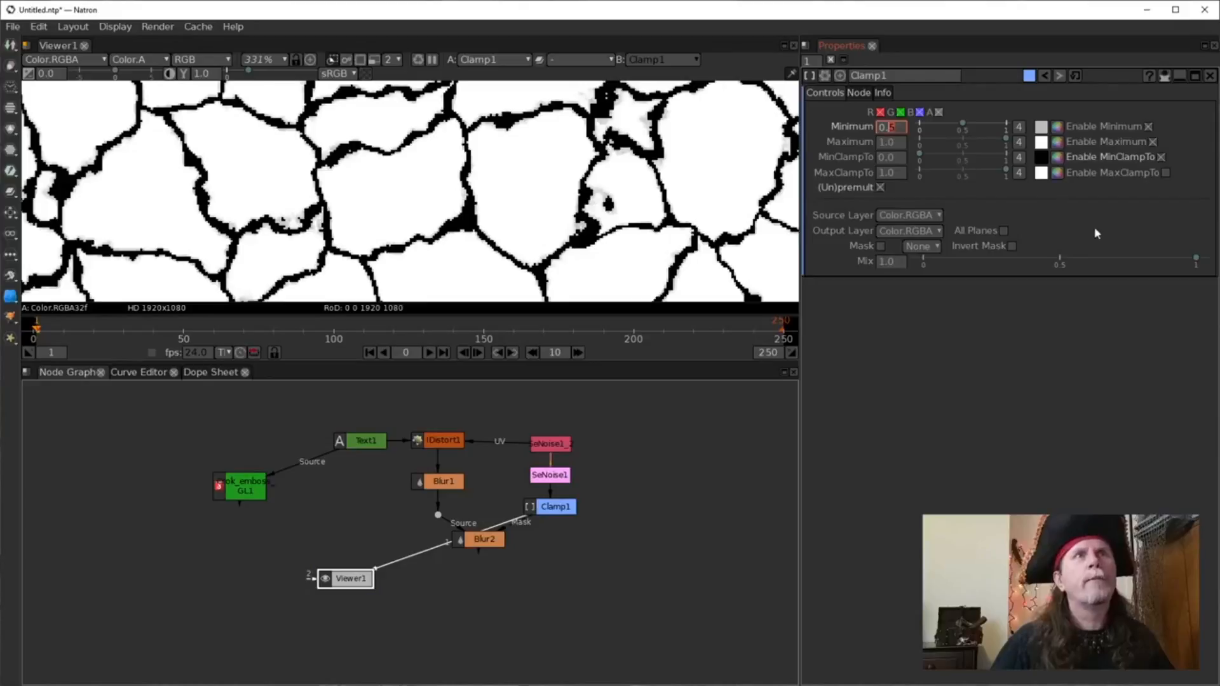
click(1166, 173)
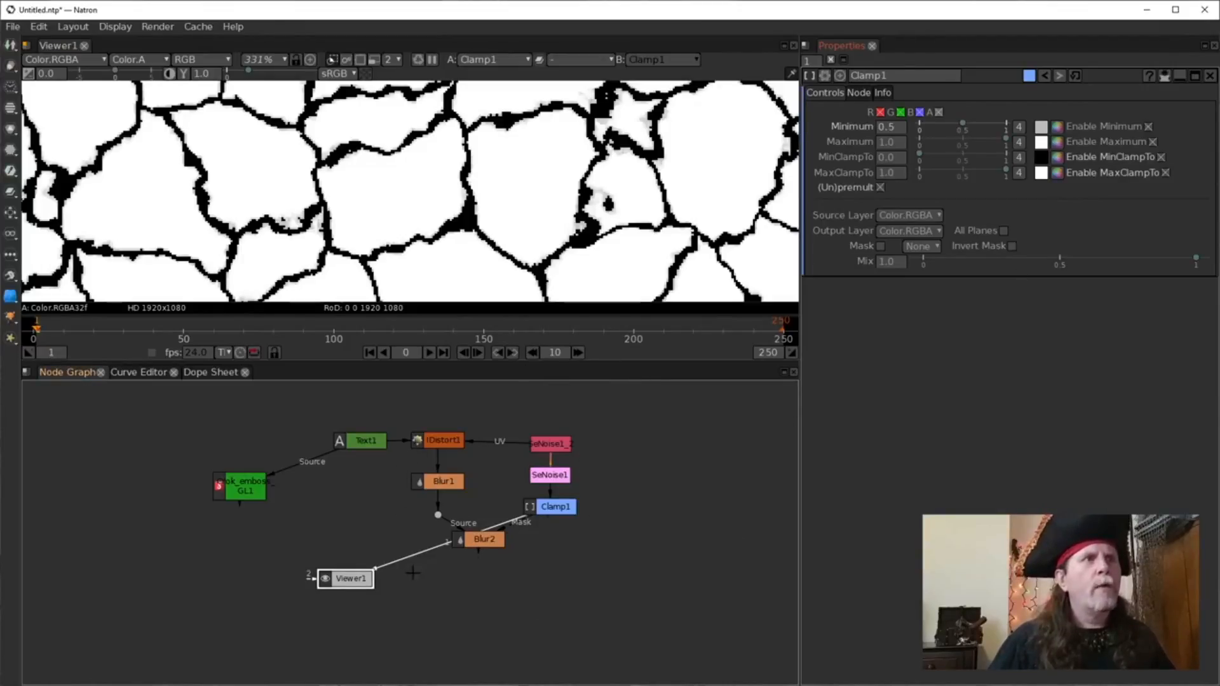
Show Blur2's output in Viewer1 and scroll Clamp1's Minimum down to 0.2.
click(436, 548)
drag(436, 549, 474, 540)
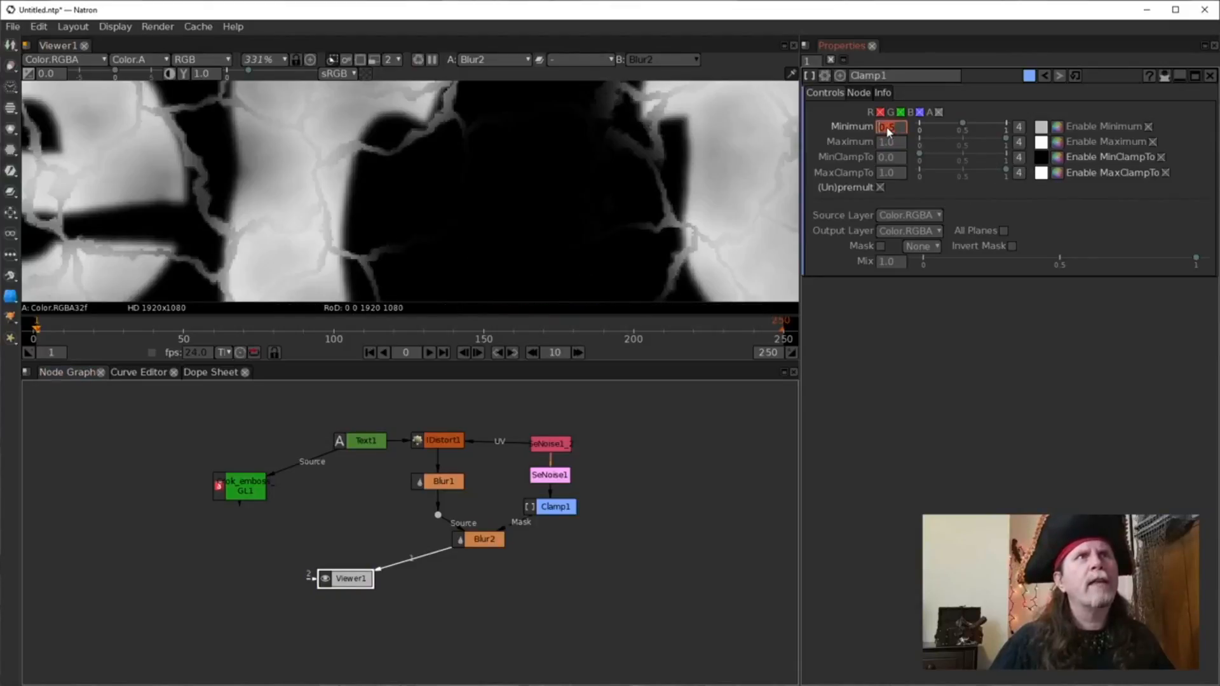
scroll(891, 133, down, 6)
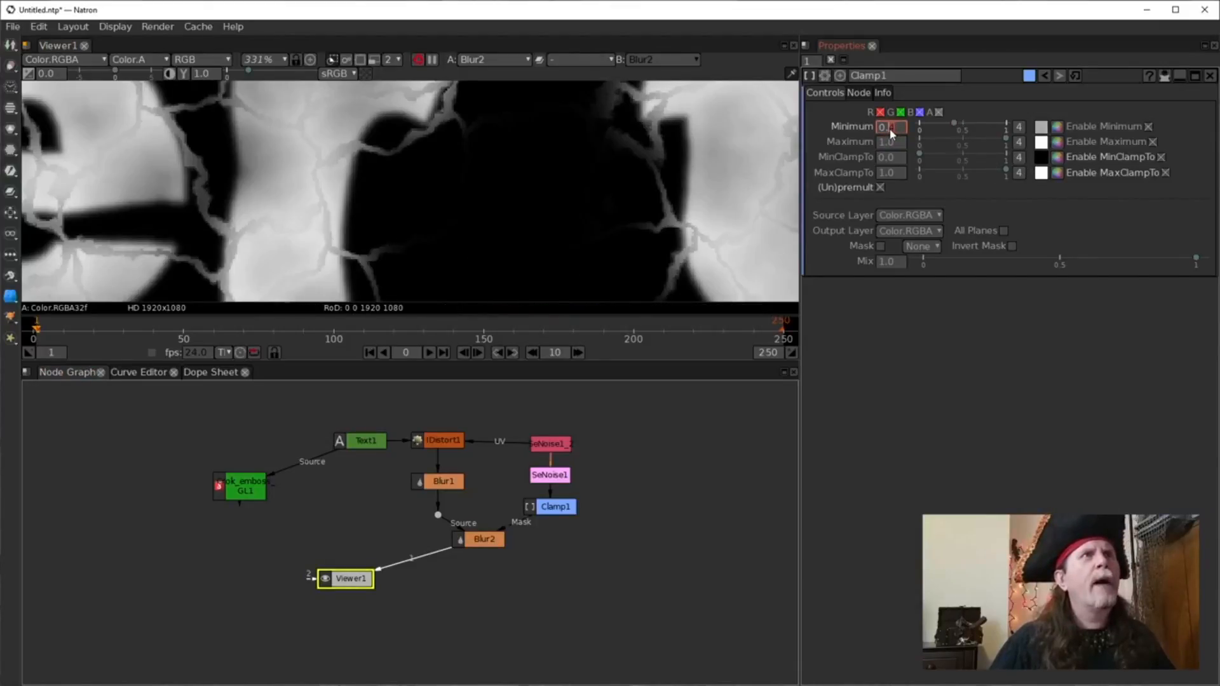
scroll(892, 134, up, 9)
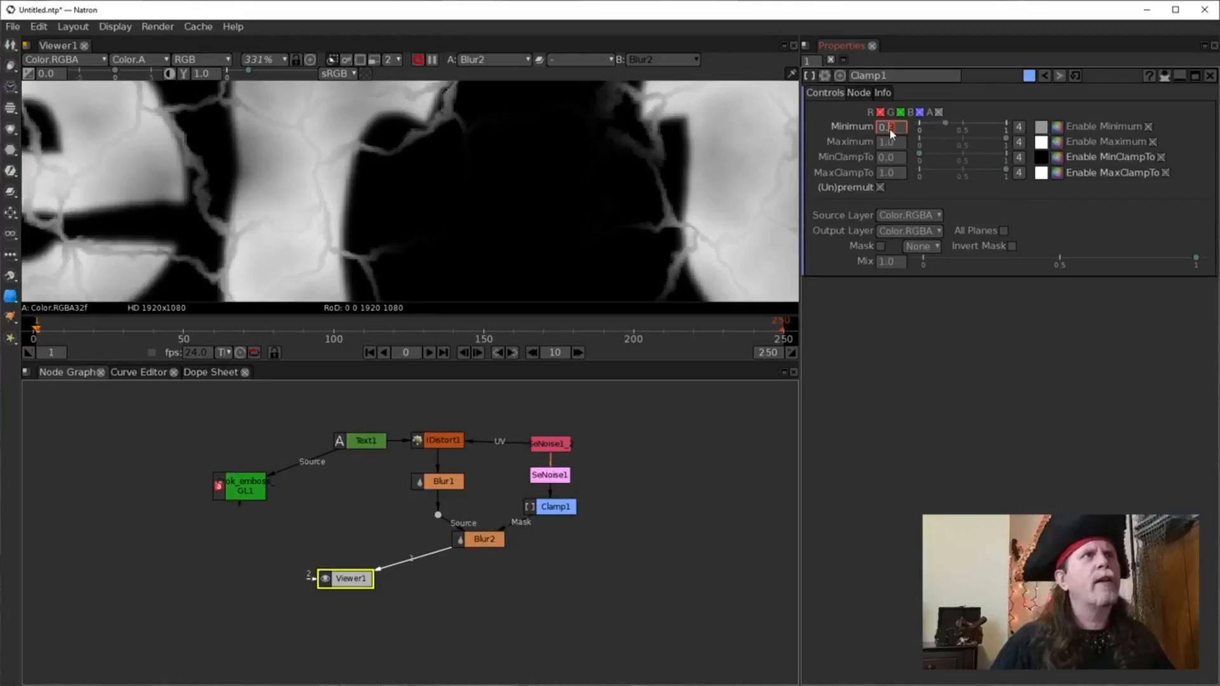
scroll(891, 132, up, 2)
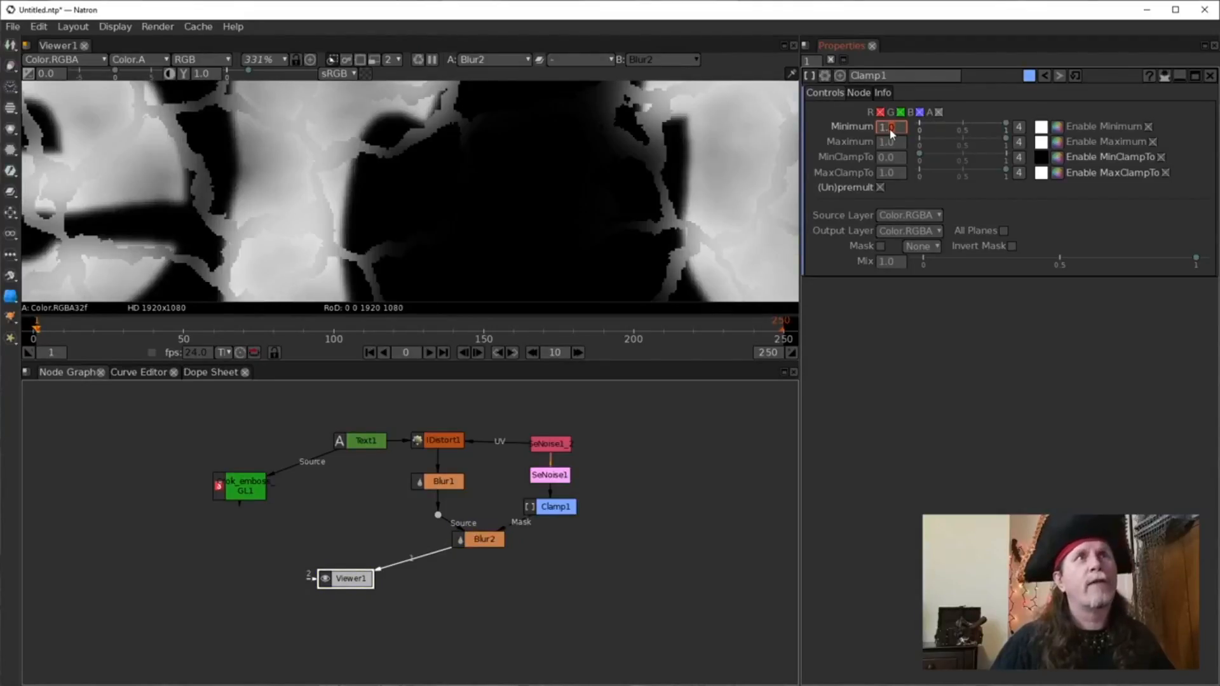
scroll(890, 130, down, 3)
scroll(892, 131, down, 2)
scroll(891, 131, down, 1)
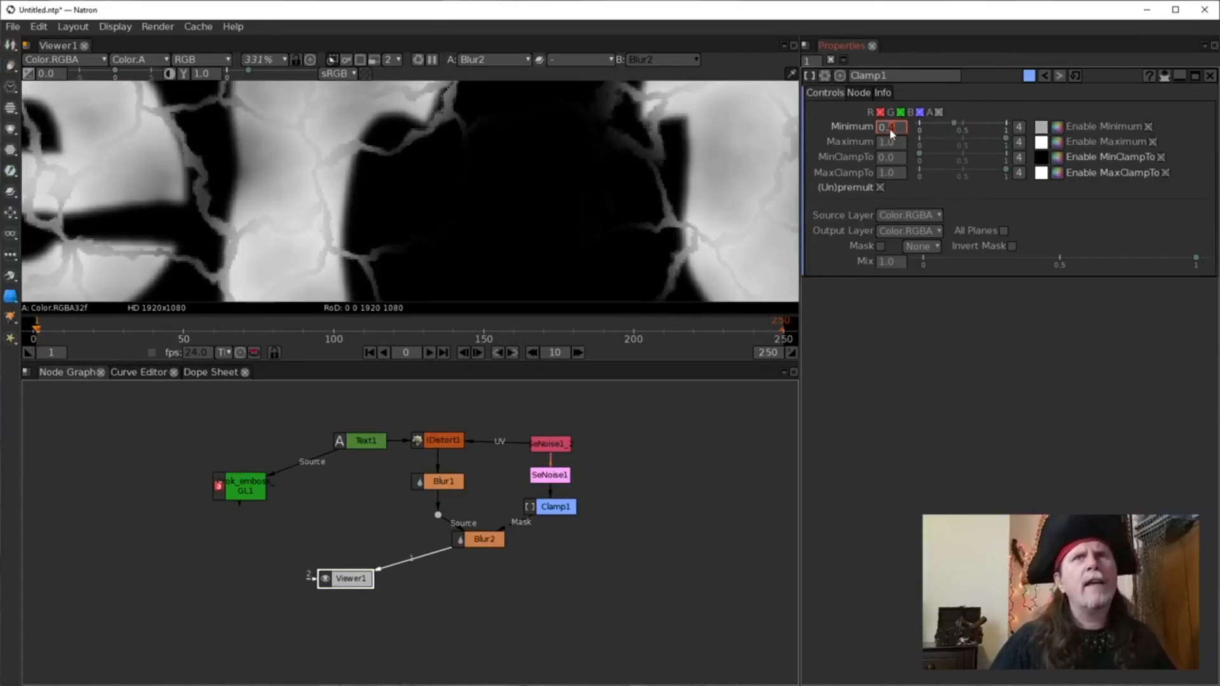
scroll(889, 129, down, 1)
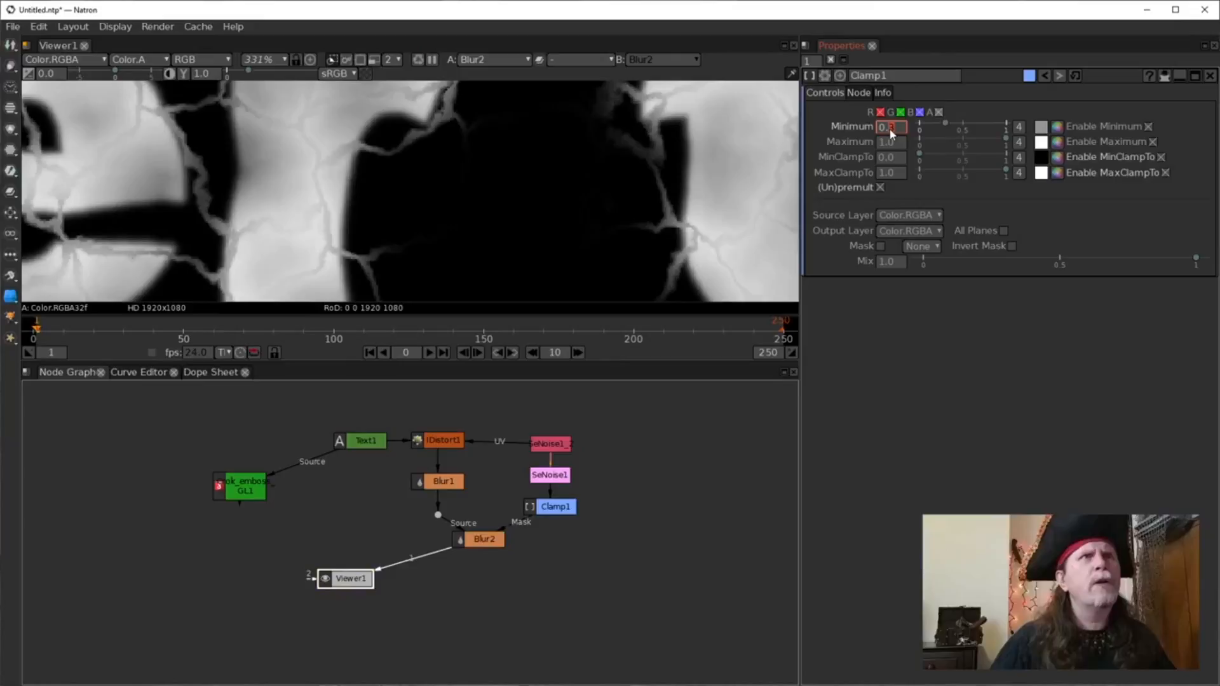
scroll(893, 133, down, 1)
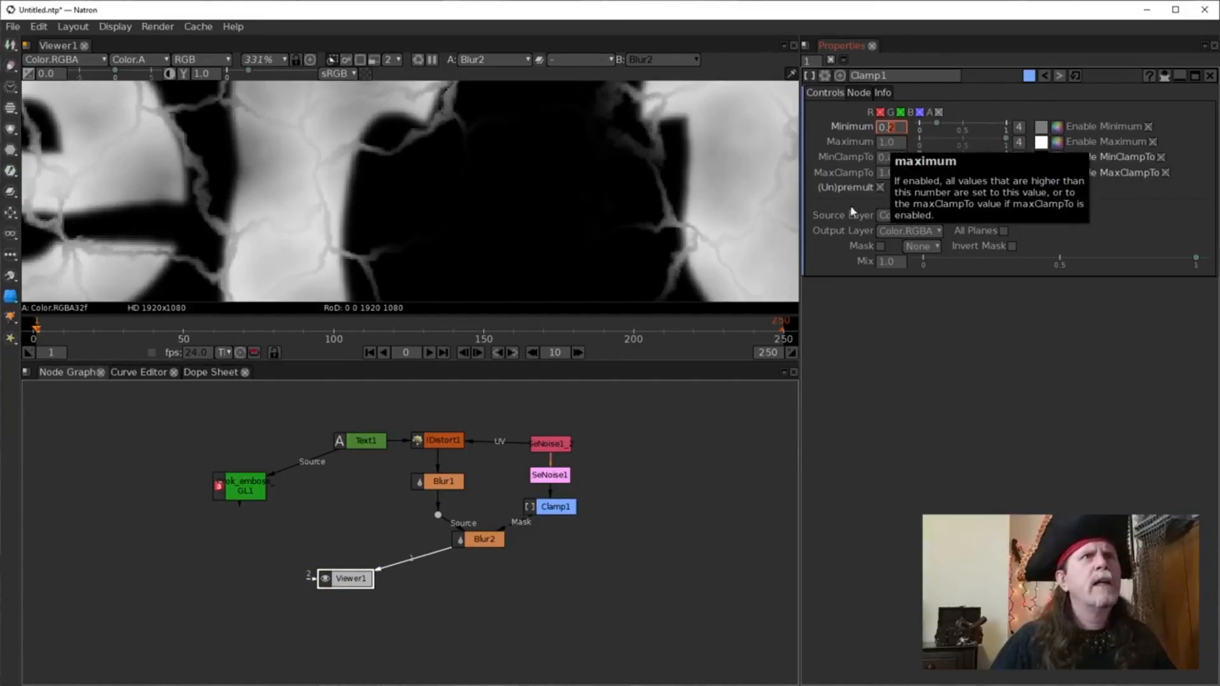
Disable Clamp1 with D to compare the result, then move Blur2 down and left.
click(554, 507)
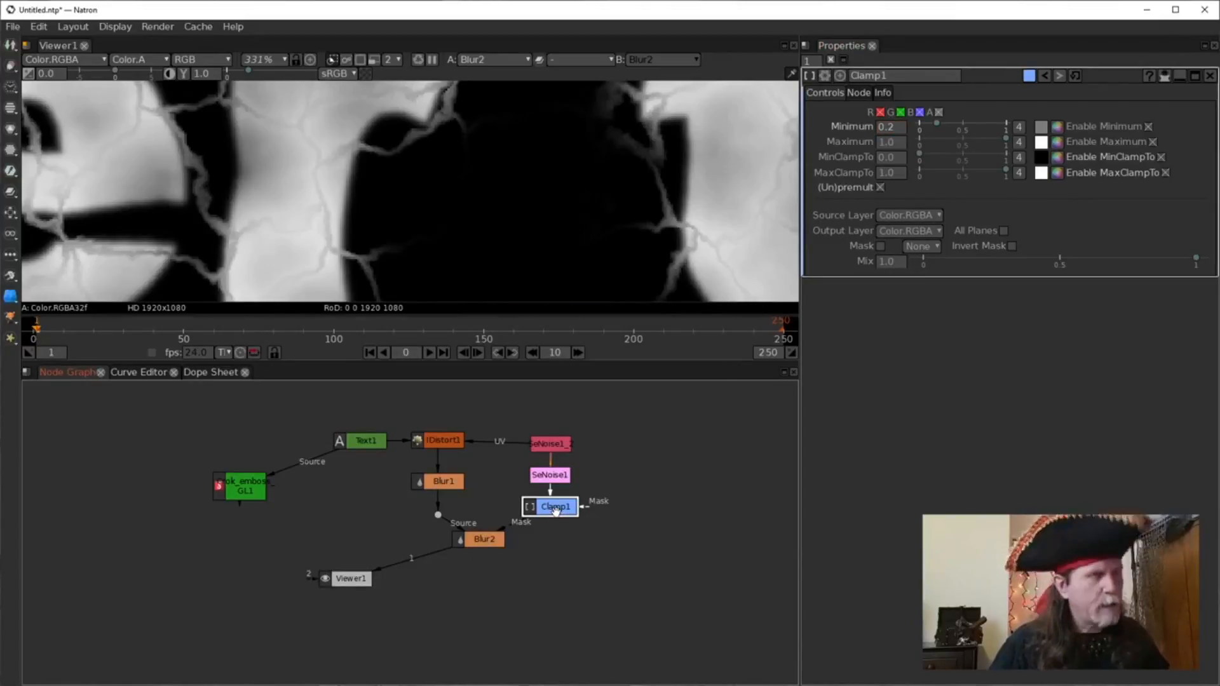
key(d)
key(d)
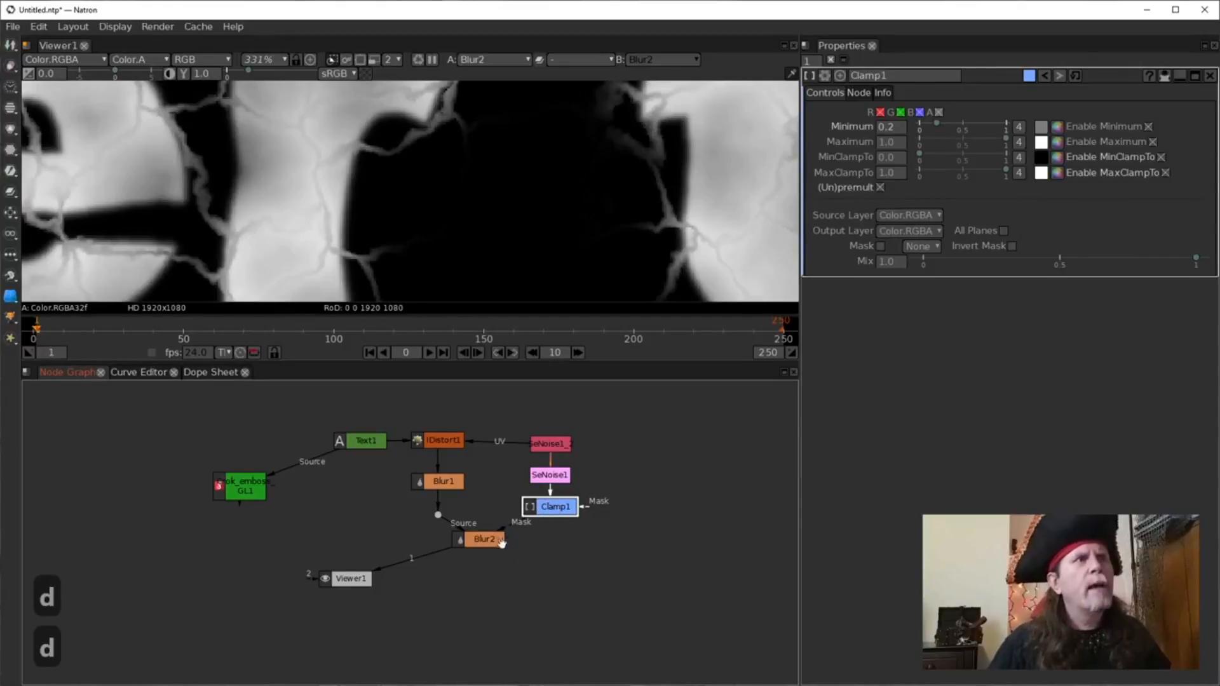
drag(501, 540, 473, 546)
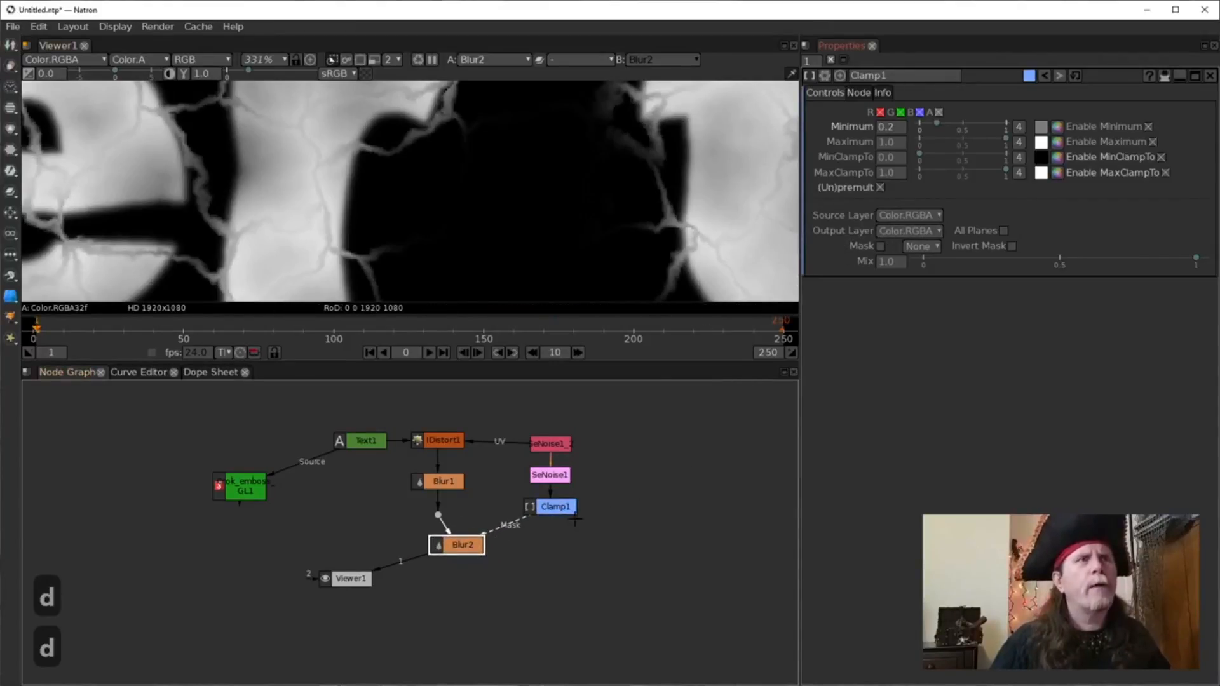
Insert an ErodeSmooth node after Clamp1 from the 'ero' node search.
click(553, 507)
key(Tab)
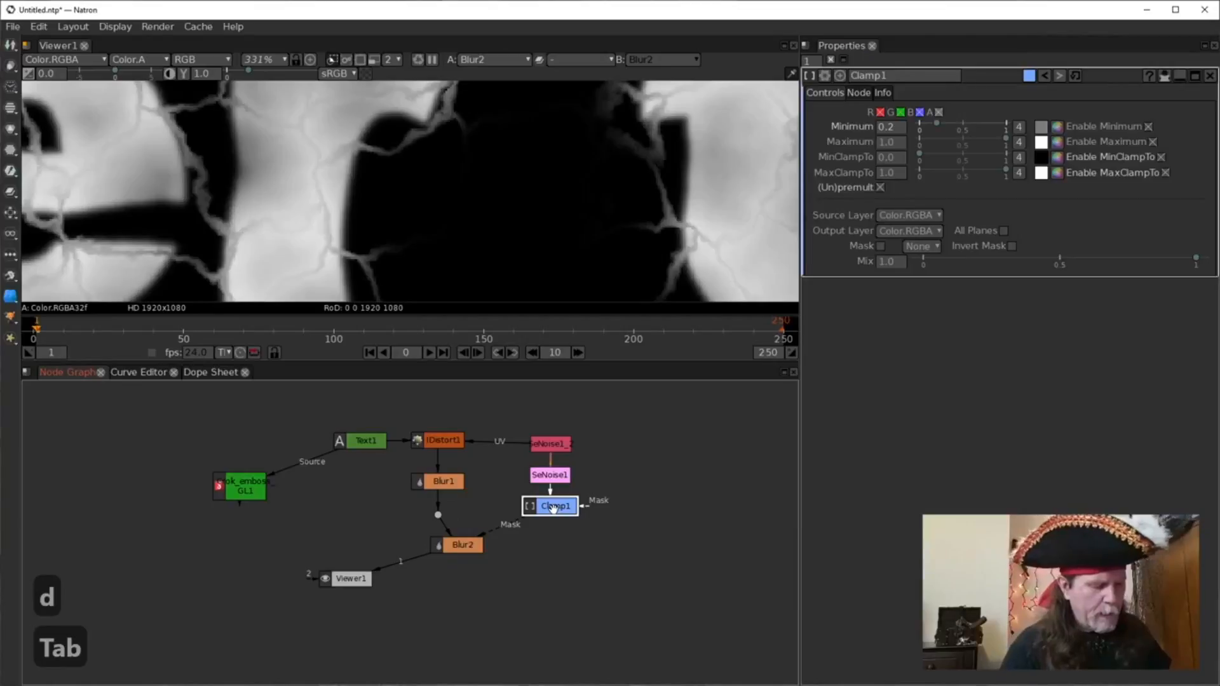
text(e)
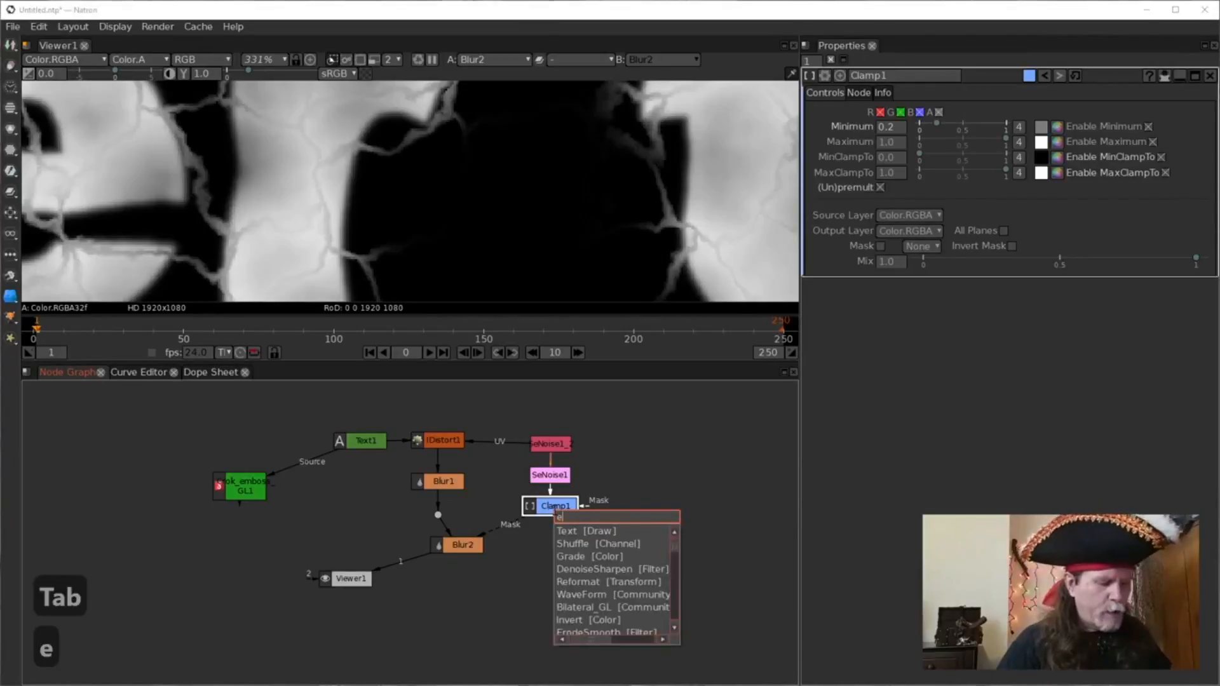
text(ro)
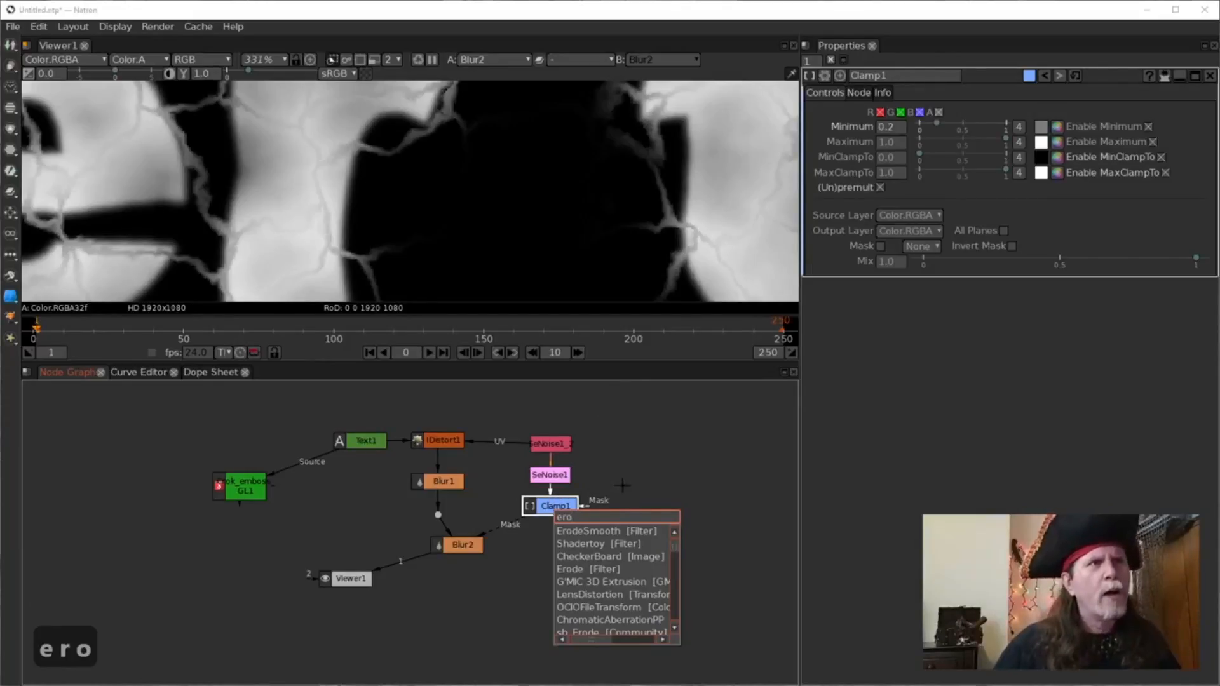
click(616, 531)
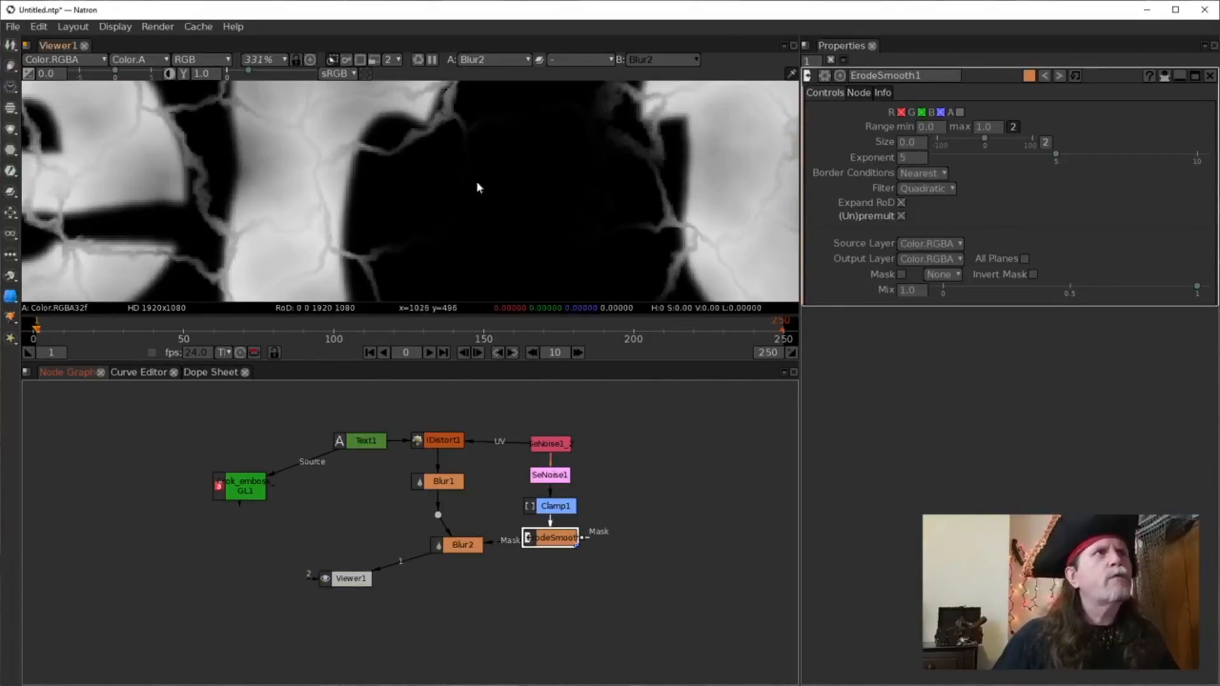
Open Clamp1's settings, level ErodeSmooth1 with Blur2 and bypass it for comparison.
double_click(556, 510)
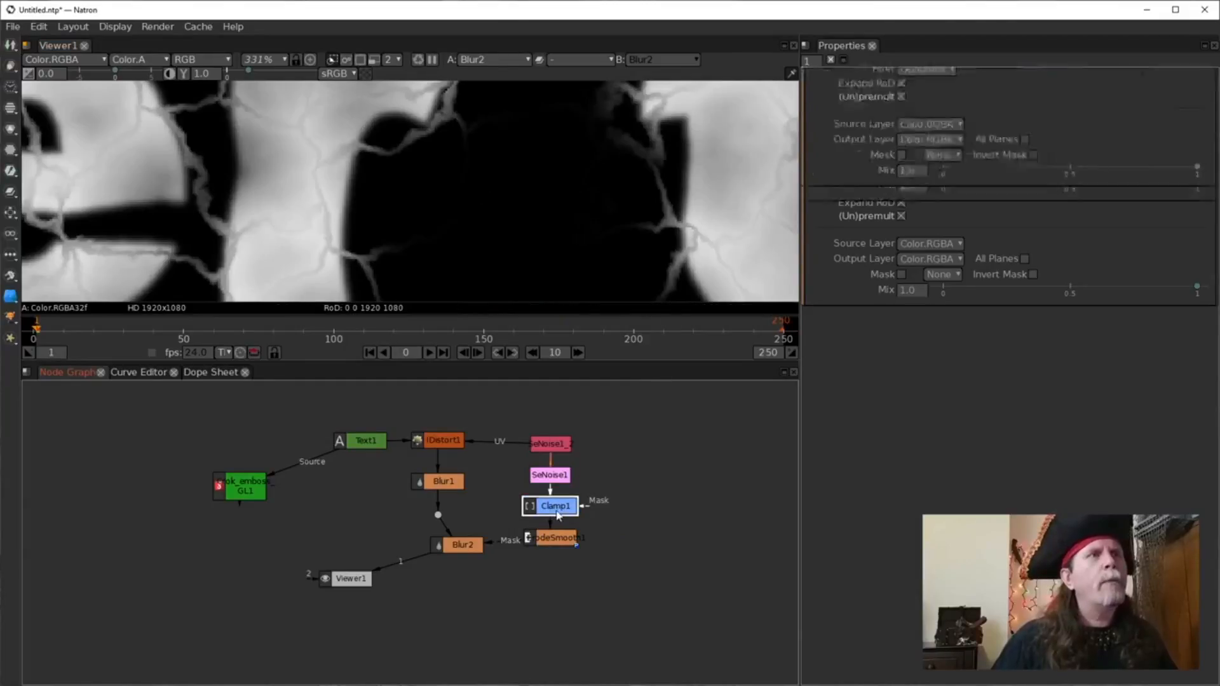
drag(554, 538, 555, 543)
key(d)
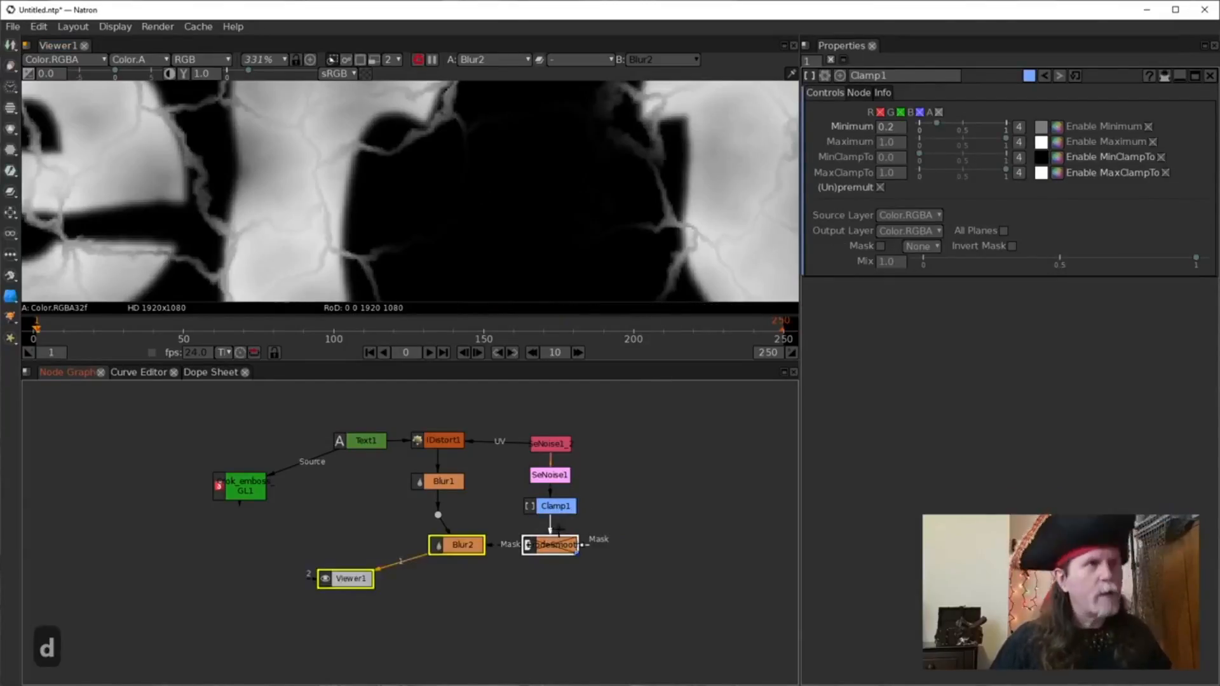
Scroll Clamp1's Minimum up from 0.2 to 0.7.
click(556, 509)
click(890, 127)
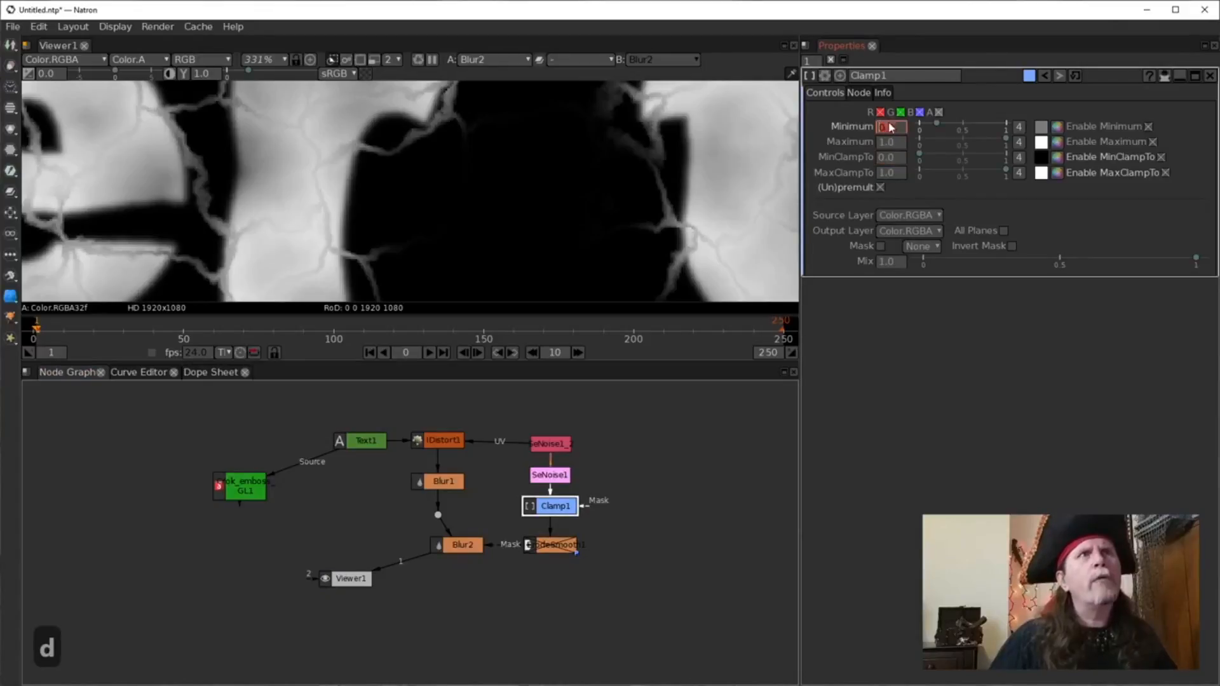
scroll(887, 133, up, 3)
scroll(887, 130, up, 1)
scroll(887, 130, up, 1)
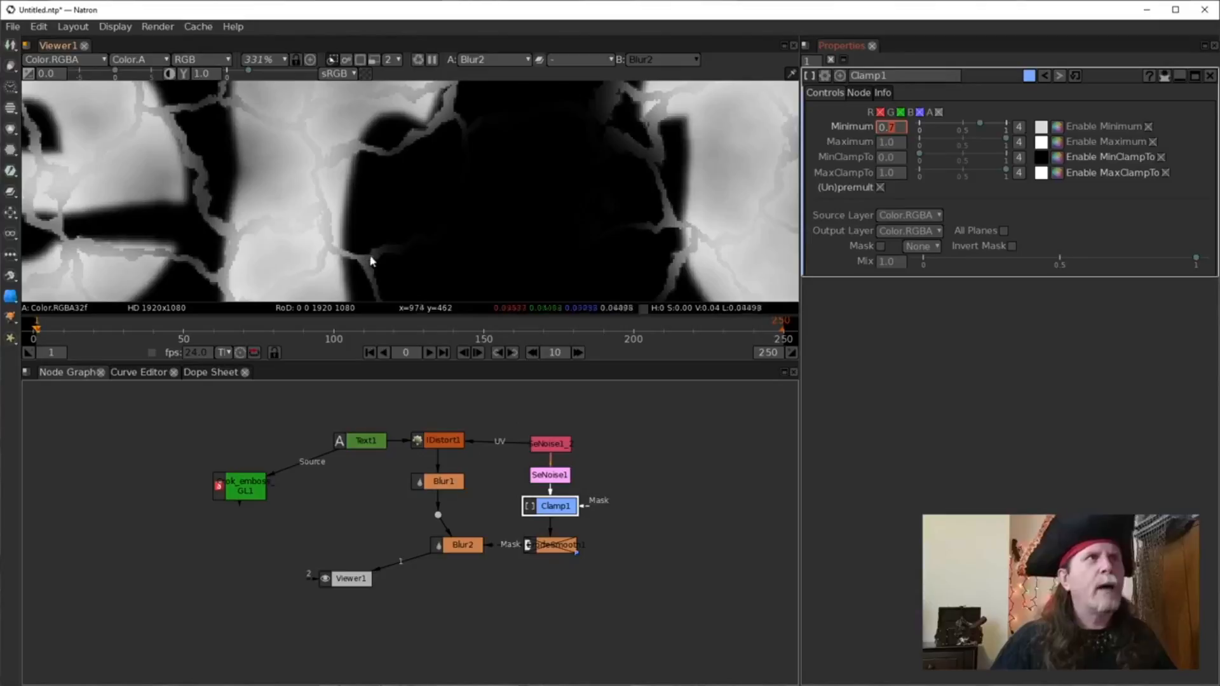
Re-enable ErodeSmooth1 and open its settings.
click(553, 552)
key(d)
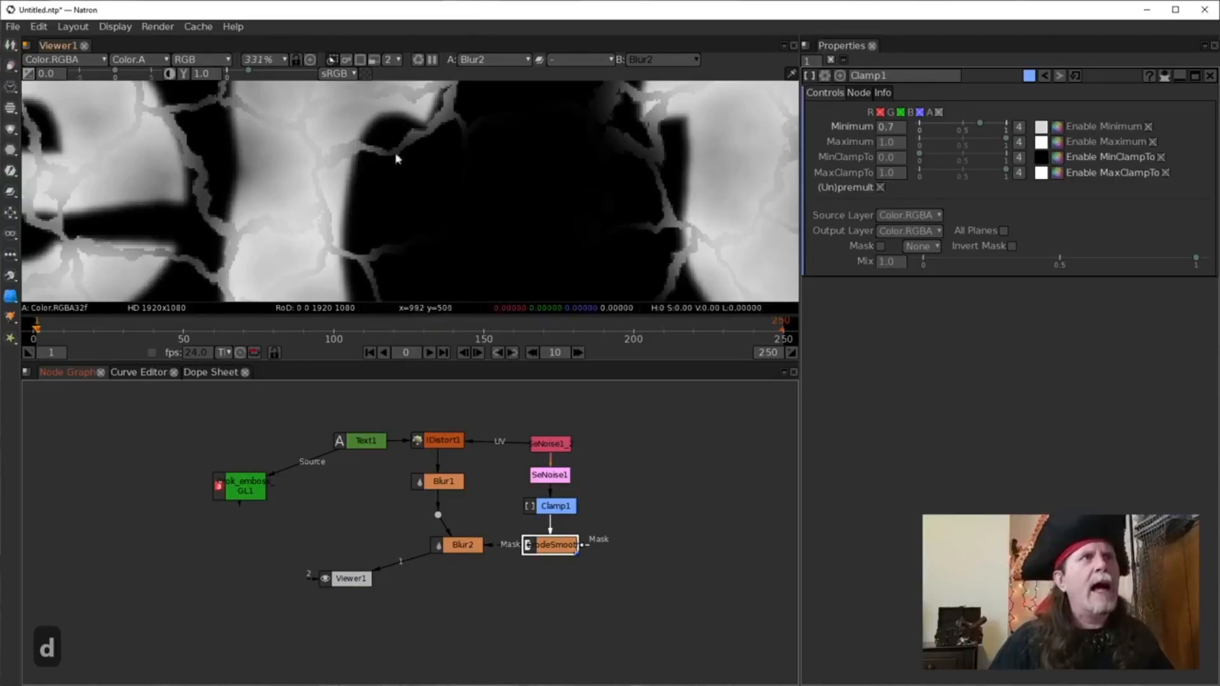
double_click(554, 548)
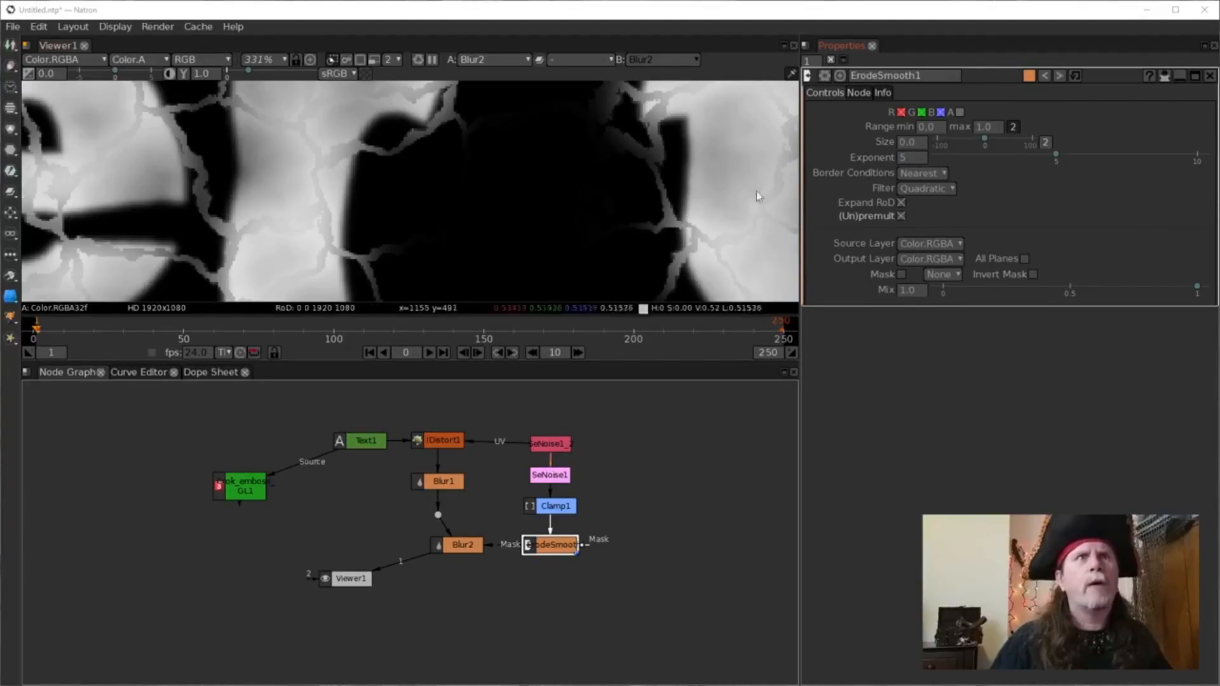
Give ErodeSmooth1 Size 3 and Exponent 2, after briefly trying Exponent 3.
click(921, 155)
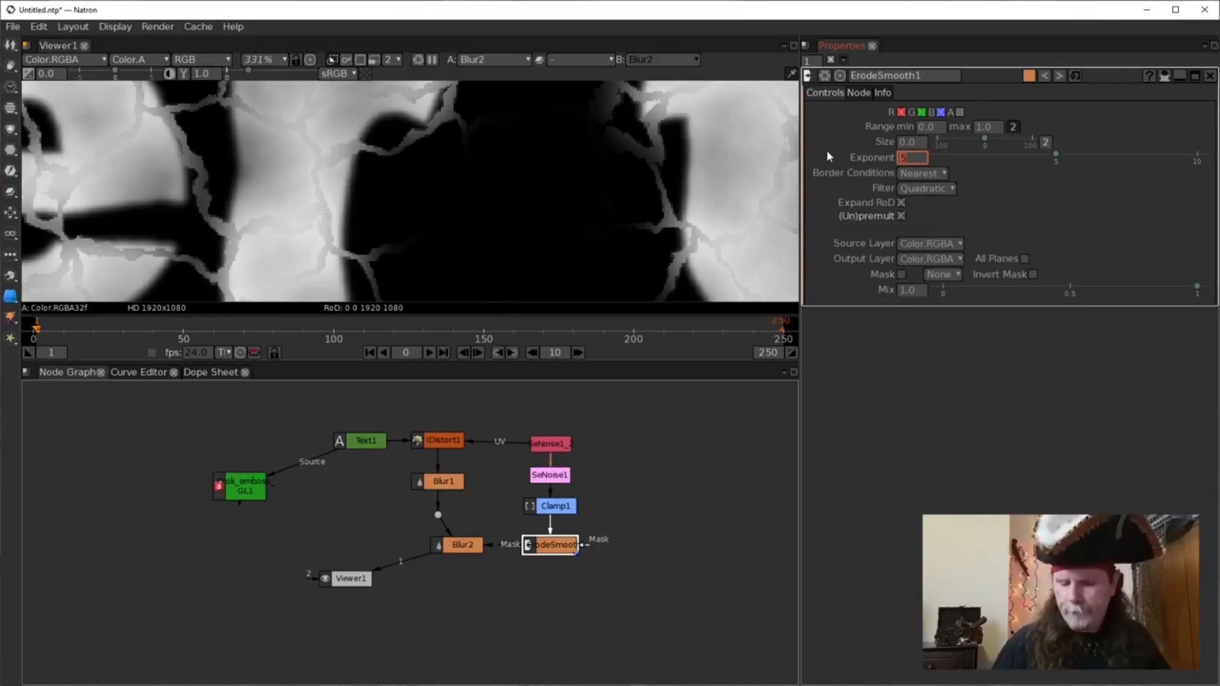
text(3)
key(Return)
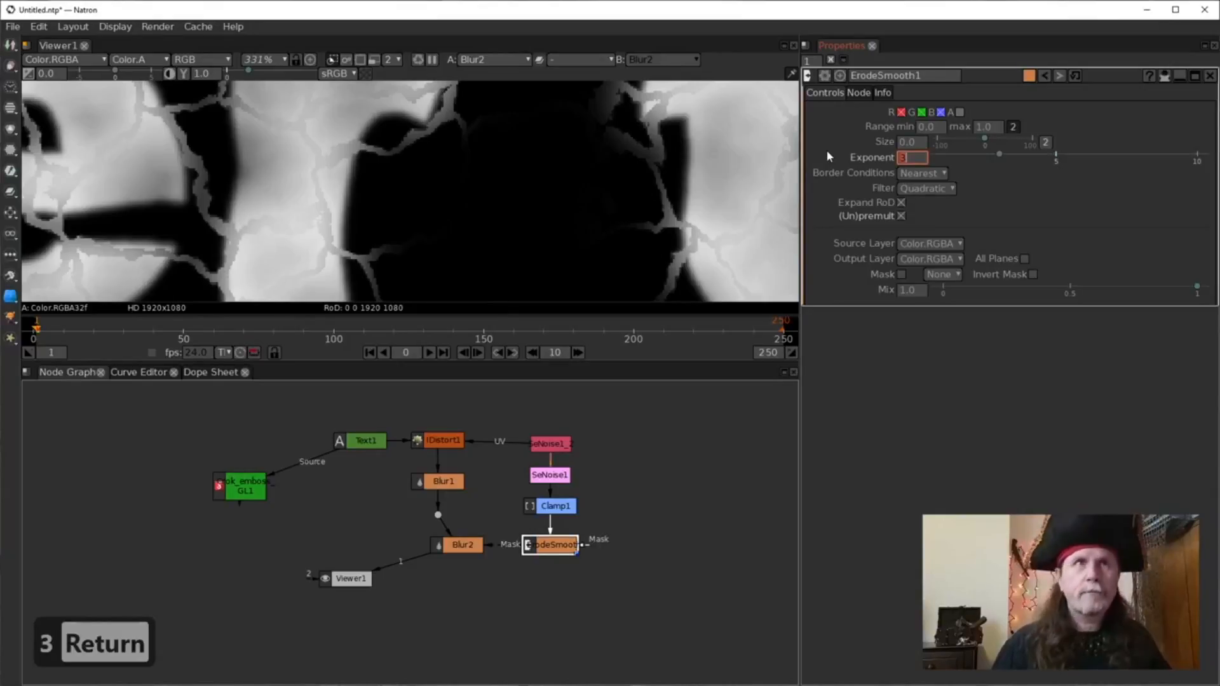
click(912, 141)
text(3)
key(Return)
click(912, 158)
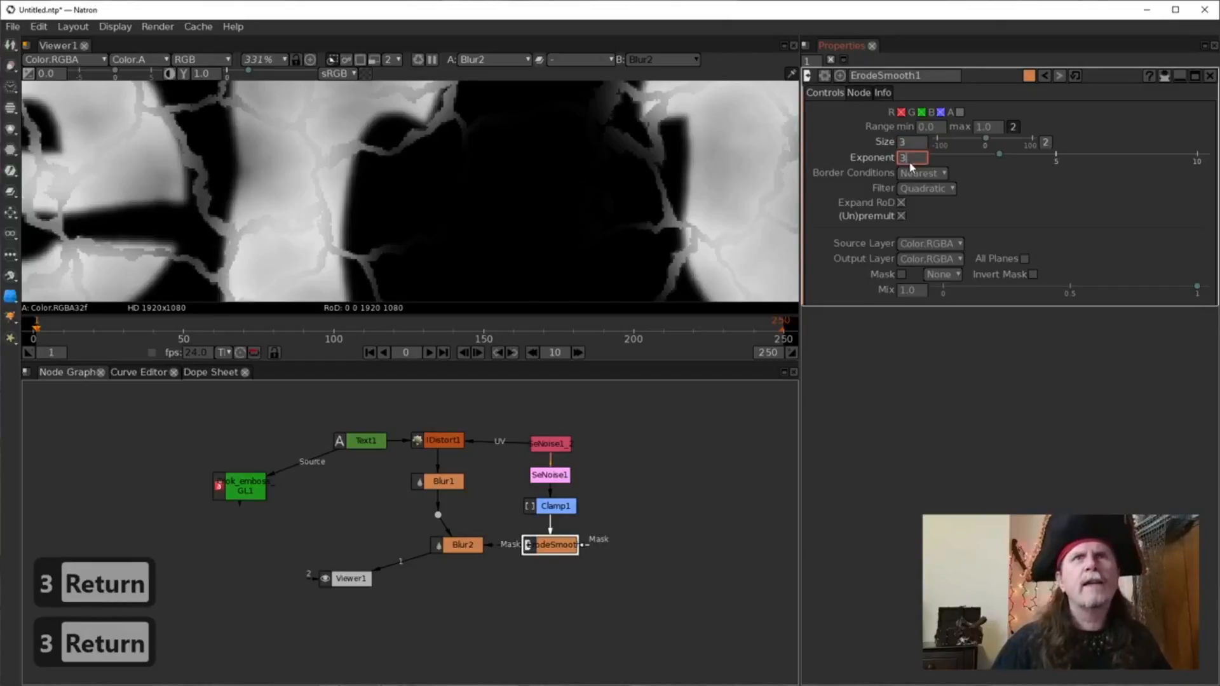
text(2)
key(Return)
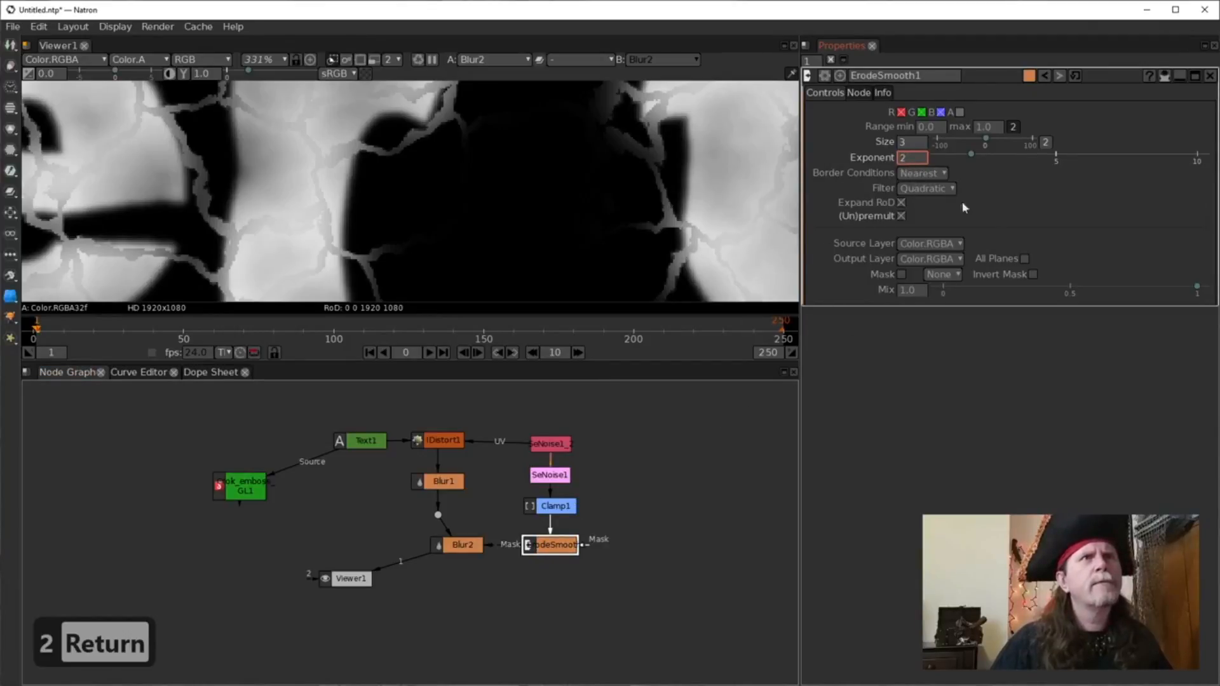
click(959, 112)
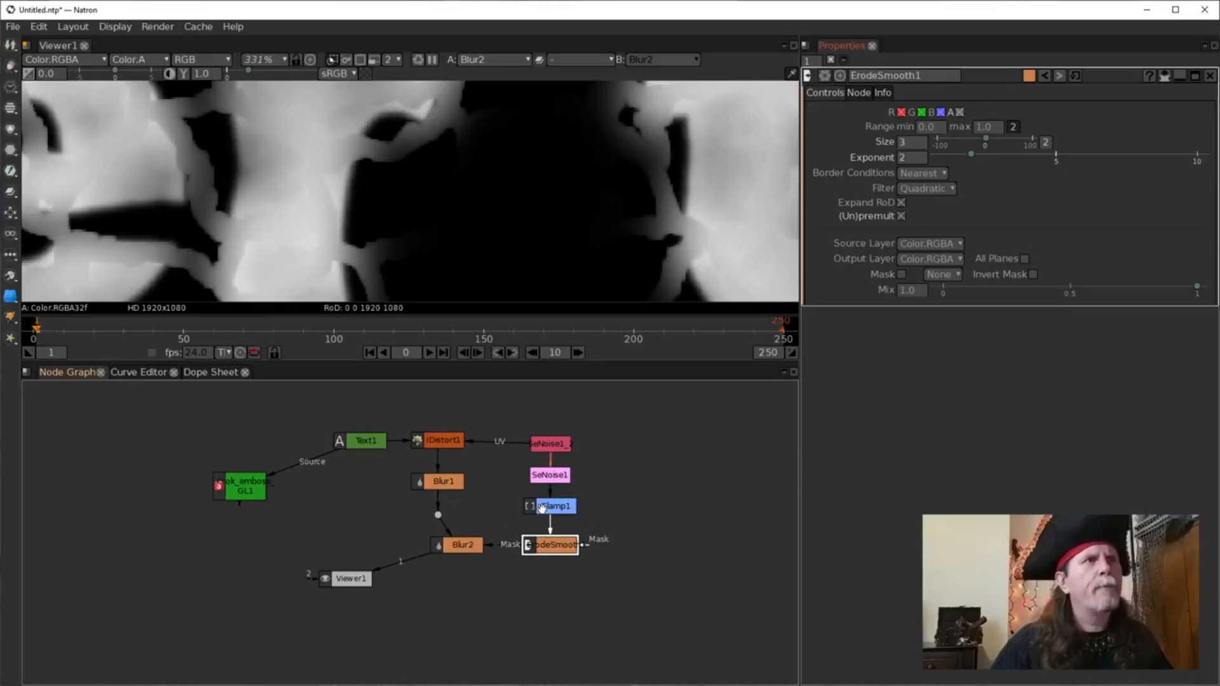
click(541, 506)
Drop Clamp1's Minimum from 0.7 to 0.1, then toggle Clamp1 and ErodeSmooth1 off and on to compare.
click(892, 127)
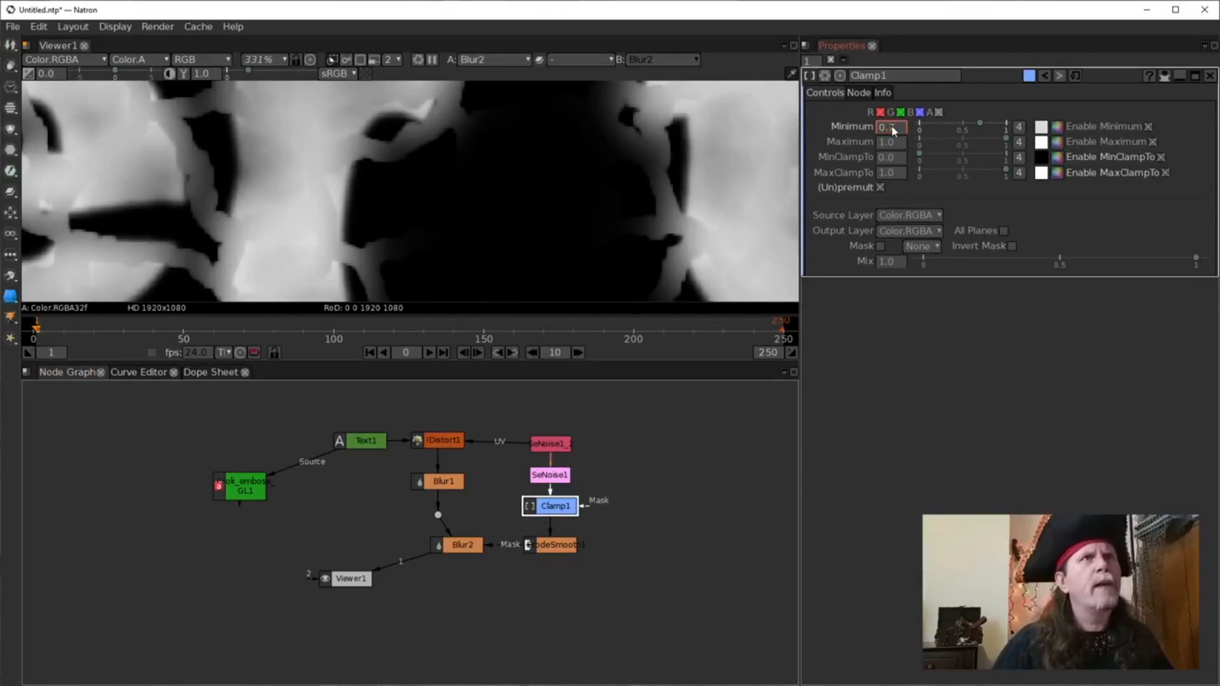
scroll(891, 132, down, 4)
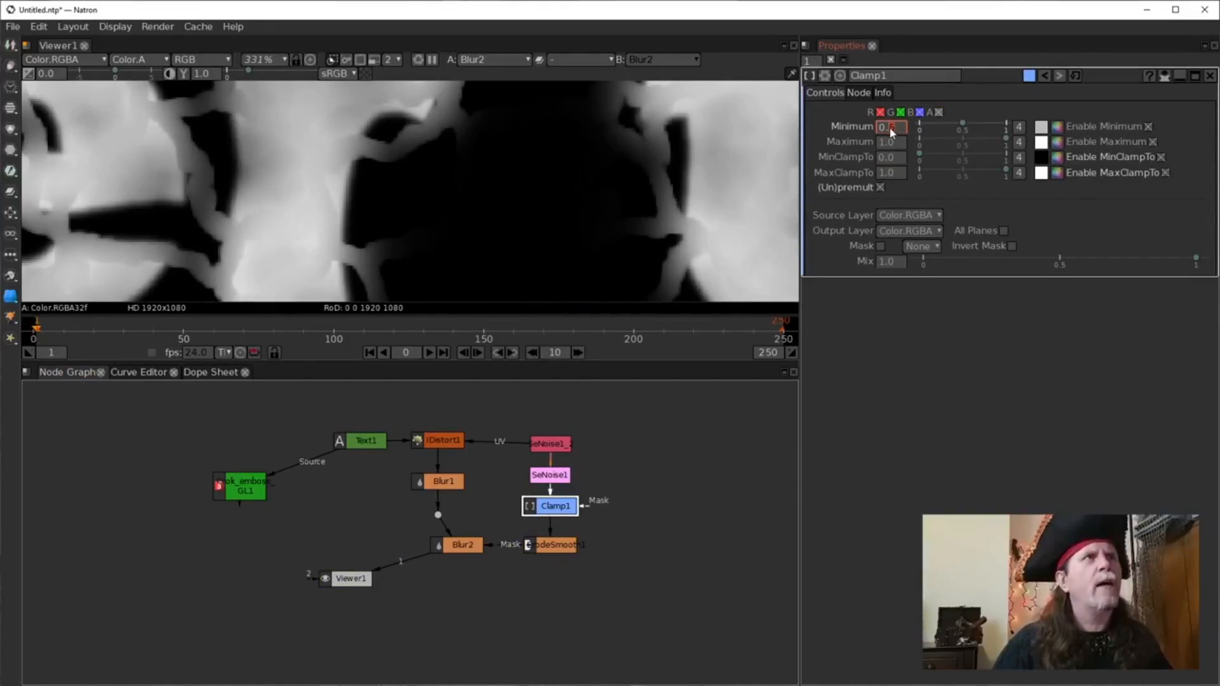
scroll(891, 132, down, 2)
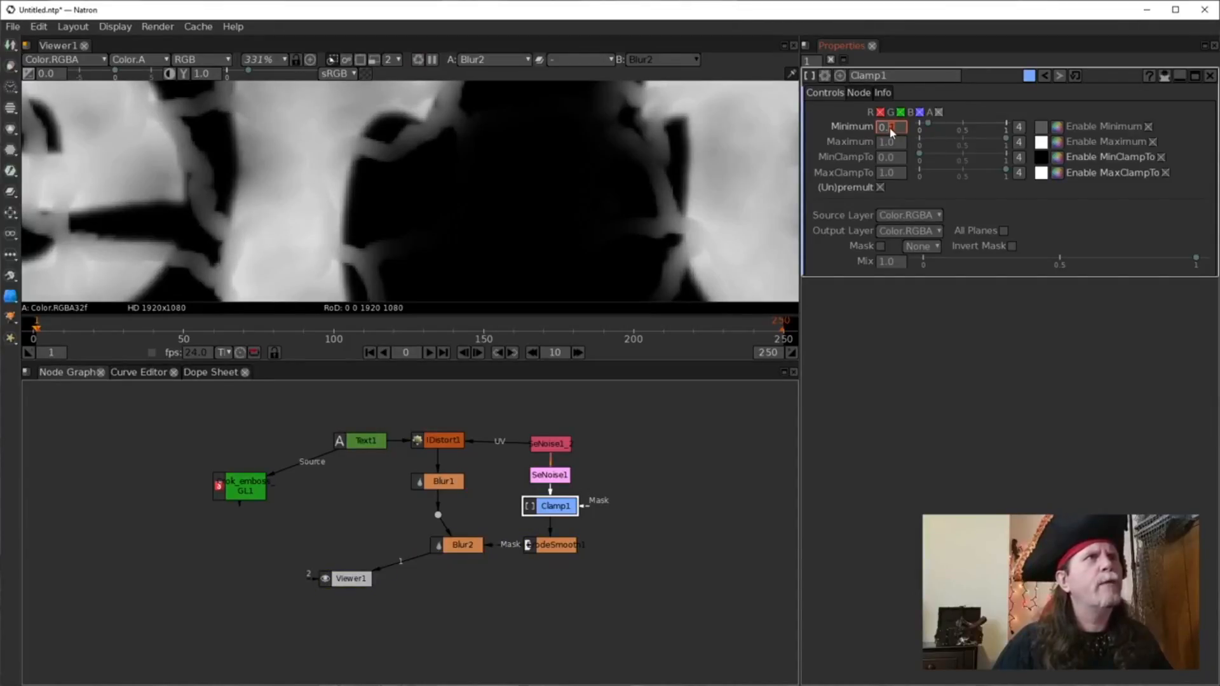
drag(629, 573, 495, 488)
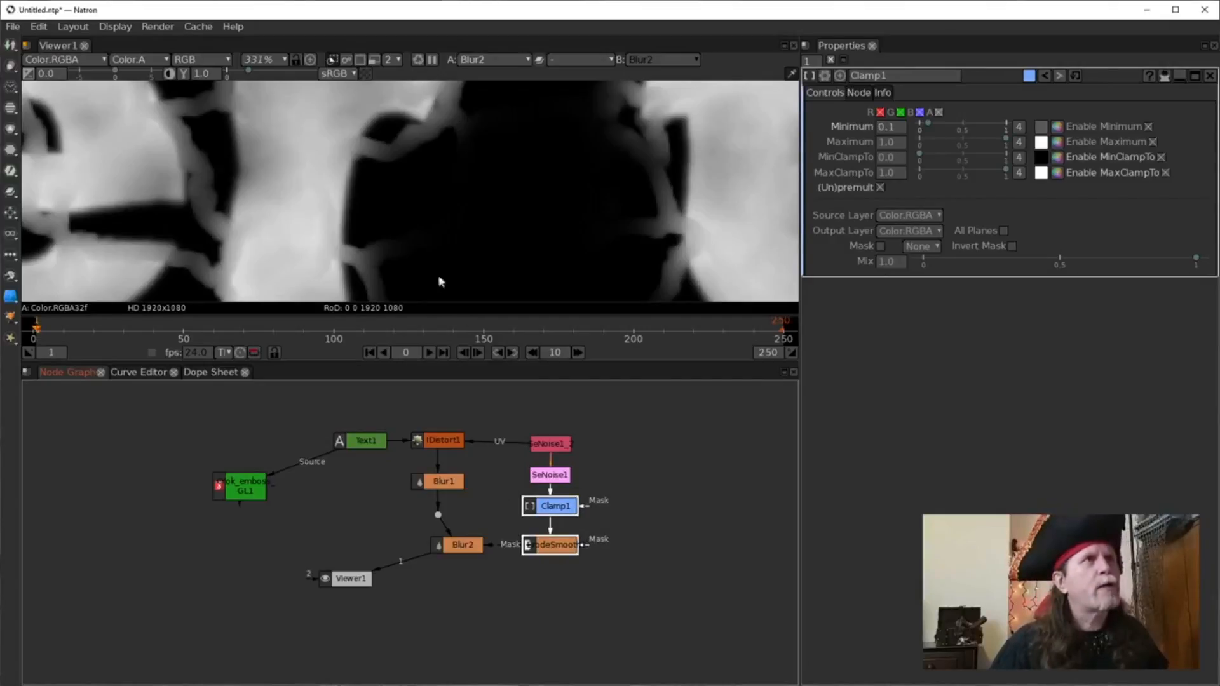
key(d)
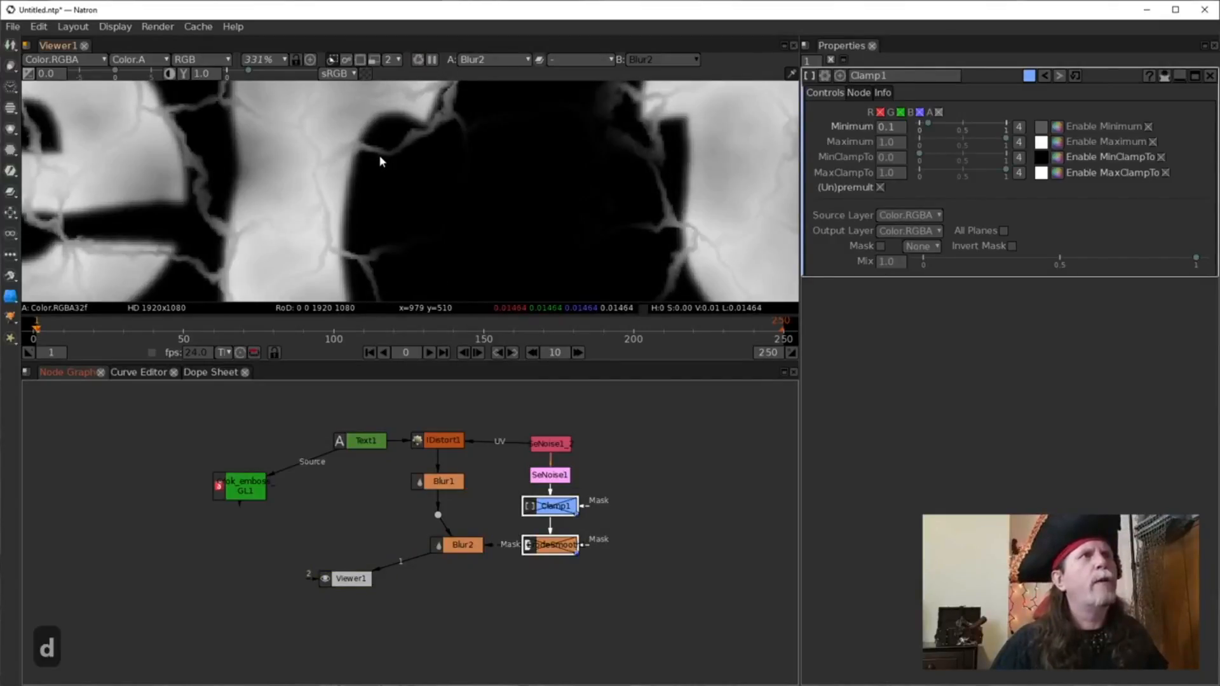
key(d)
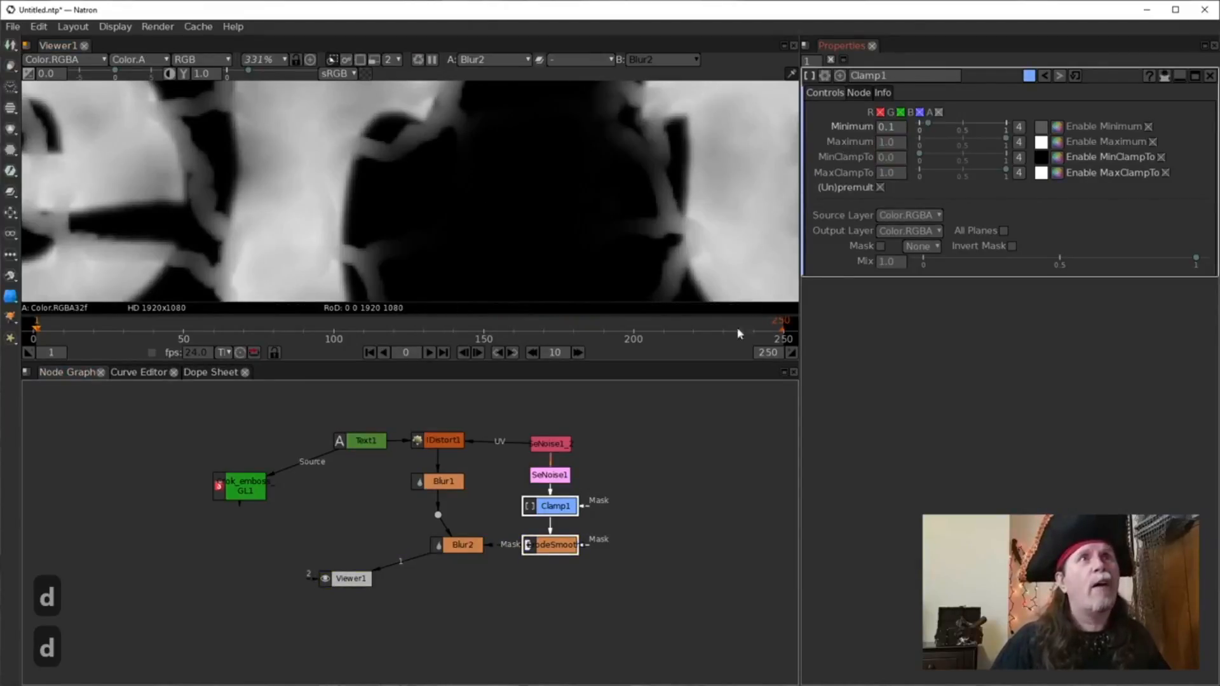
Scroll ErodeSmooth1's Size down to 1.5.
double_click(555, 545)
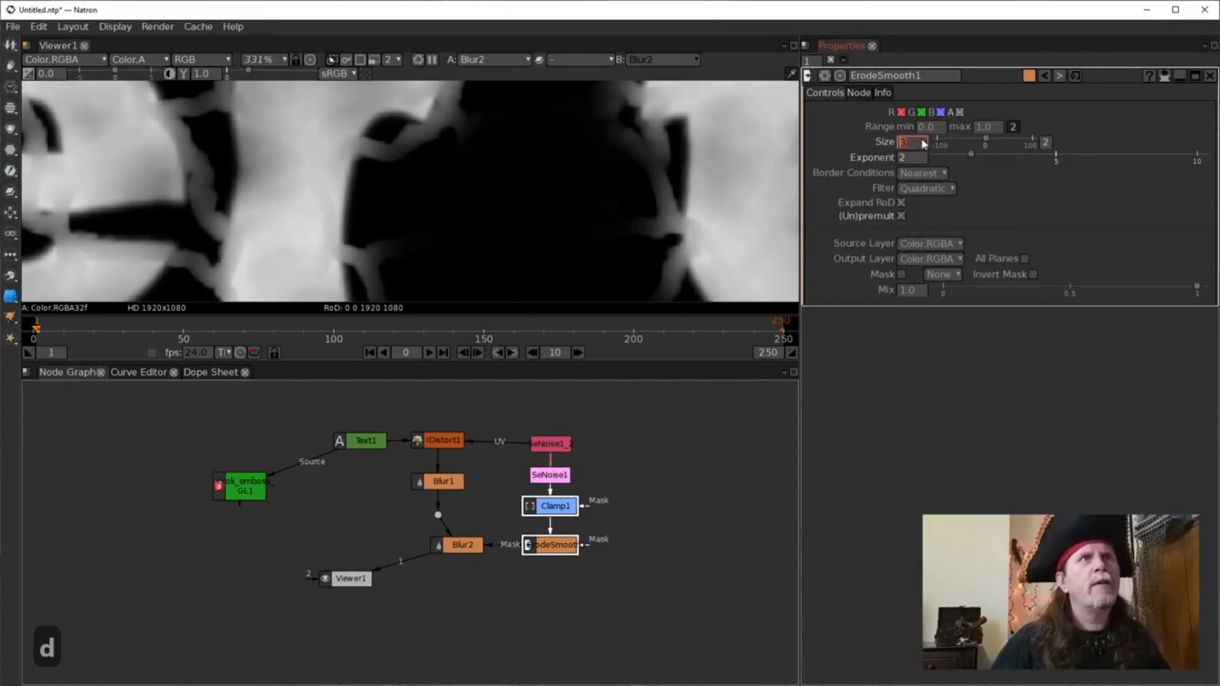
double_click(903, 147)
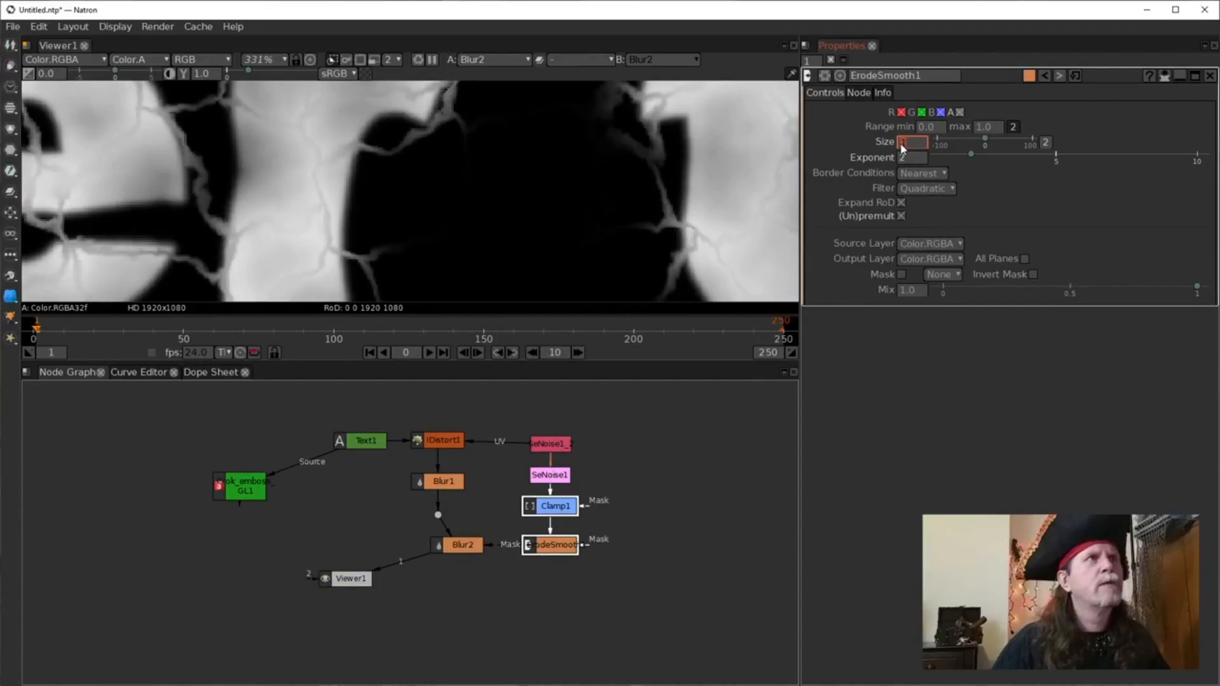
scroll(912, 148, down, 3)
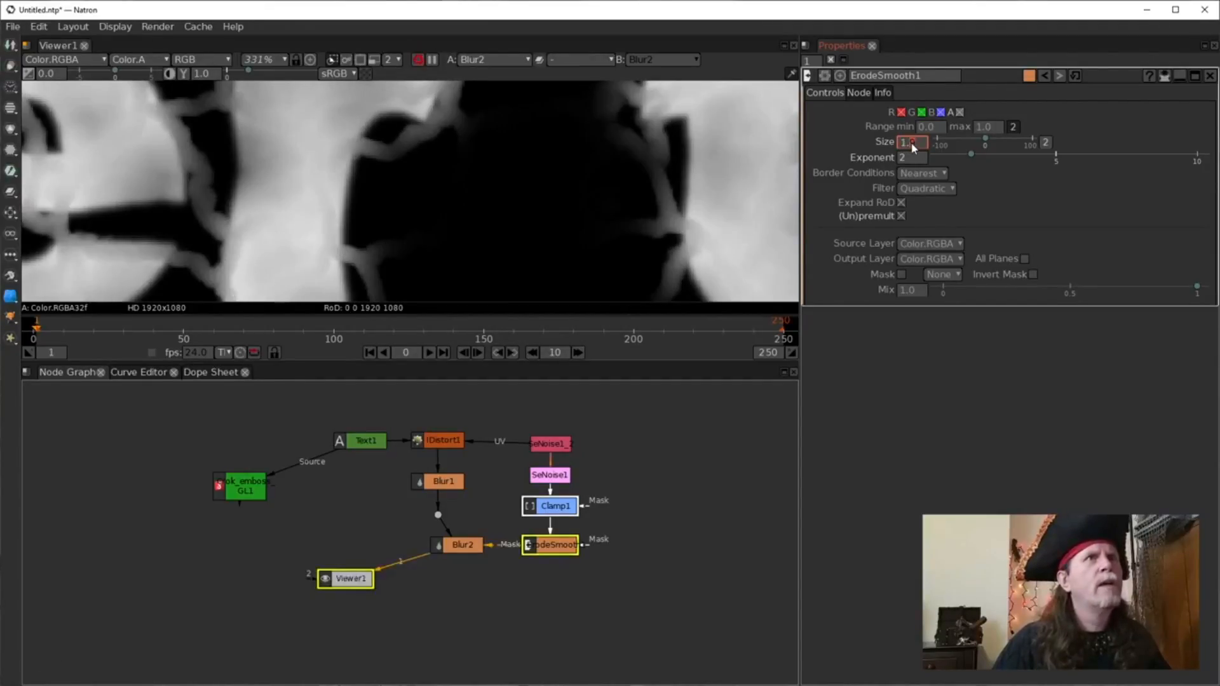
scroll(911, 148, down, 3)
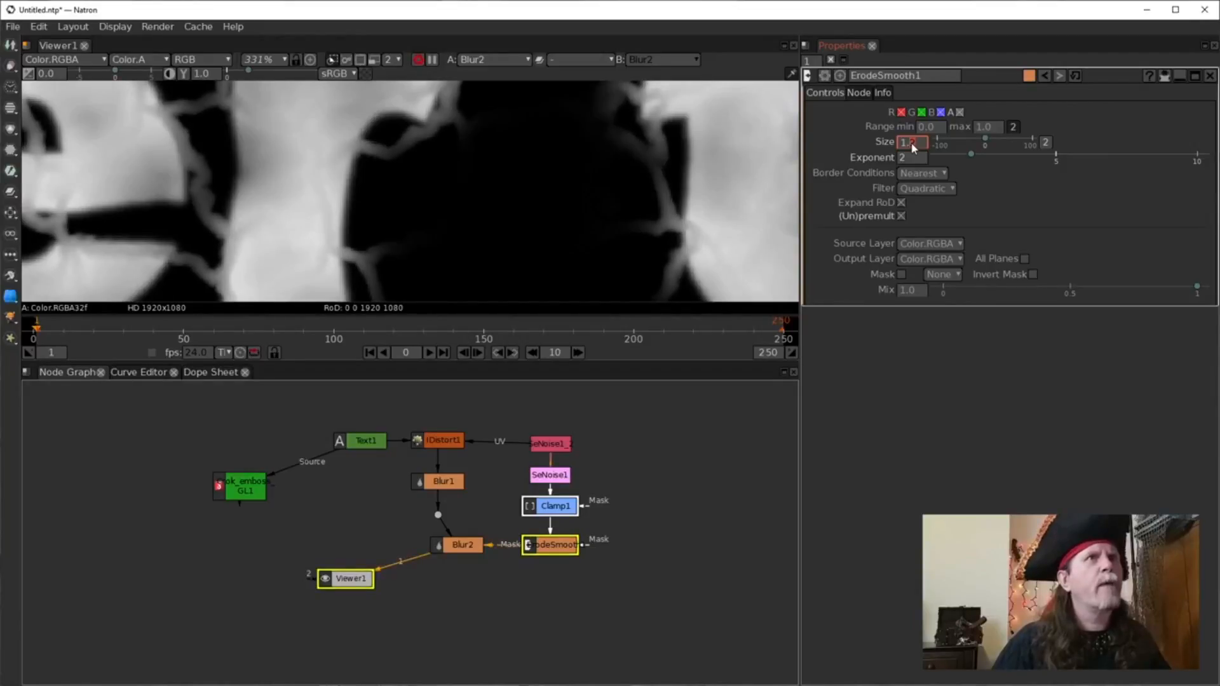
scroll(912, 148, up, 3)
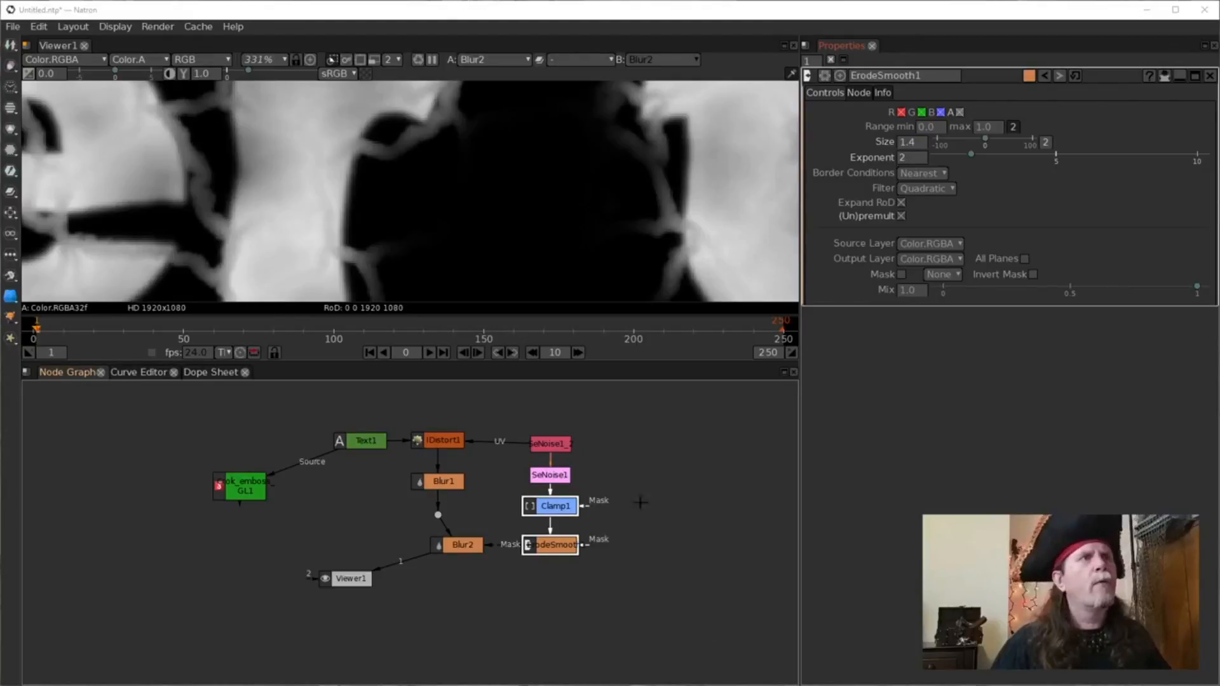
scroll(912, 148, up, 1)
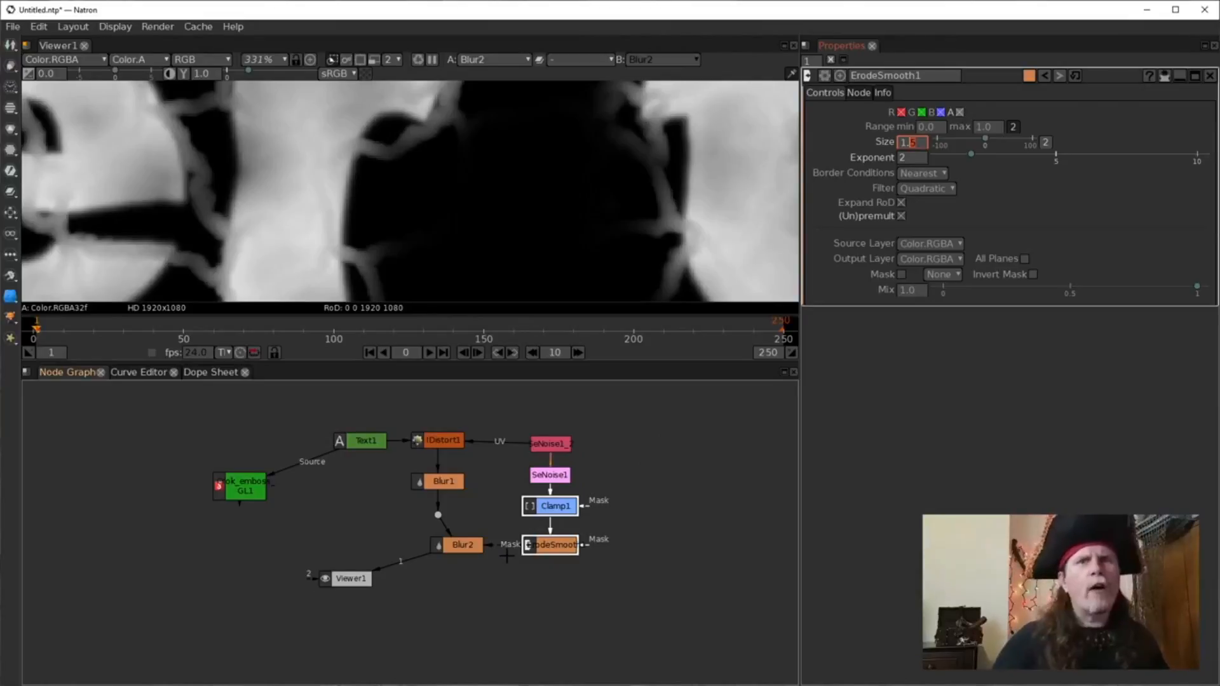
scroll(424, 133, down, 5)
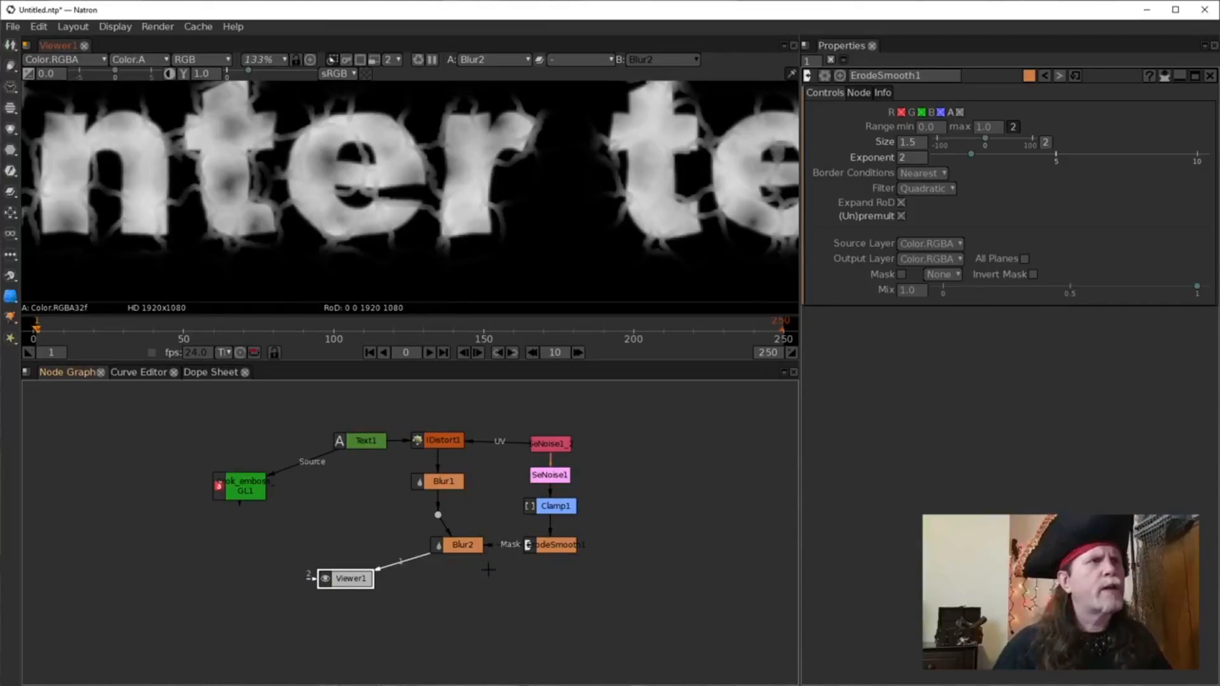
Compare the dot's undistorted letters with Blur2's cracked letters in the viewer.
drag(488, 569, 521, 563)
click(508, 540)
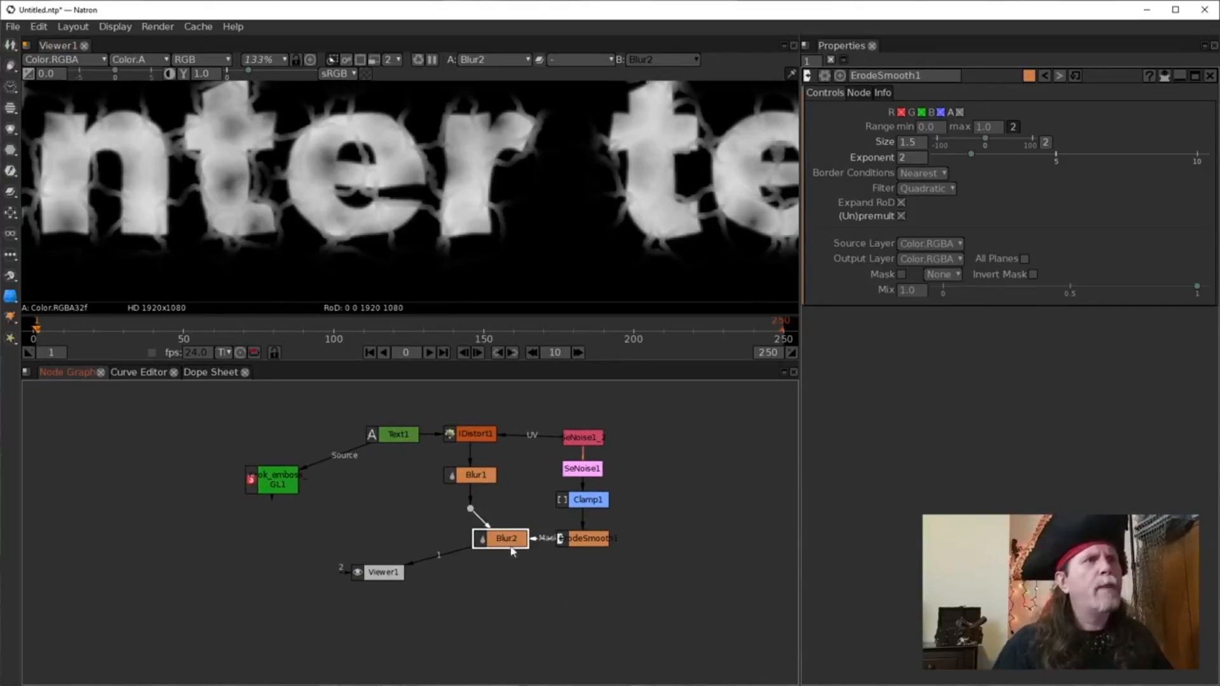
ctrl+click(472, 506)
key(1)
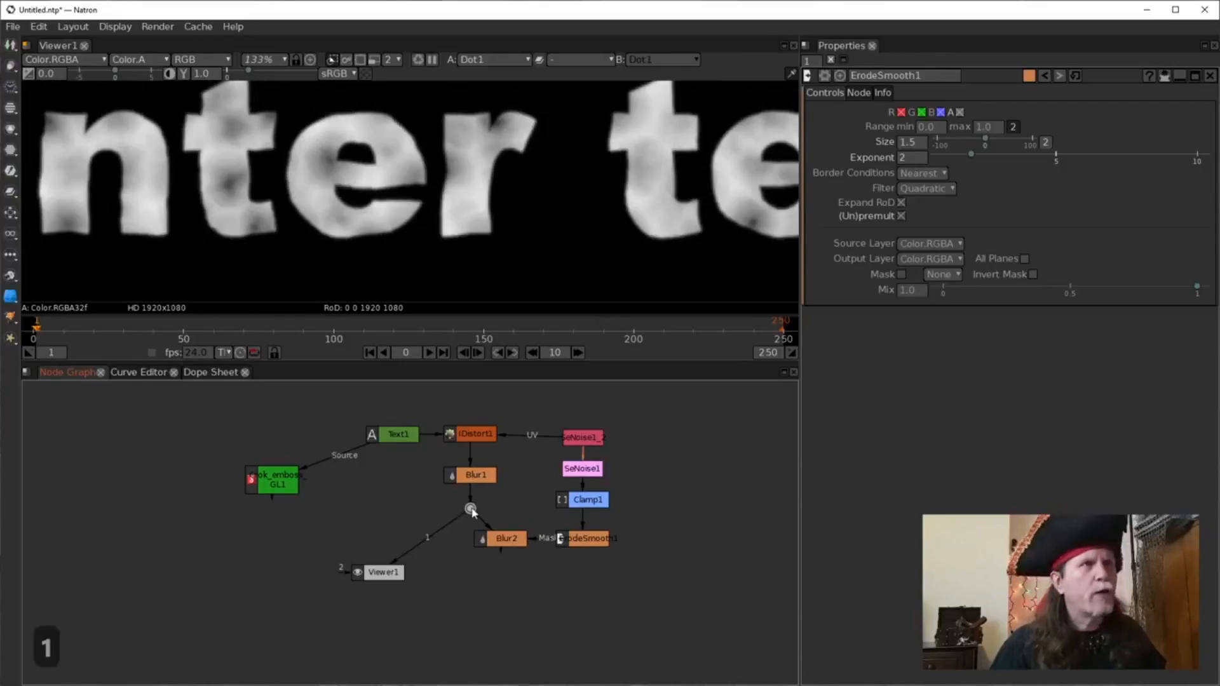
click(485, 540)
drag(500, 590, 605, 591)
key(1)
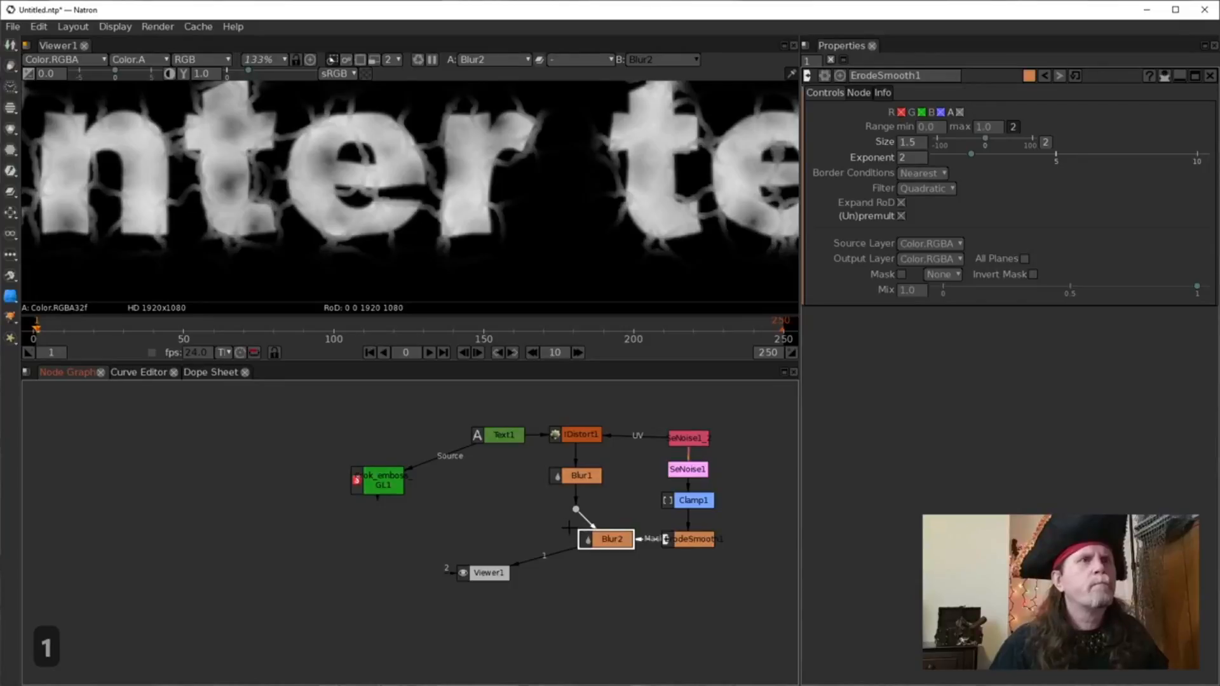
Add a Merge1 node after Blur2 and place it beside Viewer1.
click(541, 548)
click(601, 540)
key(m)
drag(603, 573, 433, 581)
click(515, 552)
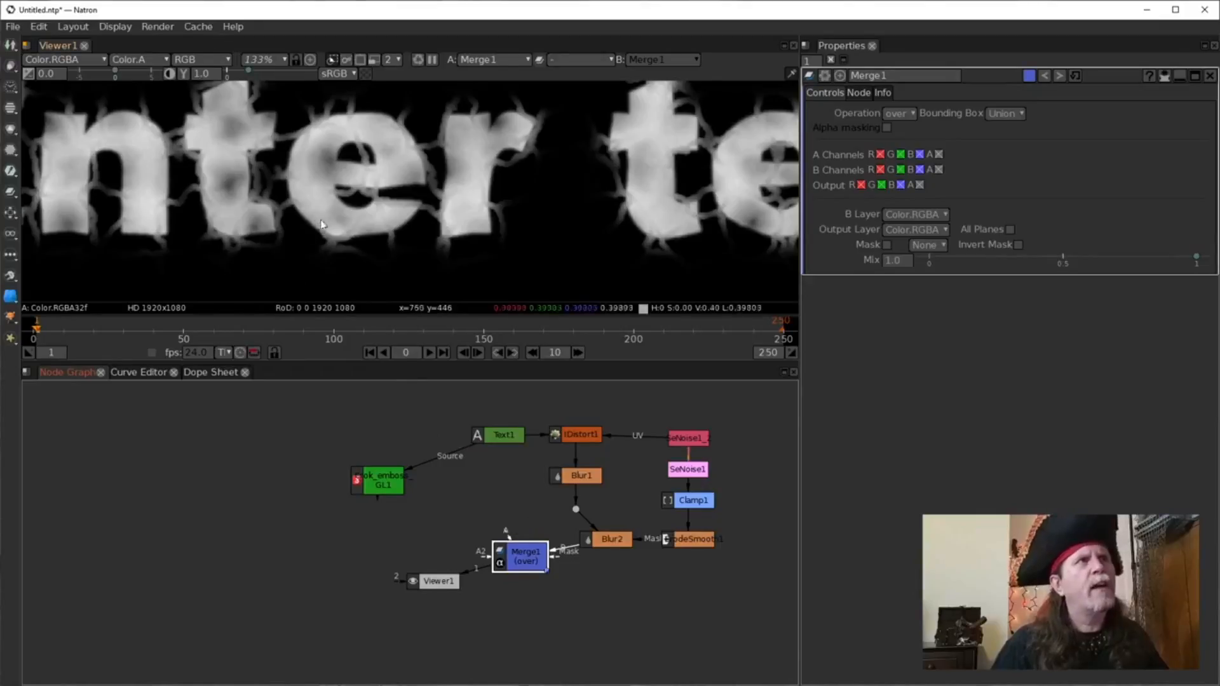
click(438, 580)
scroll(394, 190, up, 5)
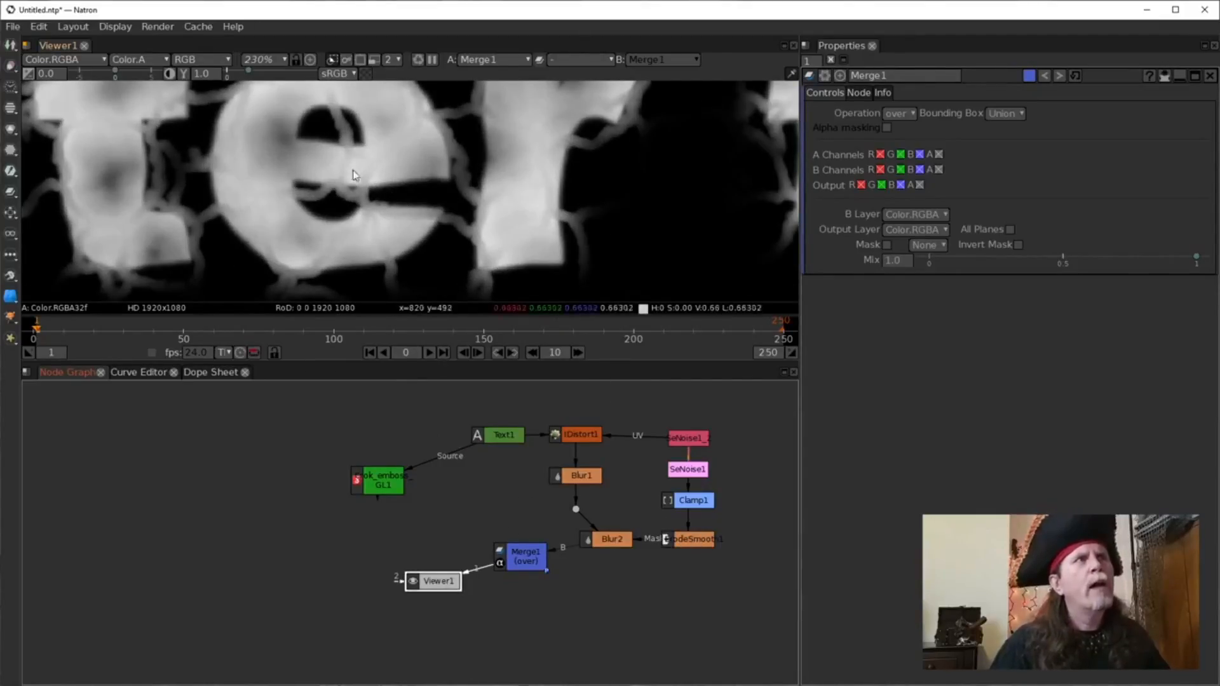
Connect Merge1's A input to the dot after Blur1 and move Merge1 up and left.
click(523, 558)
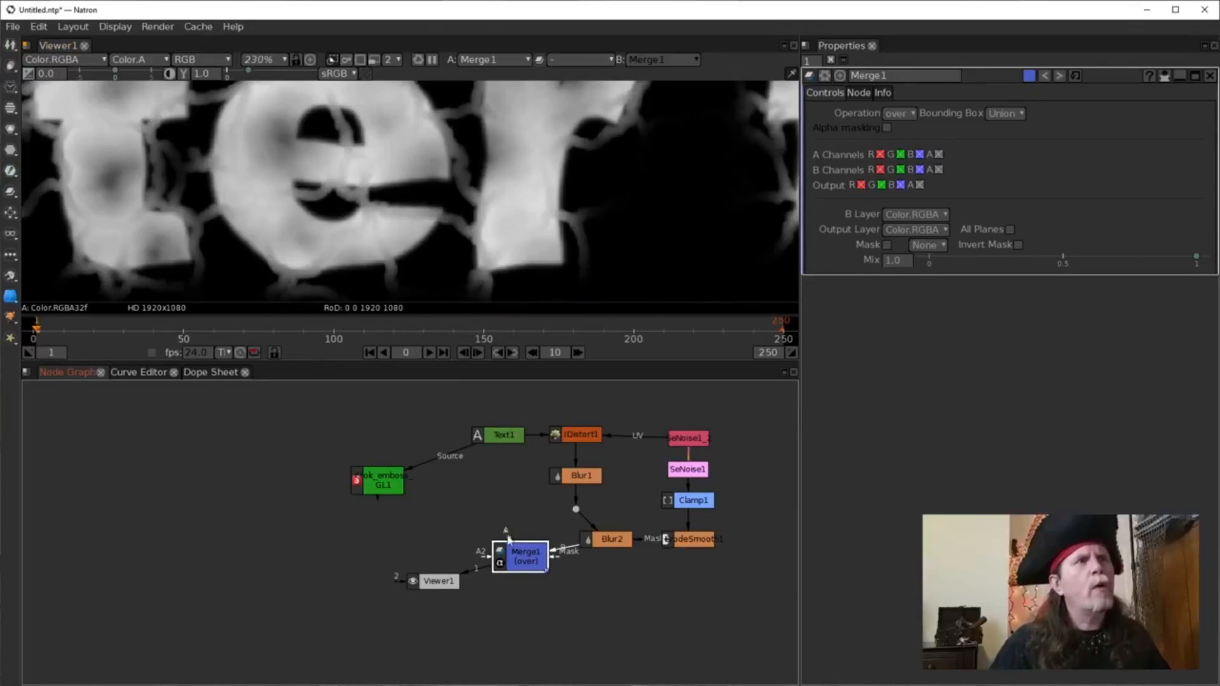
drag(508, 536, 576, 510)
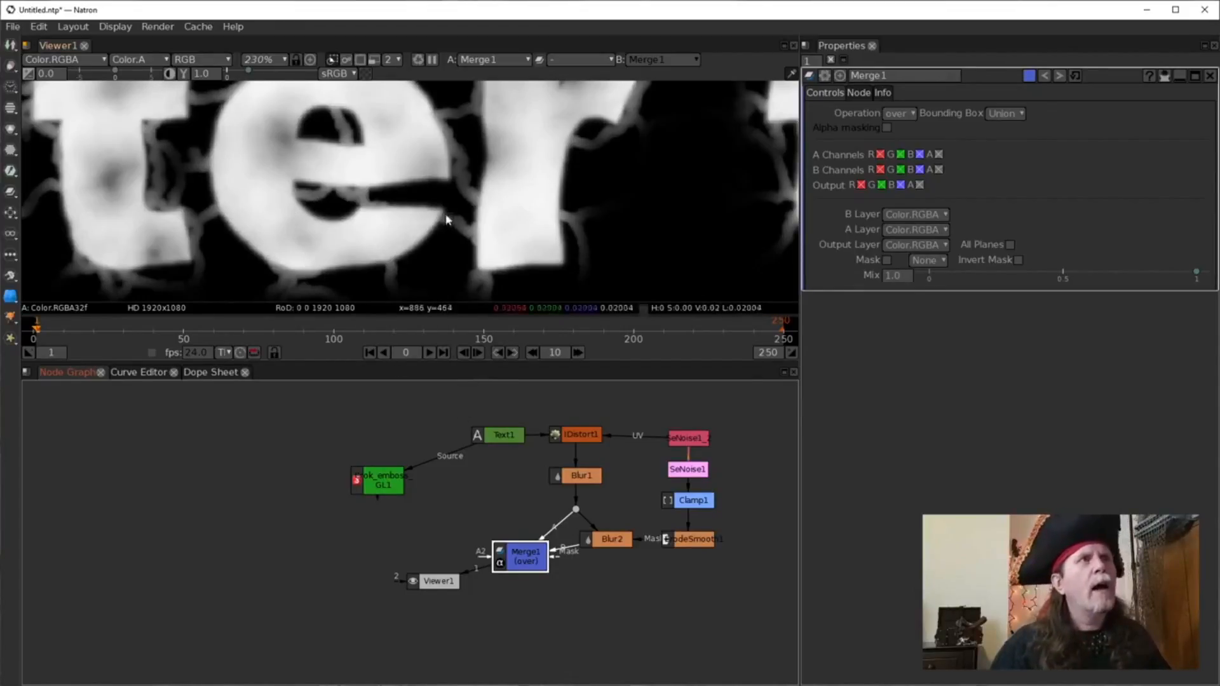
drag(526, 552, 483, 535)
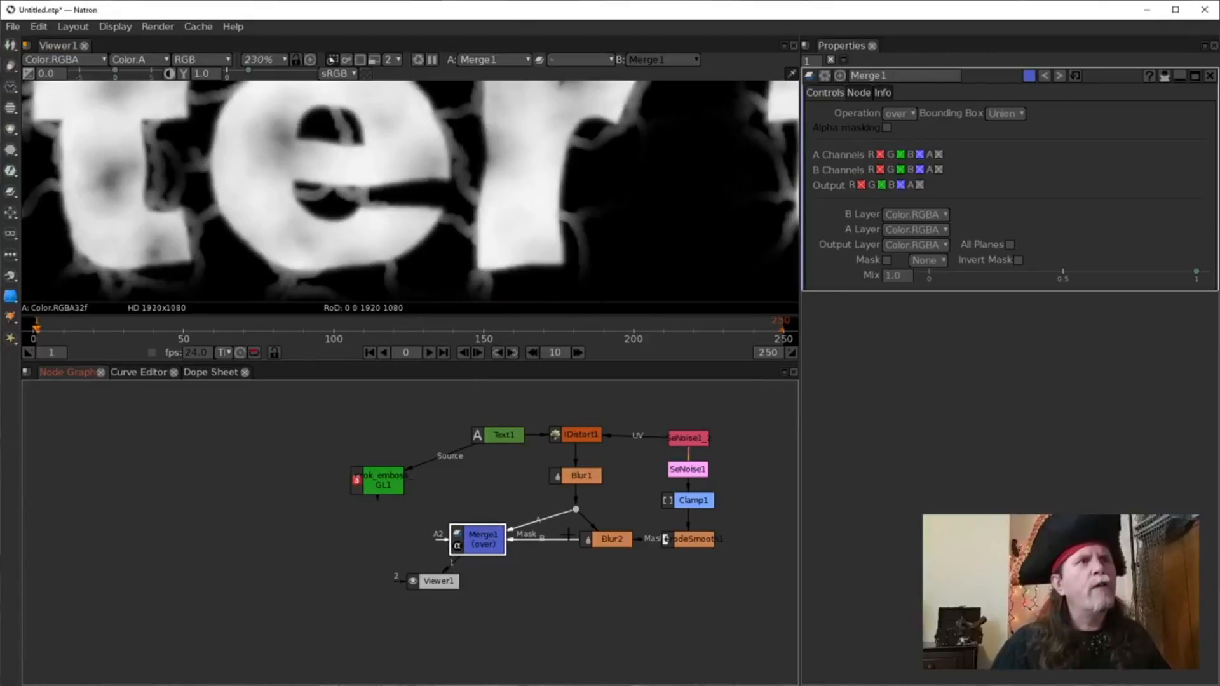
click(599, 544)
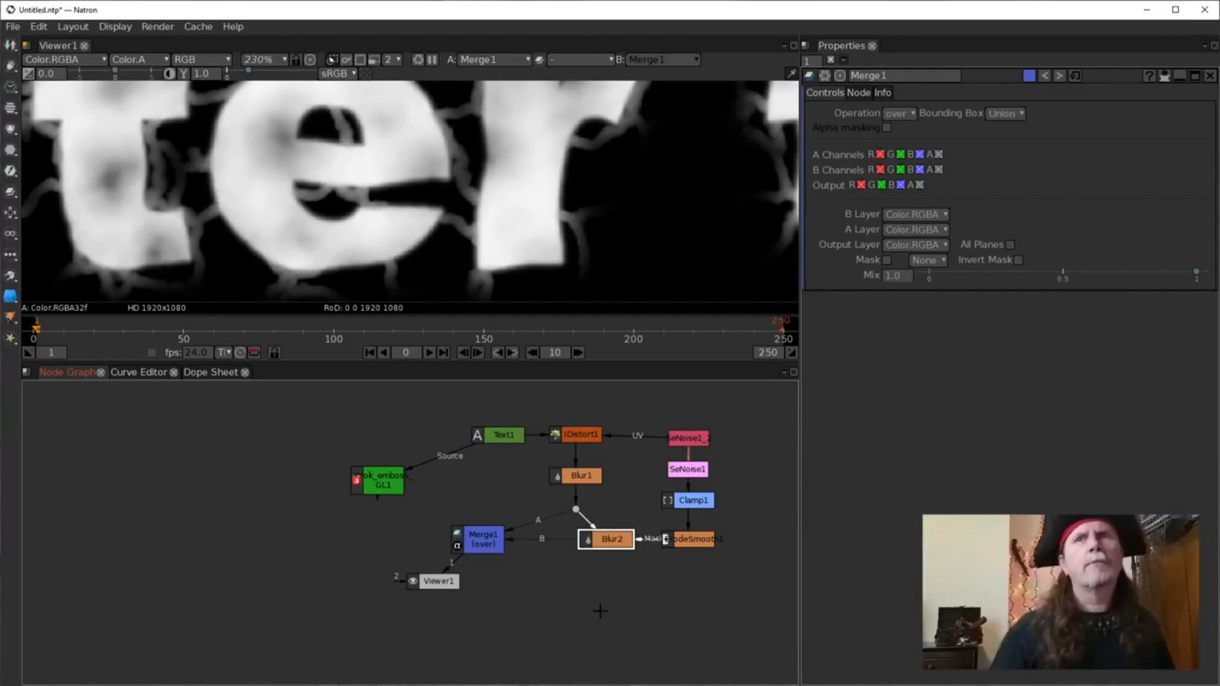
Shift Viewer1, the emboss node and Text1 leftward to spread the graph out.
drag(516, 603, 555, 606)
drag(480, 585, 469, 588)
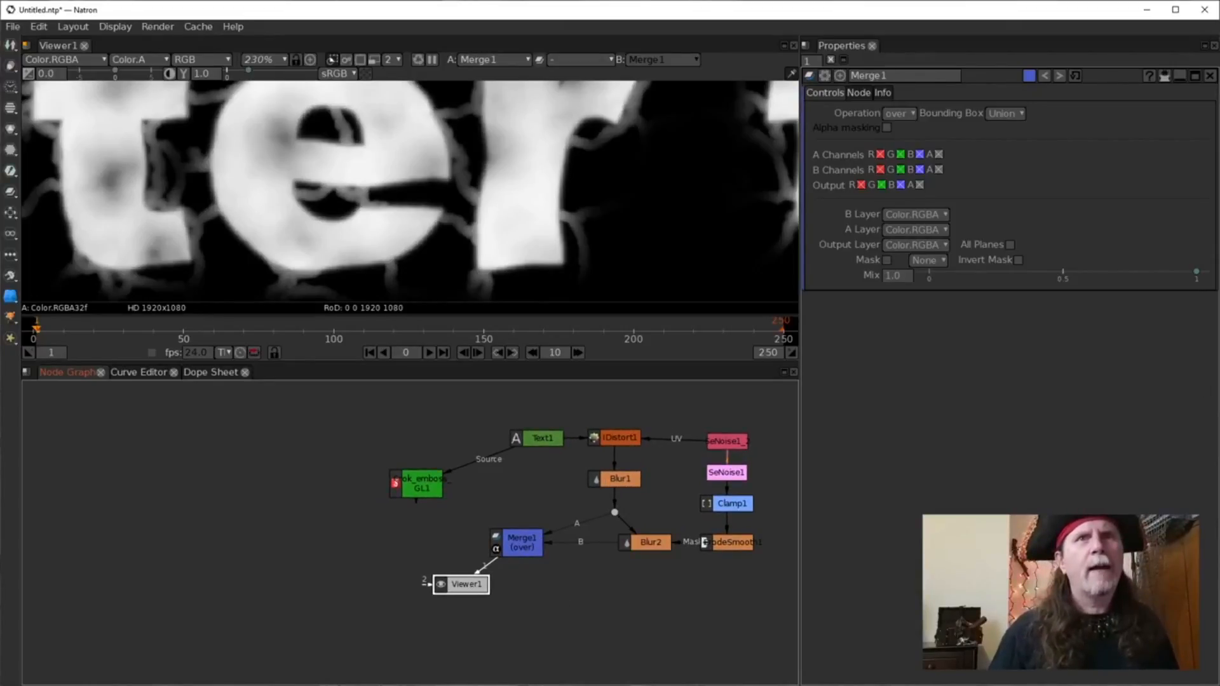
drag(442, 481, 303, 481)
click(540, 441)
drag(540, 443, 446, 437)
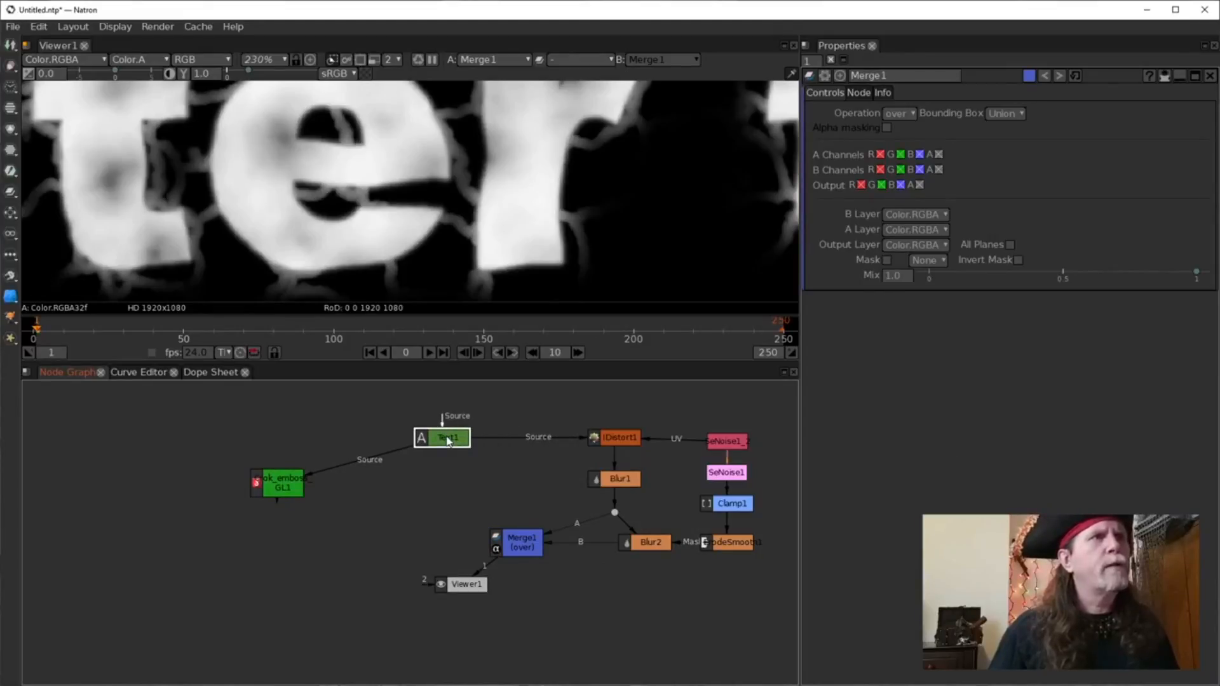
Open Text1's settings and show its plain output in the viewer.
double_click(447, 440)
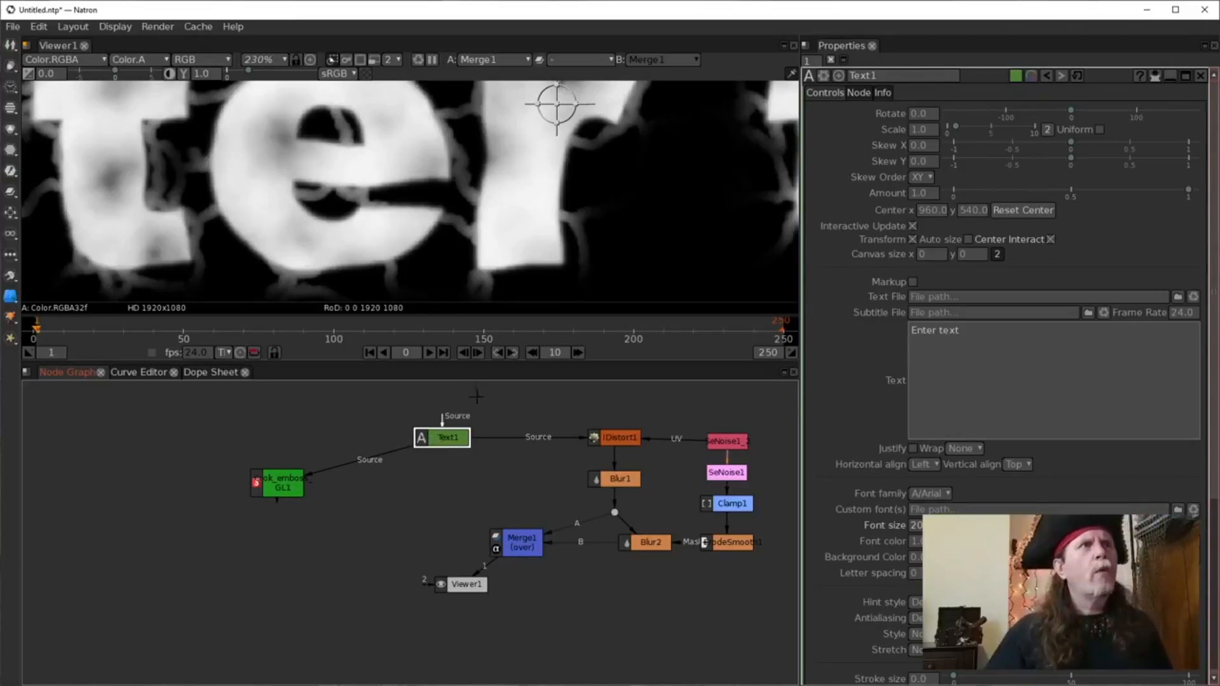
scroll(511, 256, down, 2)
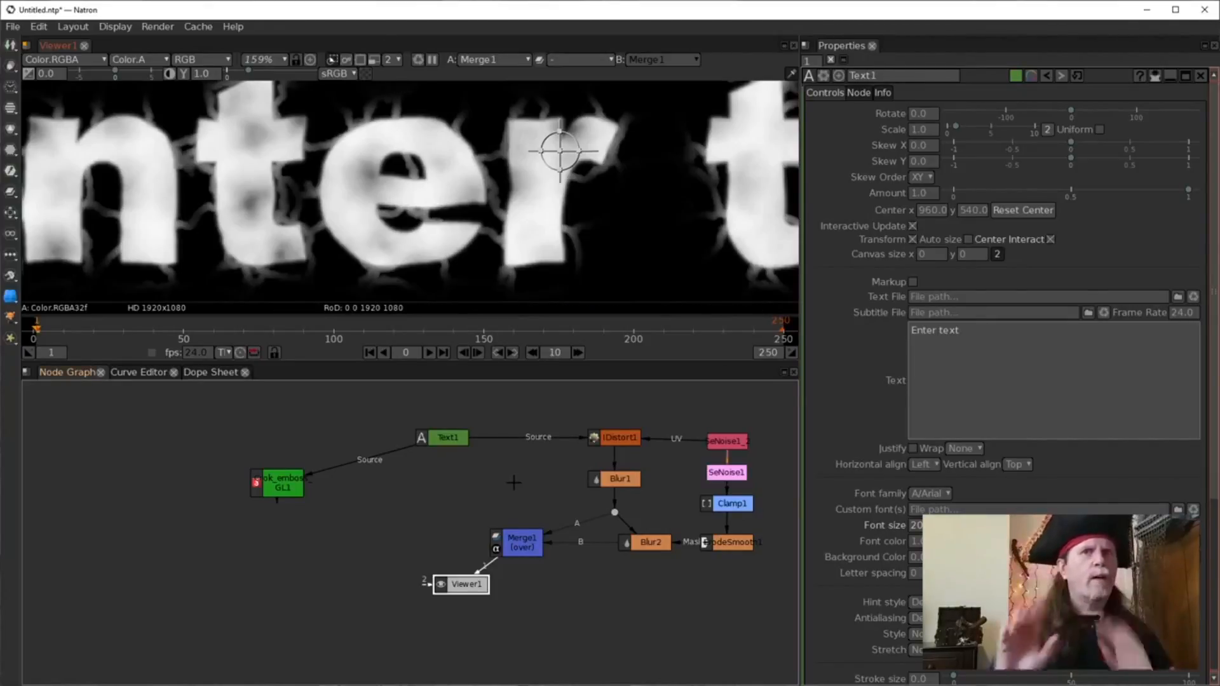
click(460, 443)
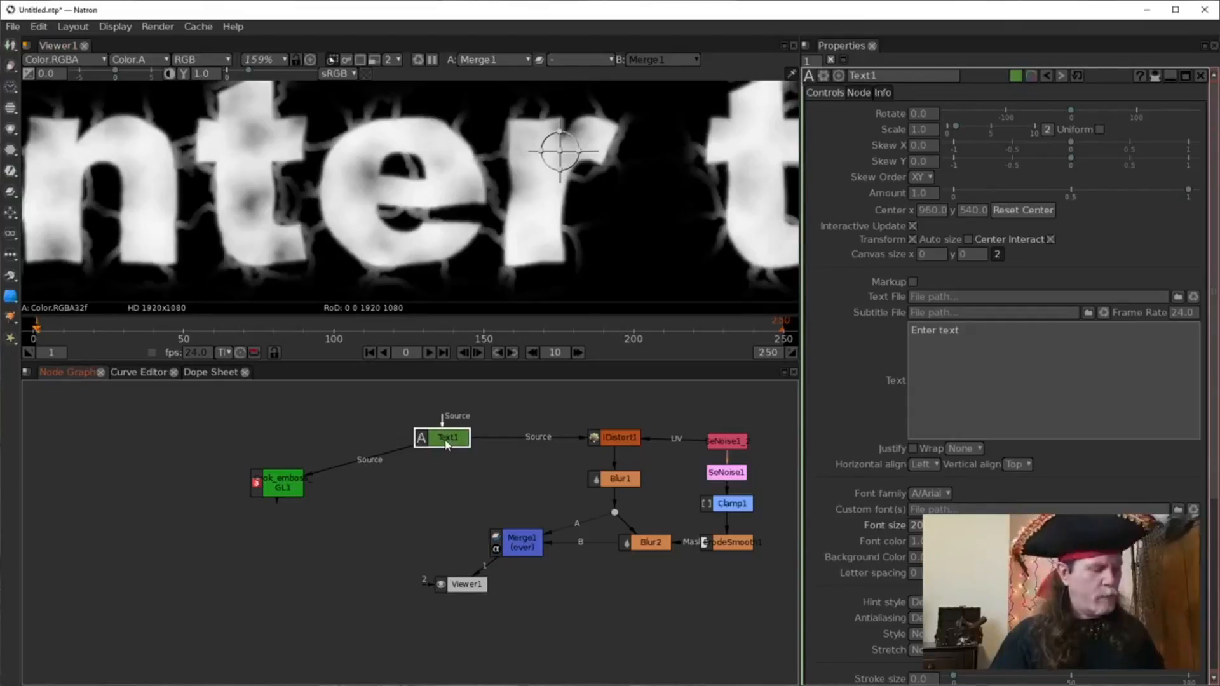
key(1)
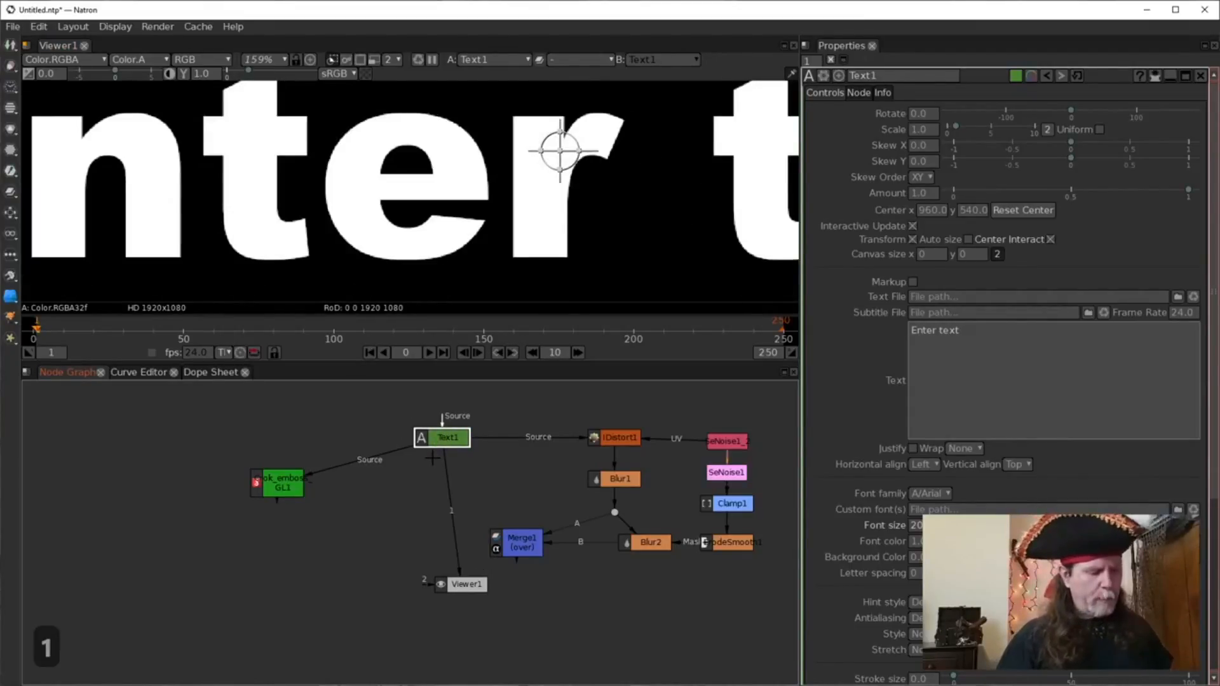
Insert a Blur [Filter] node, Blur3, below Text1.
key(Tab)
text(blur)
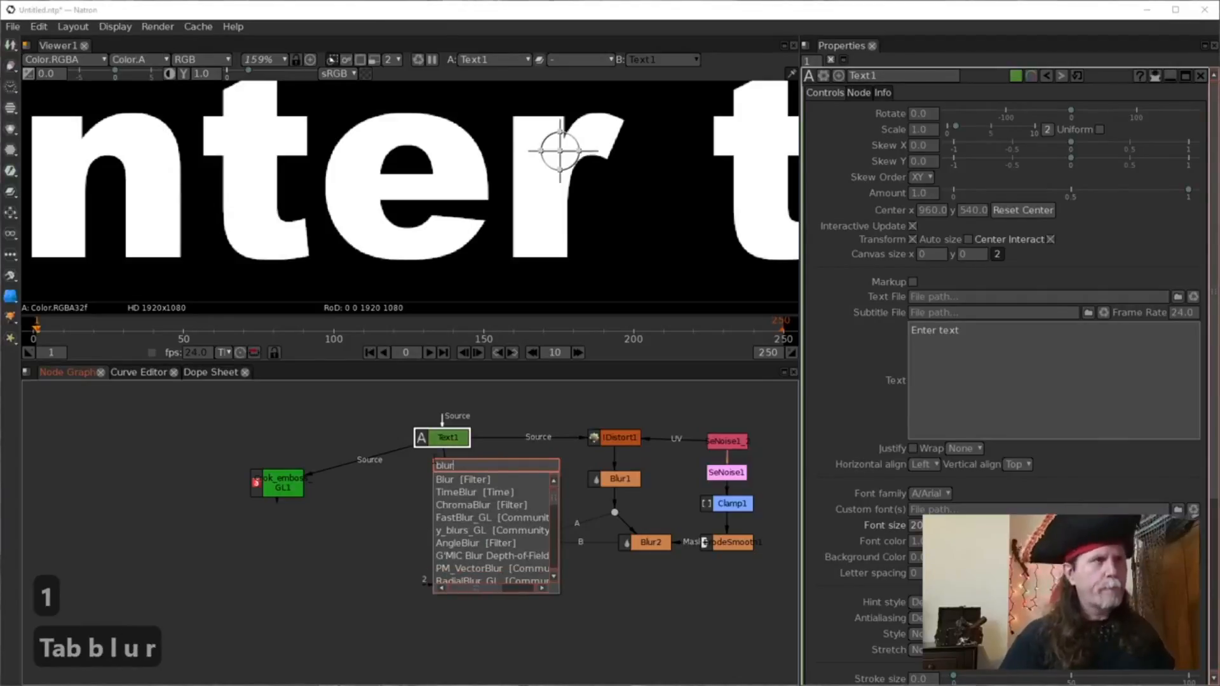
key(Down)
key(Return)
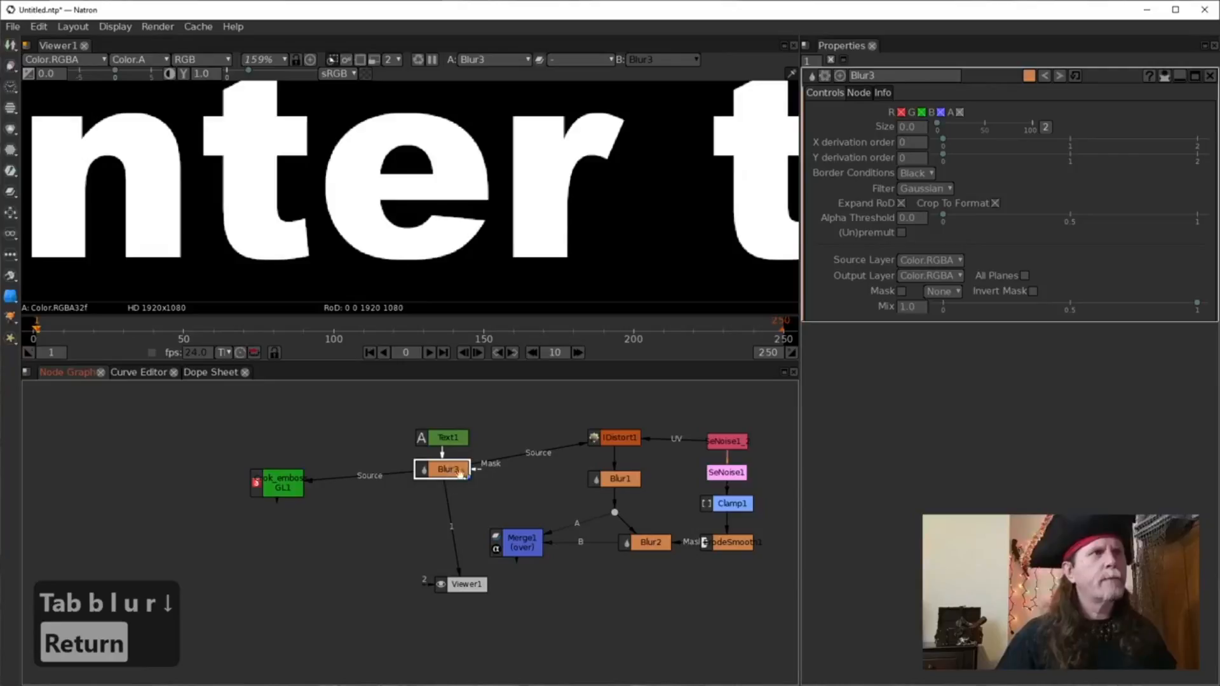
Reconnect IDistort1's Source directly to Text1 and detach the emboss node from Blur3.
drag(489, 462, 450, 435)
drag(391, 475, 300, 444)
drag(295, 475, 249, 481)
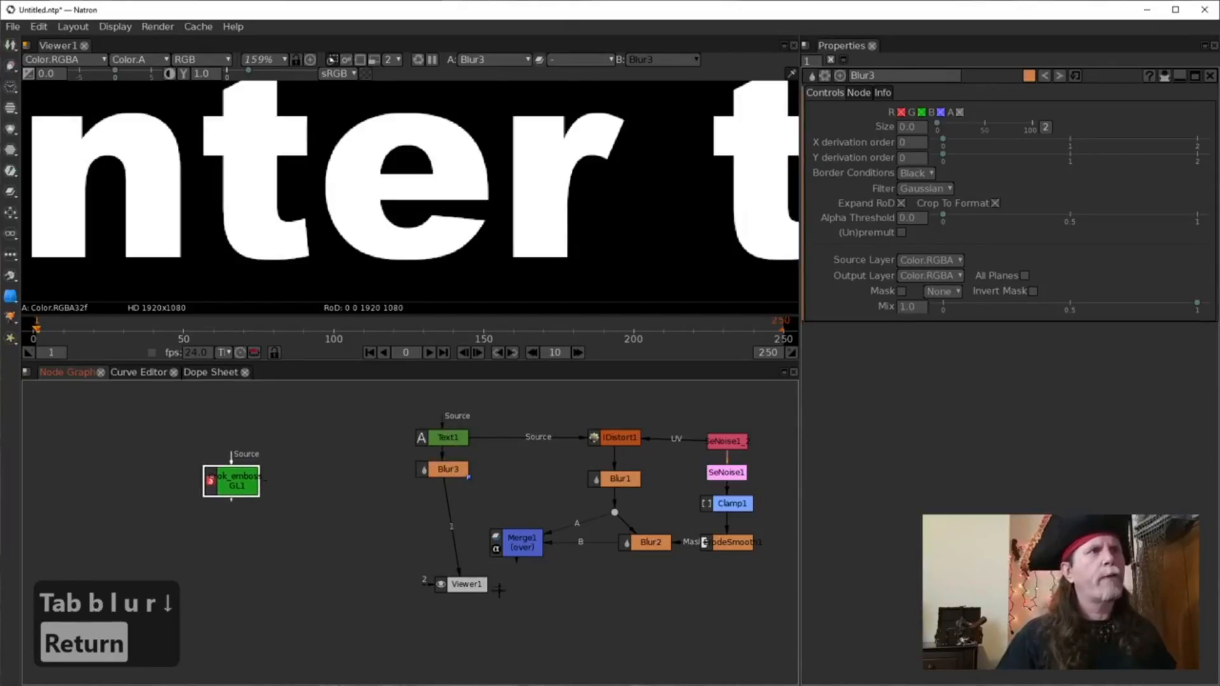
drag(458, 586, 415, 573)
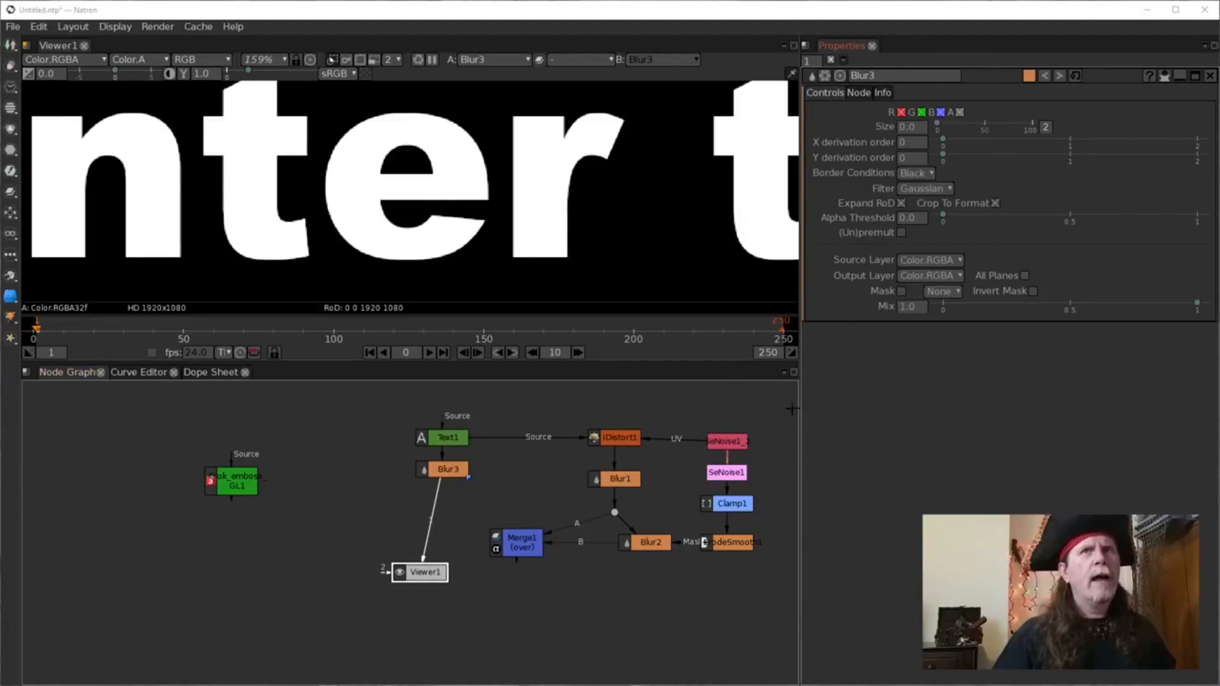
Set Blur3's Size to 10.
click(432, 470)
click(903, 129)
text(10)
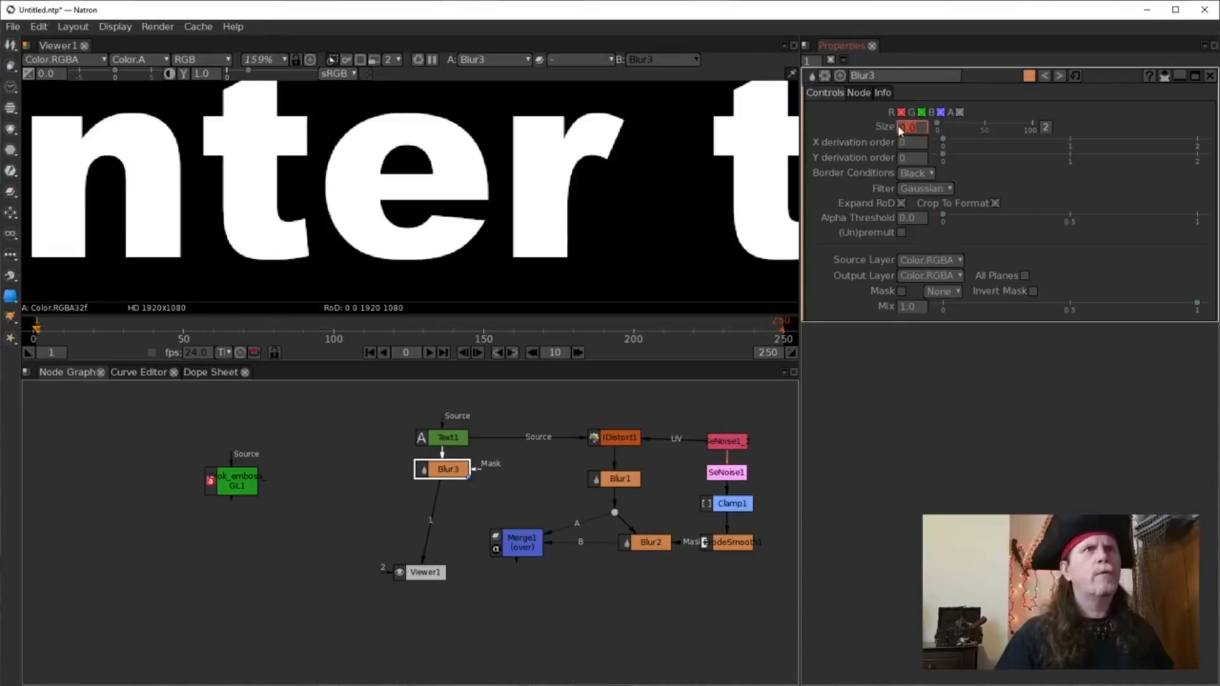
key(Return)
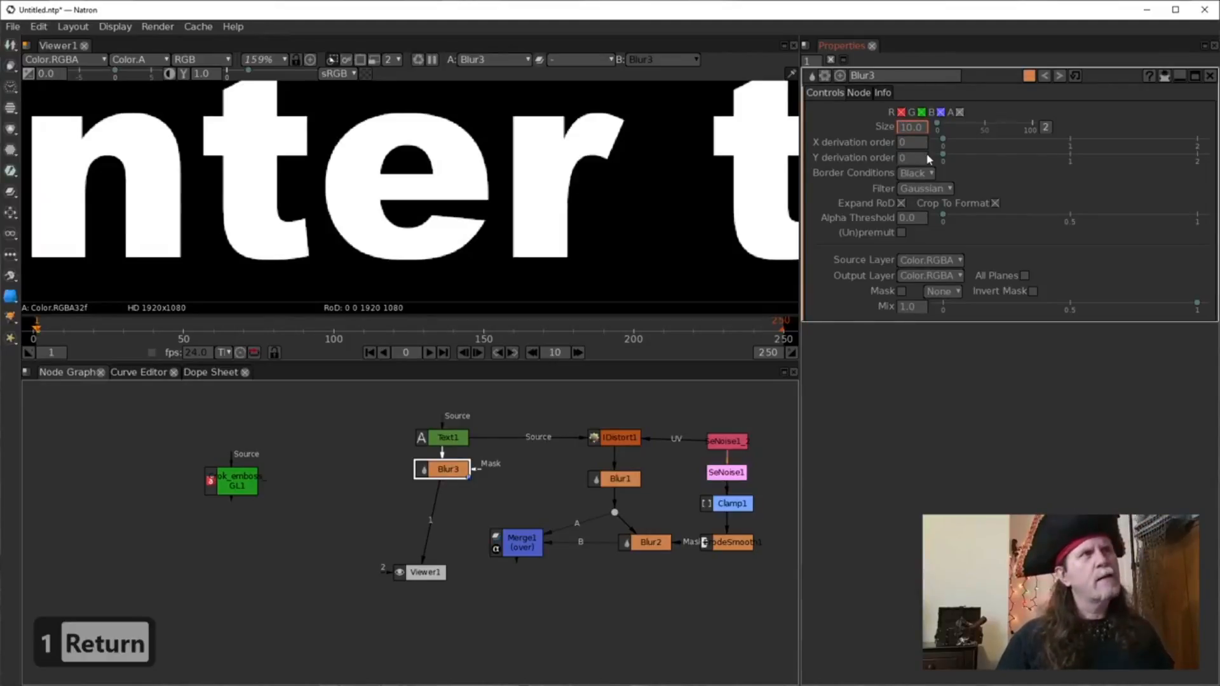
key(Return)
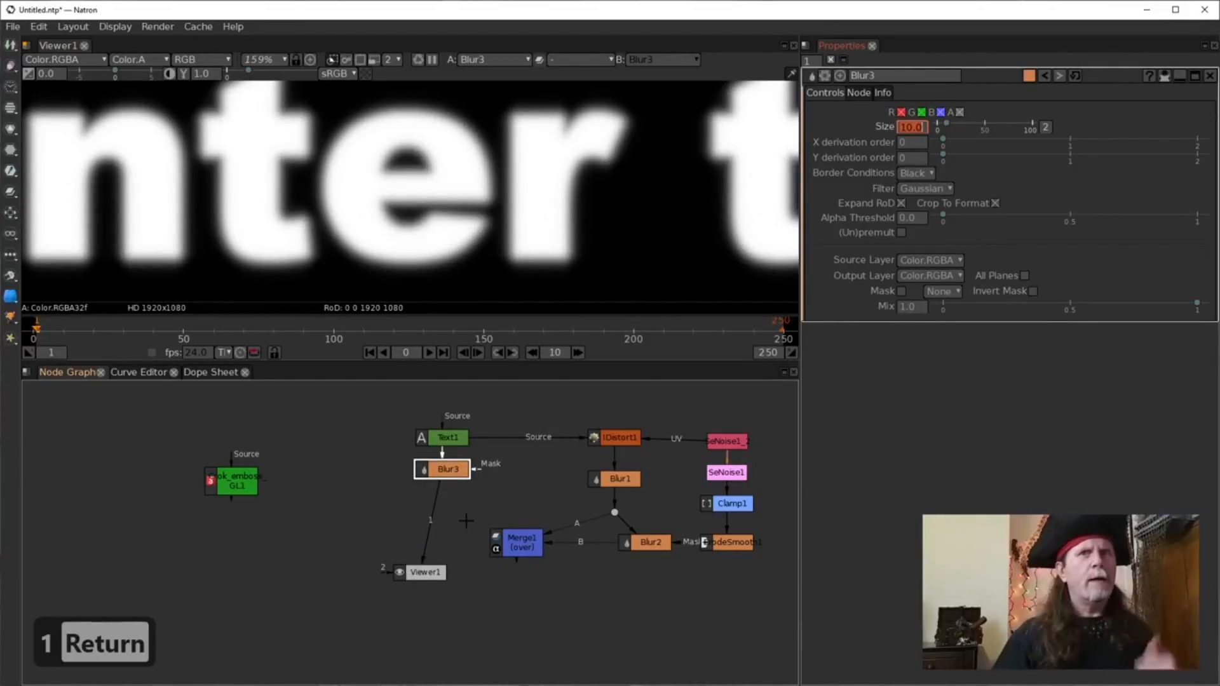
click(504, 548)
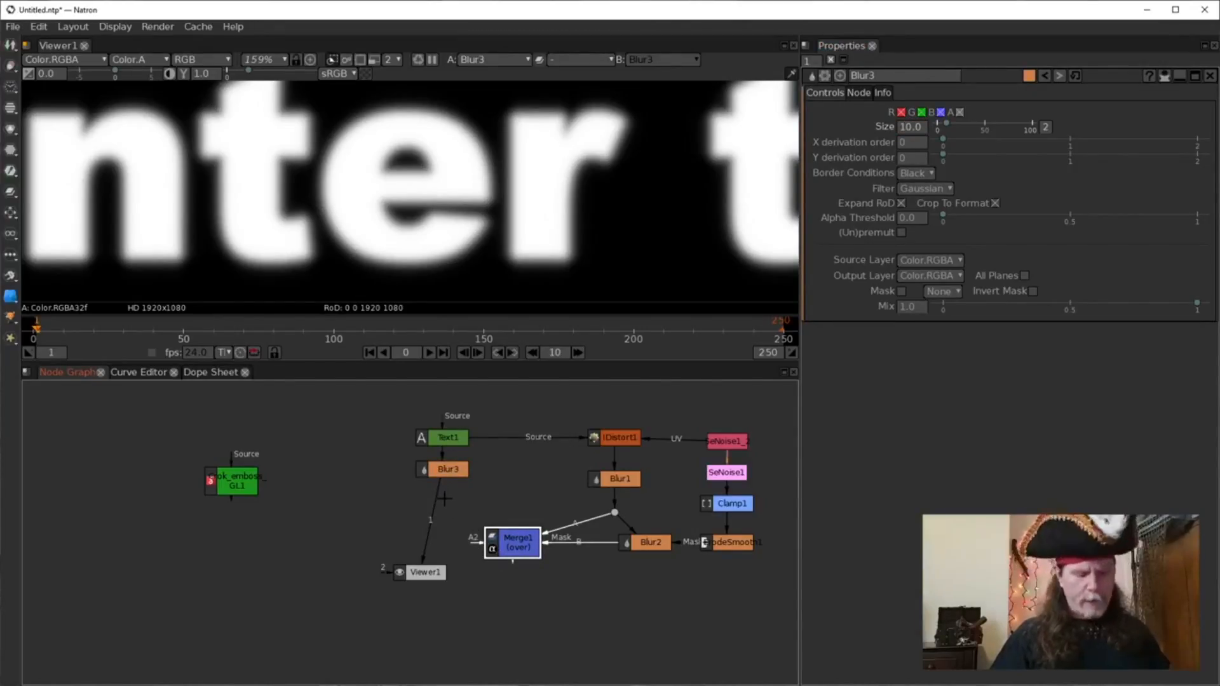
Open Merge1's settings and nudge Merge1 down and right to make room.
drag(494, 549, 495, 549)
double_click(496, 551)
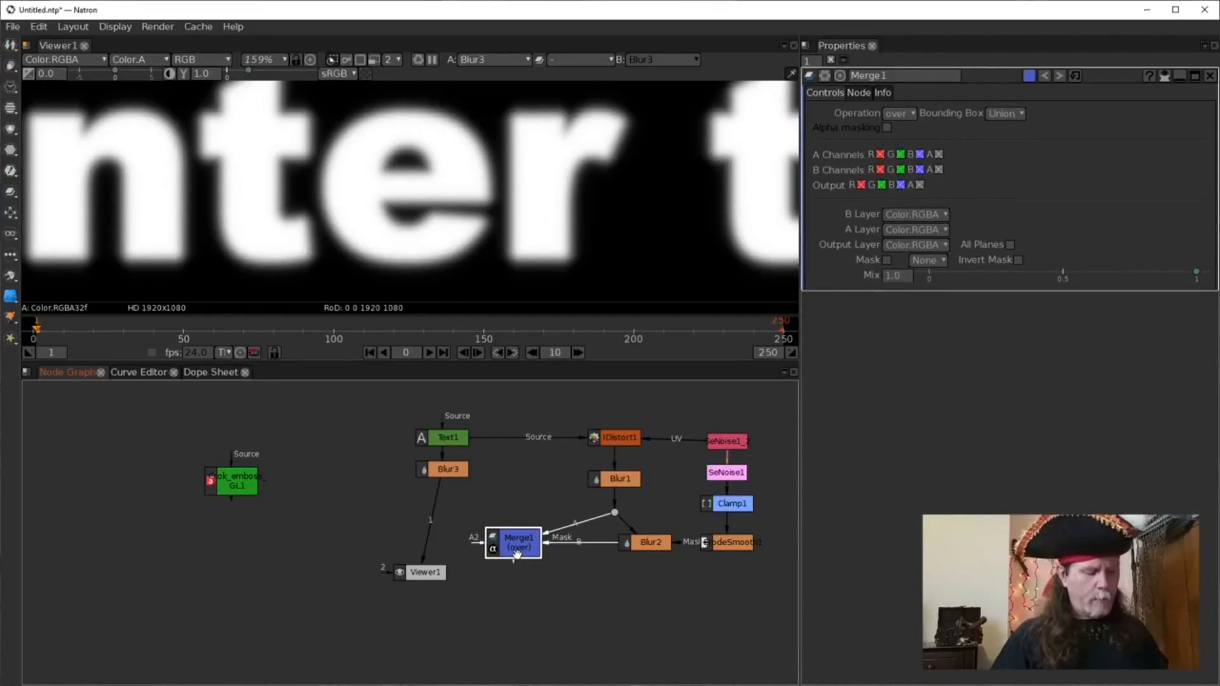
key(m)
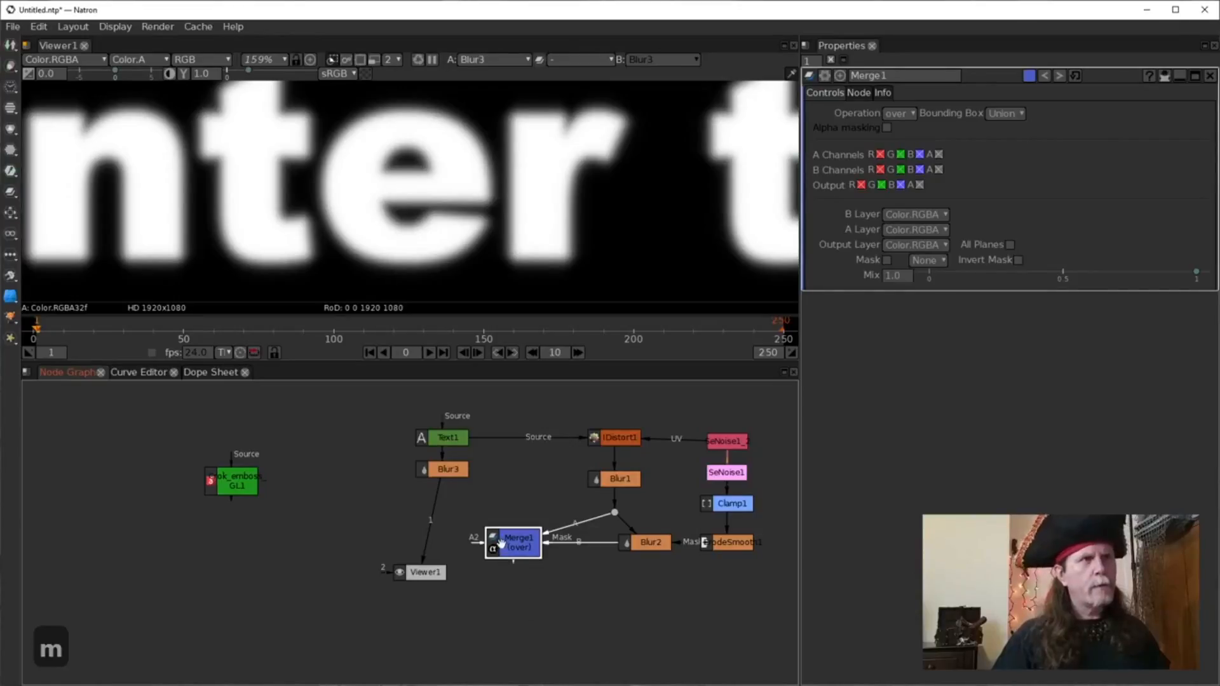
drag(507, 542, 511, 547)
drag(540, 589, 577, 580)
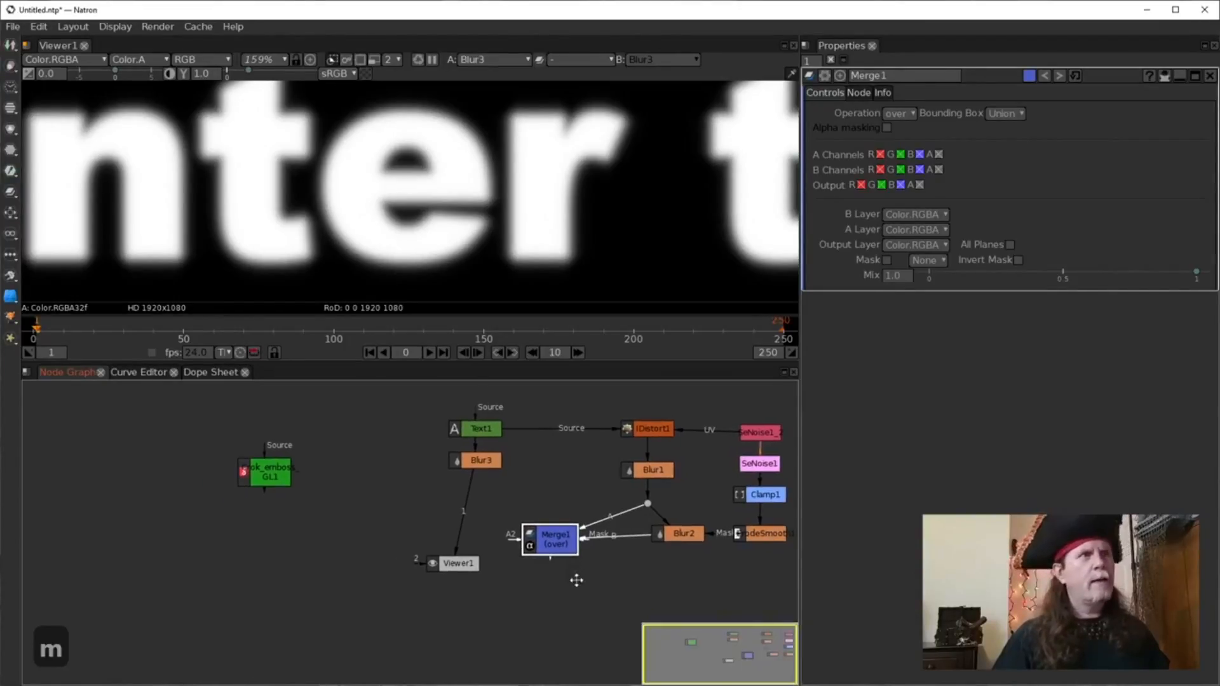
Add Merge2 on the Blur3 link, move Viewer1 below it, and feed Merge2 into Viewer1.
key(m)
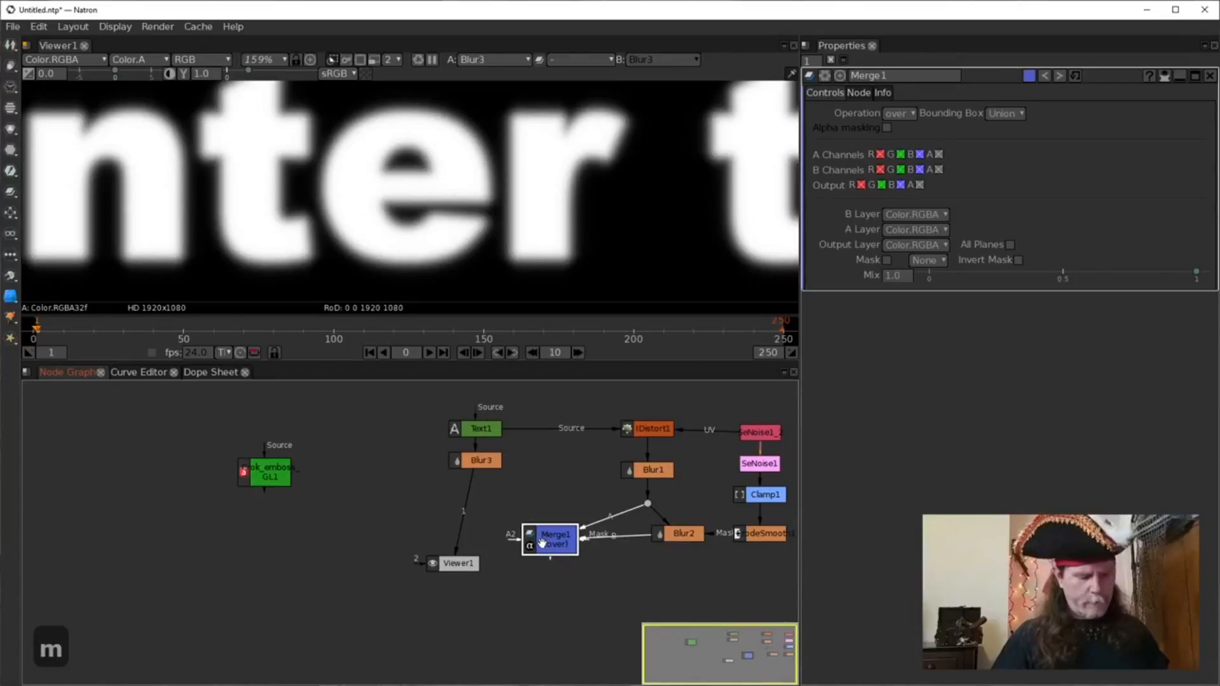
drag(546, 567, 463, 512)
drag(466, 567, 468, 619)
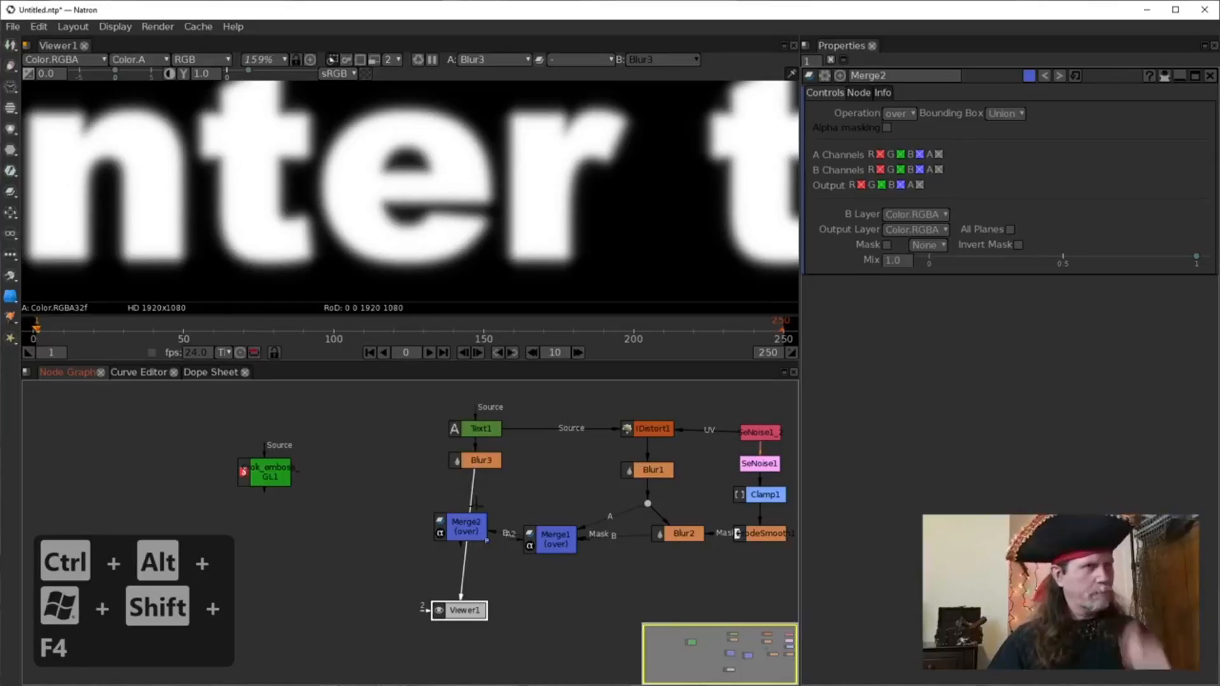
click(466, 536)
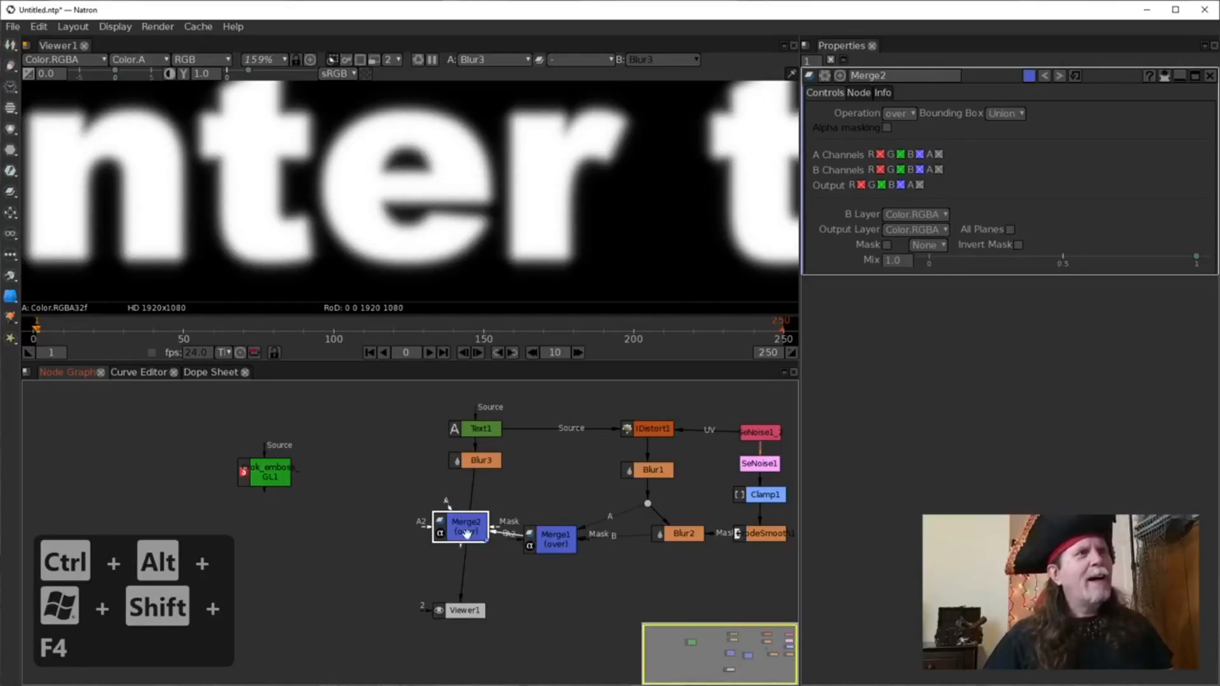
drag(468, 524, 477, 459)
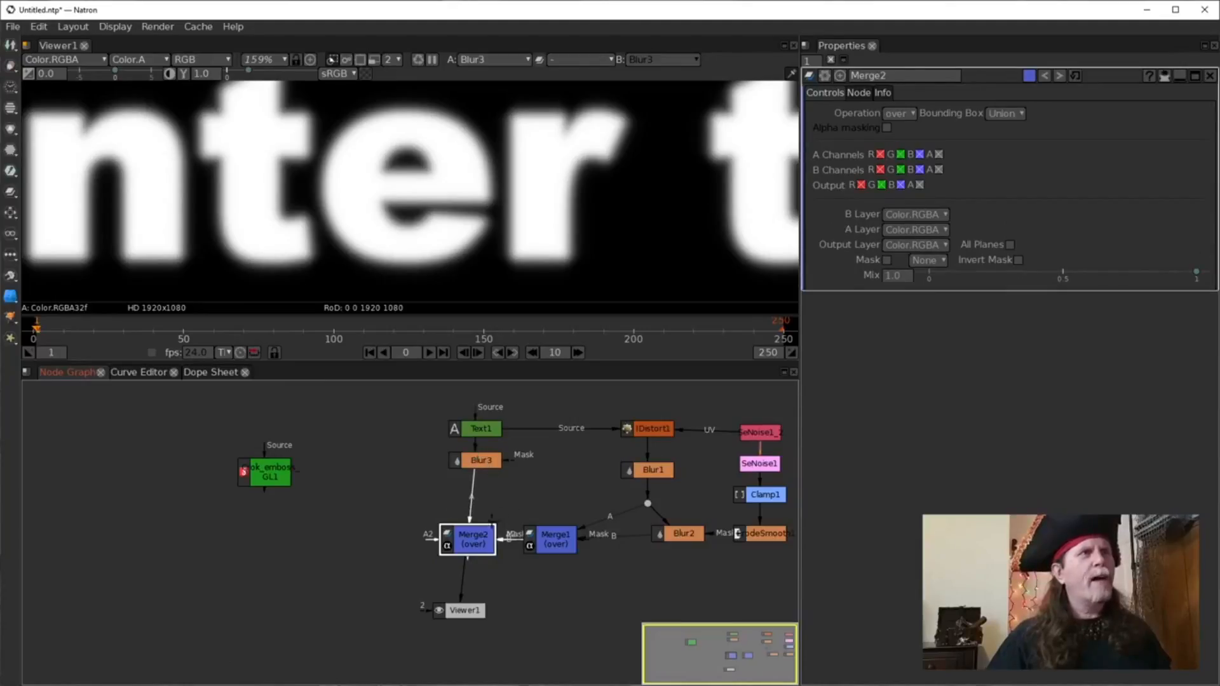
drag(462, 595, 458, 545)
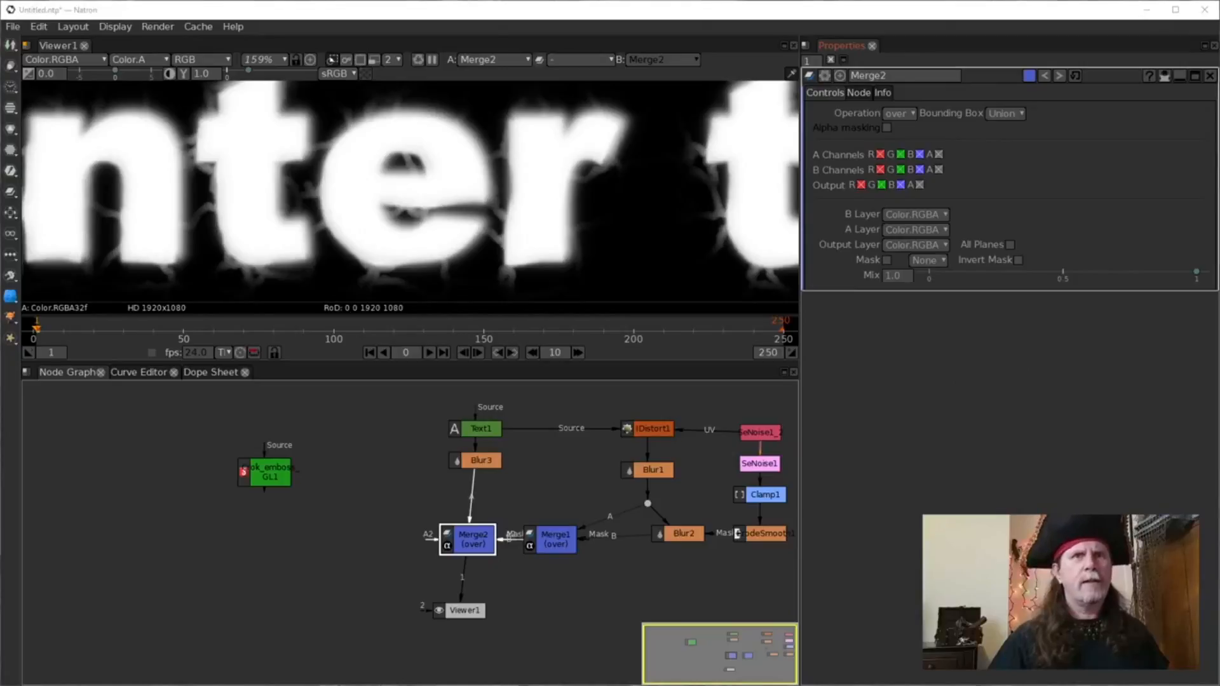
Set Merge2's mix to 0.25, correcting an initial 0.3.
click(897, 276)
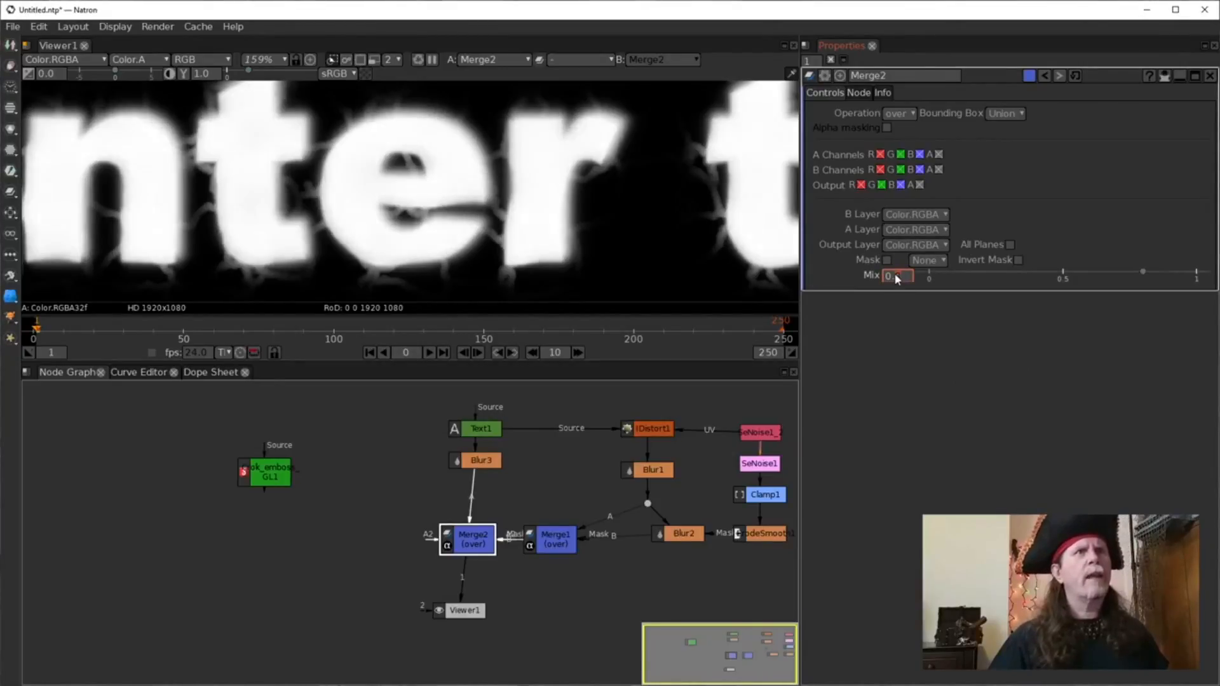
text(0.3)
key(Return)
scroll(897, 279, down, 1)
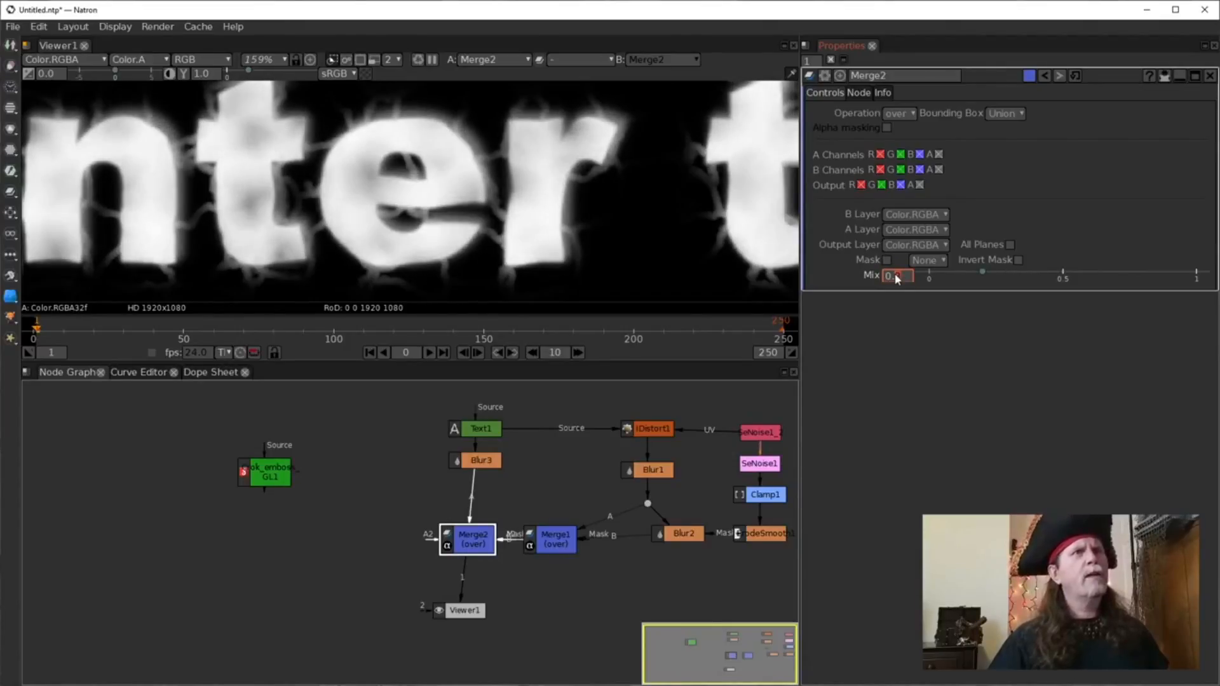
scroll(897, 279, down, 2)
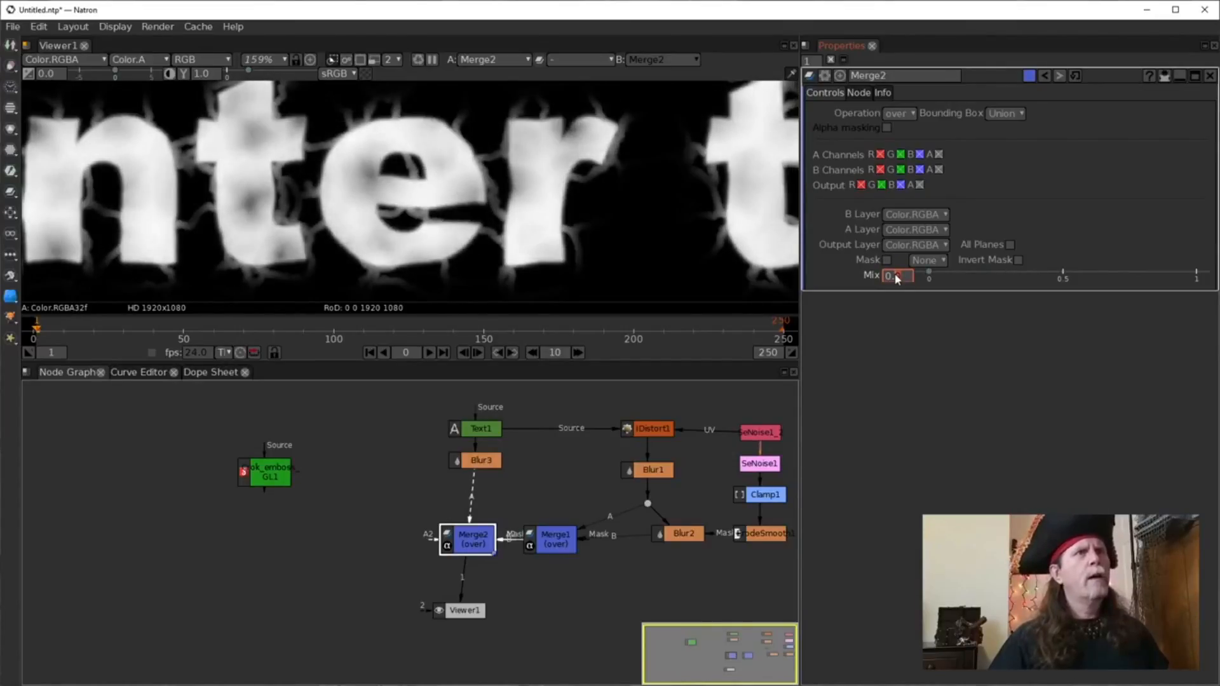
scroll(897, 279, up, 1)
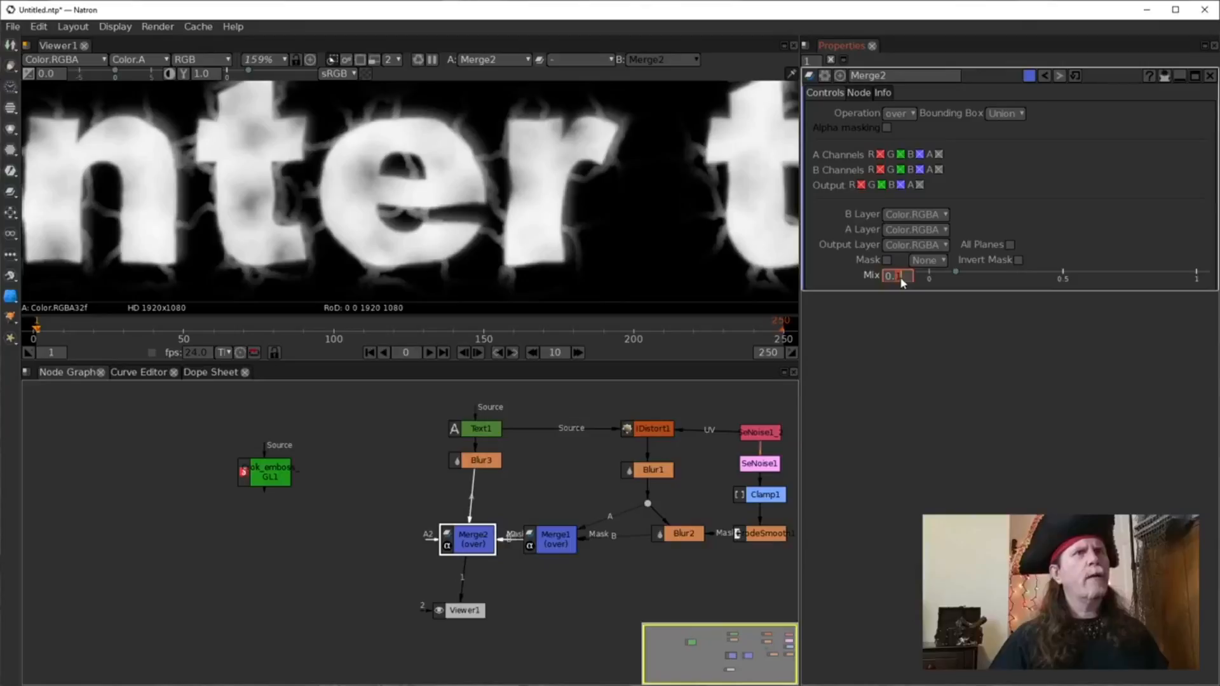
text(.25)
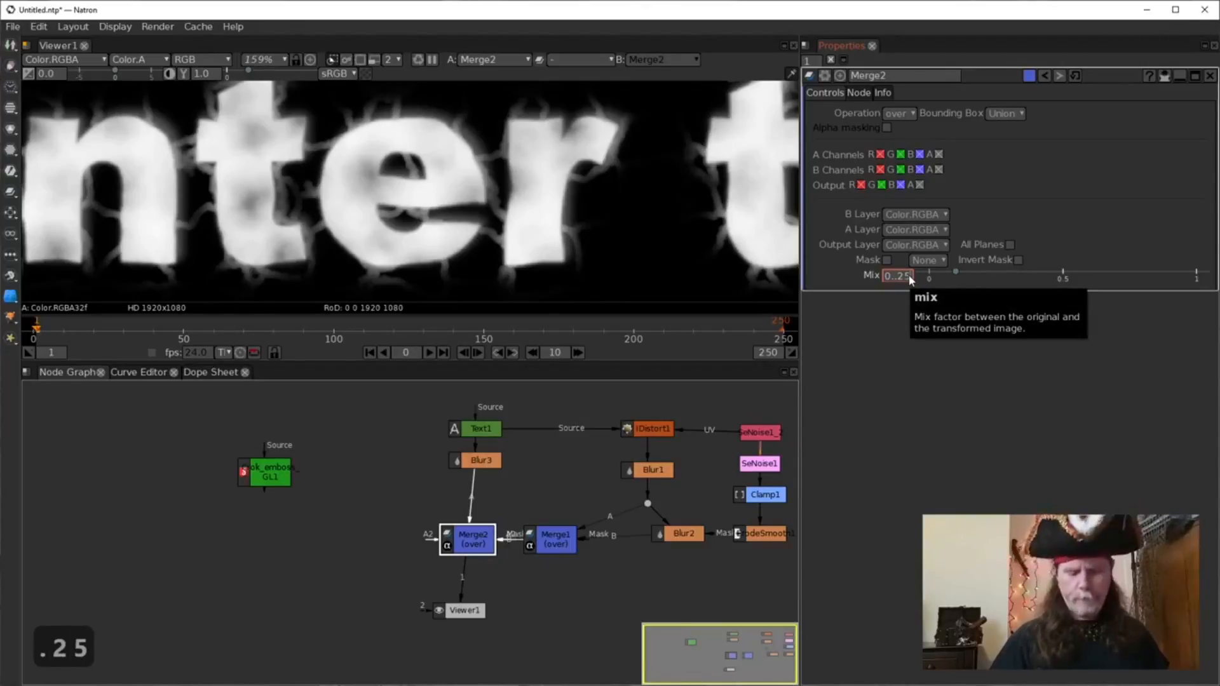
key(Left)
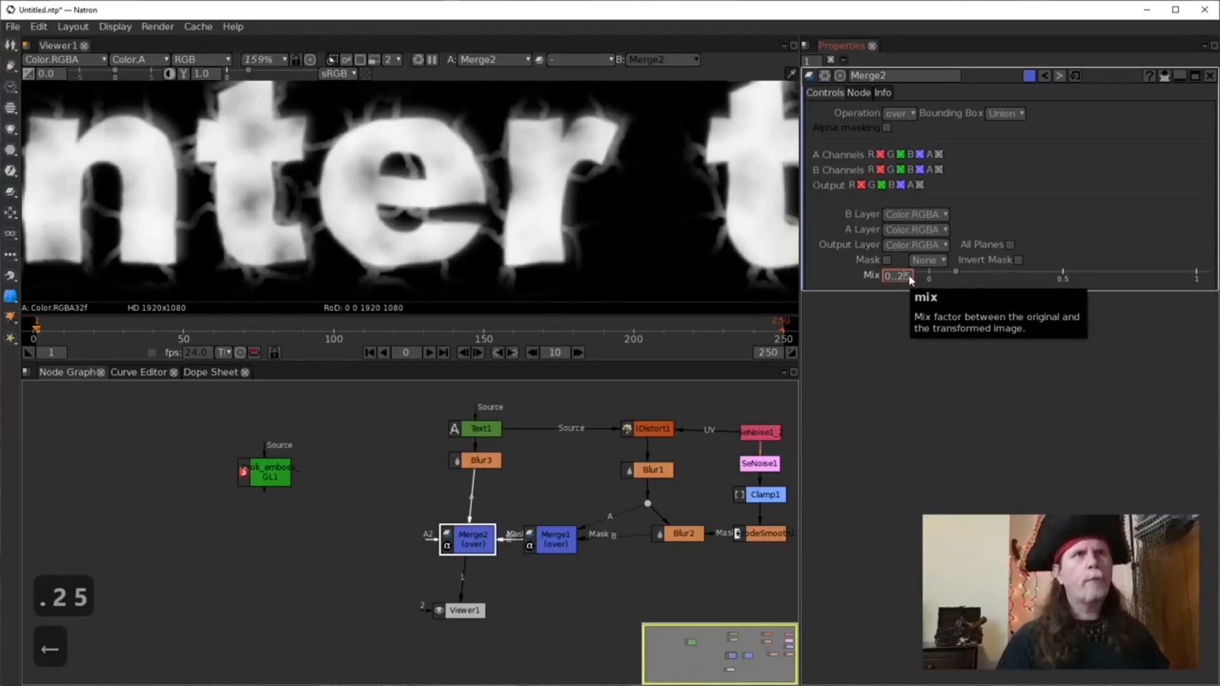
key(BackSpace)
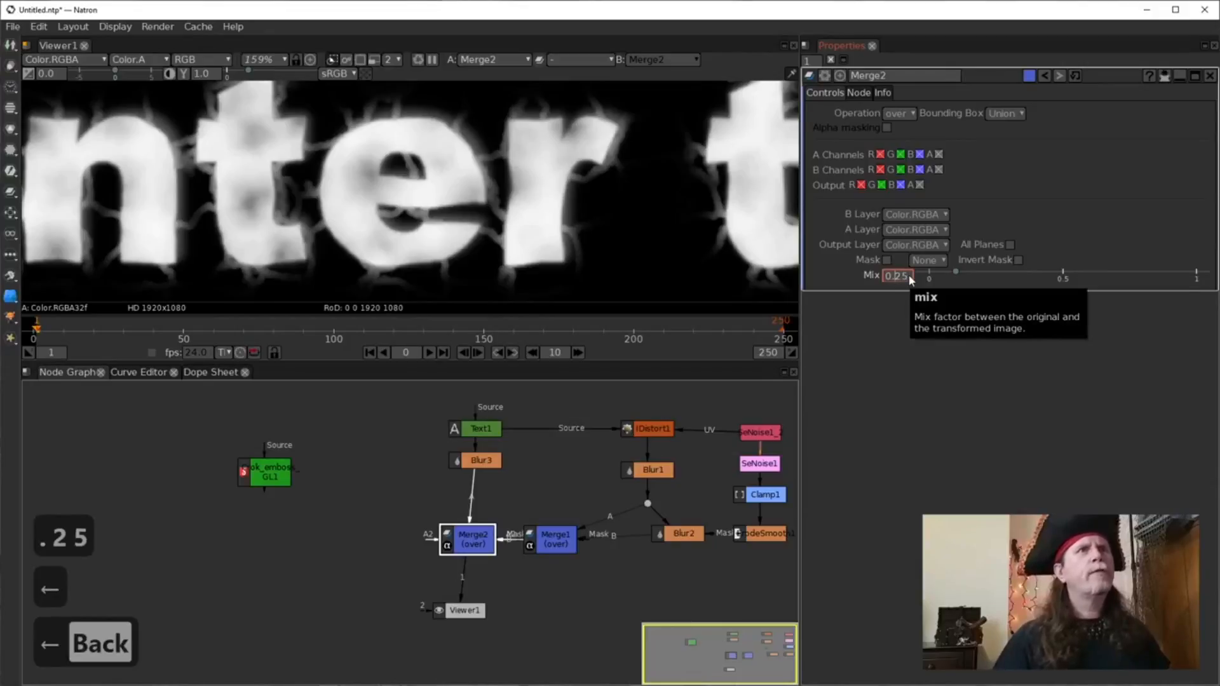
key(Return)
scroll(462, 222, down, 4)
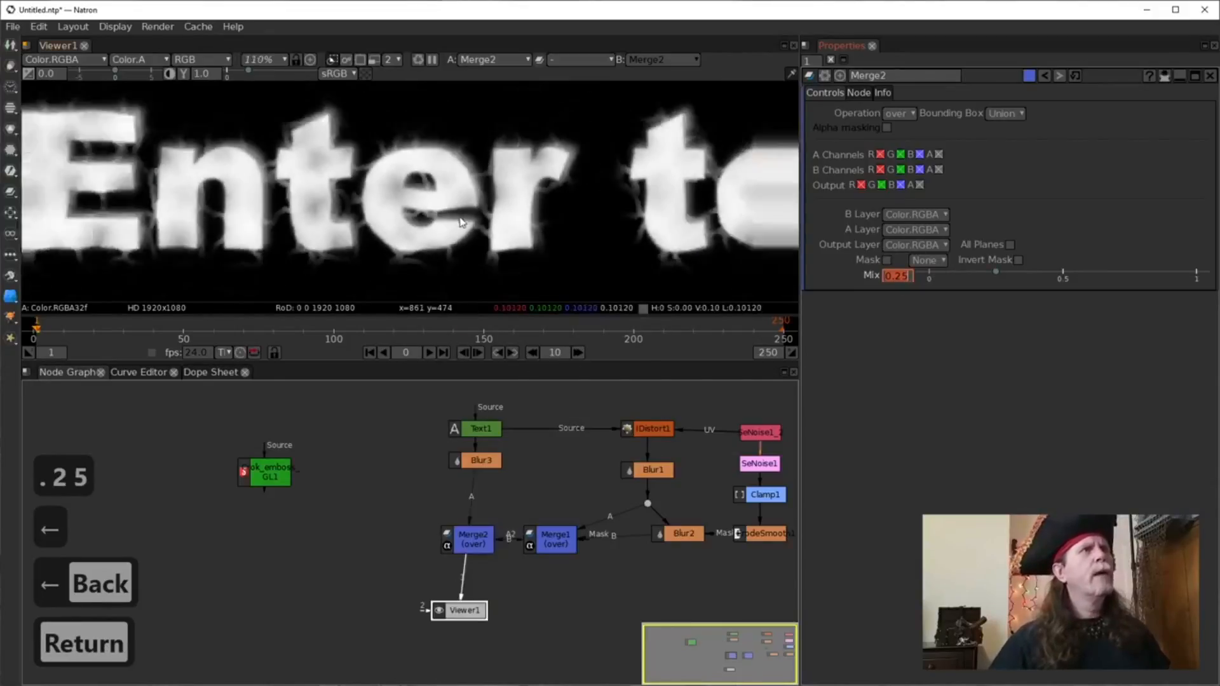
scroll(462, 222, down, 4)
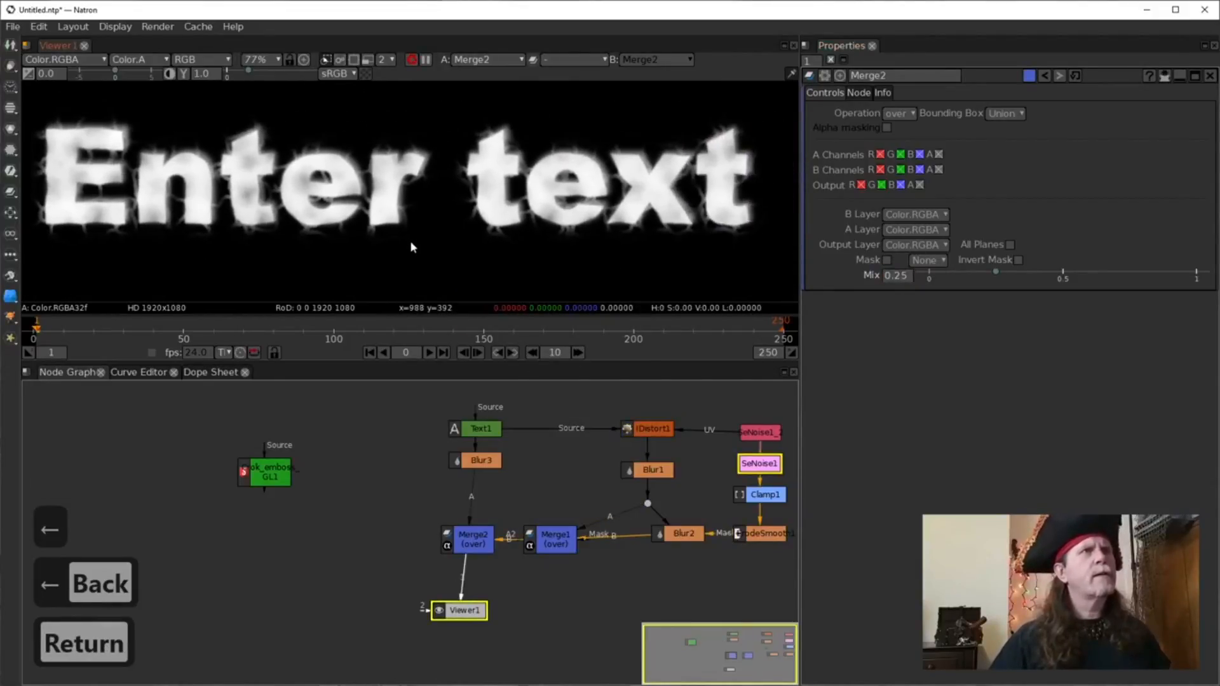
Compare Merge1's and Merge2's outputs in the viewer.
click(483, 549)
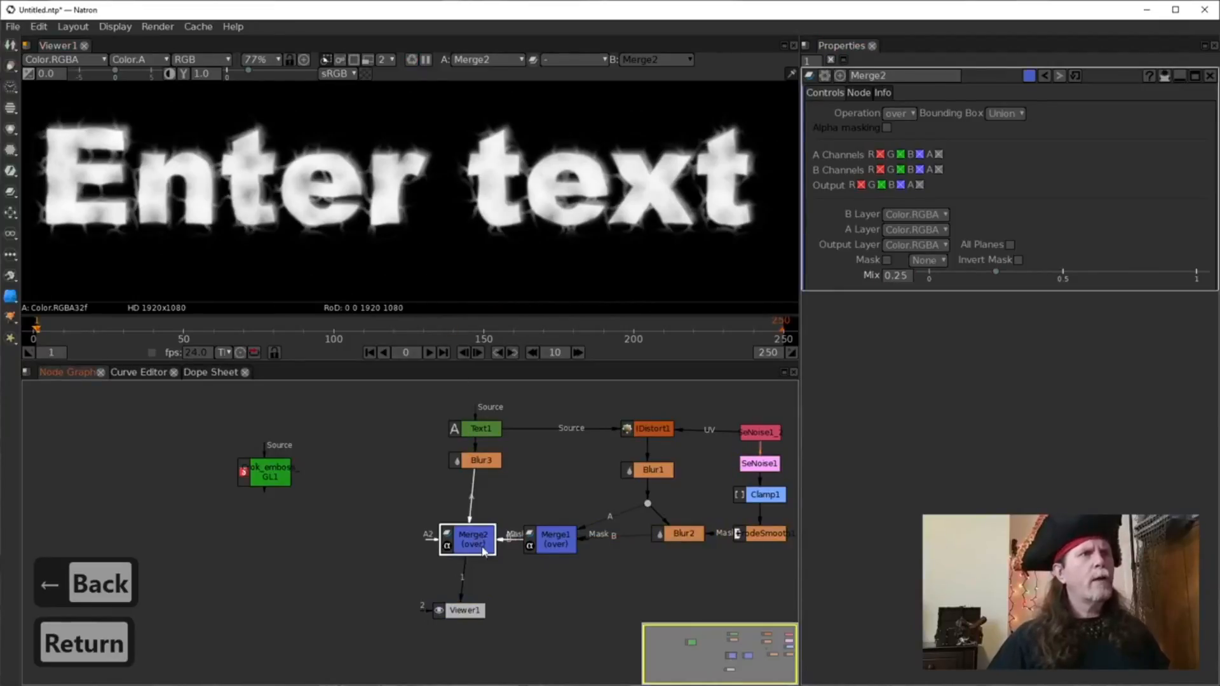
click(475, 468)
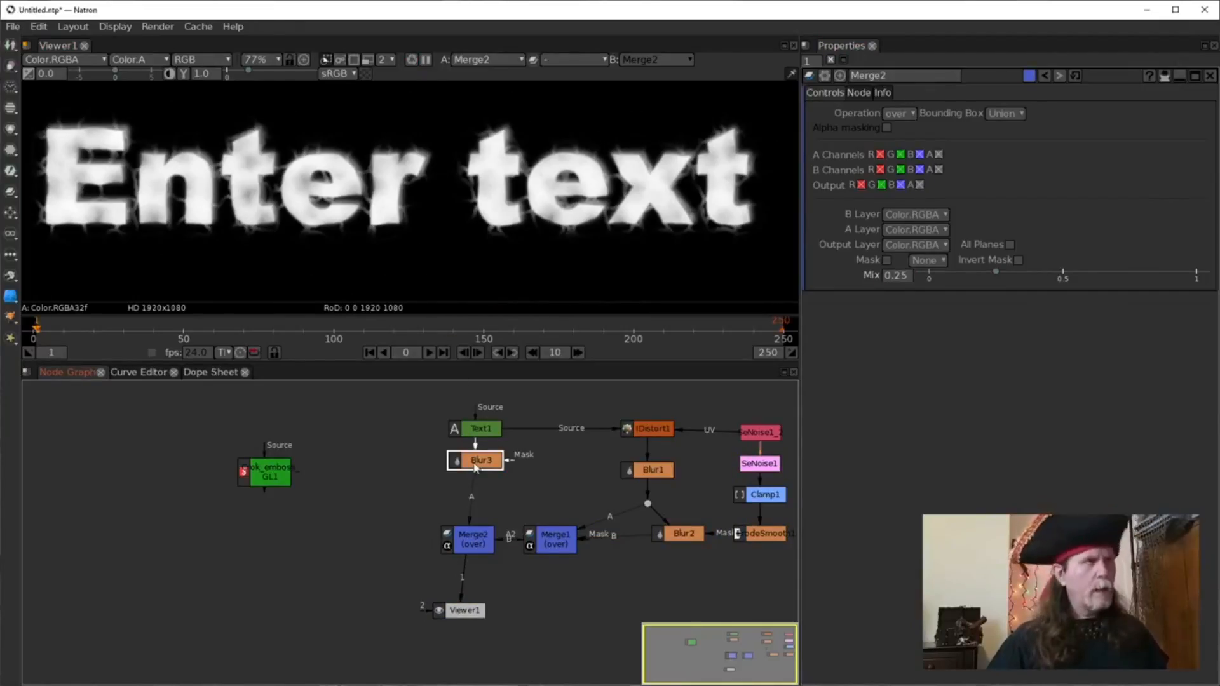
click(557, 551)
key(1)
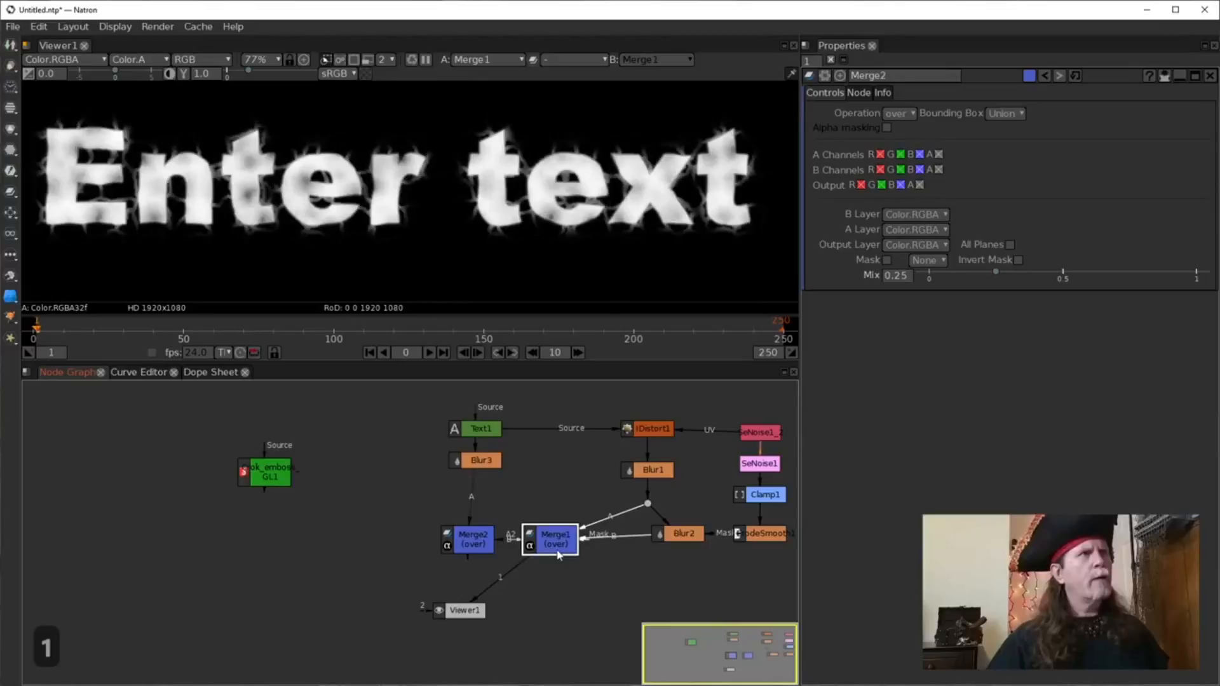
click(485, 551)
key(1)
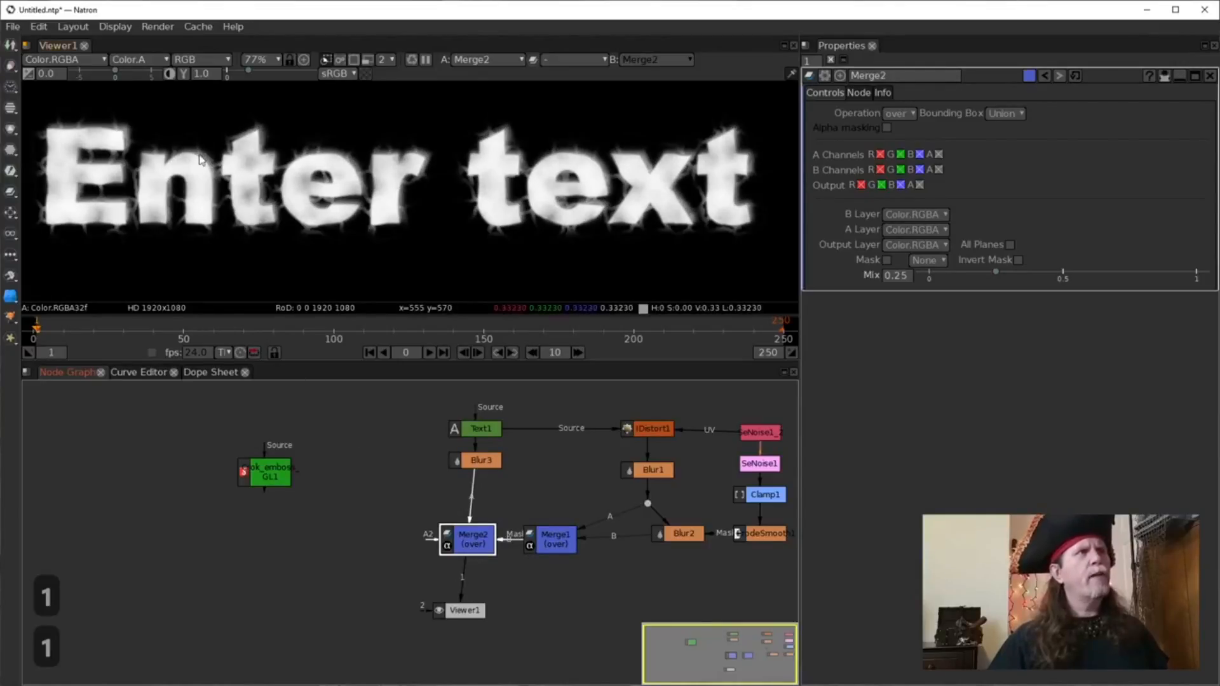
scroll(199, 159, up, 5)
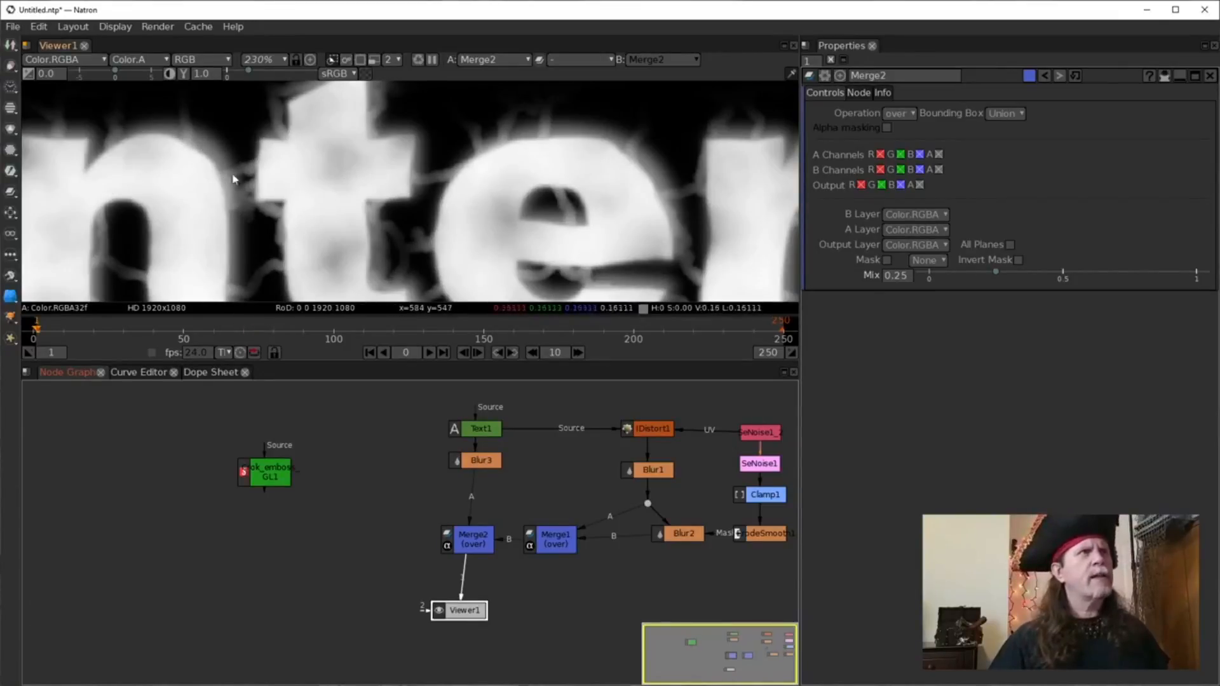
scroll(464, 259, down, 3)
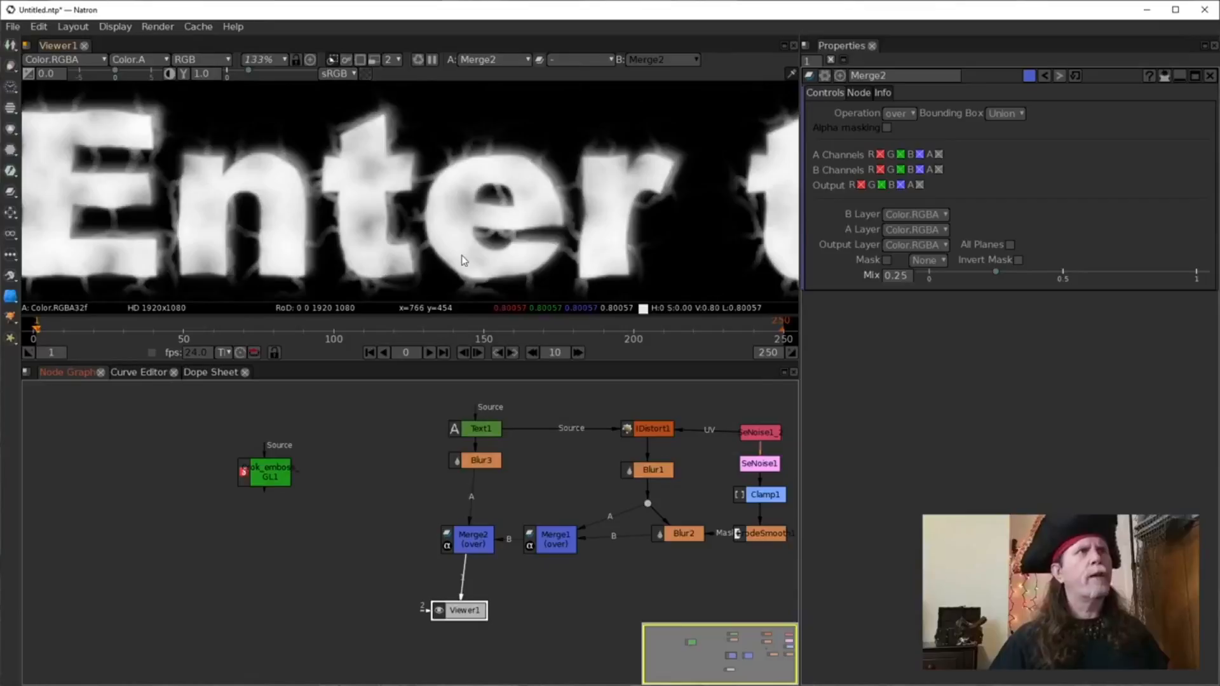
scroll(462, 256, down, 2)
Recentre the text and graph, then add a Merge3 node beside Viewer1.
drag(477, 270, 436, 210)
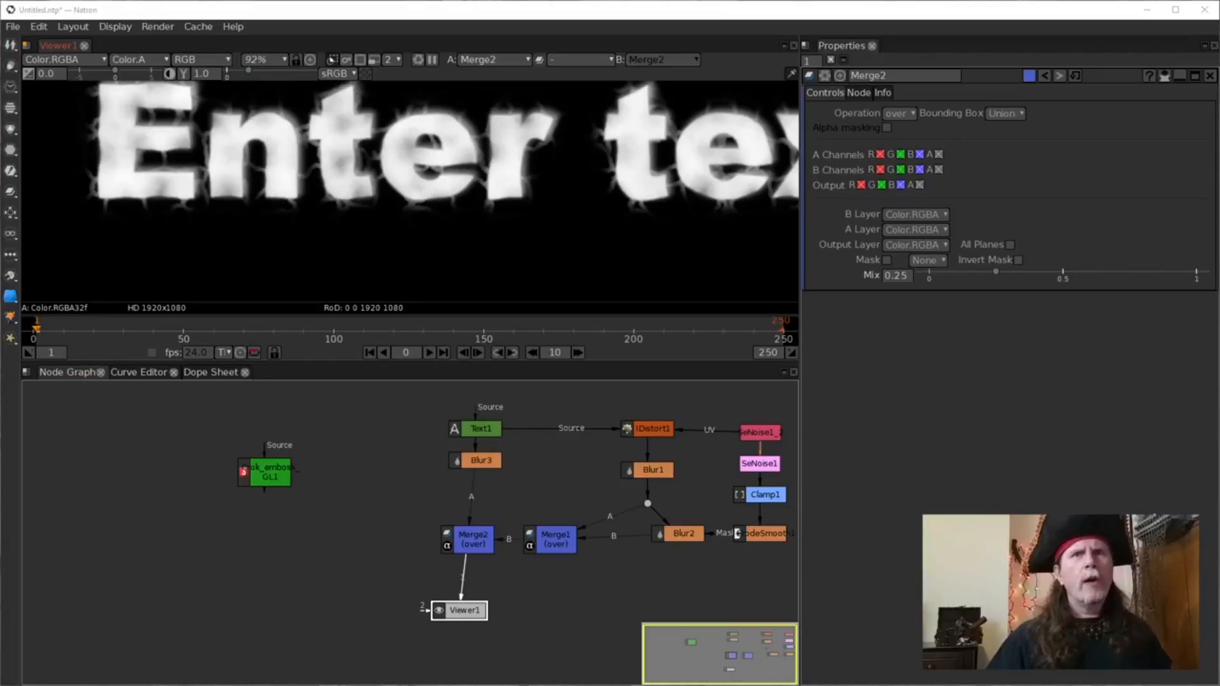
drag(530, 574, 380, 543)
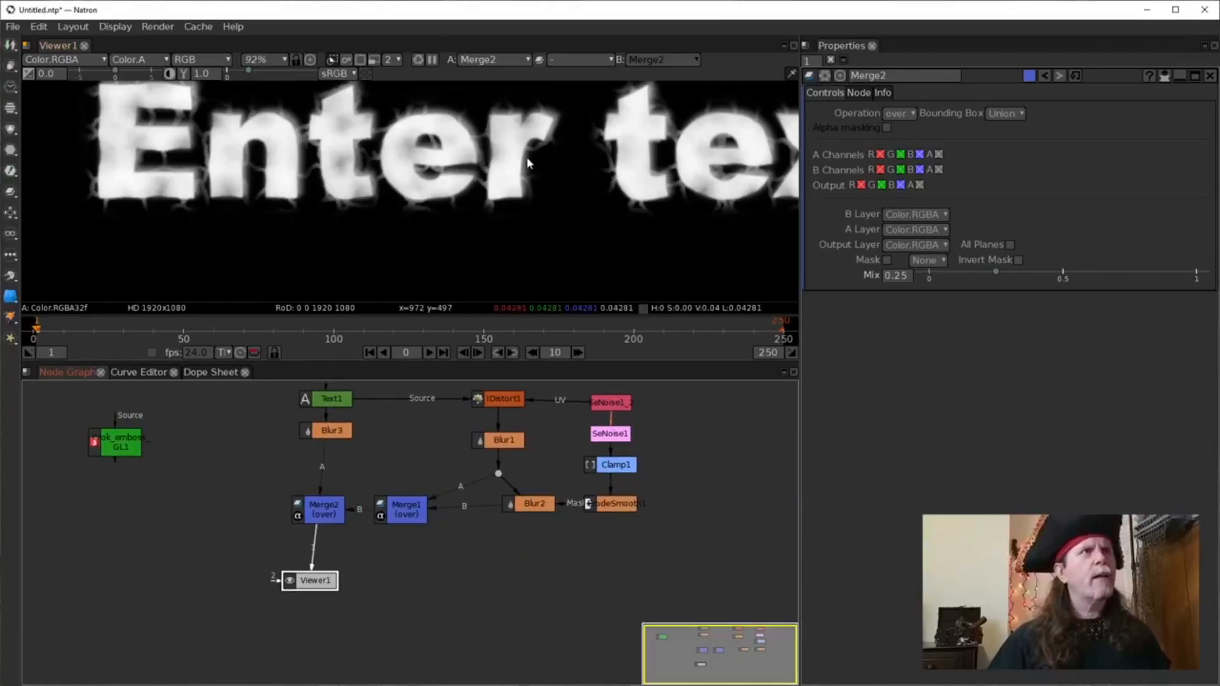
scroll(525, 196, down, 2)
drag(525, 195, 395, 193)
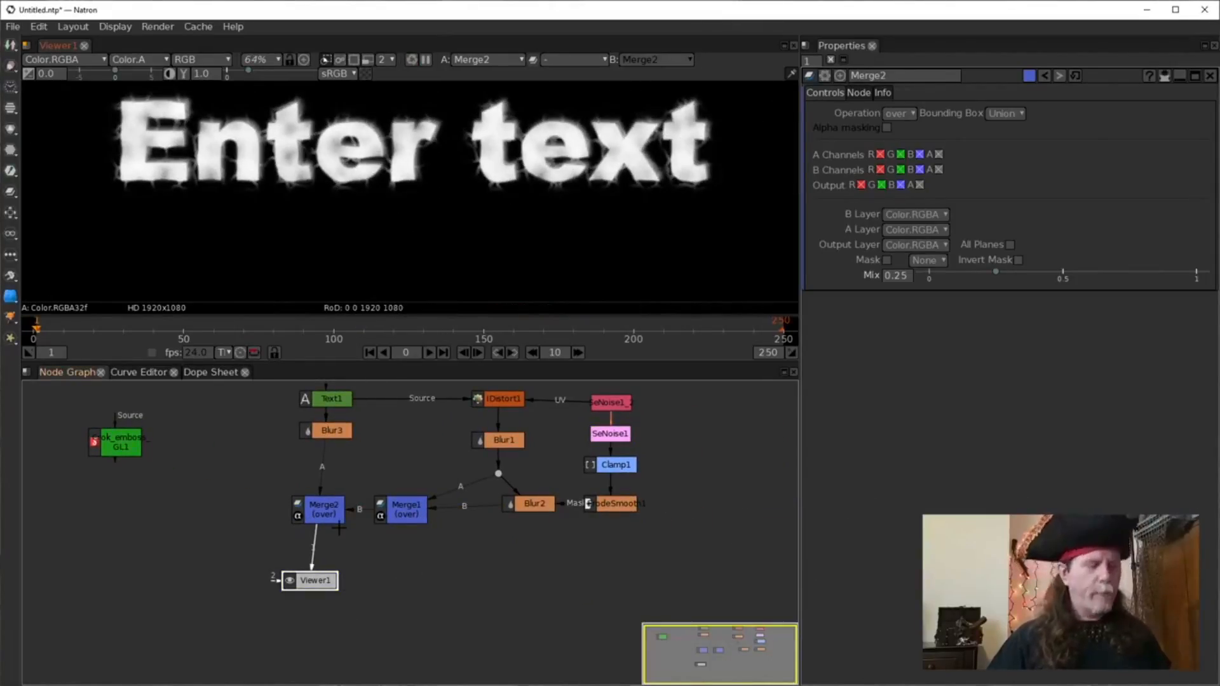
key(m)
drag(379, 548, 450, 605)
Connect Merge2 into Merge3's B input and show Merge3's output in the viewer.
drag(311, 580, 292, 617)
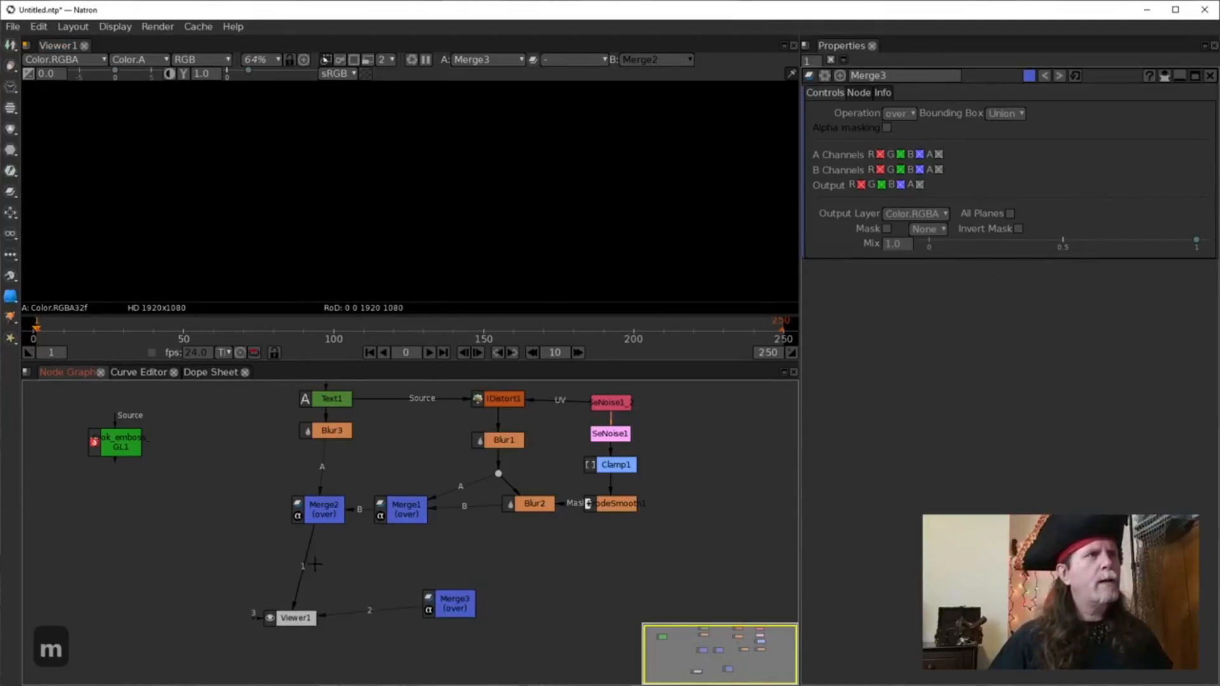
mouse_move(291, 570)
mouse_down()
mouse_move(338, 595)
mouse_move(290, 575)
mouse_up()
drag(447, 596, 357, 579)
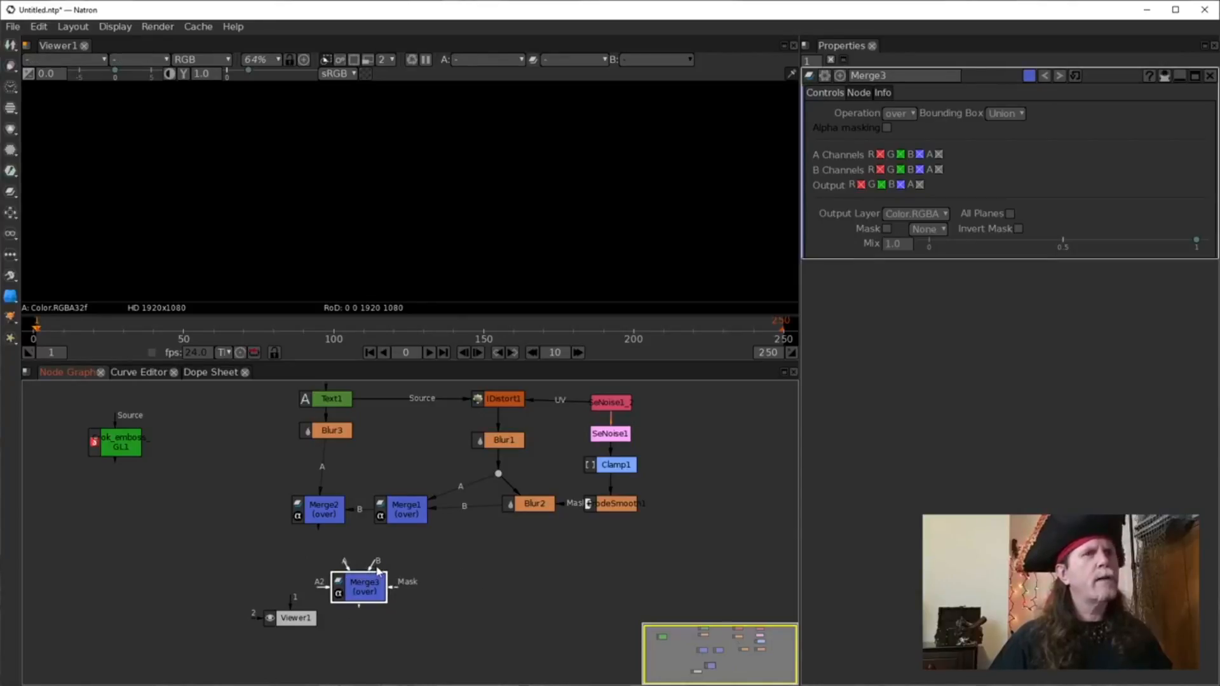
drag(373, 570, 324, 514)
drag(361, 592, 318, 574)
key(1)
Tidy the Merge2 and Merge3 node positions above Viewer1.
drag(323, 513, 333, 515)
drag(328, 557, 333, 564)
click(414, 576)
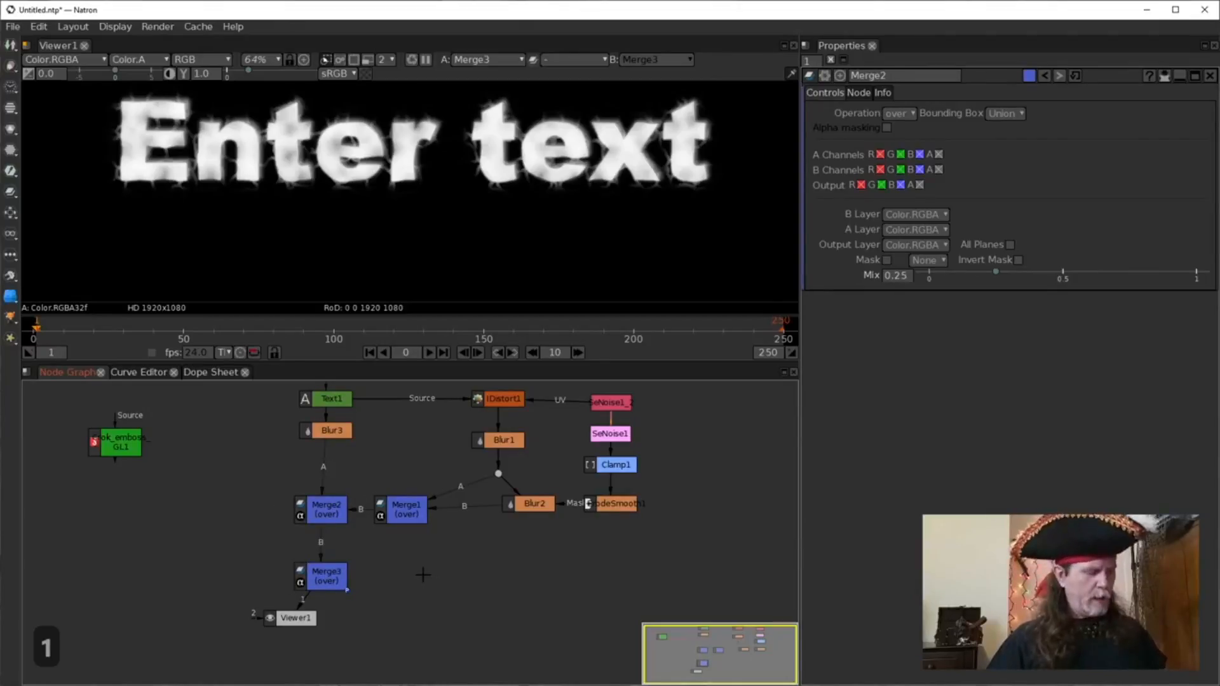
key(Tab)
Create a Constant node and connect it to Merge3's A input.
text(const)
key(Down)
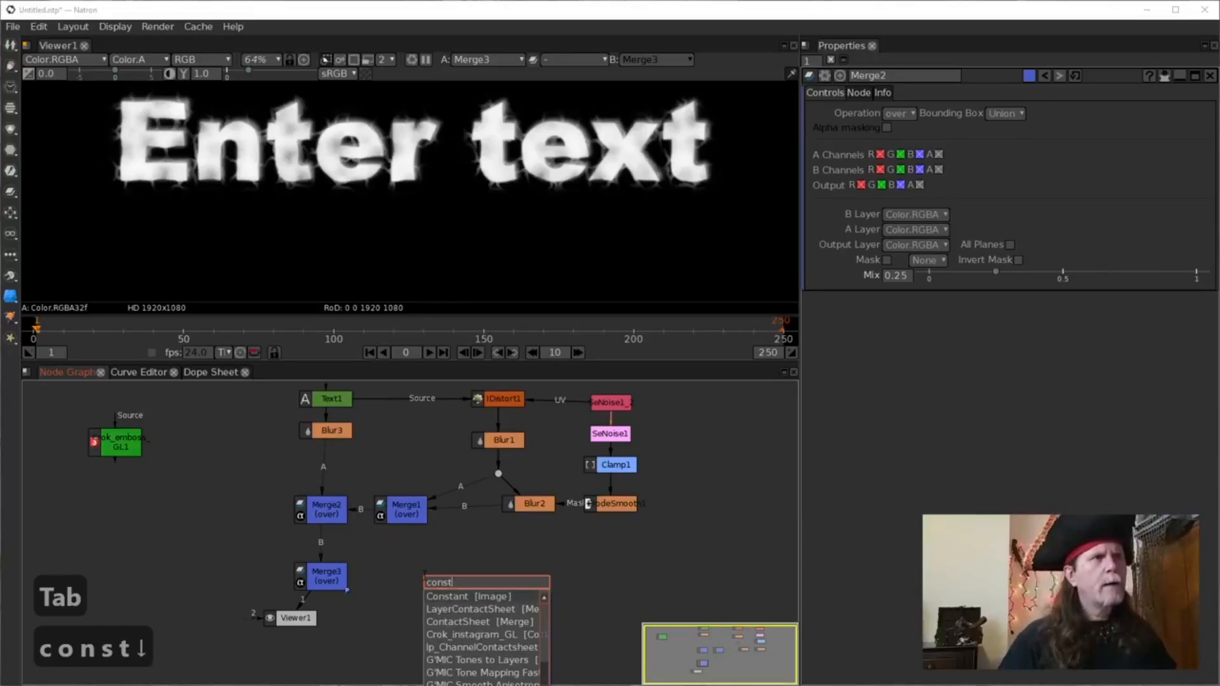
key(Return)
click(315, 565)
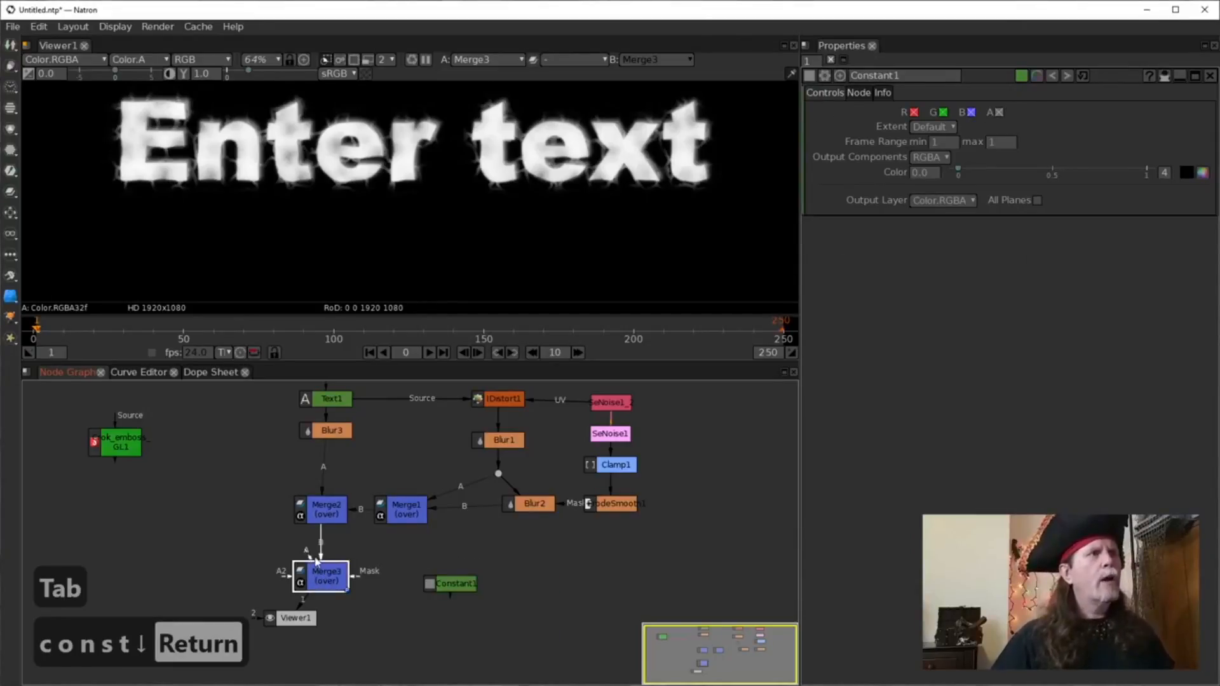
drag(312, 556, 443, 574)
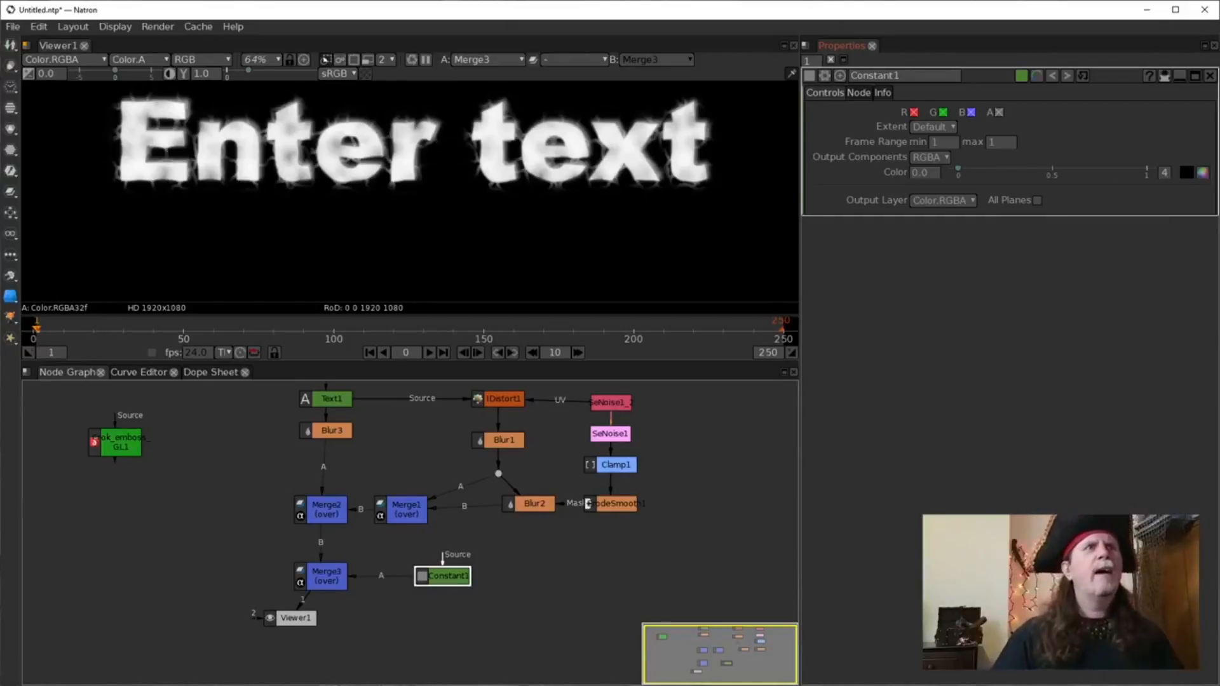
Make Constant1 lavender (r 0.401, g 0.401, b 1.0) and place Viewer1 below Merge3.
click(1203, 173)
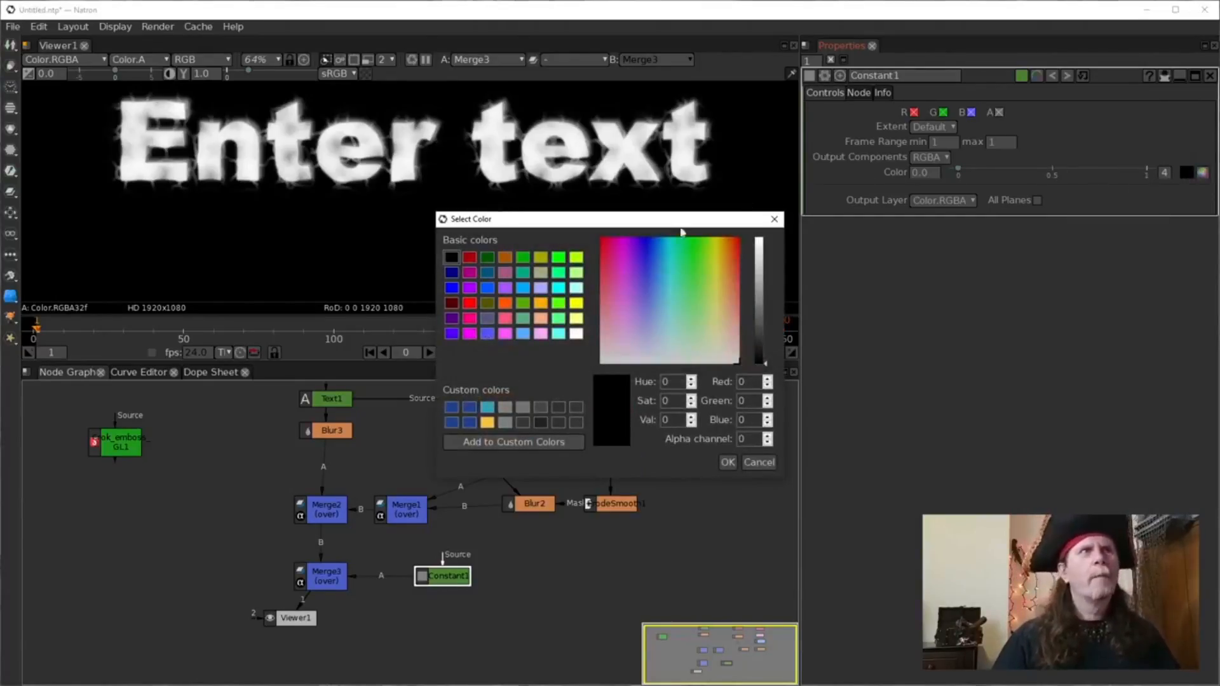
click(540, 288)
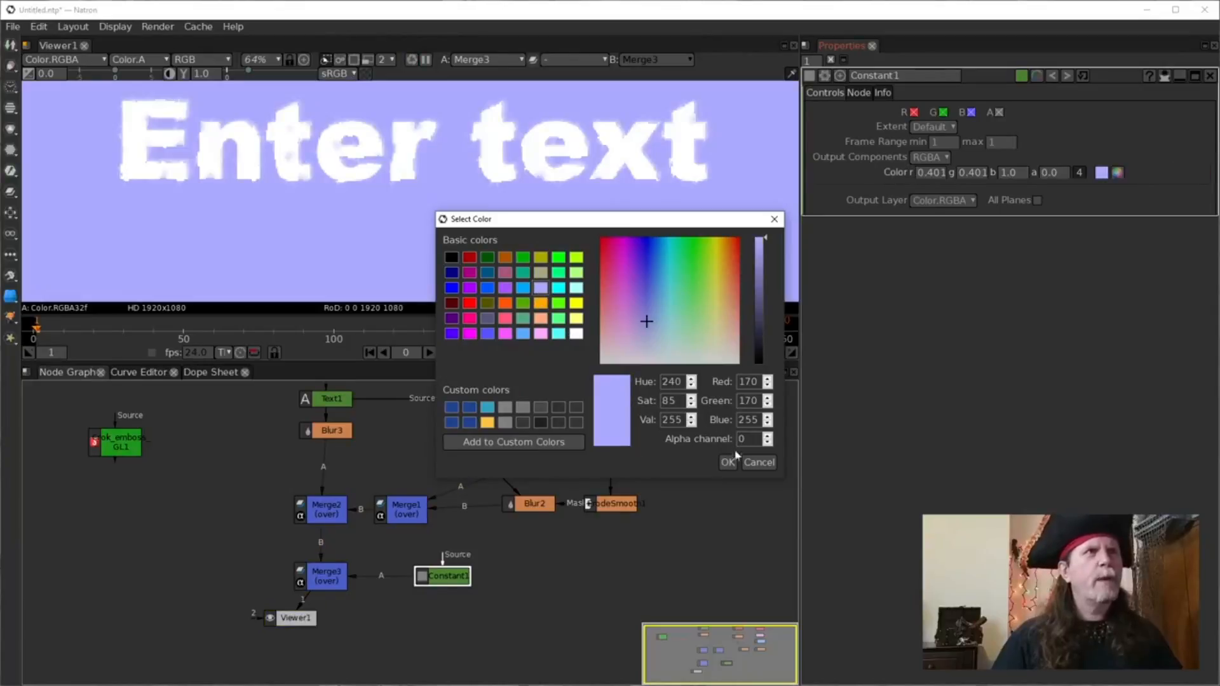
click(727, 463)
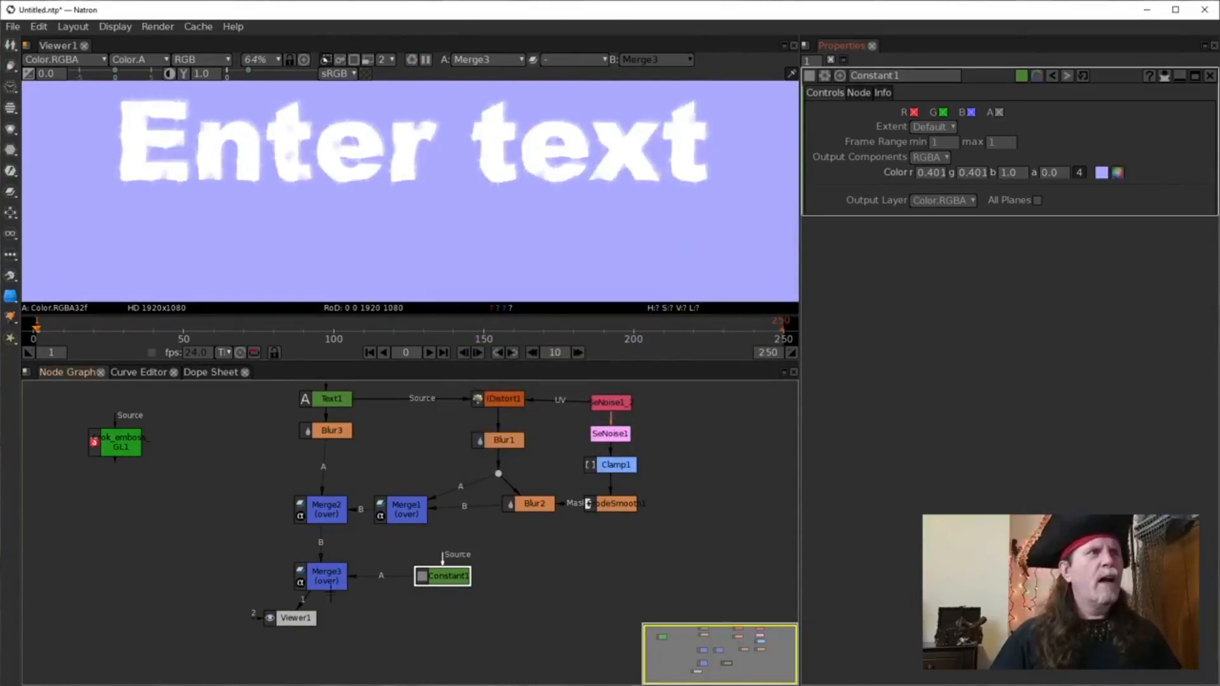
click(309, 631)
drag(289, 620, 319, 623)
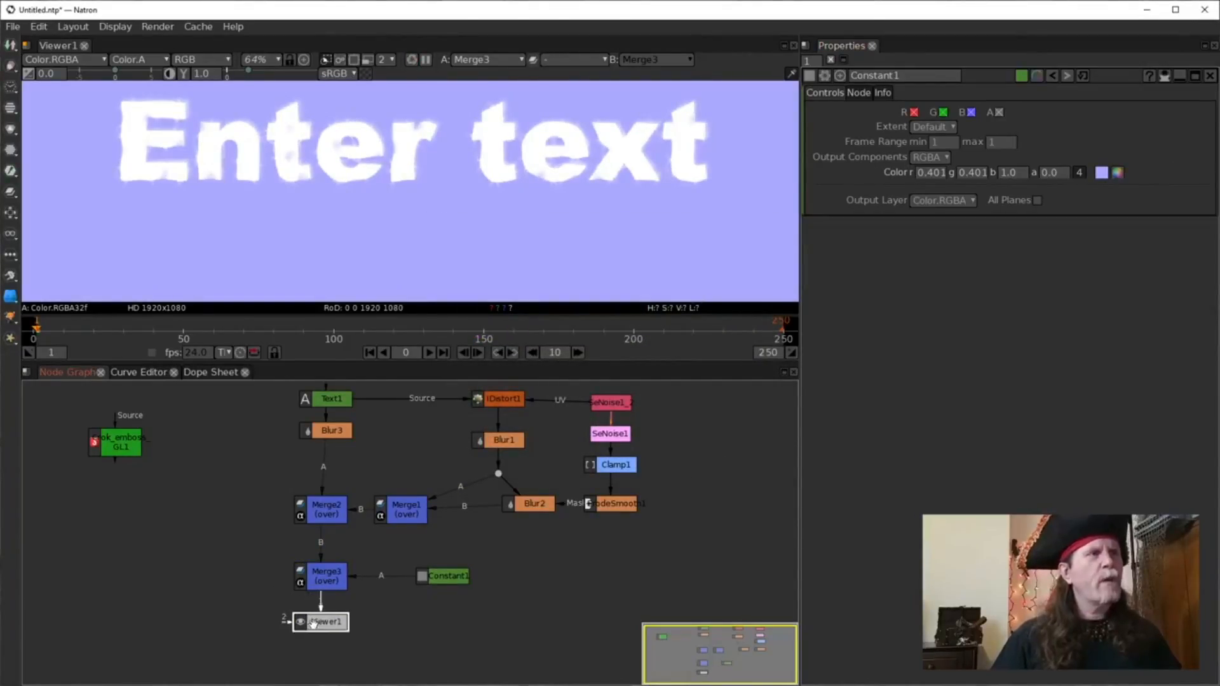
click(321, 575)
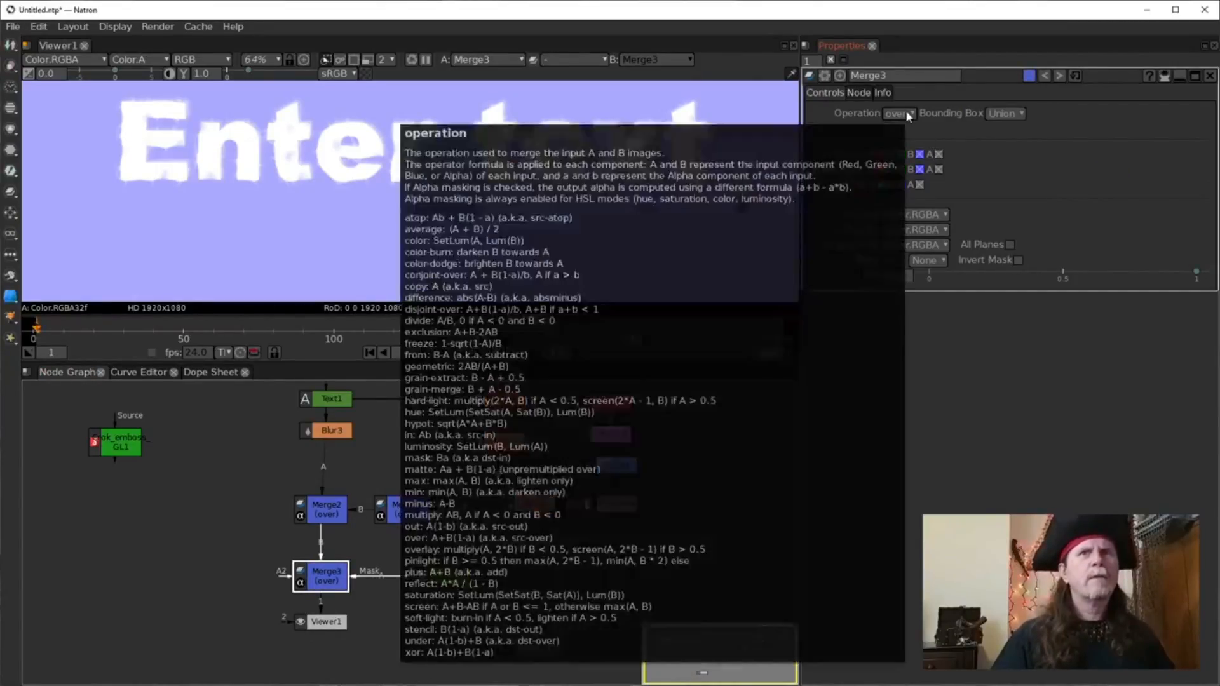
Check Merge3's blend operations unchanged, then view Merge2 and open its settings.
click(909, 114)
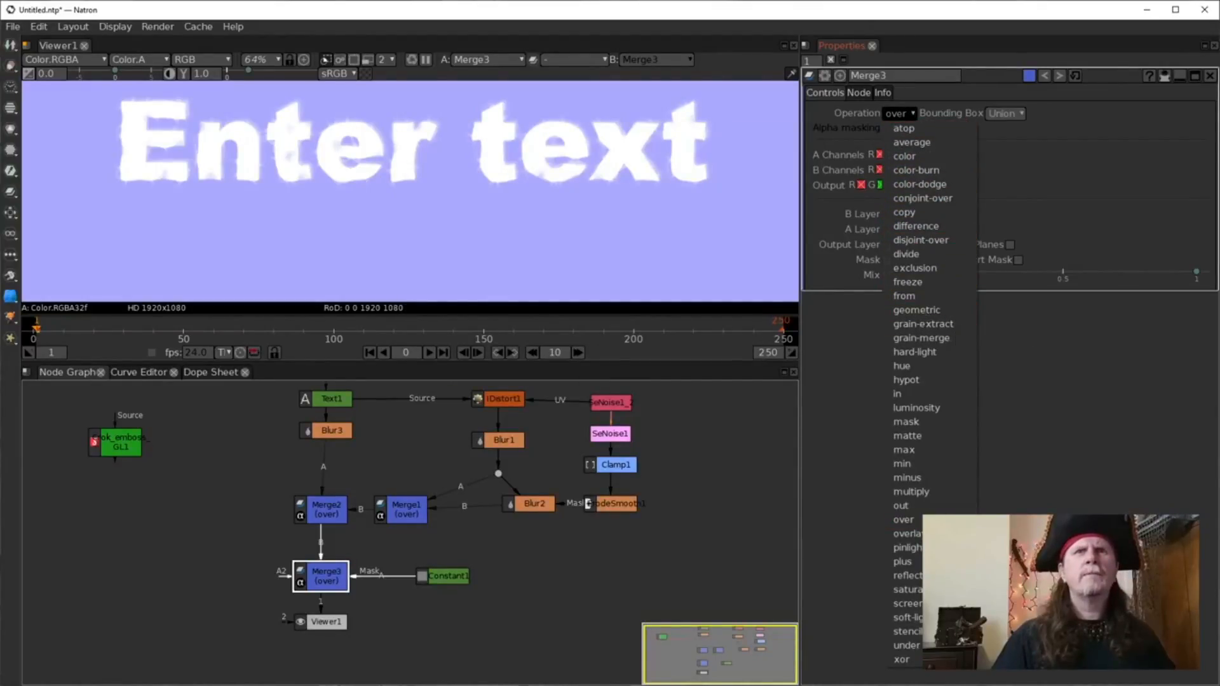
click(705, 518)
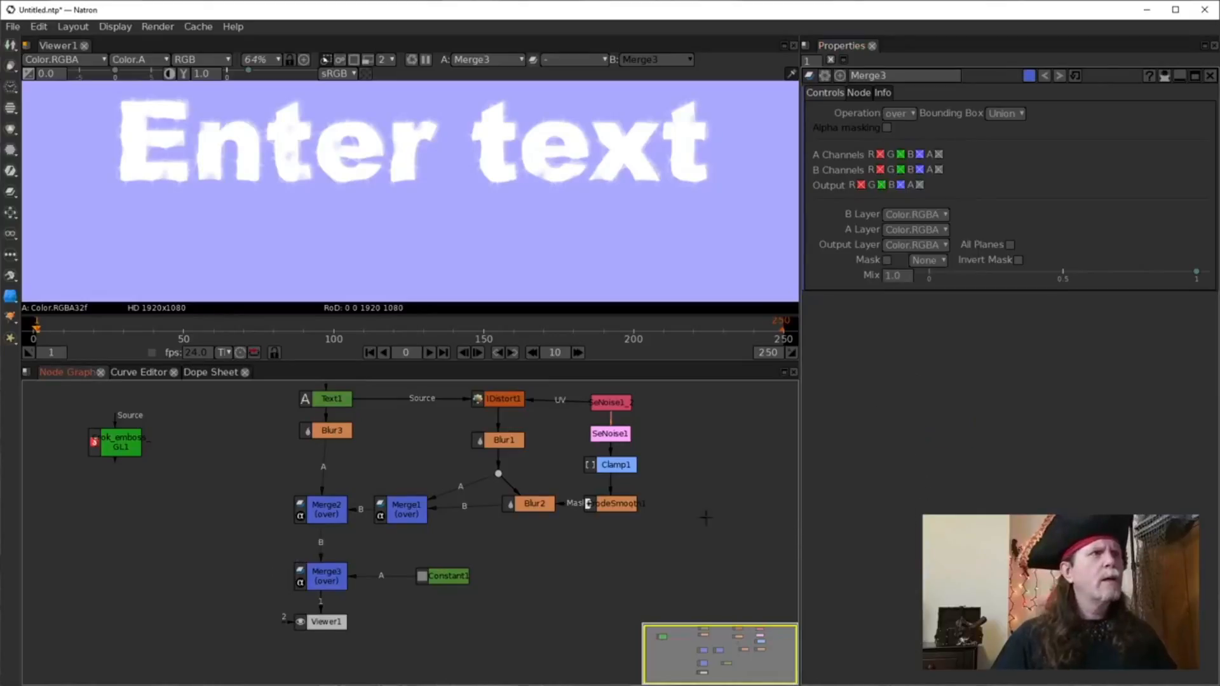
click(322, 507)
key(1)
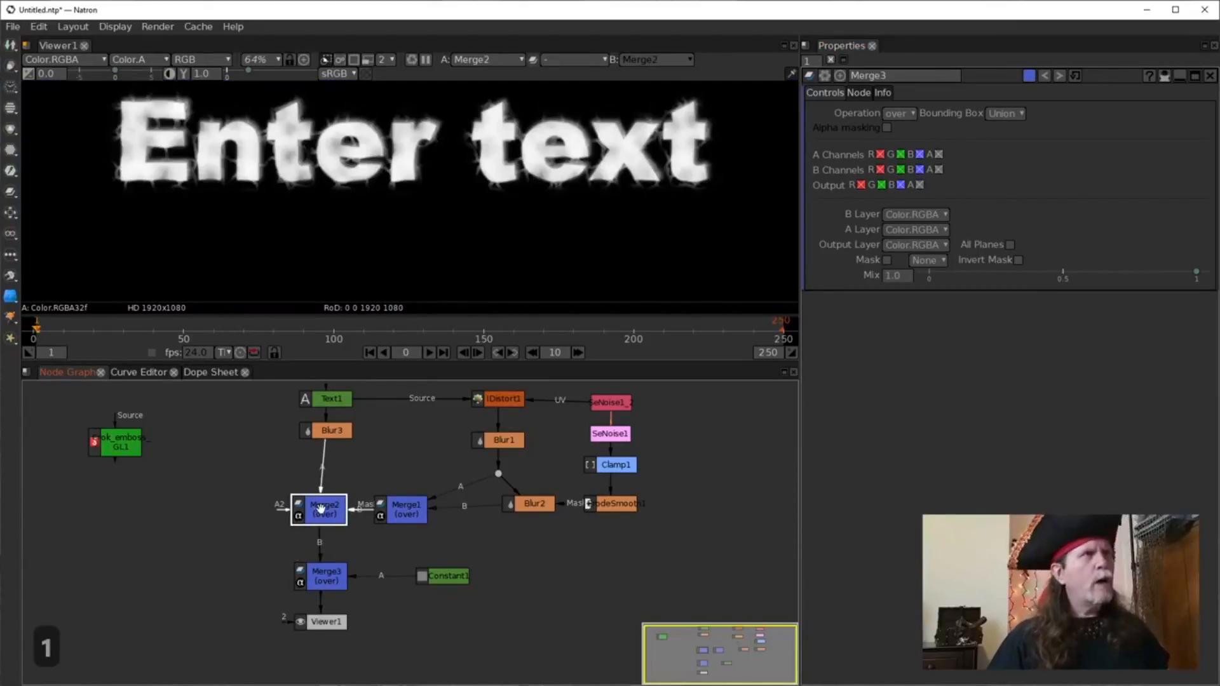
double_click(307, 516)
drag(316, 510, 321, 512)
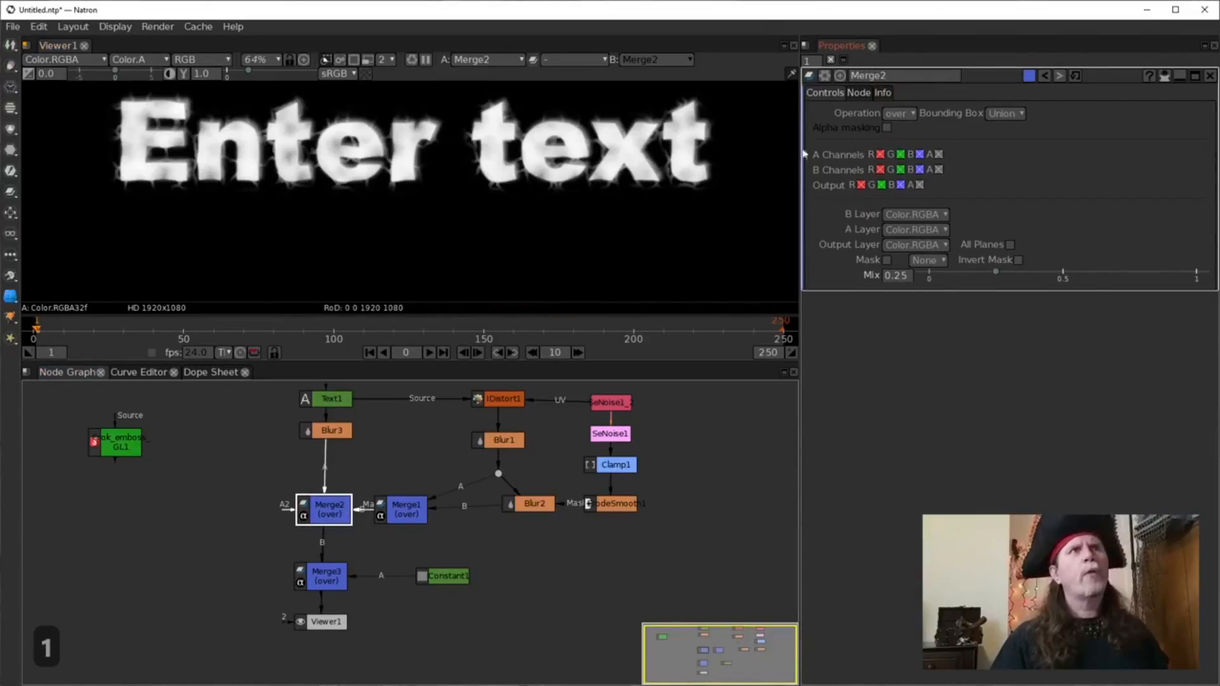
Set Merge2's operation to screen and view Merge3's lavender composite.
click(899, 114)
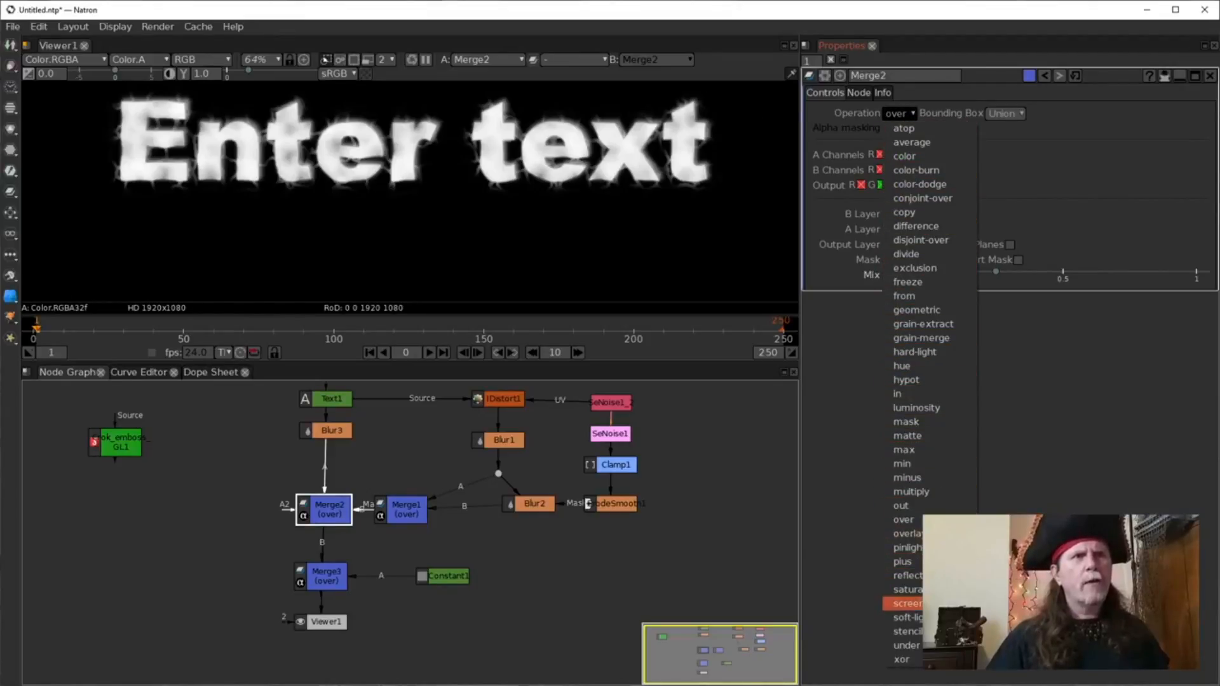
click(941, 604)
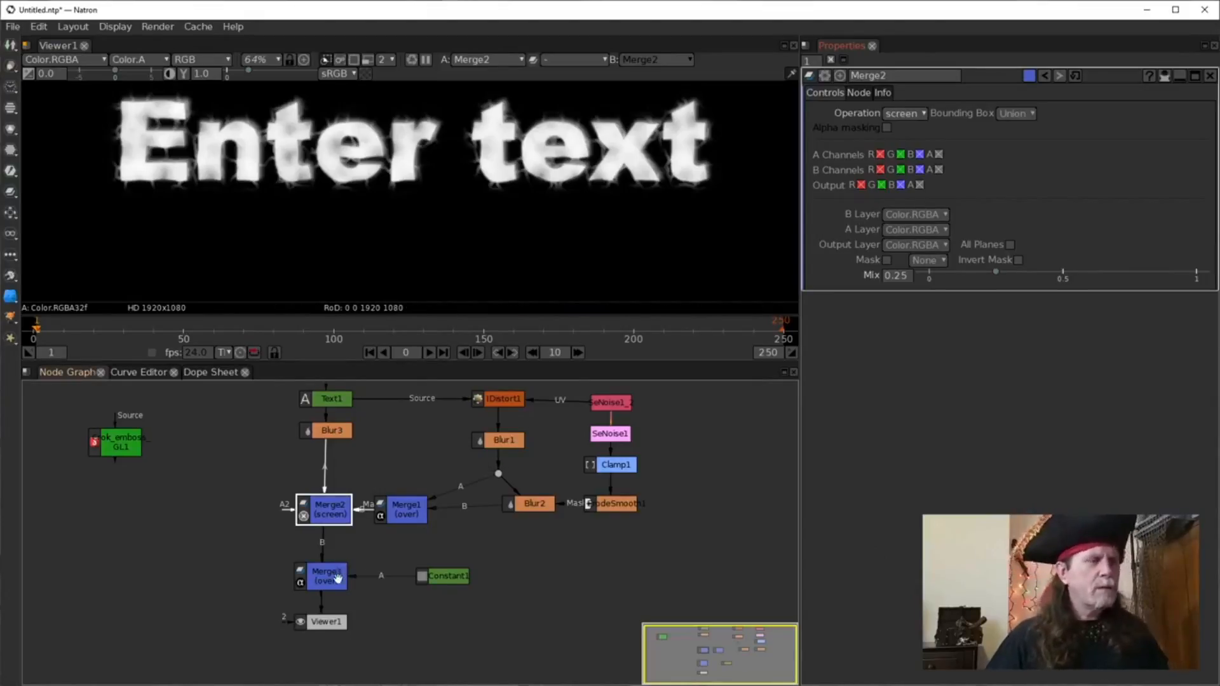
click(337, 577)
key(1)
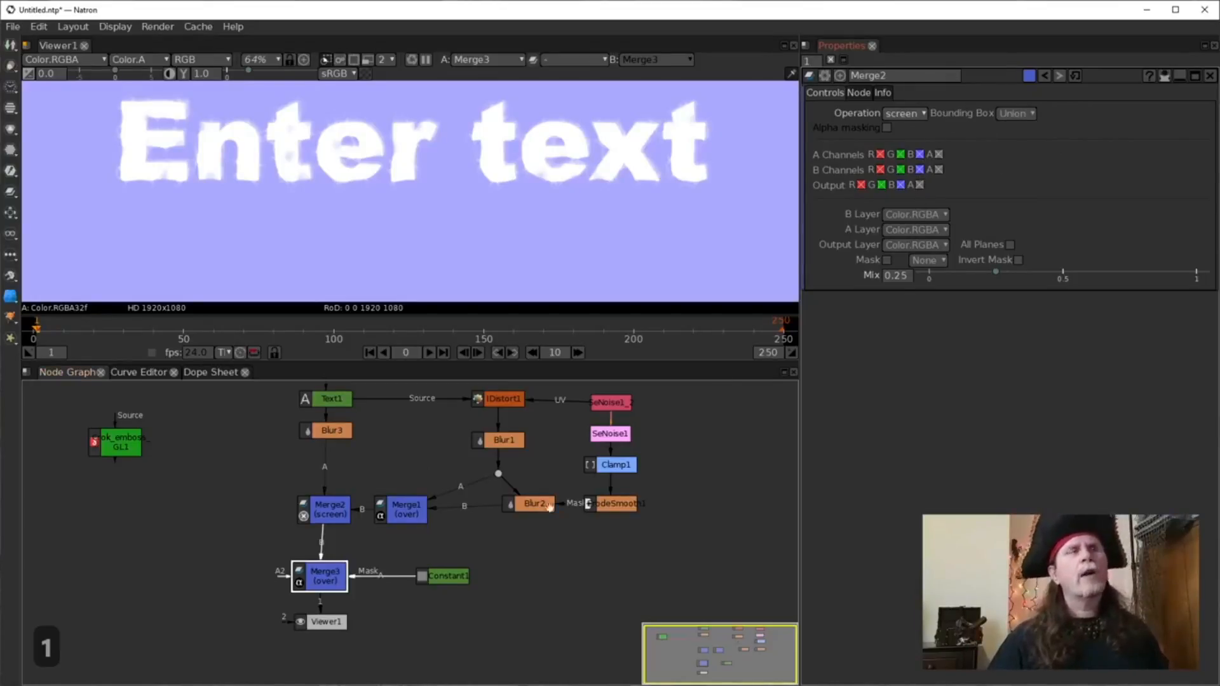
Change Merge3's blend operation from over to soft-light.
click(315, 578)
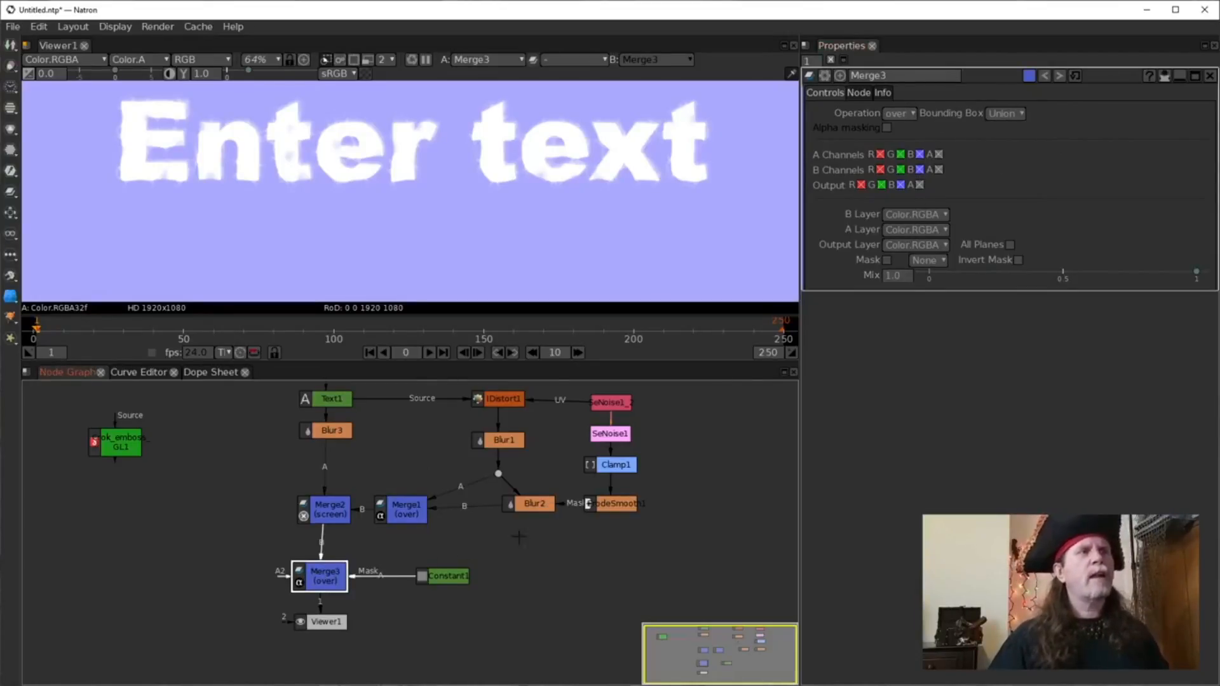
click(905, 114)
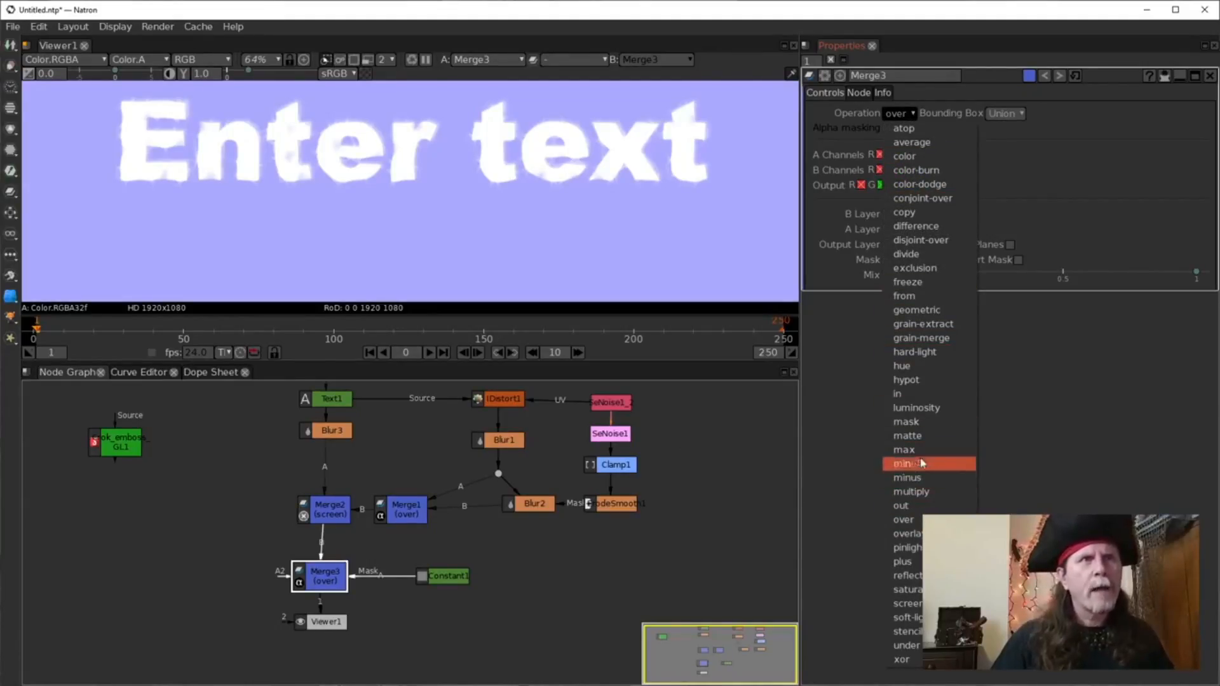
click(911, 620)
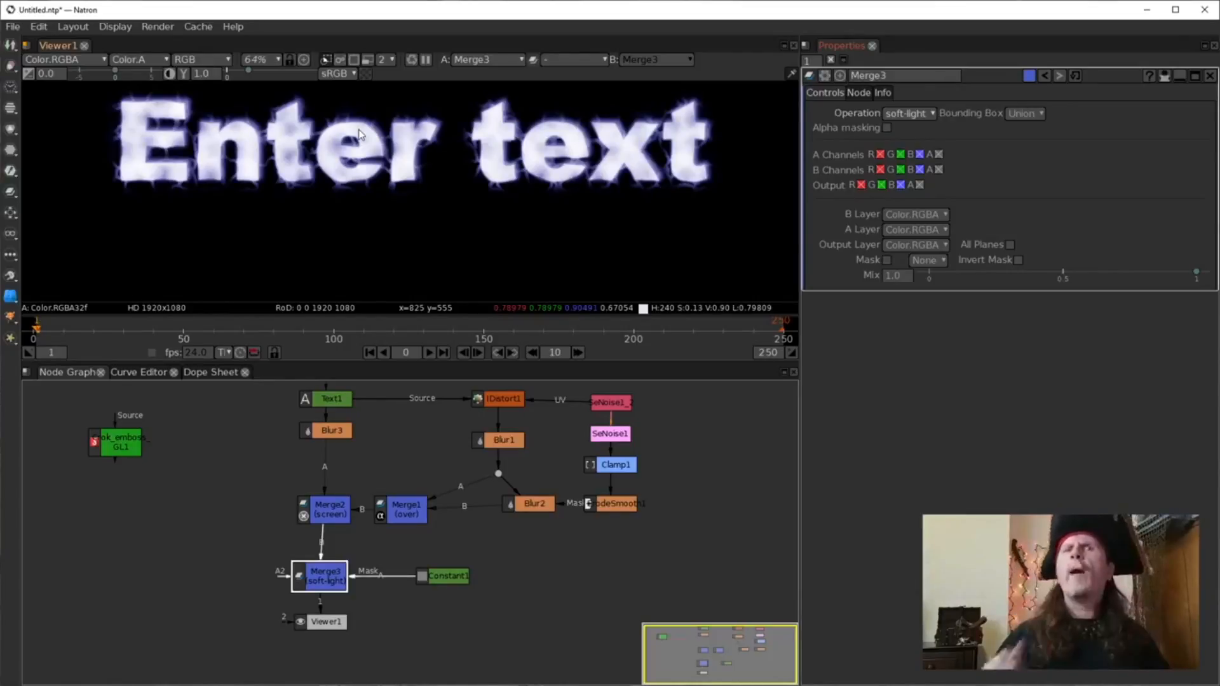
Move Viewer1 further below Merge3 and fit the whole frame in the viewer.
drag(332, 585, 337, 584)
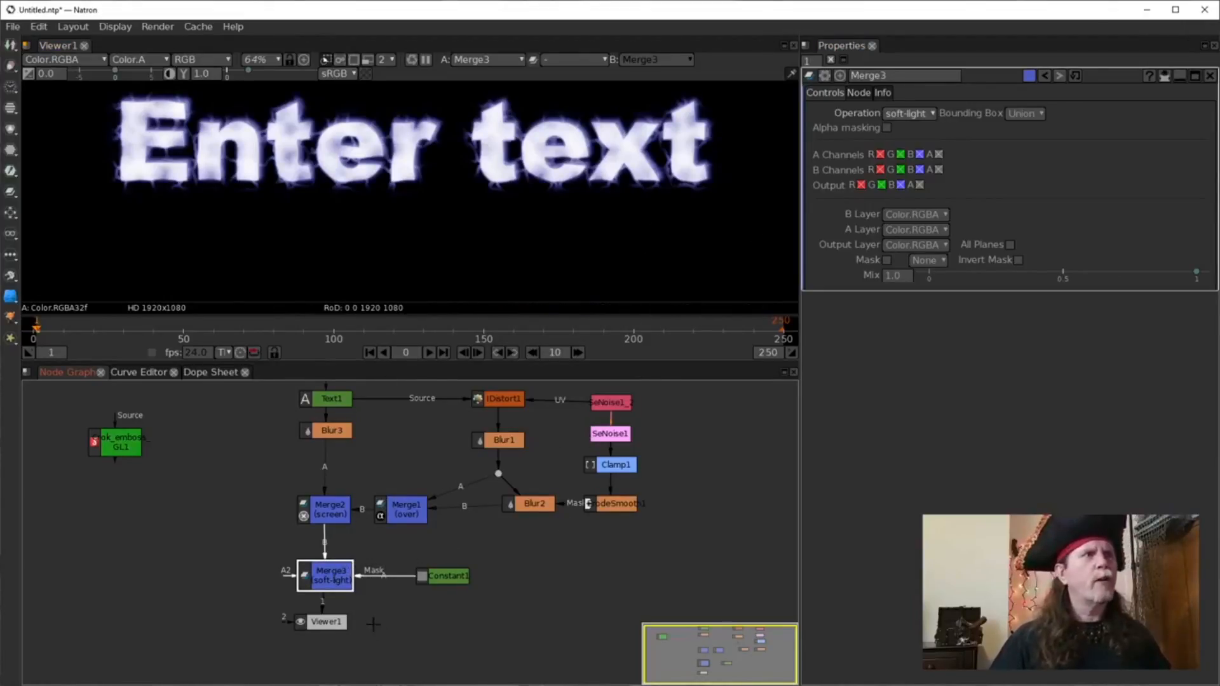
drag(373, 624, 381, 599)
drag(302, 593, 300, 637)
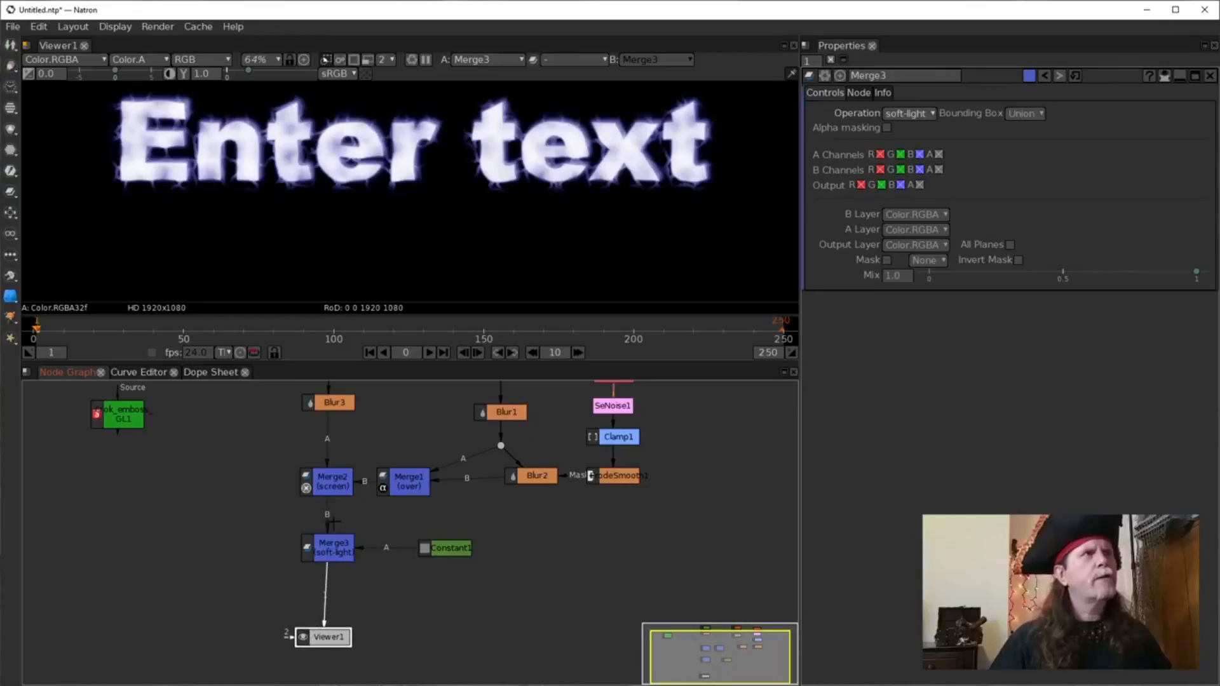
drag(331, 543, 329, 545)
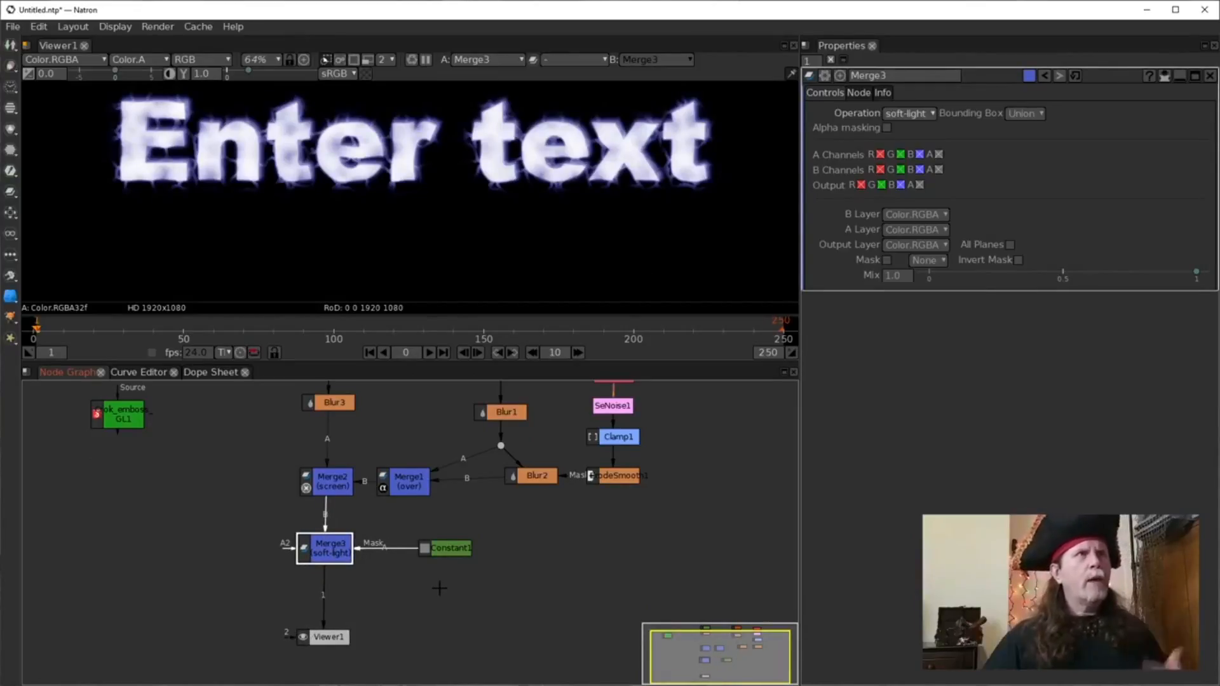
click(468, 223)
key(f)
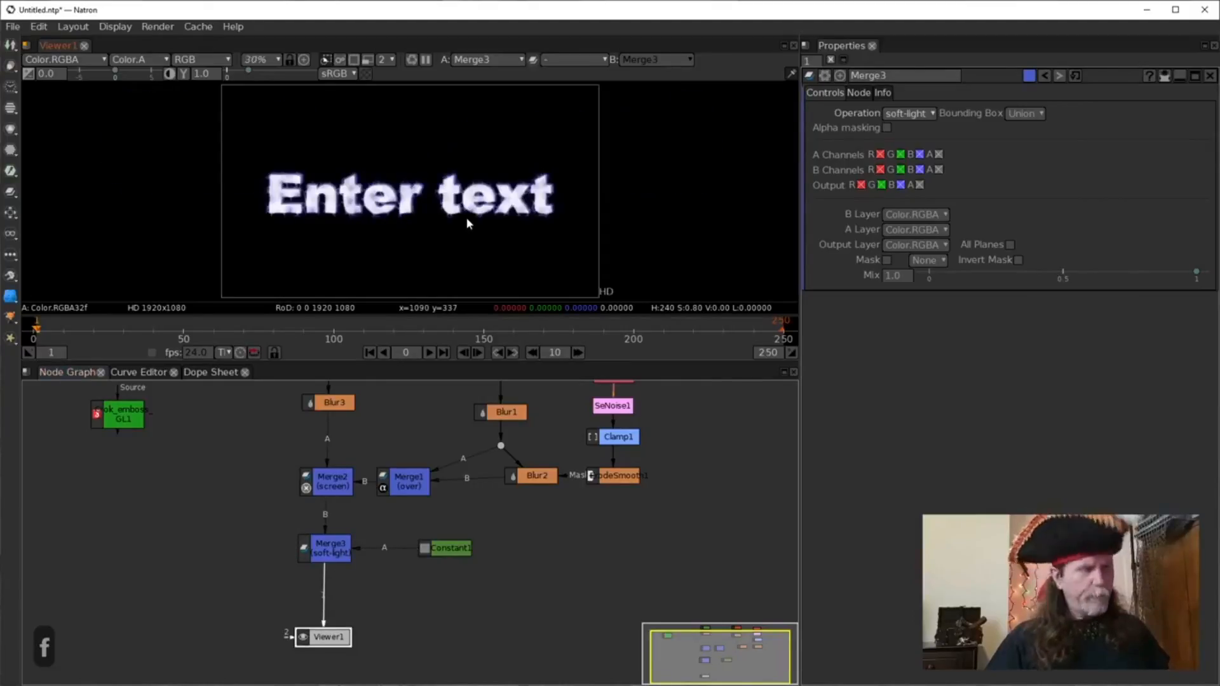
click(339, 550)
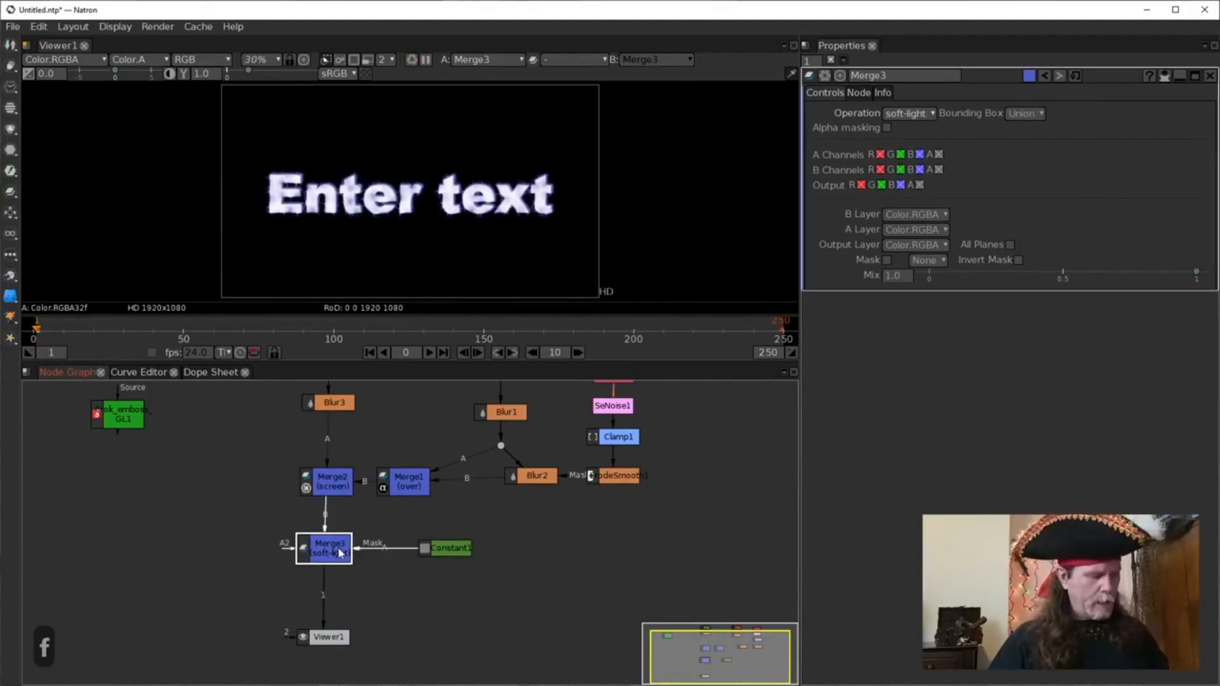
key(Tab)
Add a Card3D node after Merge3 using a 'card' search.
text(card)
key(Down)
key(Return)
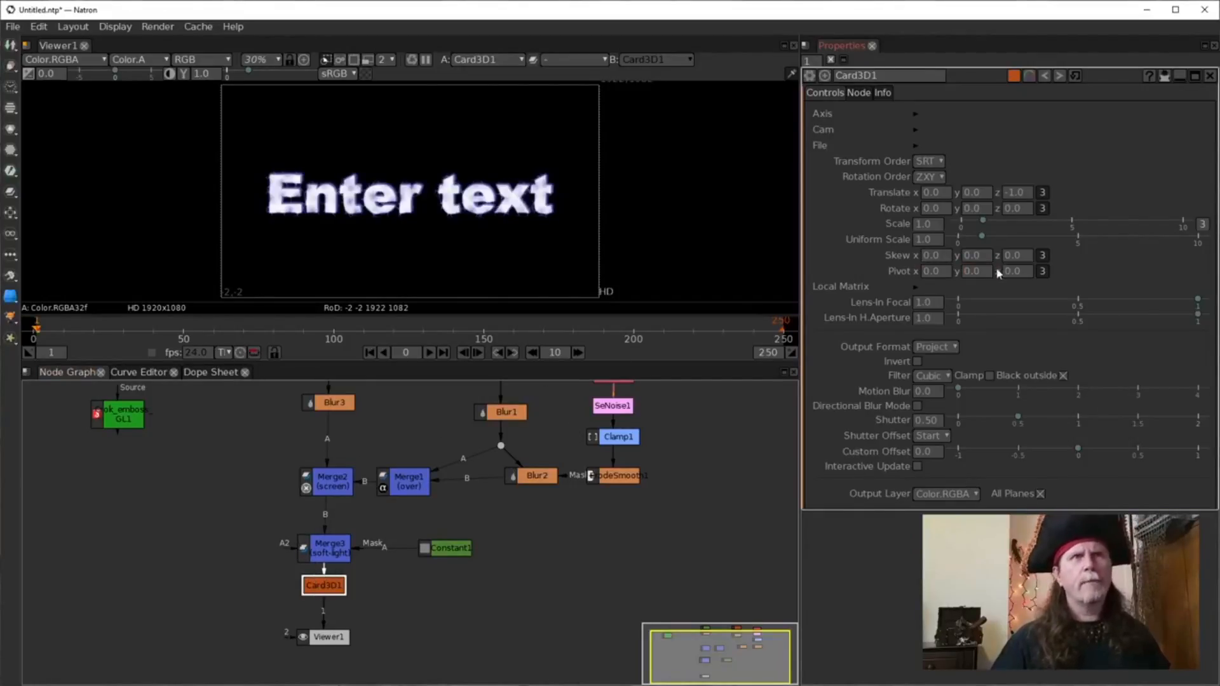
Set Card3D1's Translate z to -1.2 and key all Translate dimensions.
text(-1.2)
key(Return)
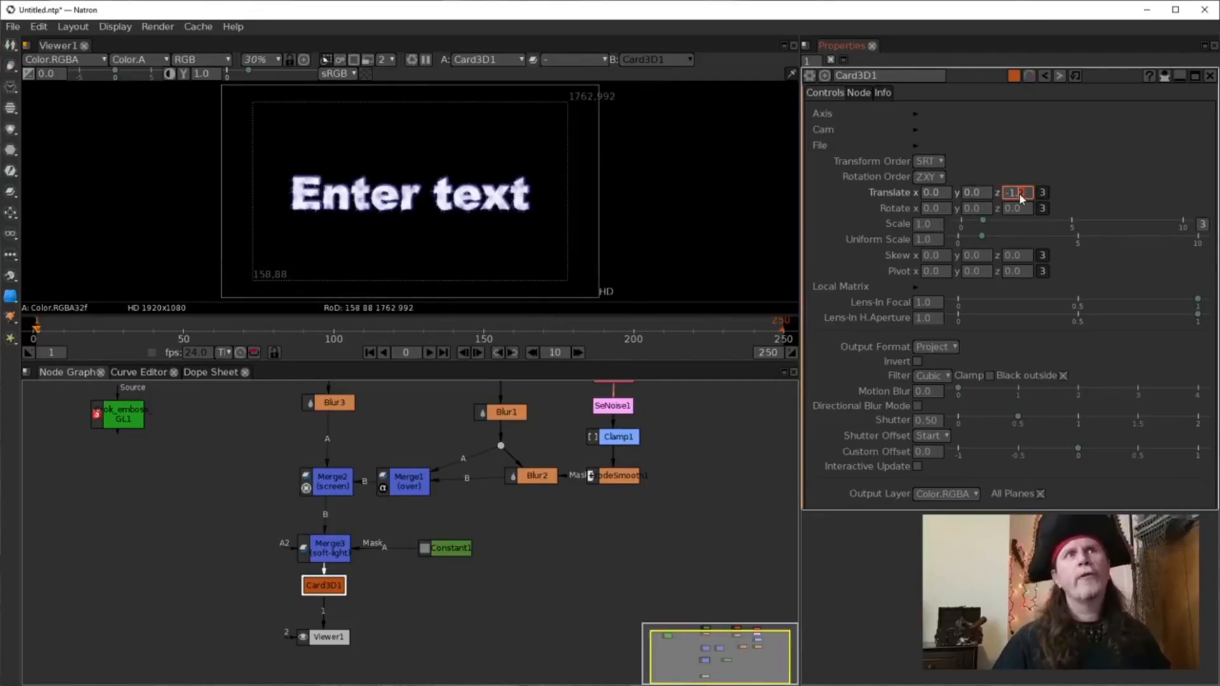
scroll(1020, 193, down, 1)
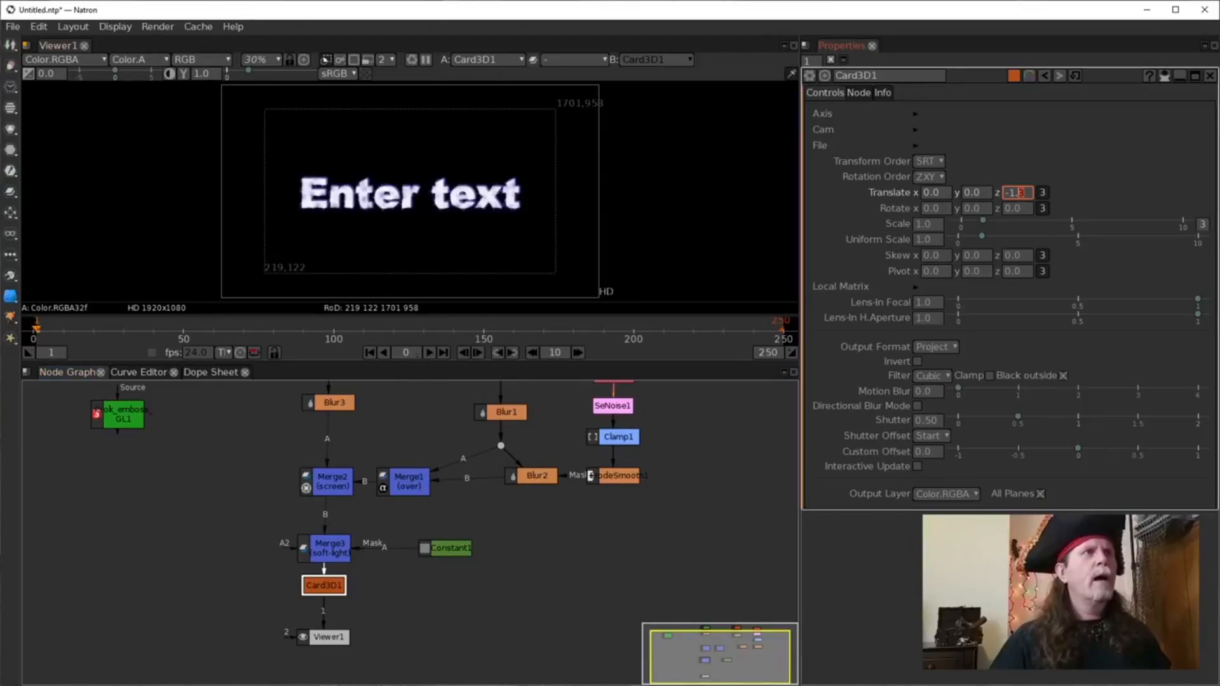
right_click(1018, 194)
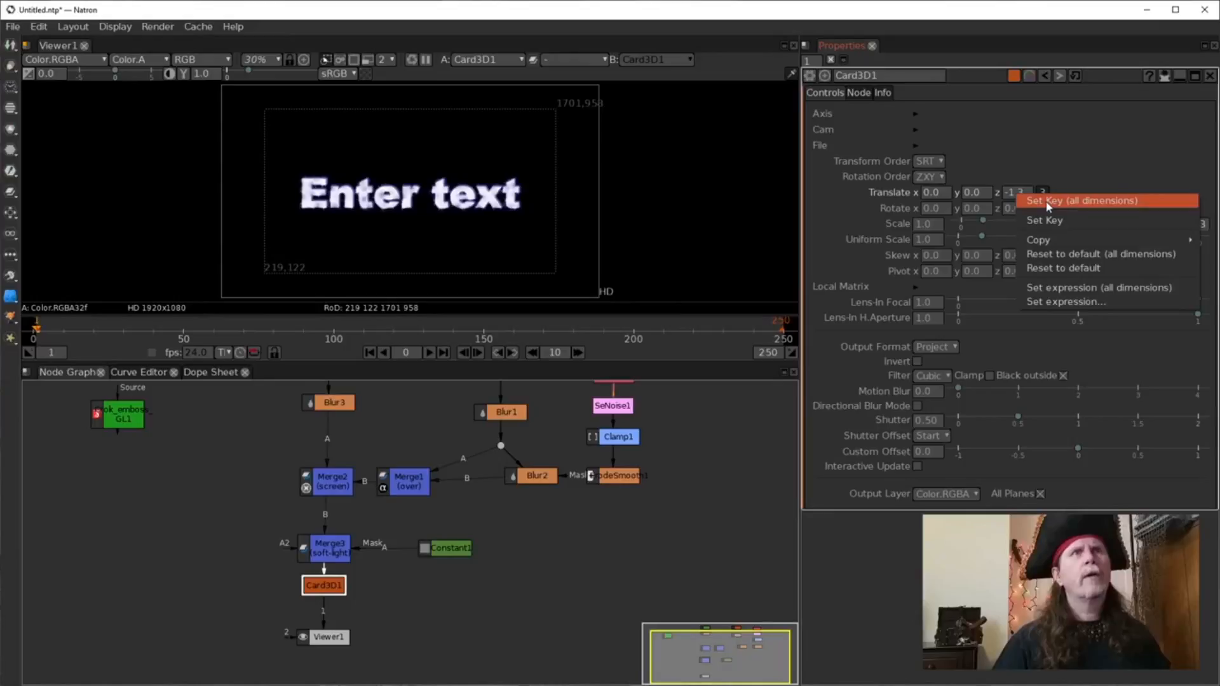
click(1047, 202)
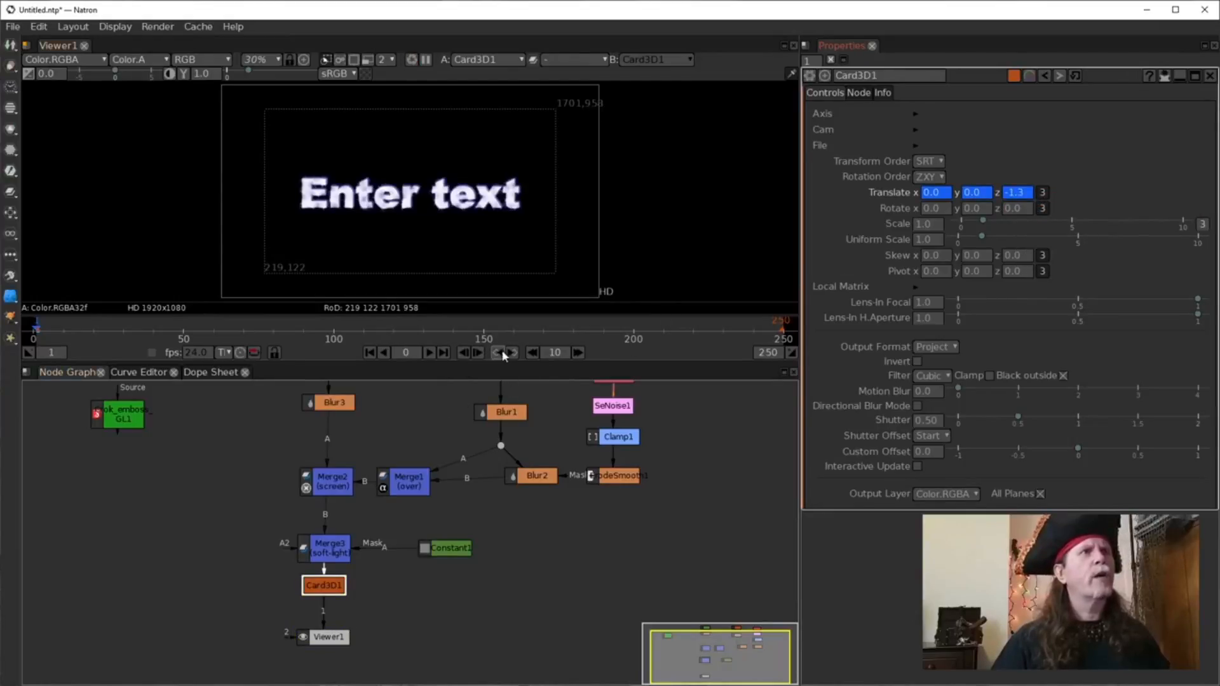
Jump to frame 250 and adjust Card3D1's Translate z value.
click(444, 353)
click(1017, 193)
click(1019, 196)
scroll(1019, 202, up, 3)
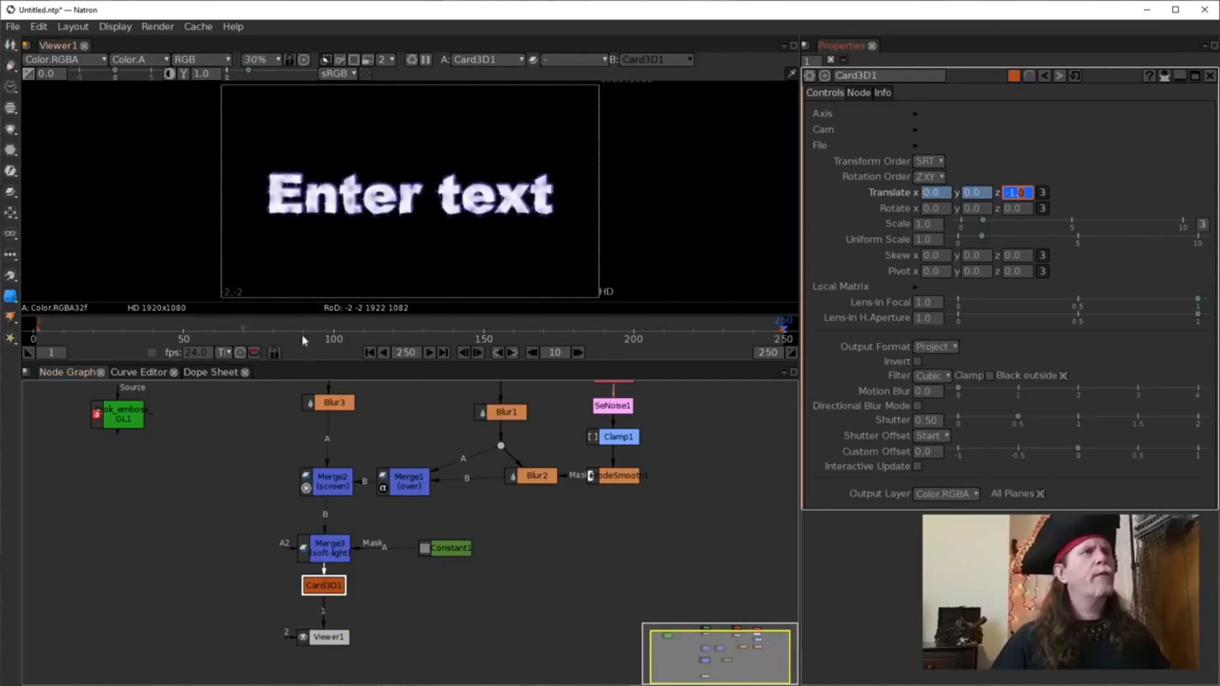
Preview the Card3D push by playing from frame 1 and stopping.
click(369, 353)
click(430, 353)
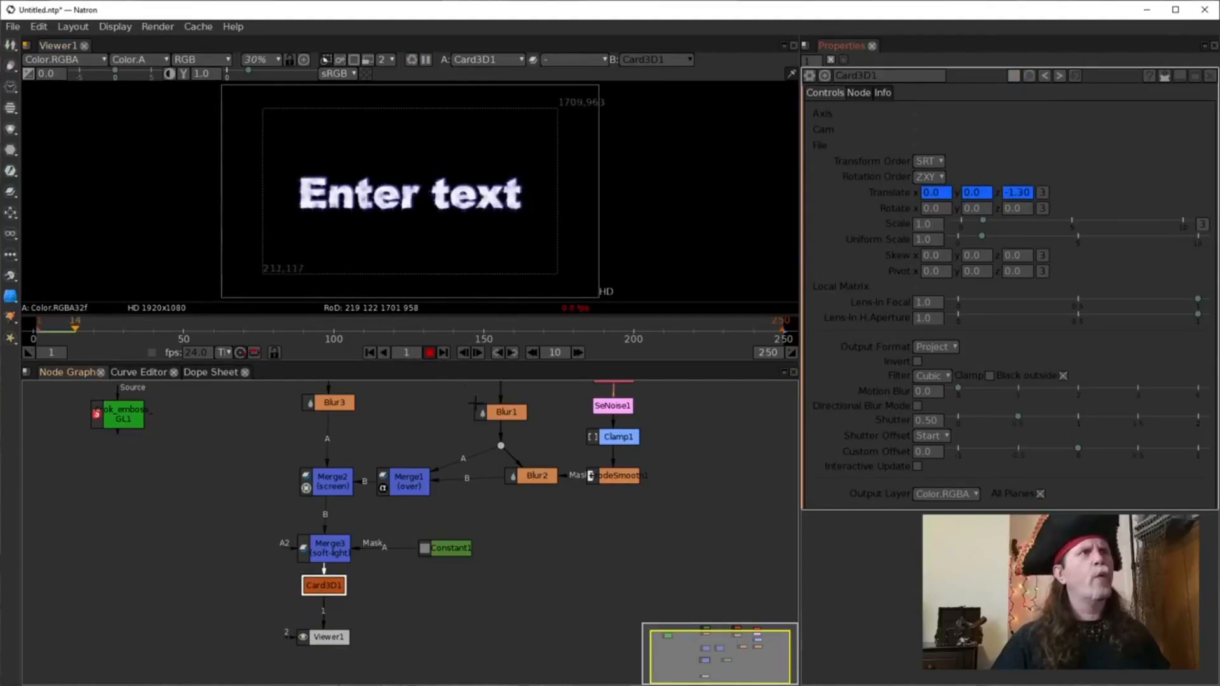
click(430, 353)
Lower Viewer1 and pan the graph to select the SeNoise1 node.
drag(327, 638, 328, 654)
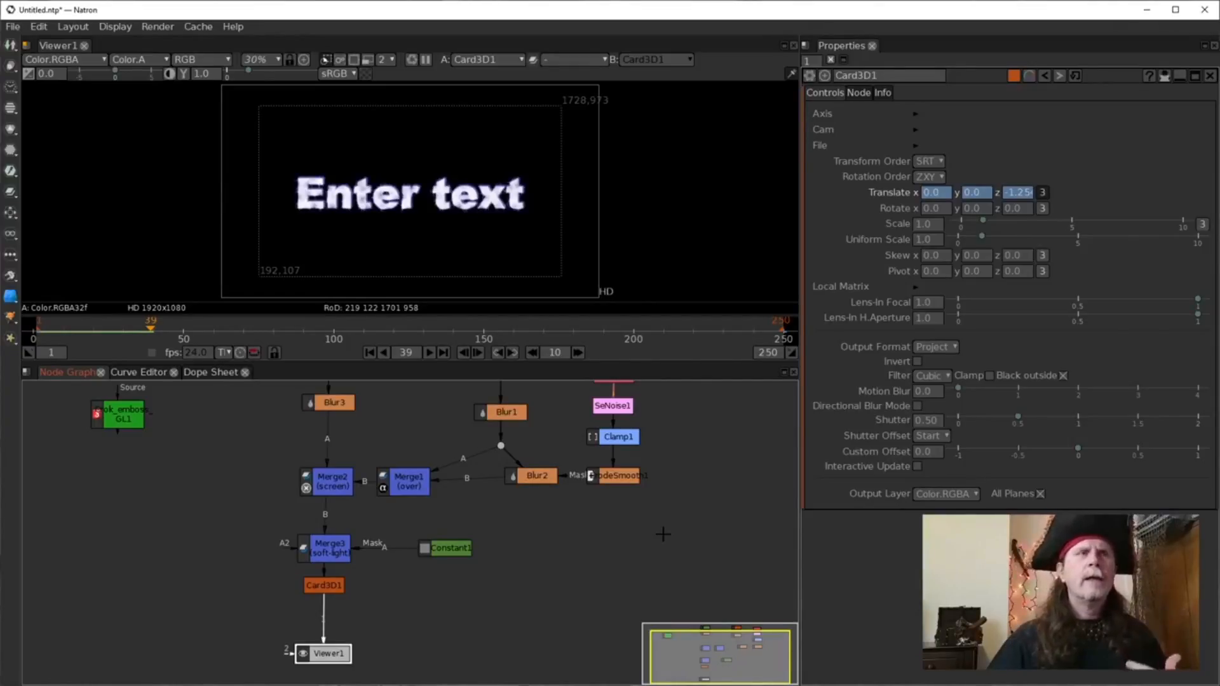
drag(684, 491, 572, 583)
click(491, 497)
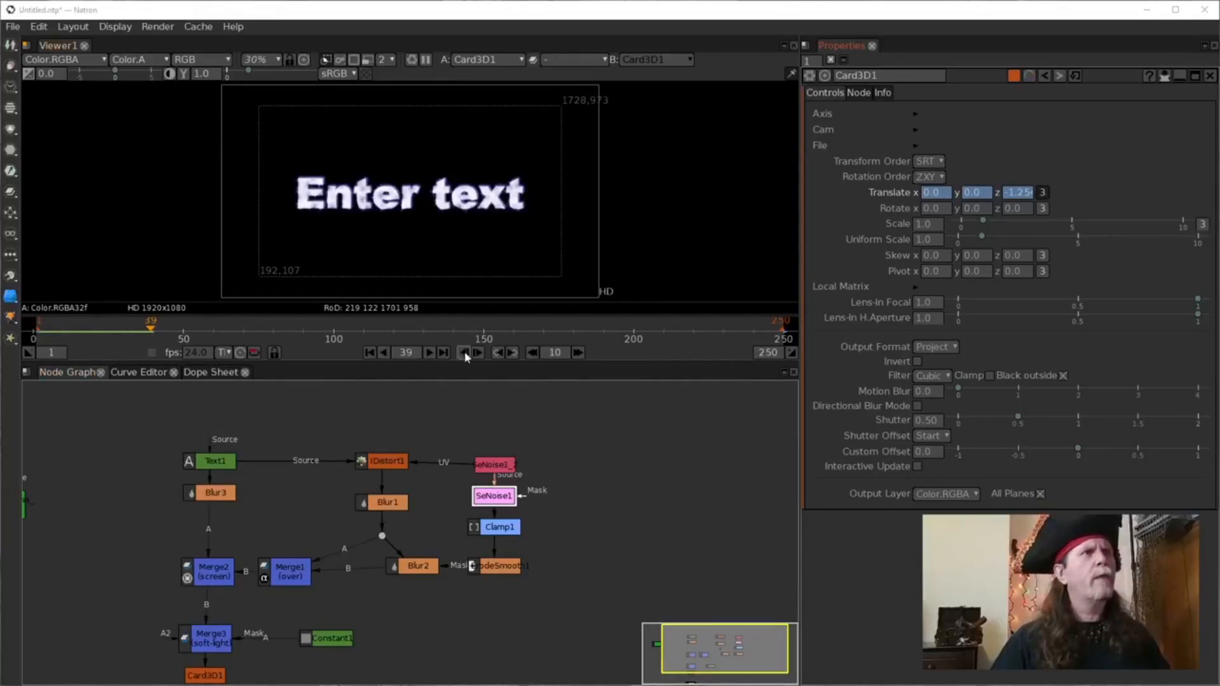
Open SeNoise1's settings at frame 1 and inspect the Z0 animation options.
click(370, 352)
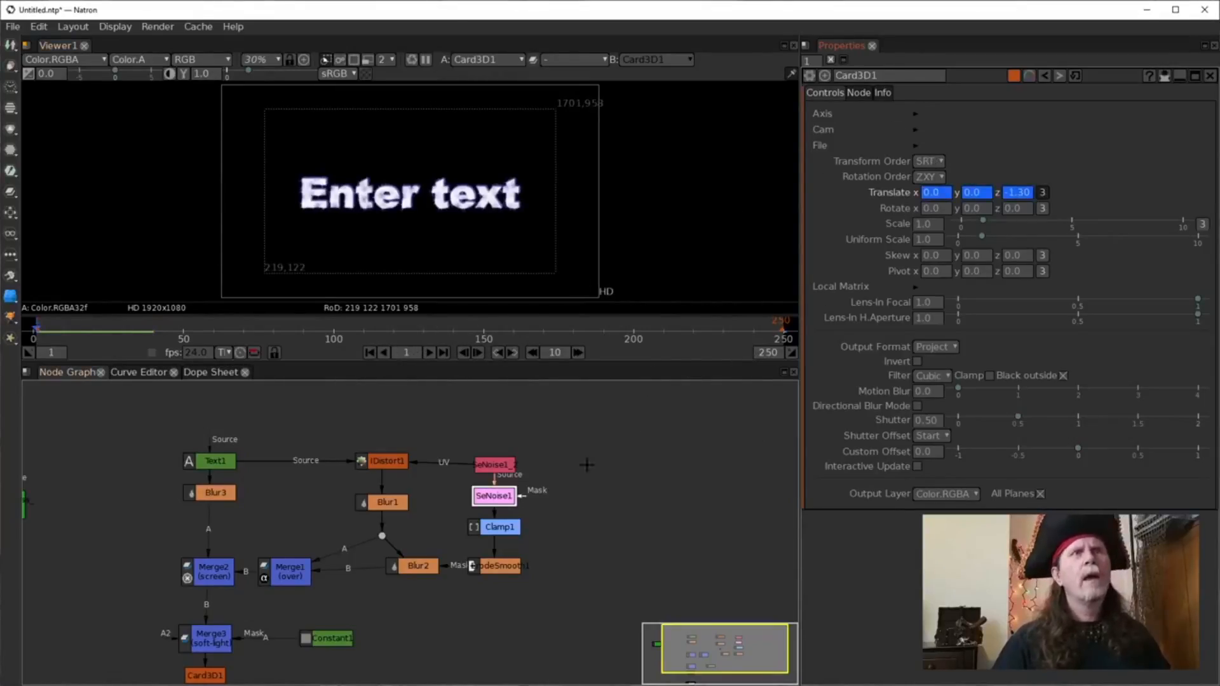
double_click(500, 496)
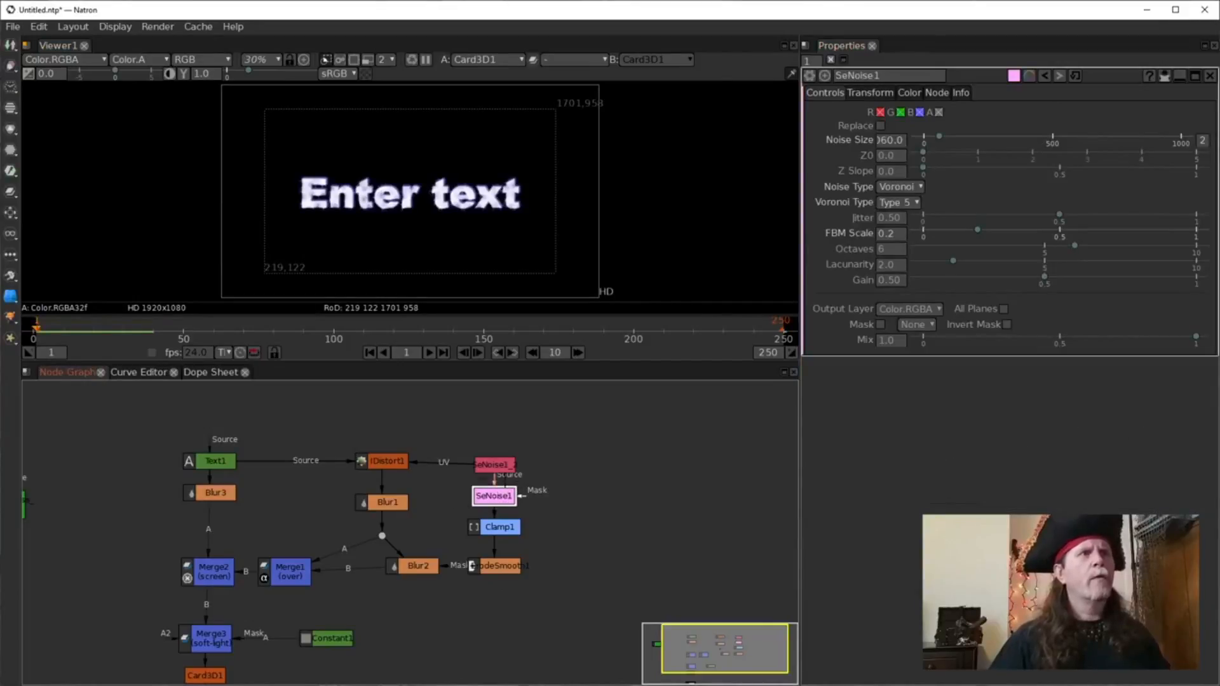
click(884, 159)
right_click(882, 161)
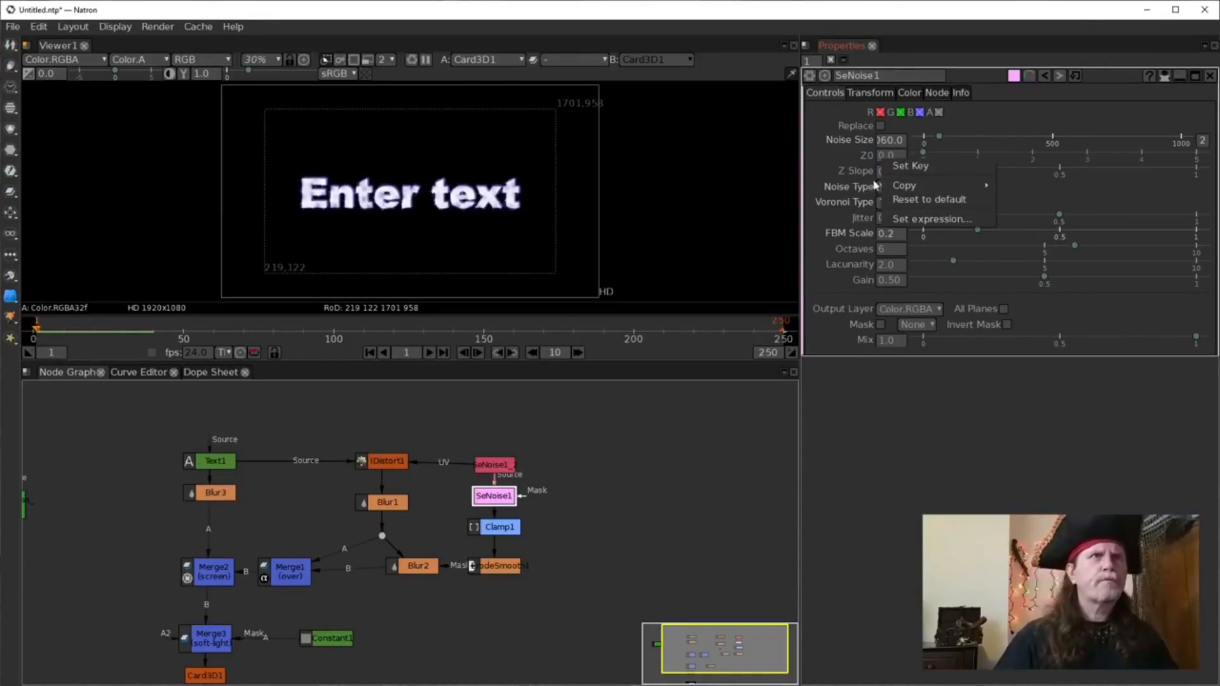
click(838, 150)
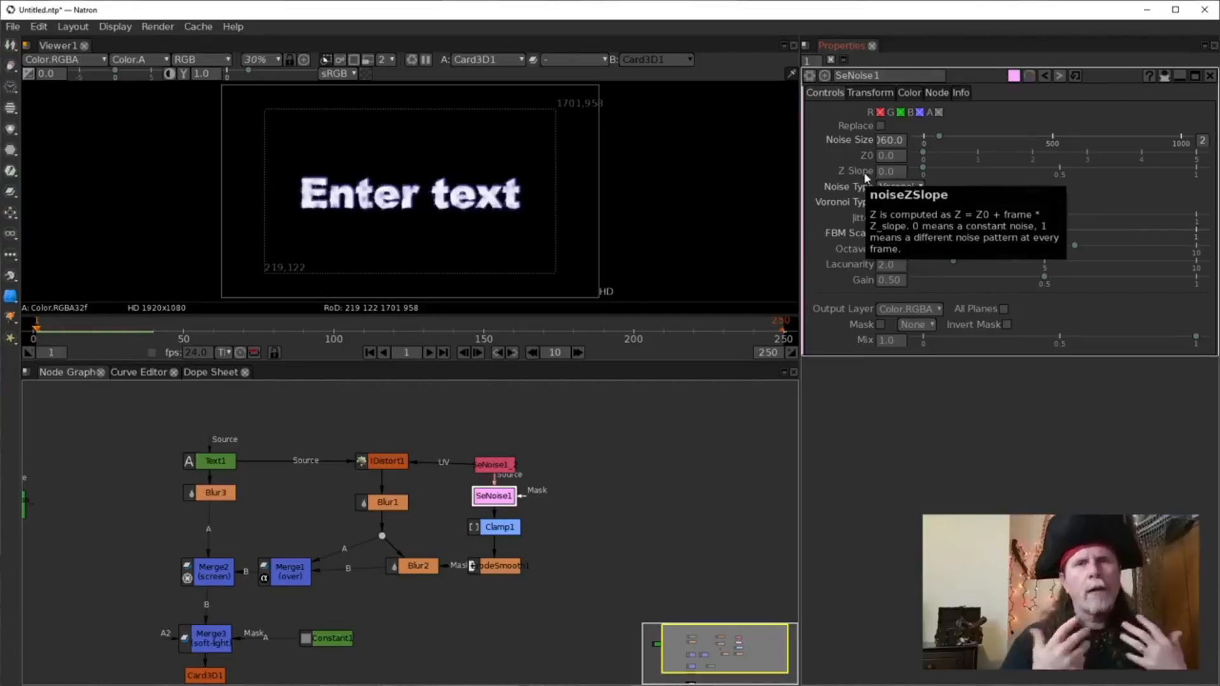
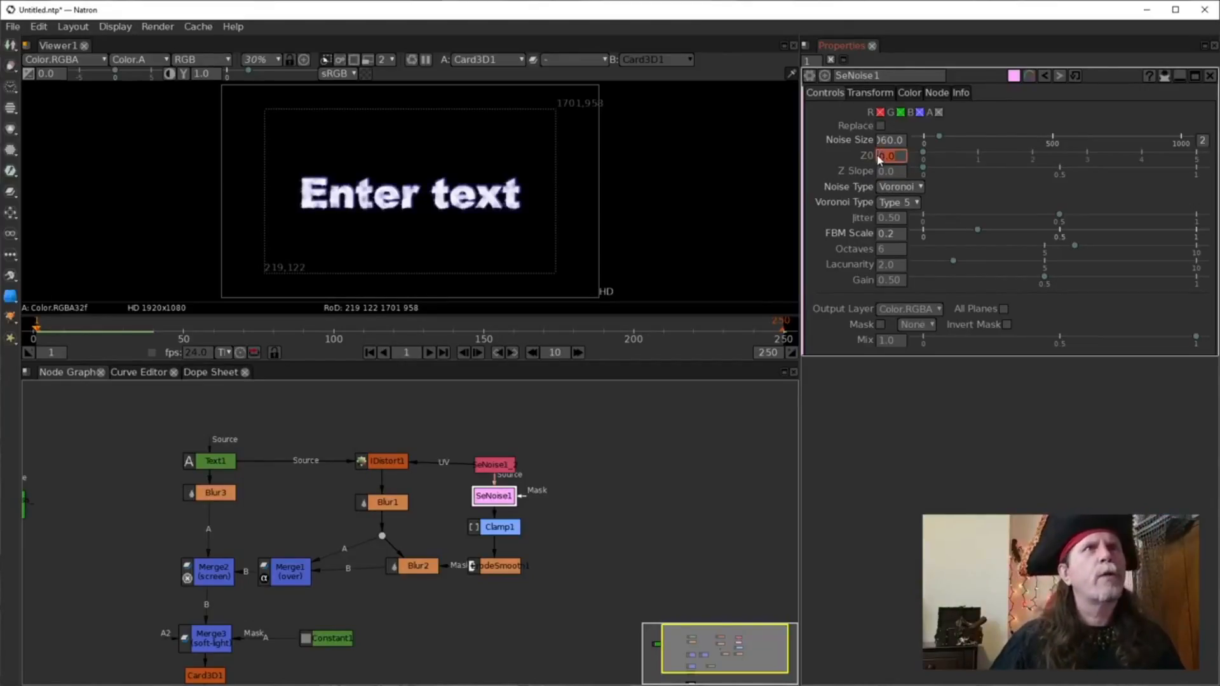
Set a keyframe on SeNoise1's Z0 at frame 1.
right_click(879, 155)
click(971, 164)
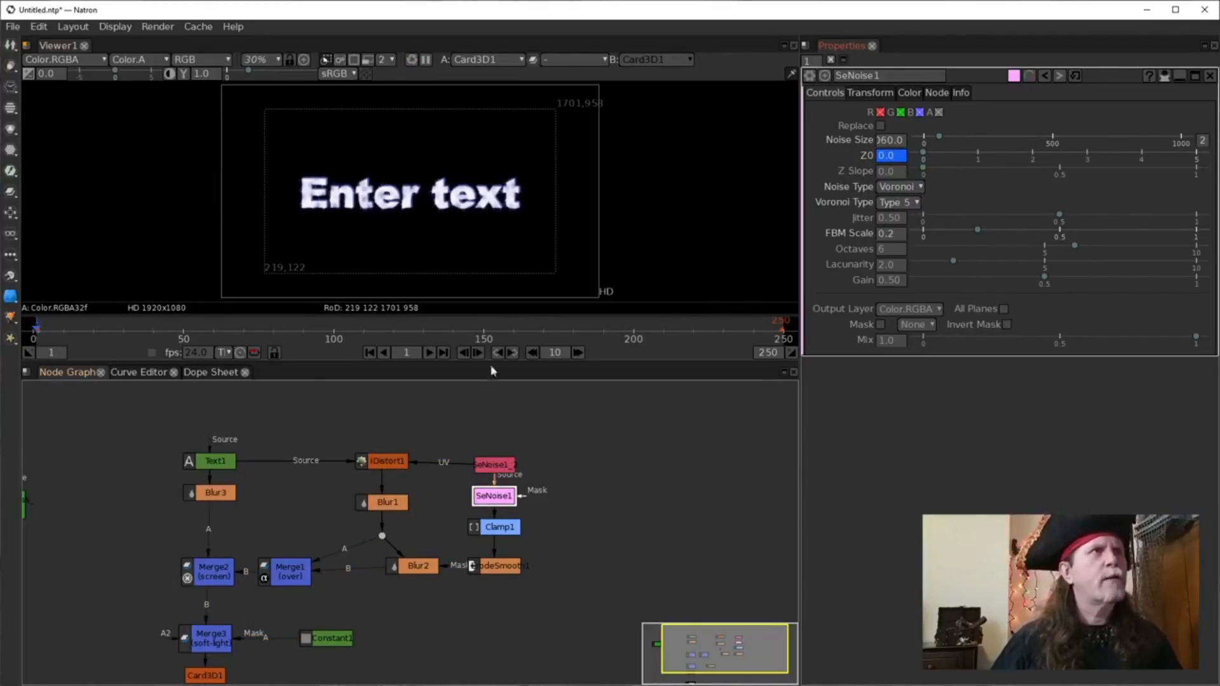
scroll(379, 265, up, 7)
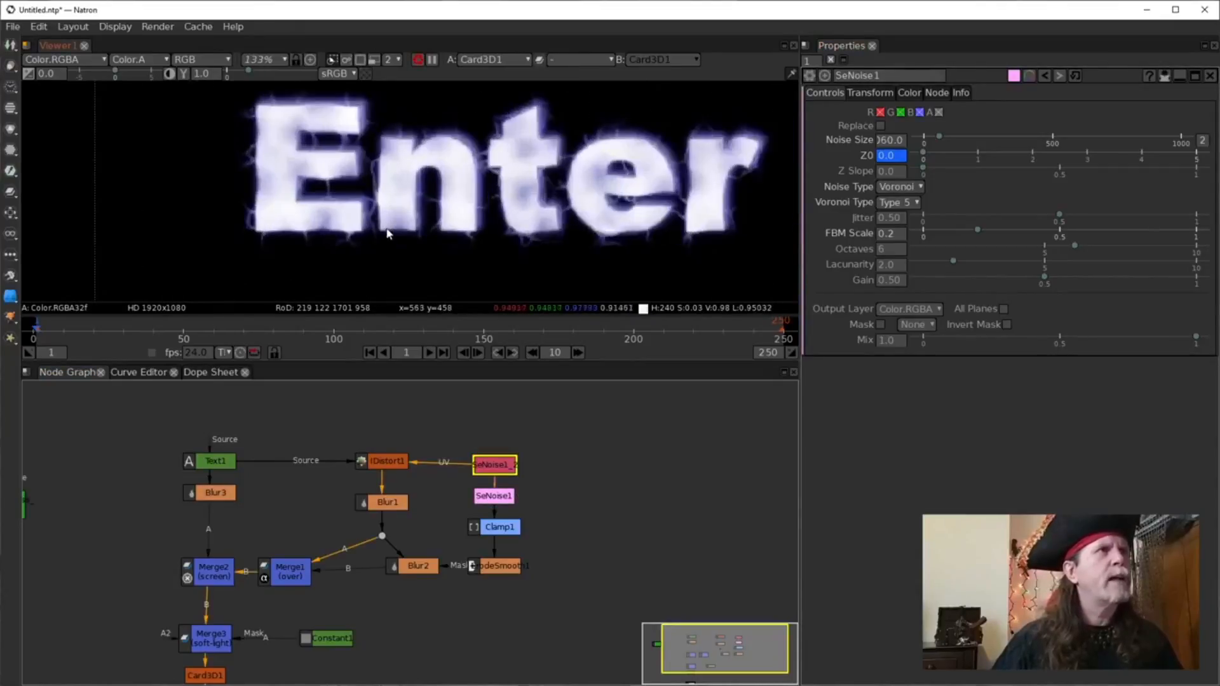
scroll(388, 234, up, 4)
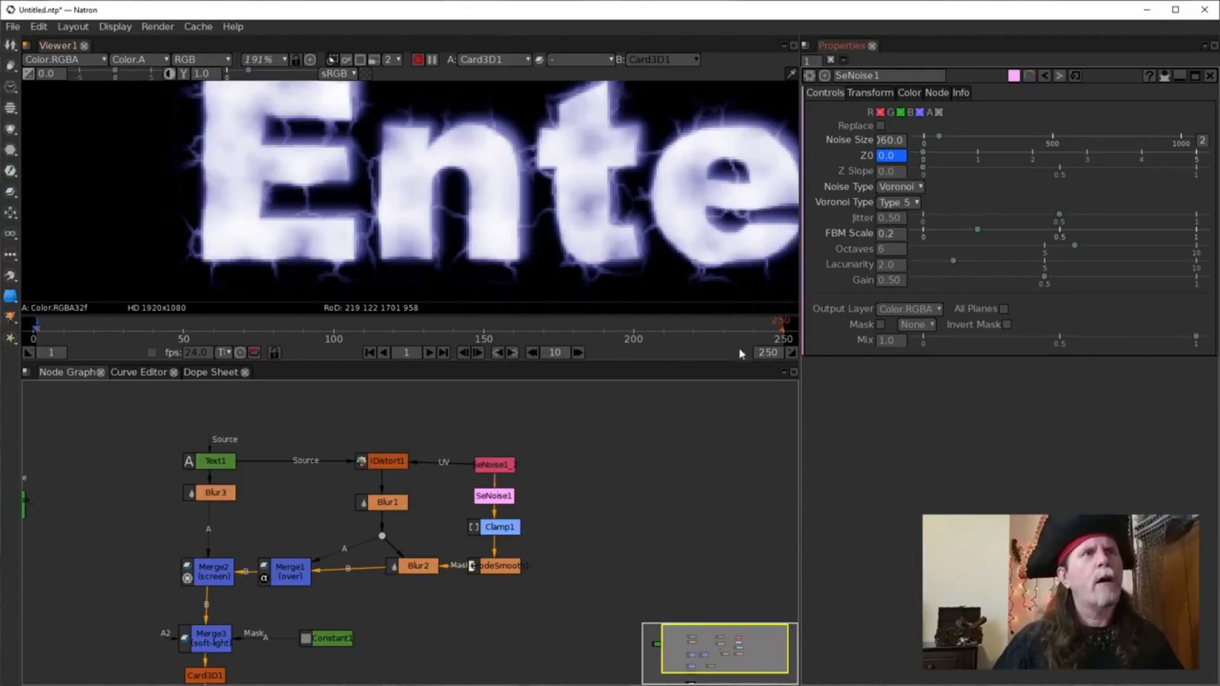
Key Z0 to 40 at frame 250, then preview the noise at frame 192.
click(444, 353)
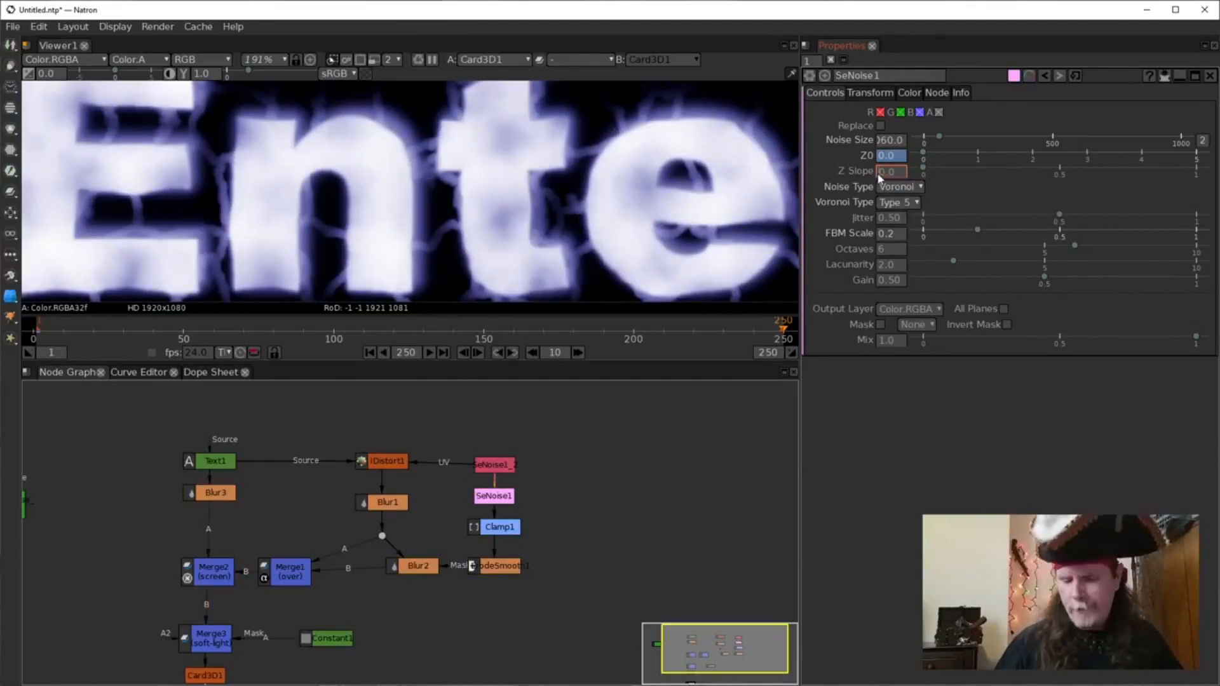
text(40)
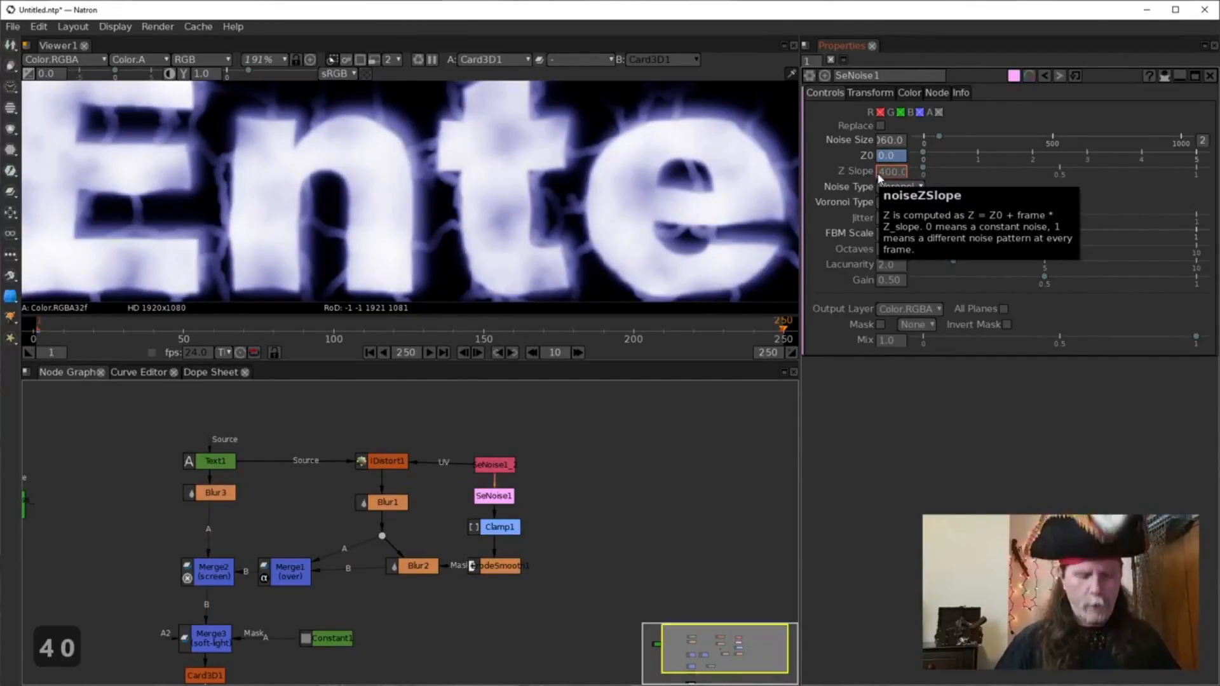
key(BackSpace)
key(BackSpace)
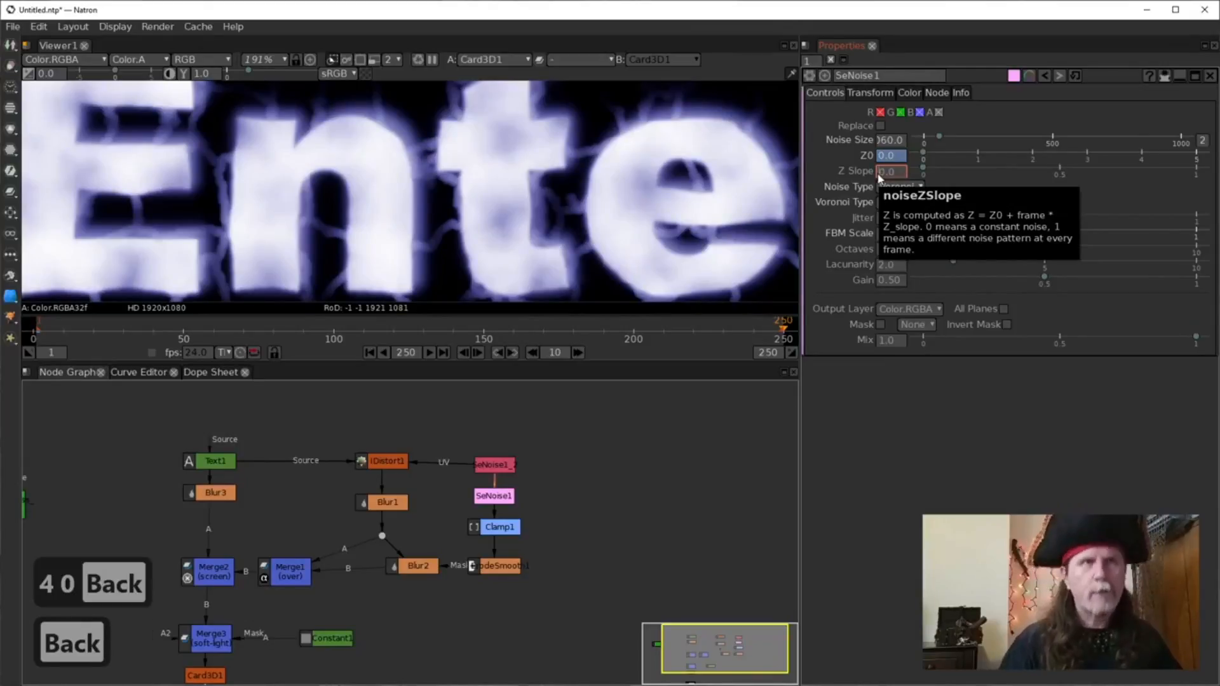
click(881, 157)
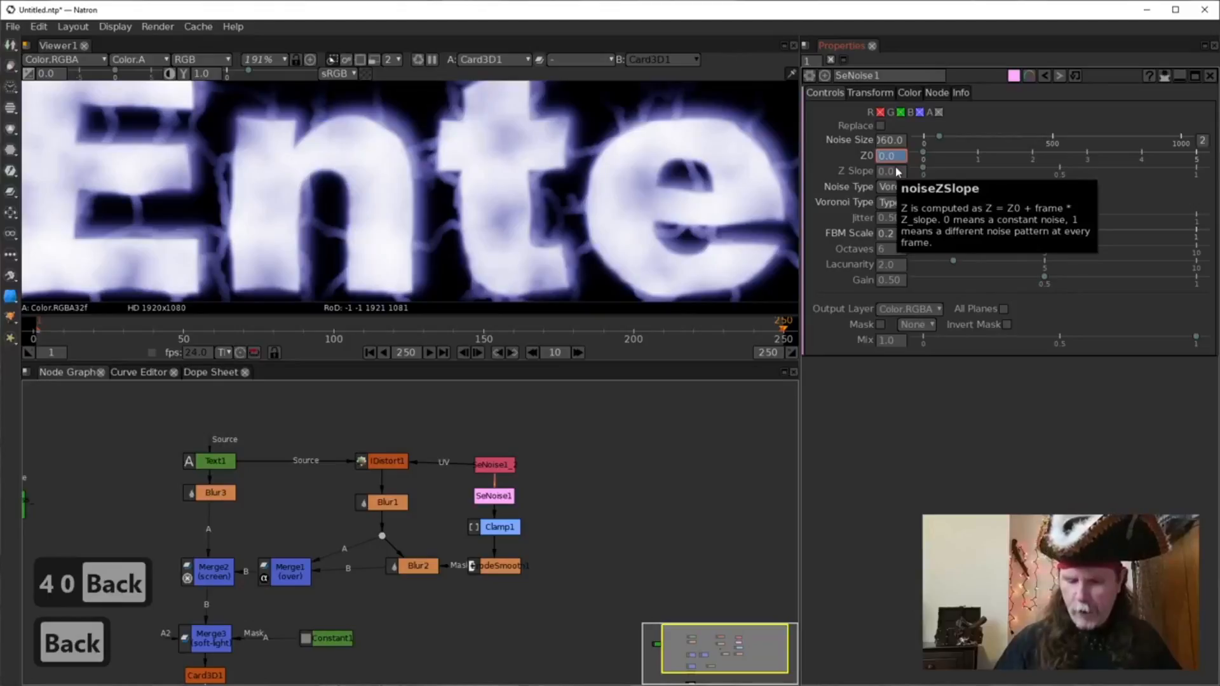
text(4)
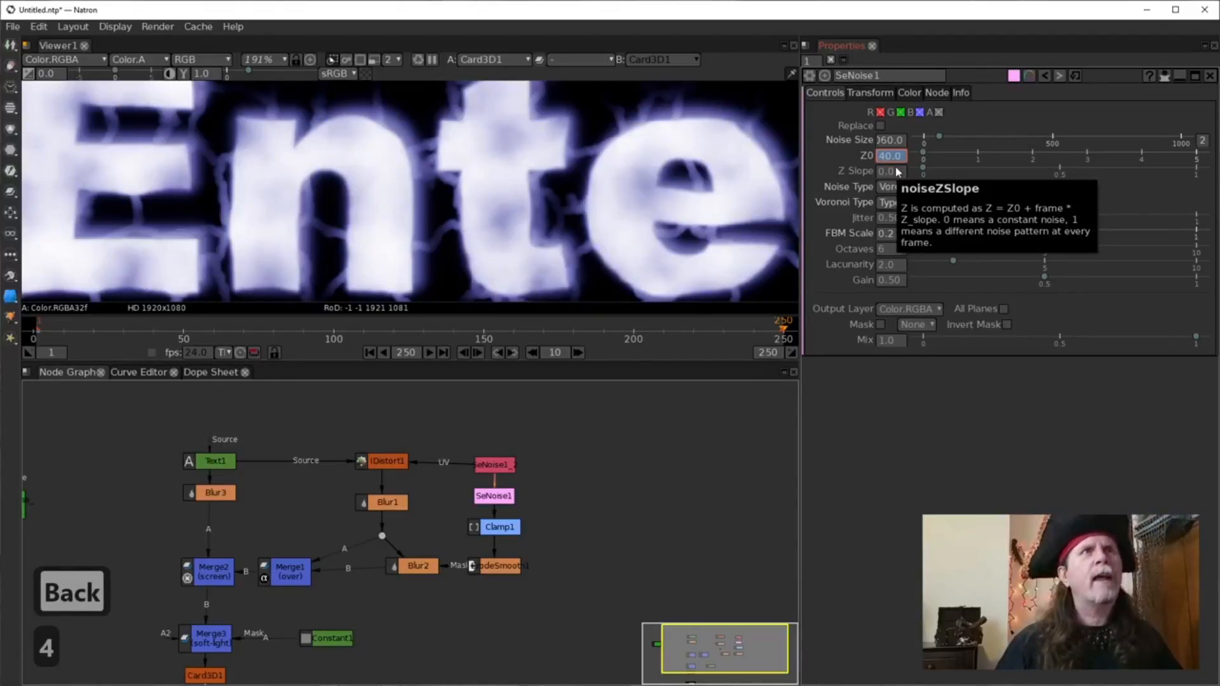
key(Return)
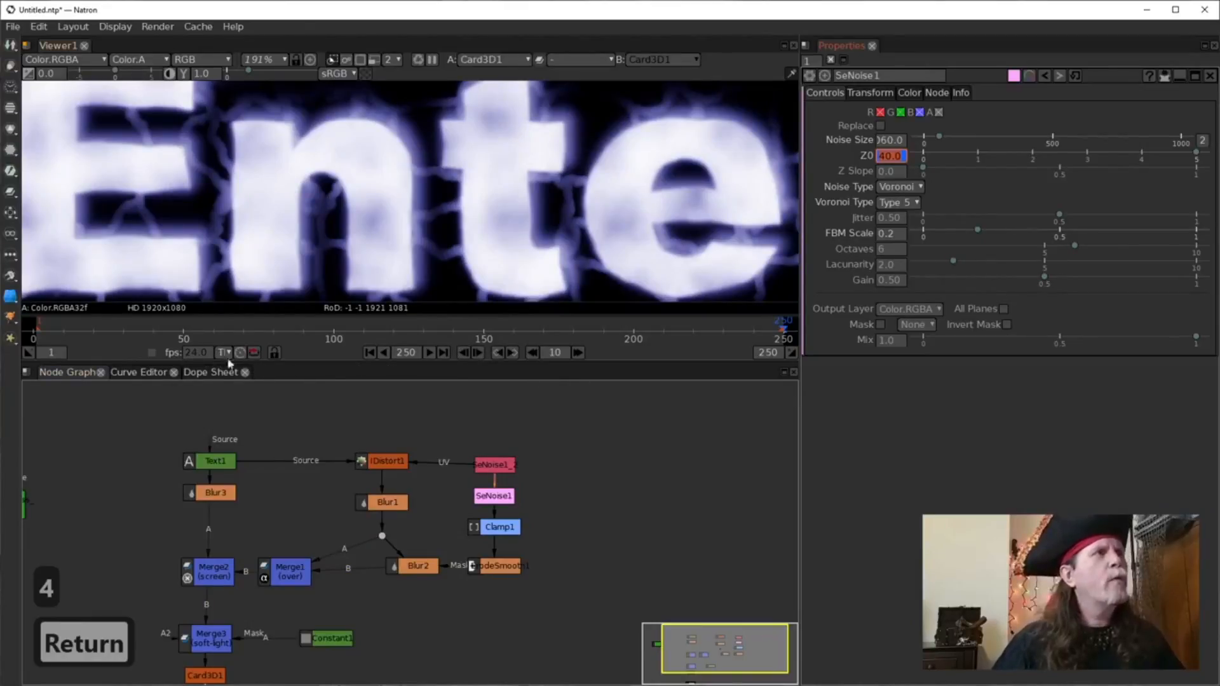
click(611, 329)
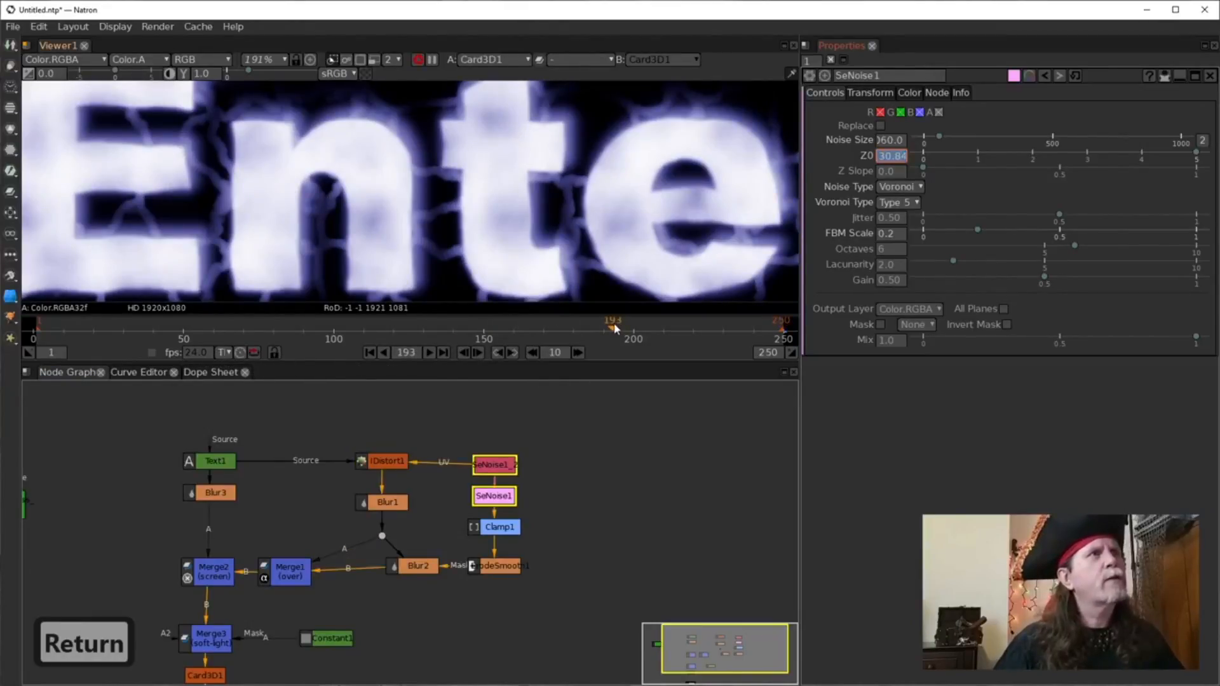
click(604, 330)
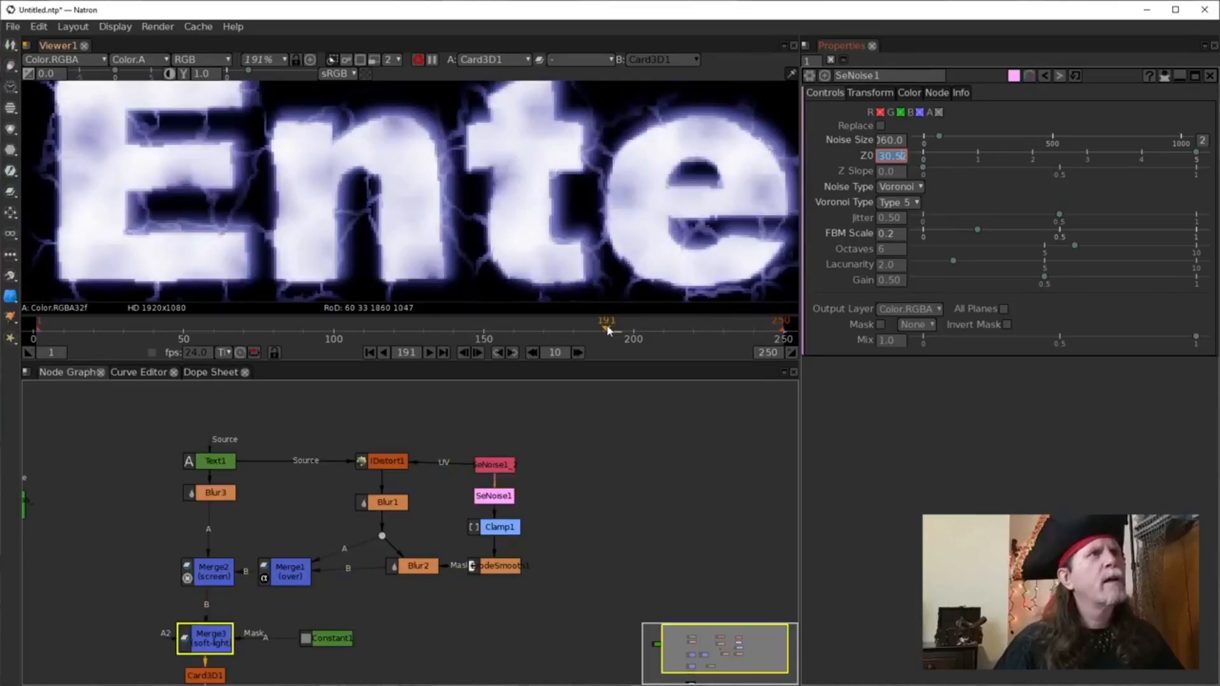
drag(604, 331, 277, 324)
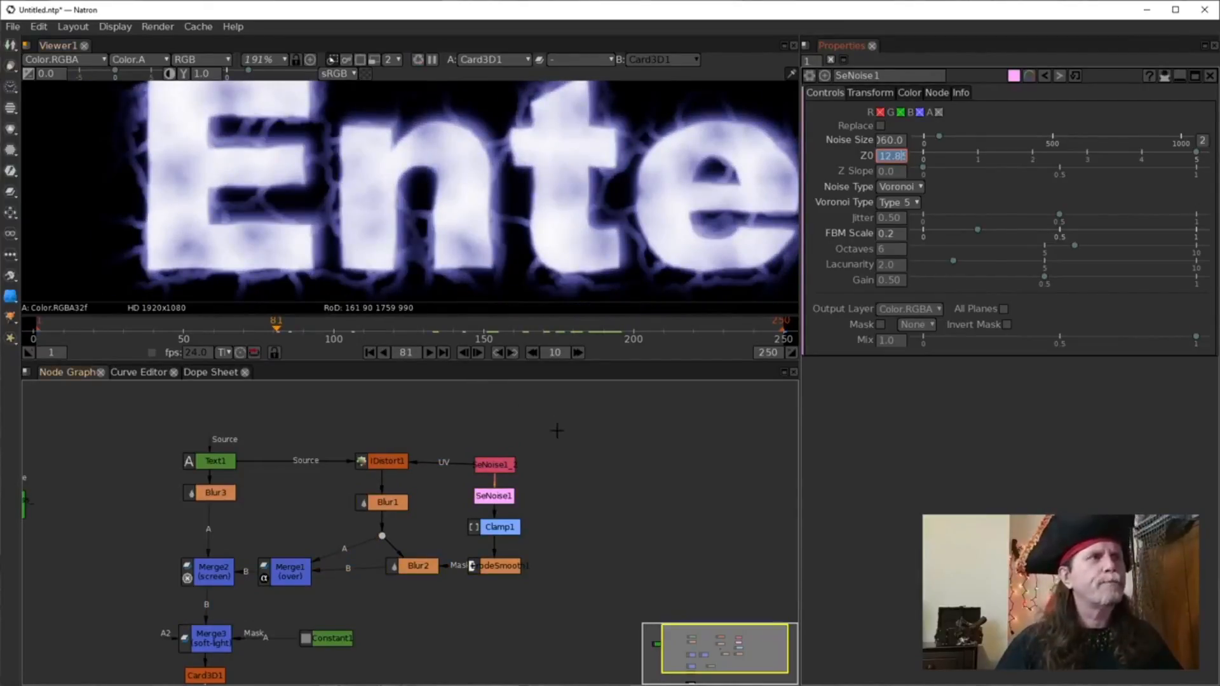
scroll(557, 431, up, 2)
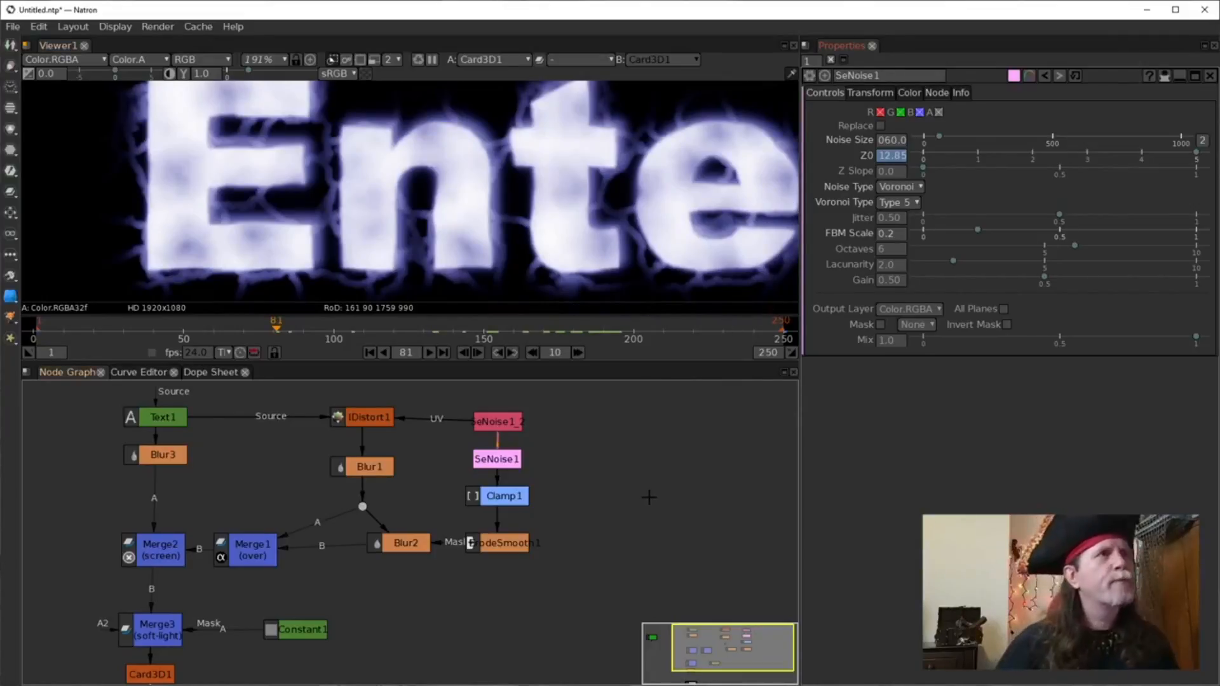
scroll(550, 169, down, 1)
drag(506, 604, 536, 502)
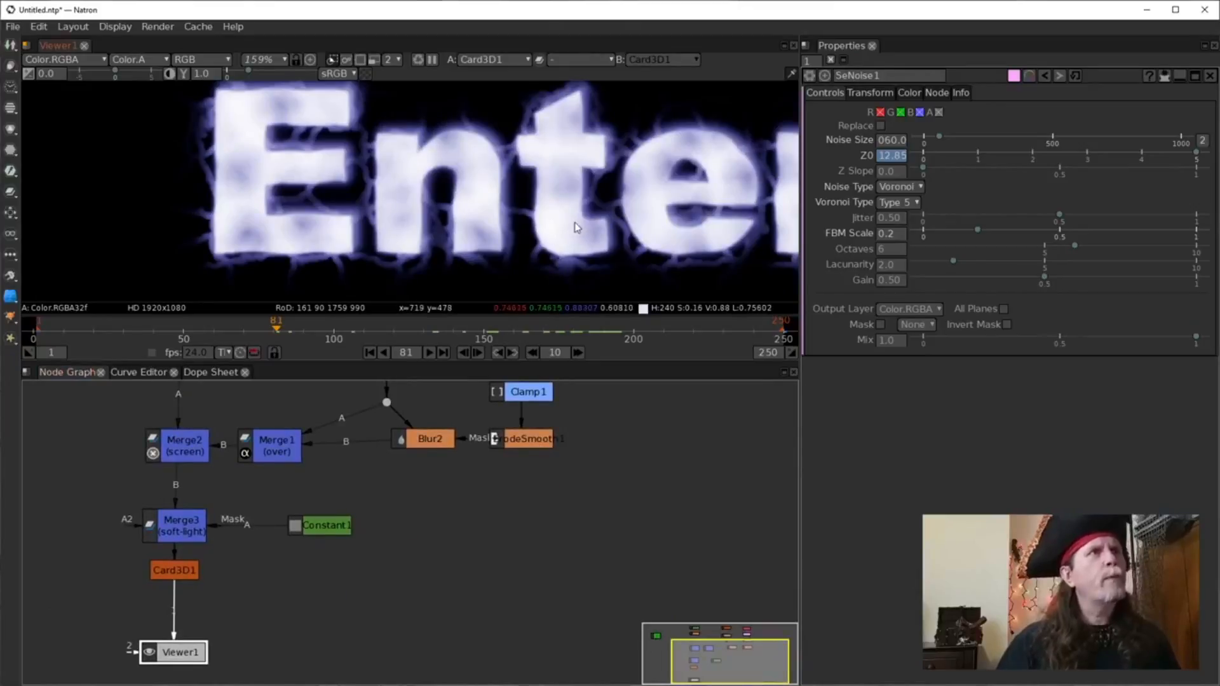
Fit the whole frame in the viewer and select Card3D1 in the node graph.
drag(577, 227, 500, 229)
key(f)
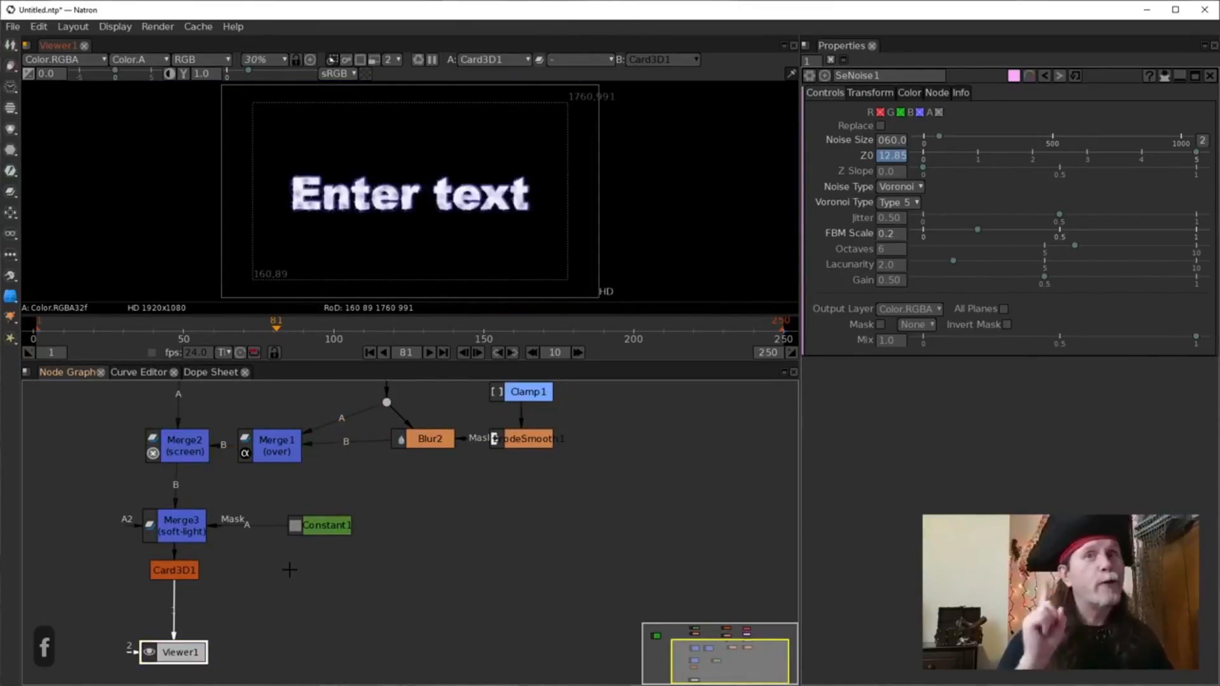
drag(238, 563, 449, 597)
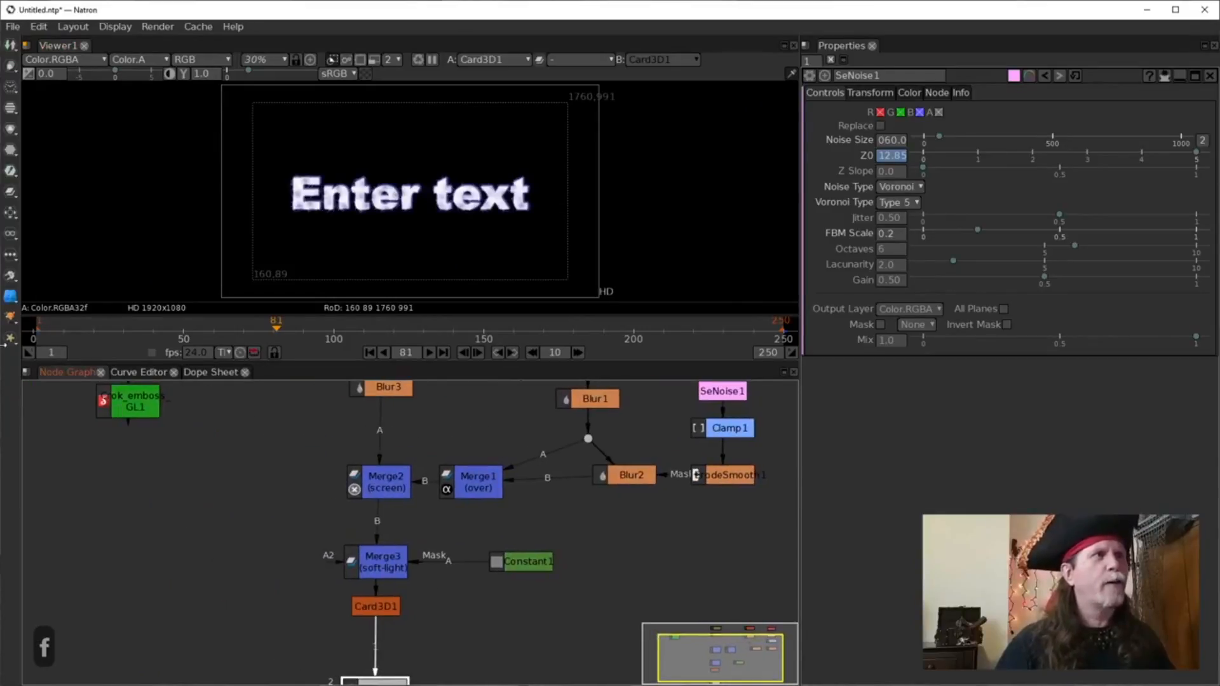
drag(418, 538, 370, 461)
scroll(349, 506, up, 3)
click(331, 539)
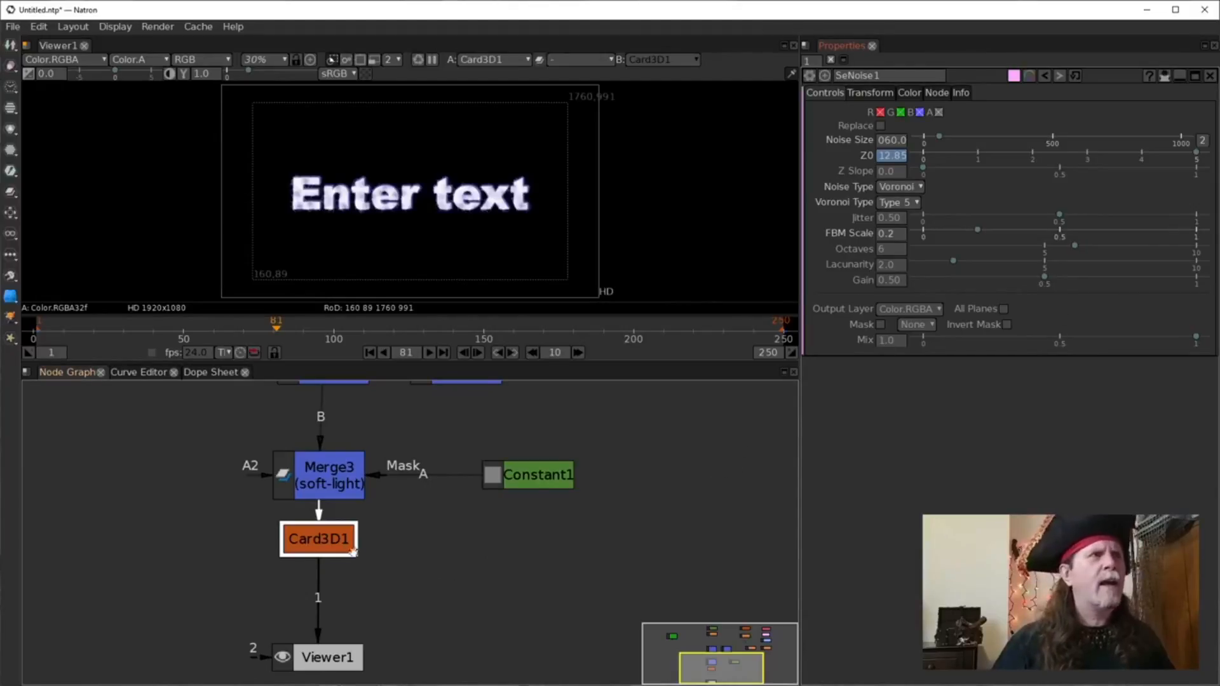
Switch the viewer display from alpha back to RGB and reselect Card3D1.
click(430, 246)
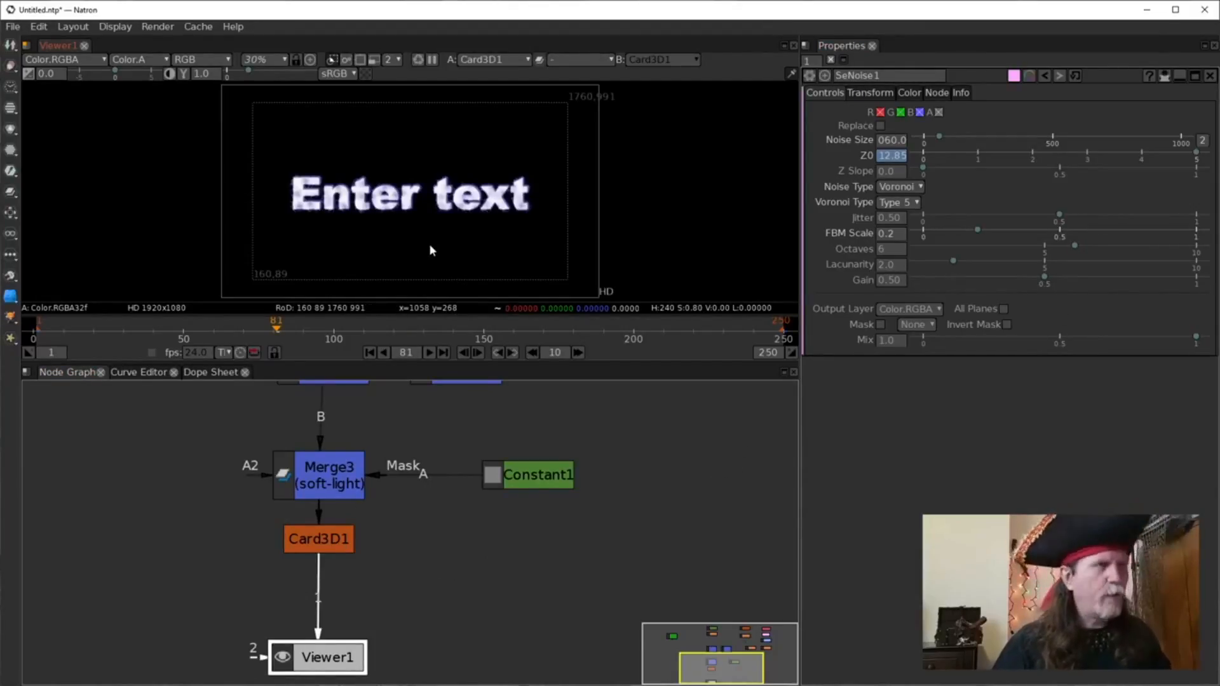
key(a)
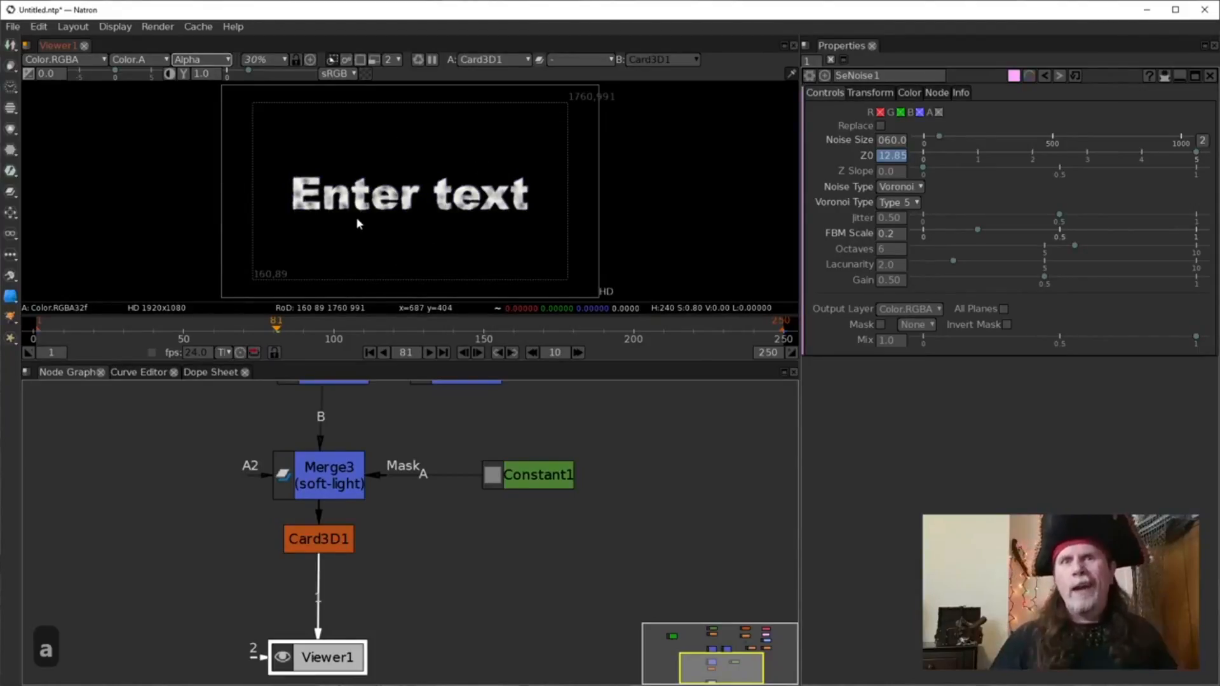
click(317, 543)
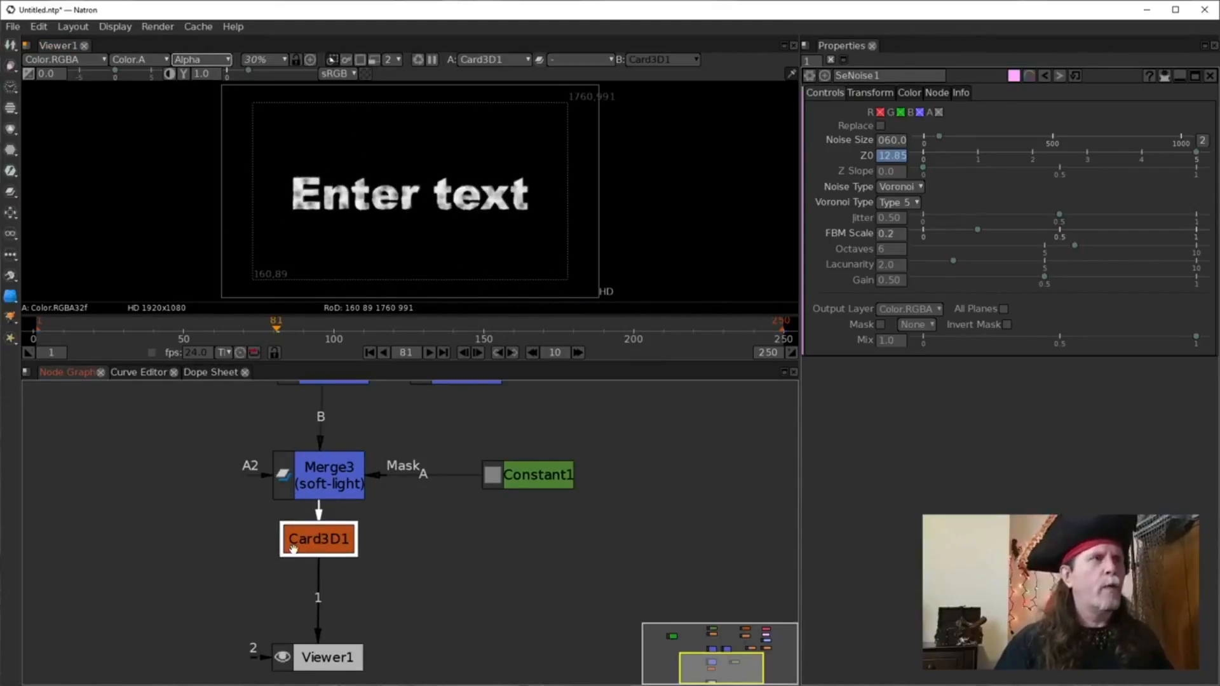
key(a)
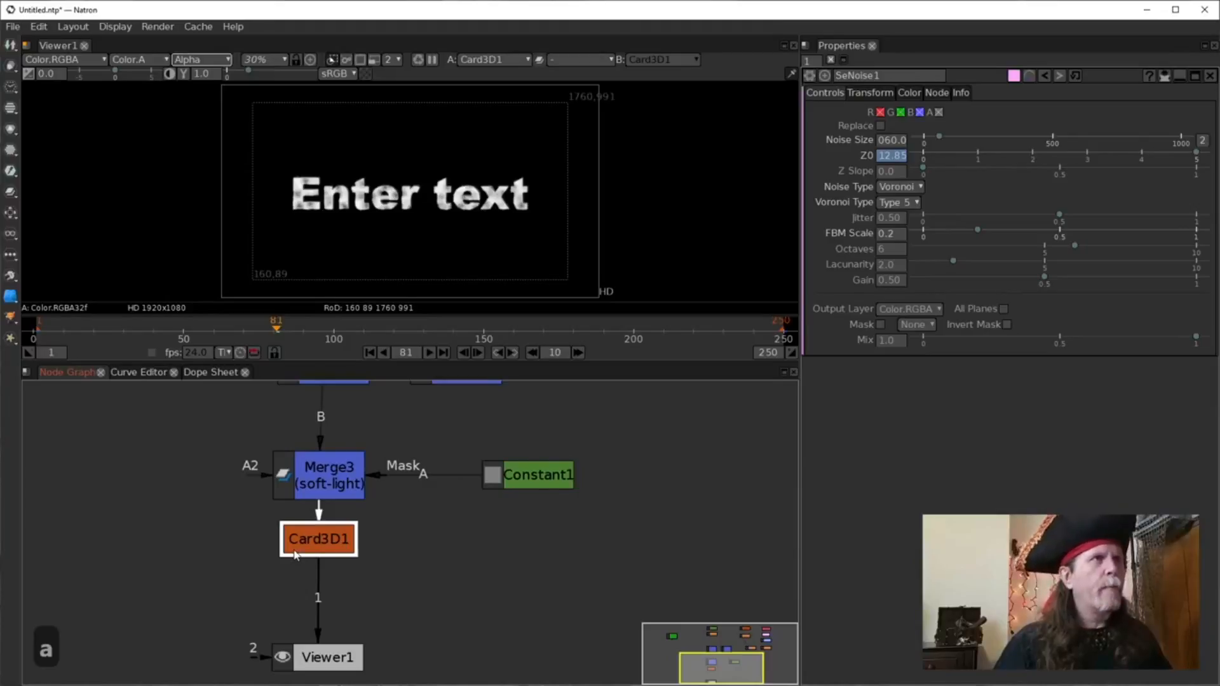
click(372, 170)
key(a)
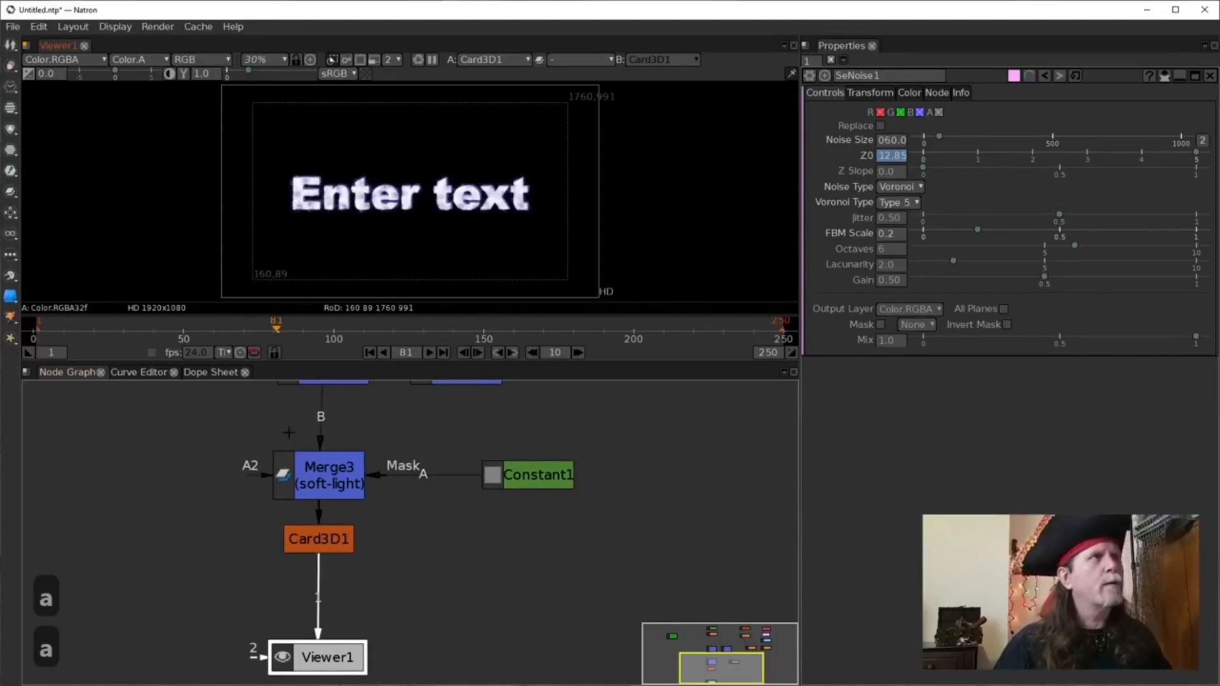
click(292, 537)
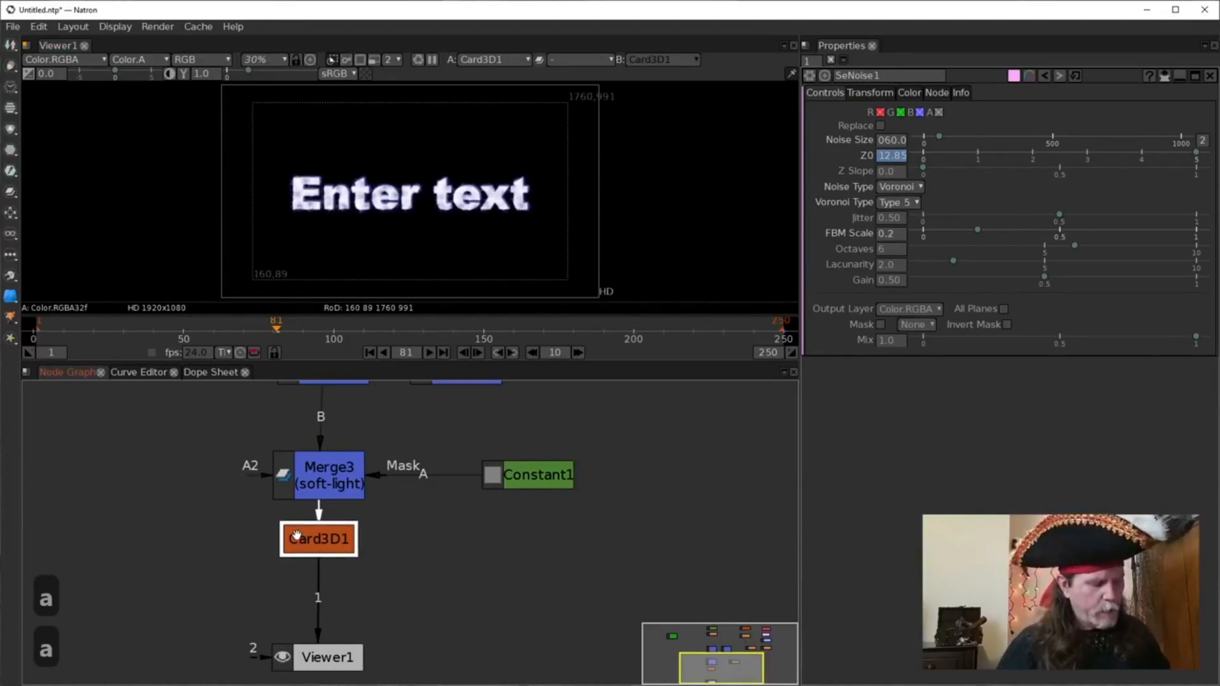
Insert a Shuffle node after Card3D1 with its alpha output set to 1.
key(Tab)
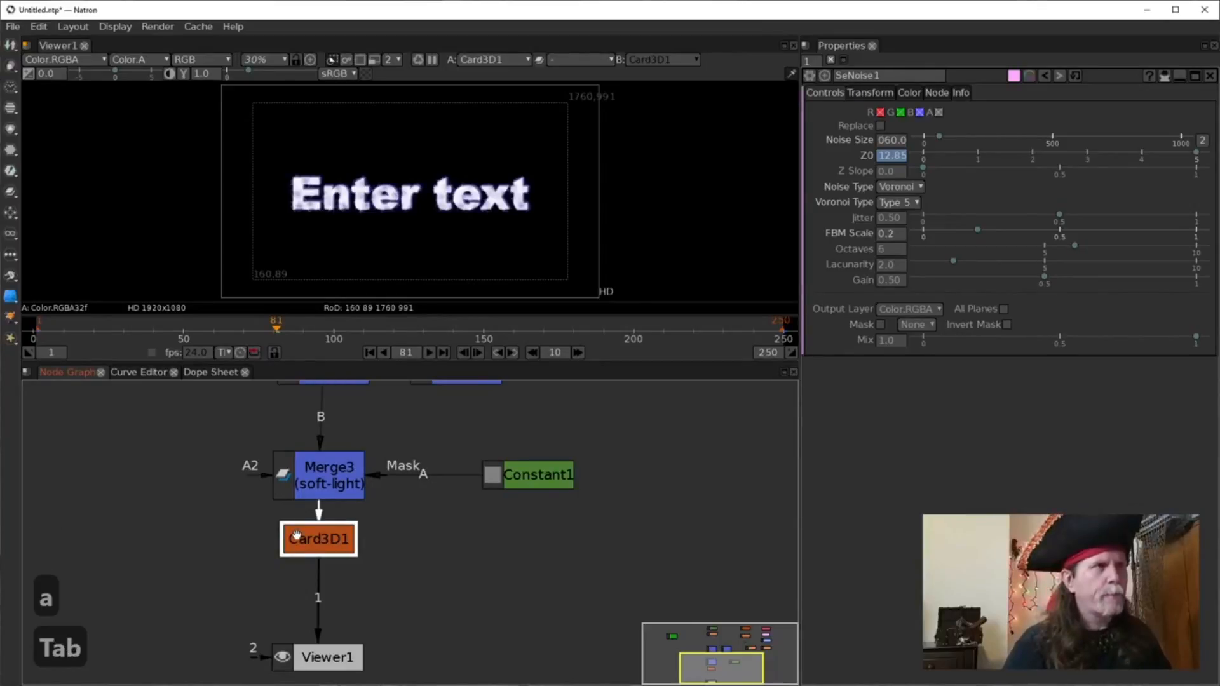
text(shu)
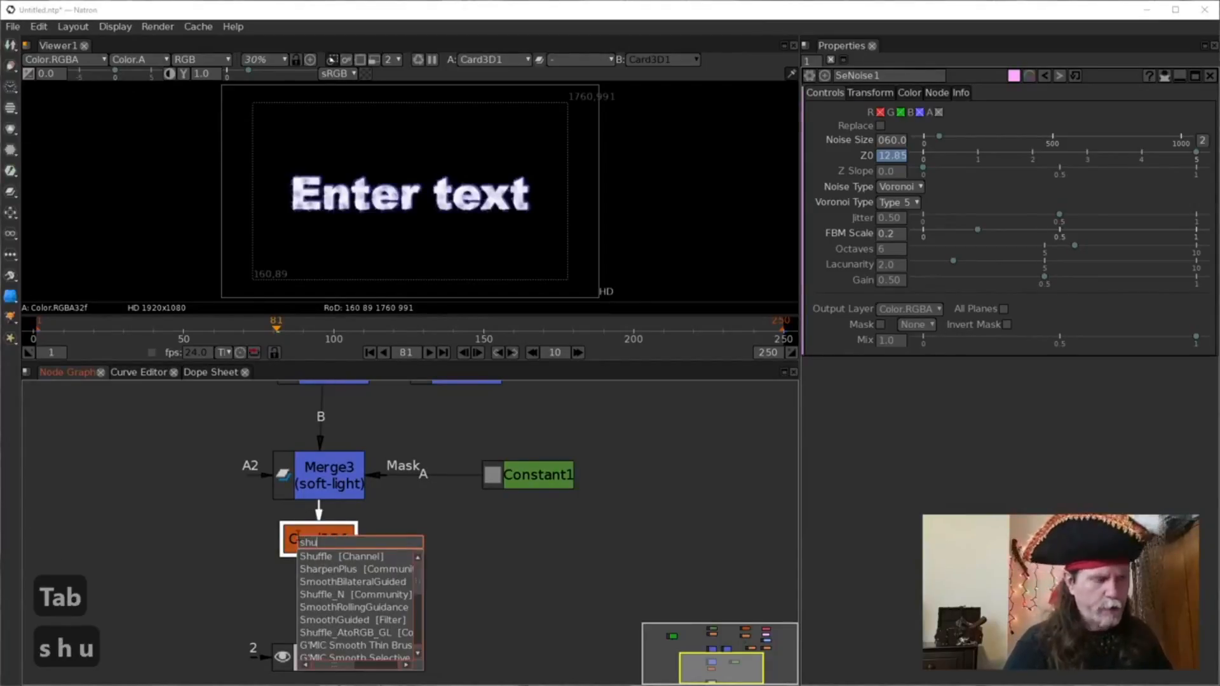
key(Down)
key(Return)
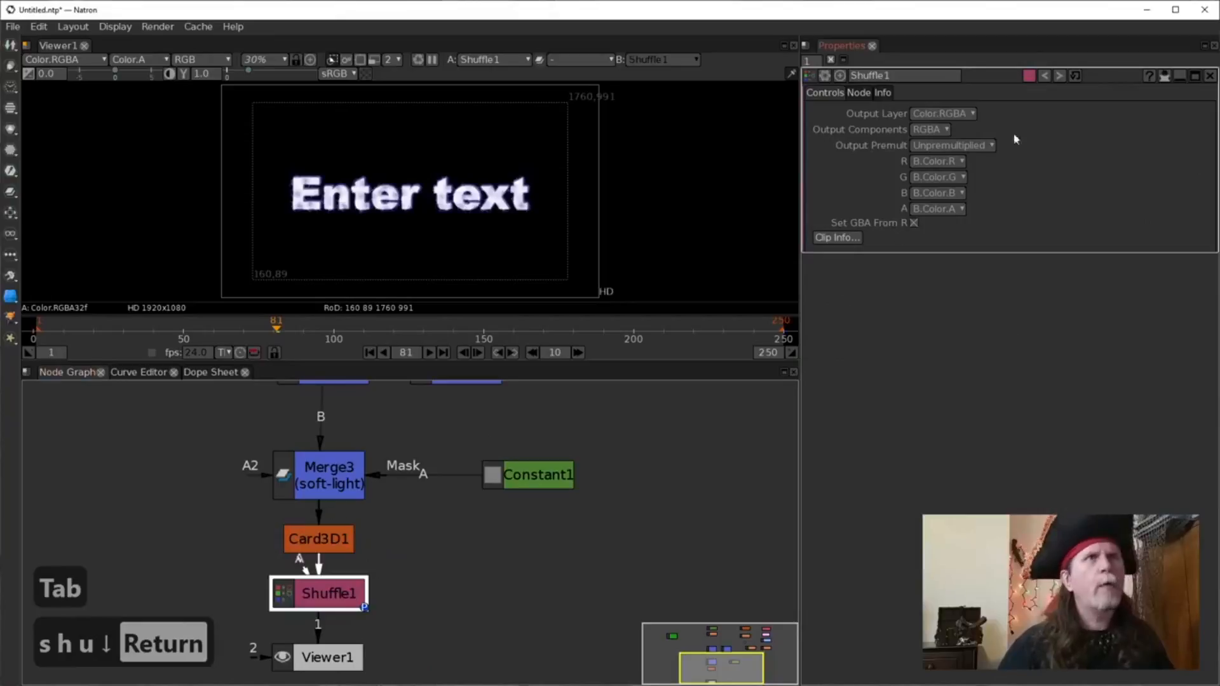
click(953, 209)
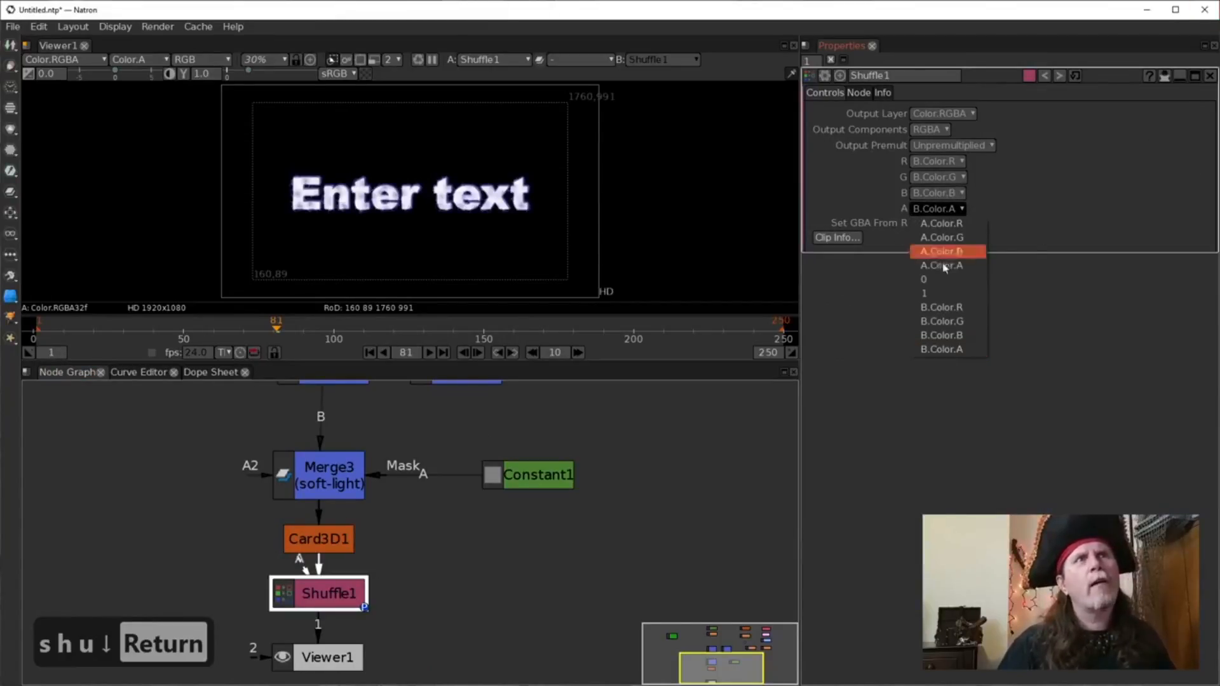
click(945, 297)
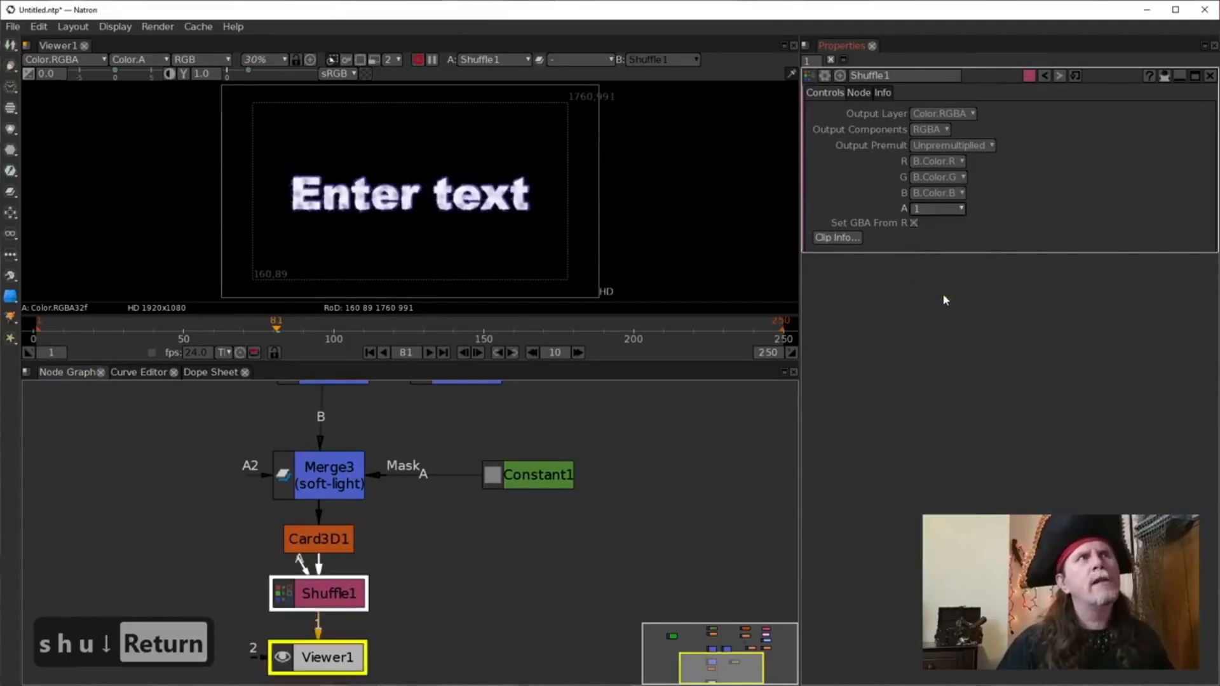
Move Viewer1 below Shuffle1 and select Shuffle1.
click(428, 243)
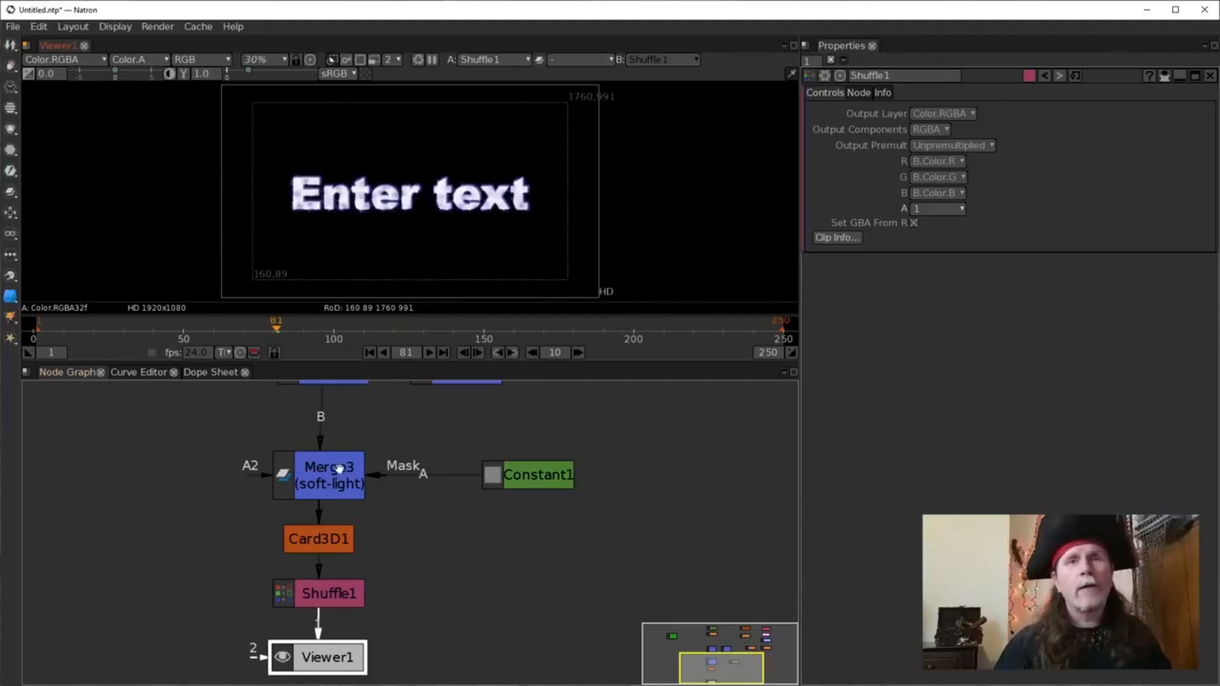
drag(409, 604, 416, 524)
drag(319, 568, 320, 629)
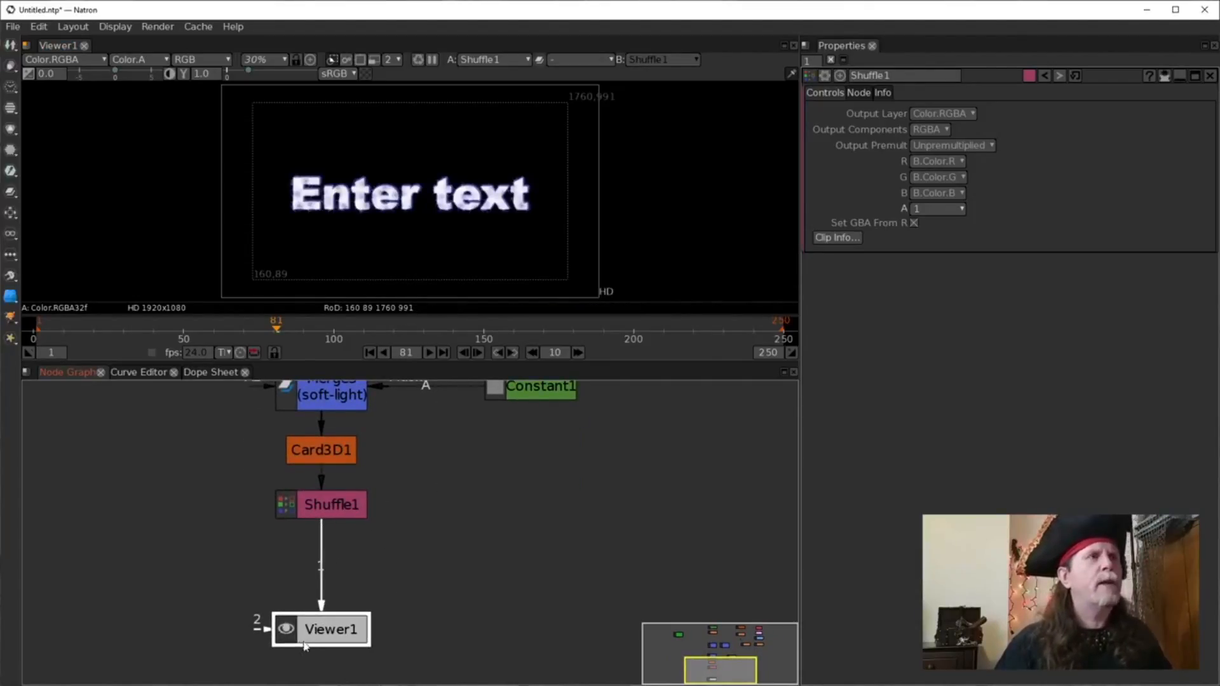
click(313, 512)
key(Tab)
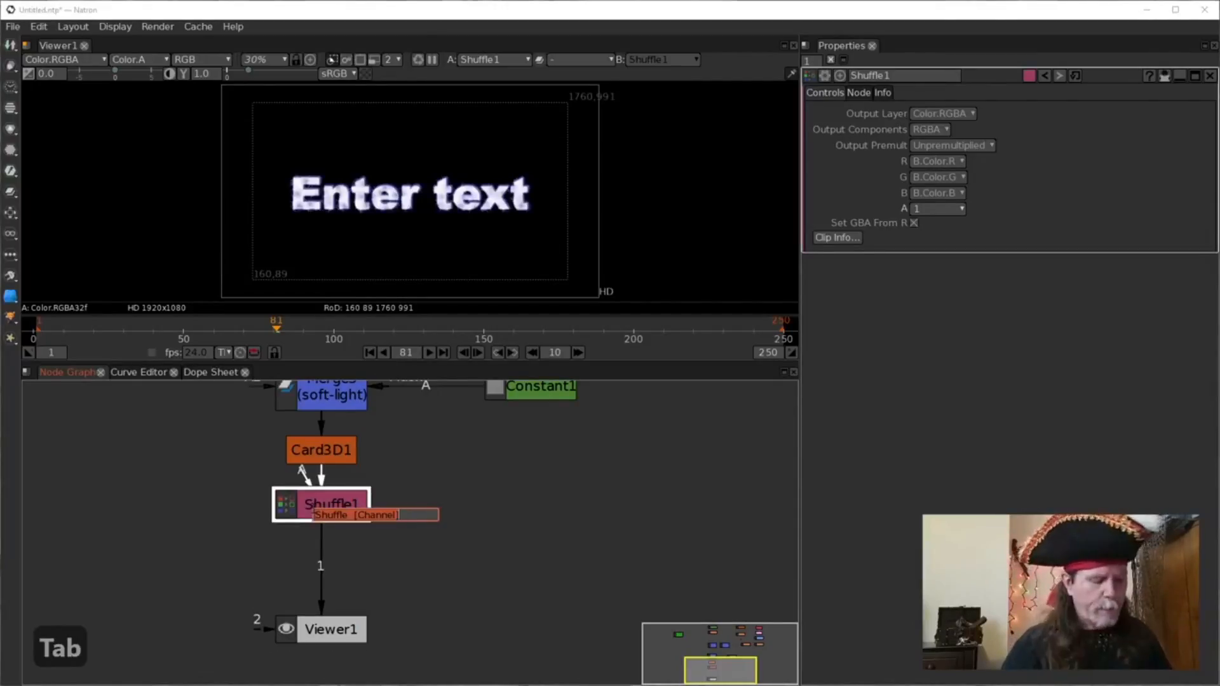
Add a Clamp node after Shuffle1 with MinClampTo and MaxClampTo enabled.
text(clamp)
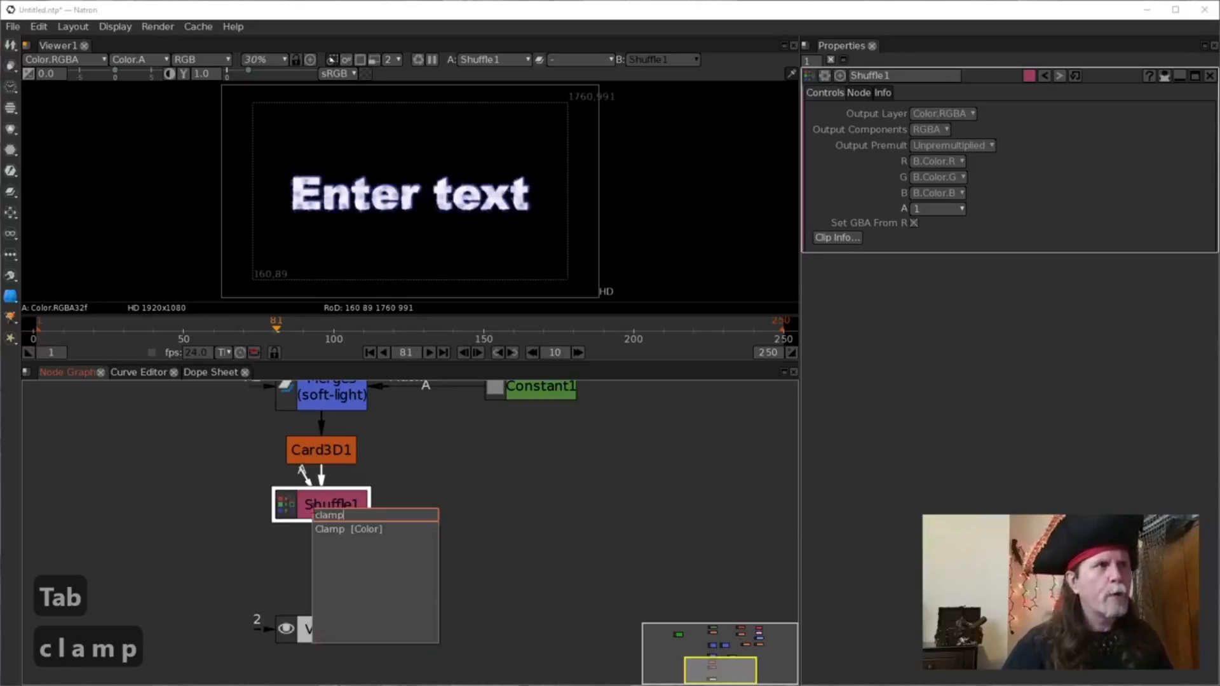
click(377, 537)
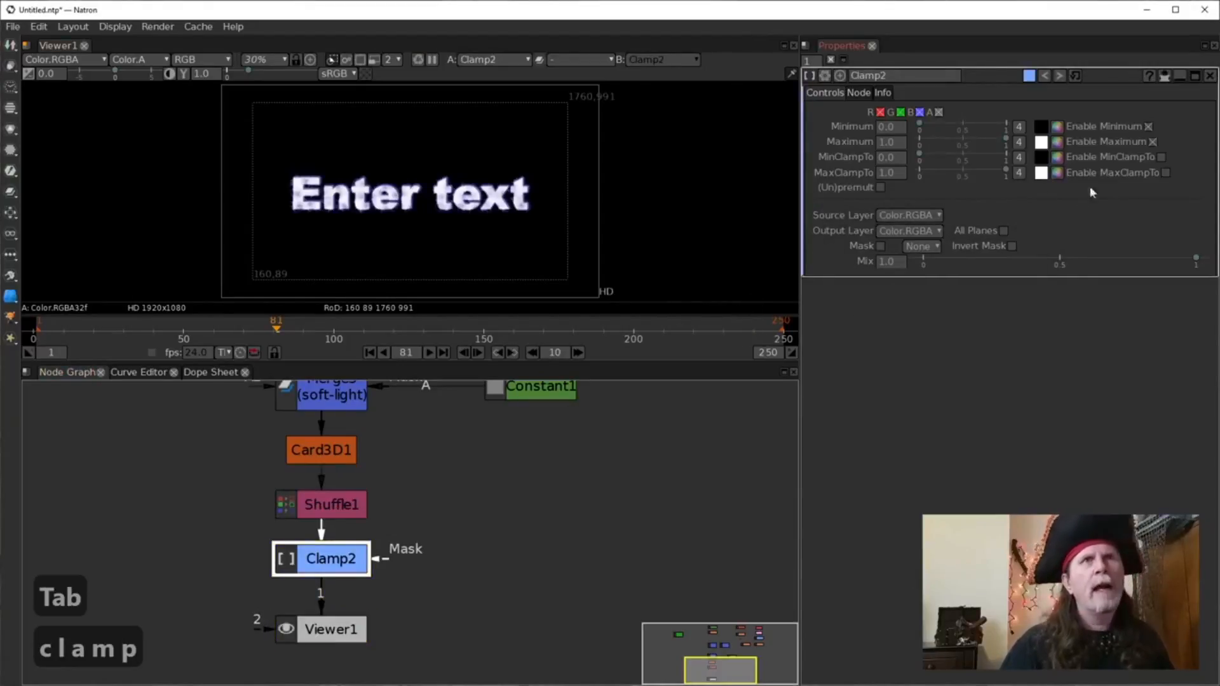
click(1165, 173)
click(1162, 157)
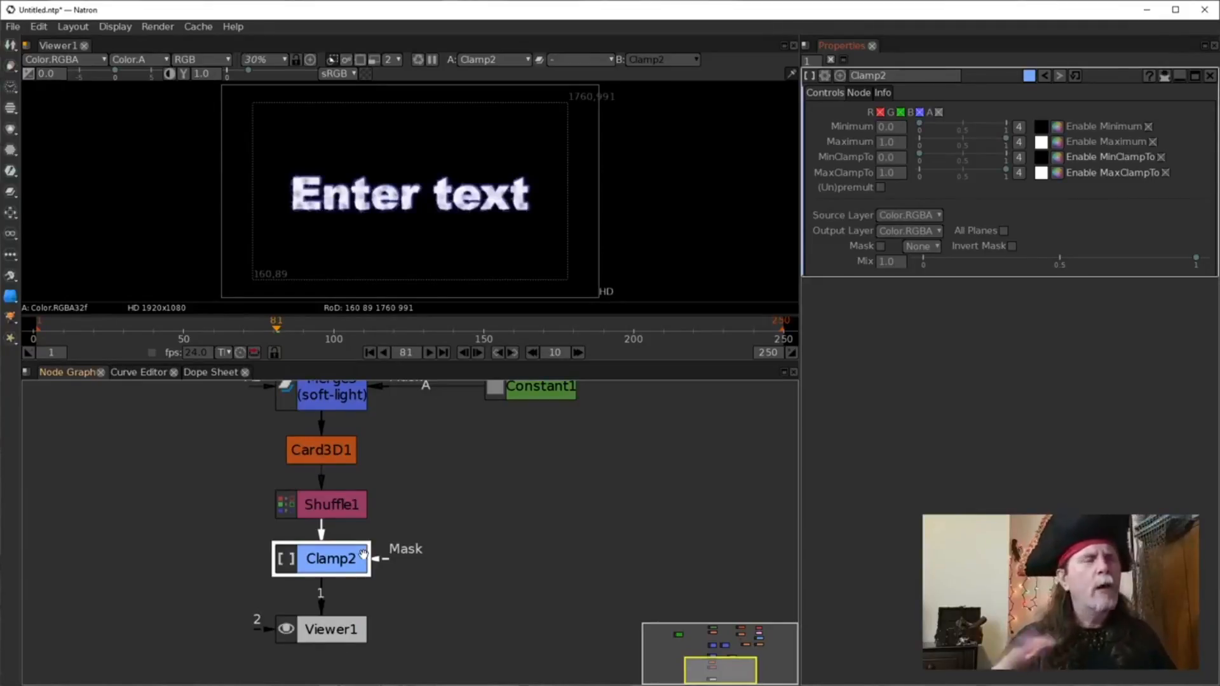
Play the animation from frame 1, then stop playback.
drag(437, 541, 446, 516)
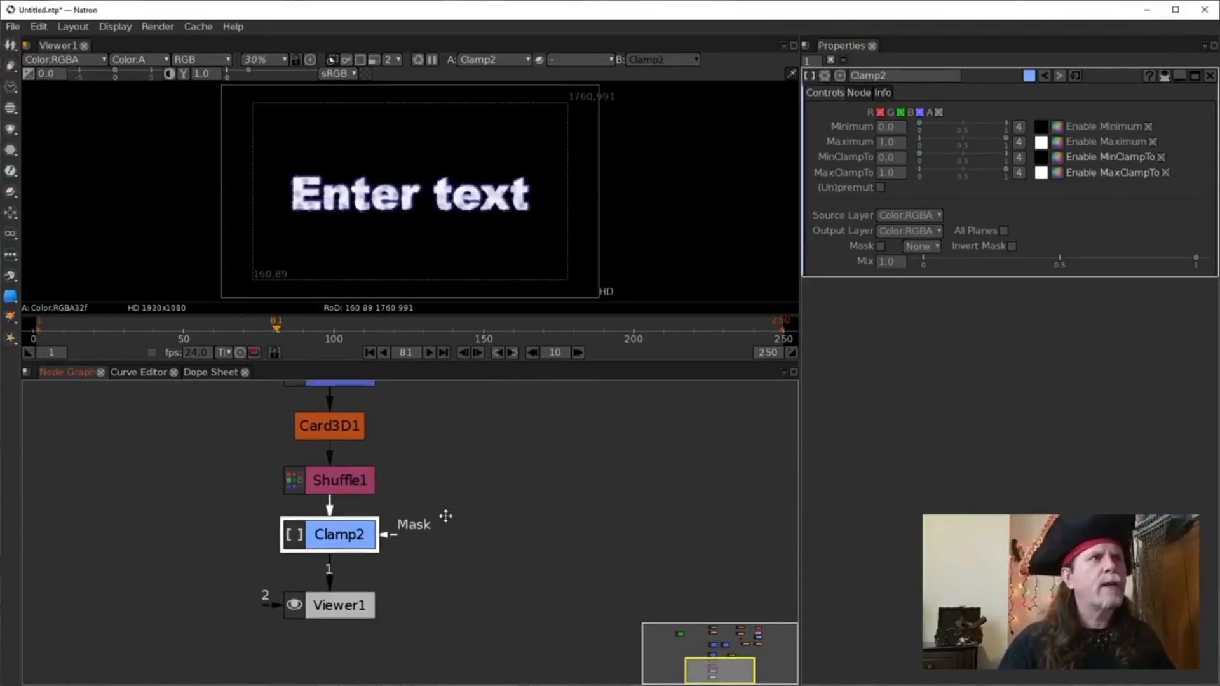
drag(577, 493, 571, 502)
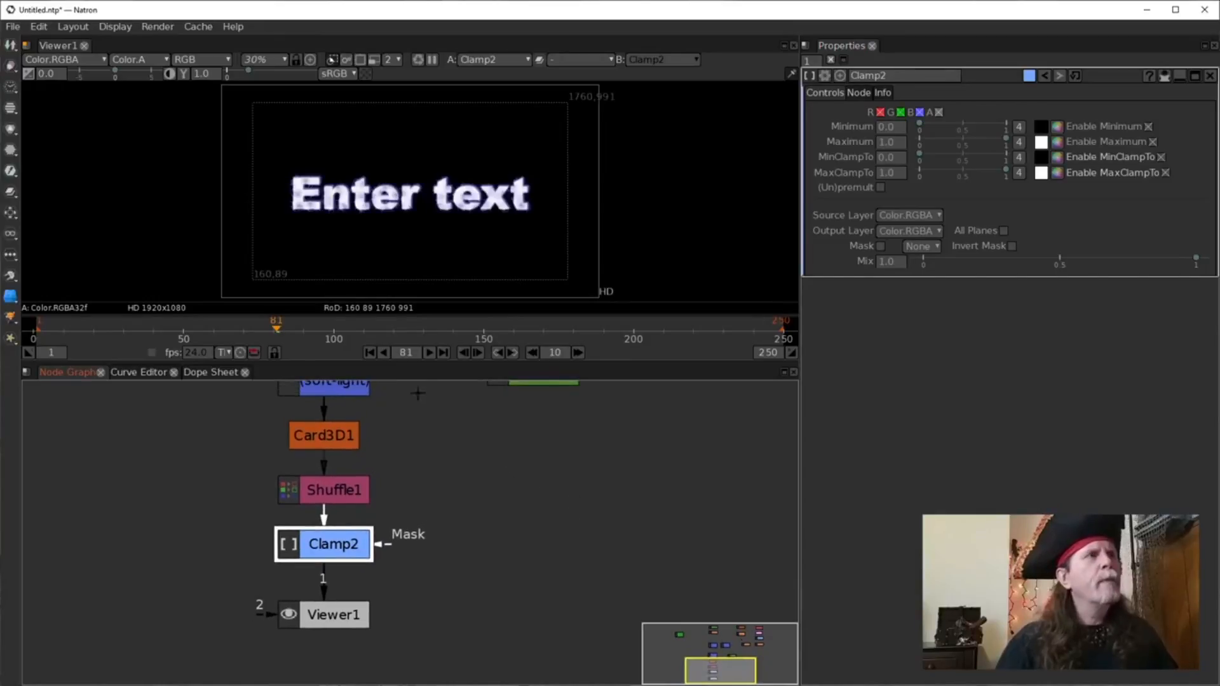
click(368, 352)
click(431, 352)
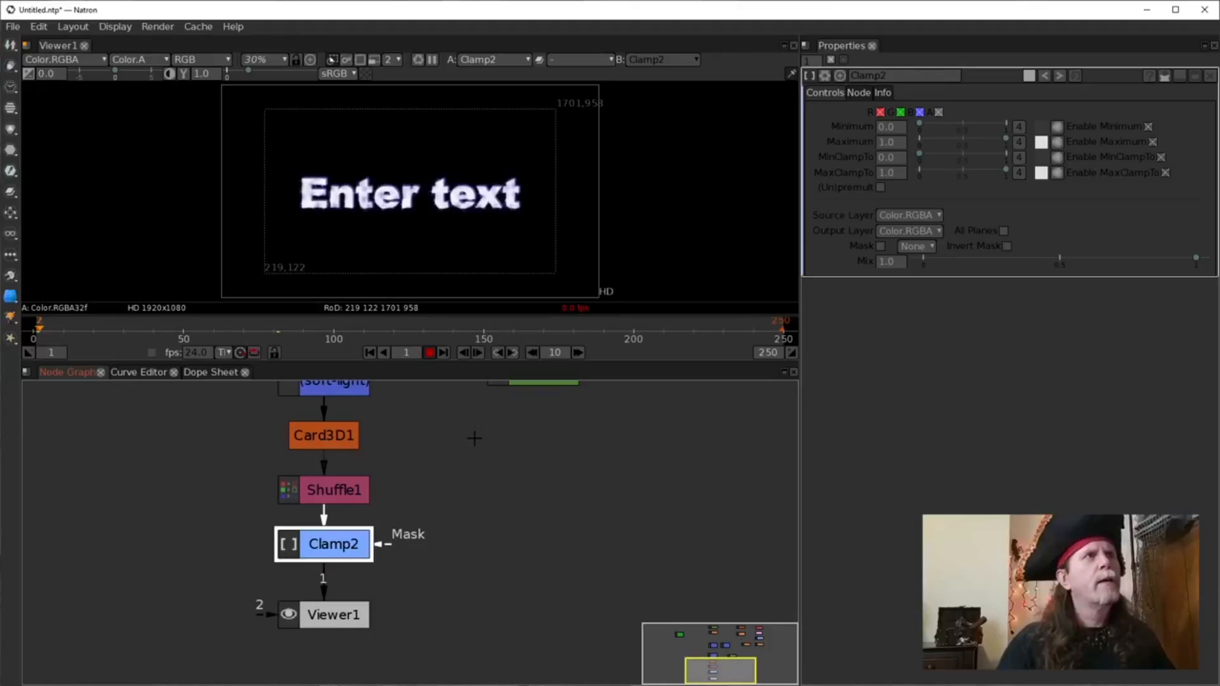
click(474, 444)
click(430, 353)
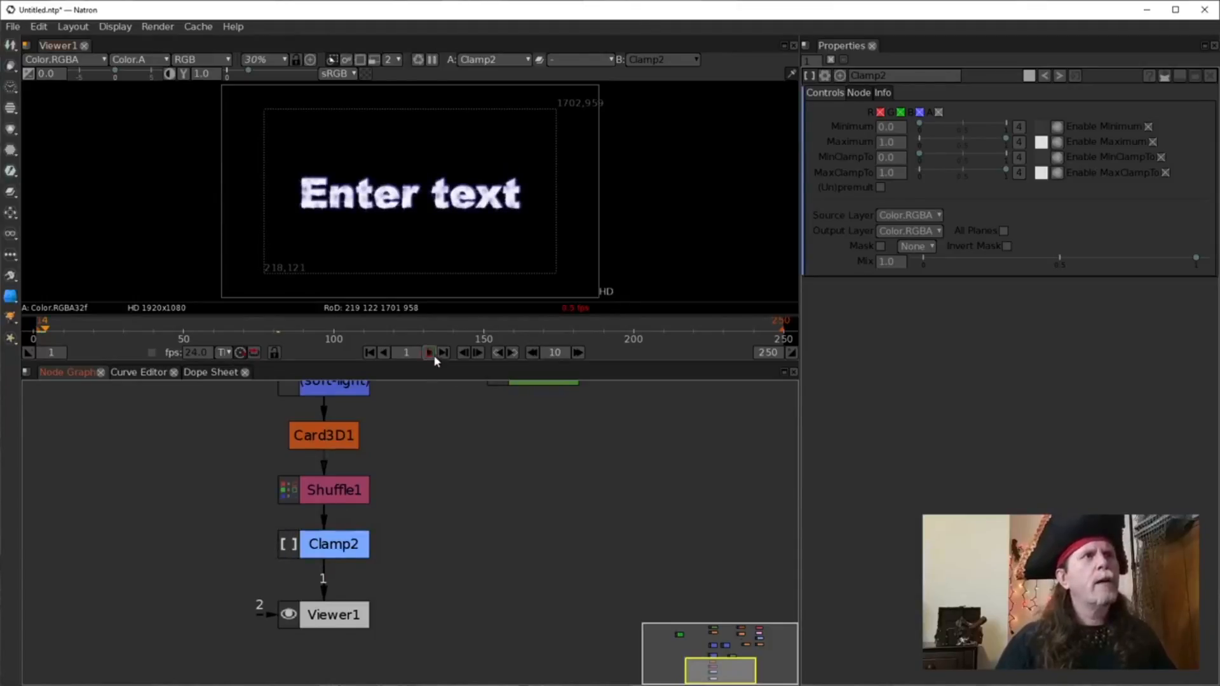